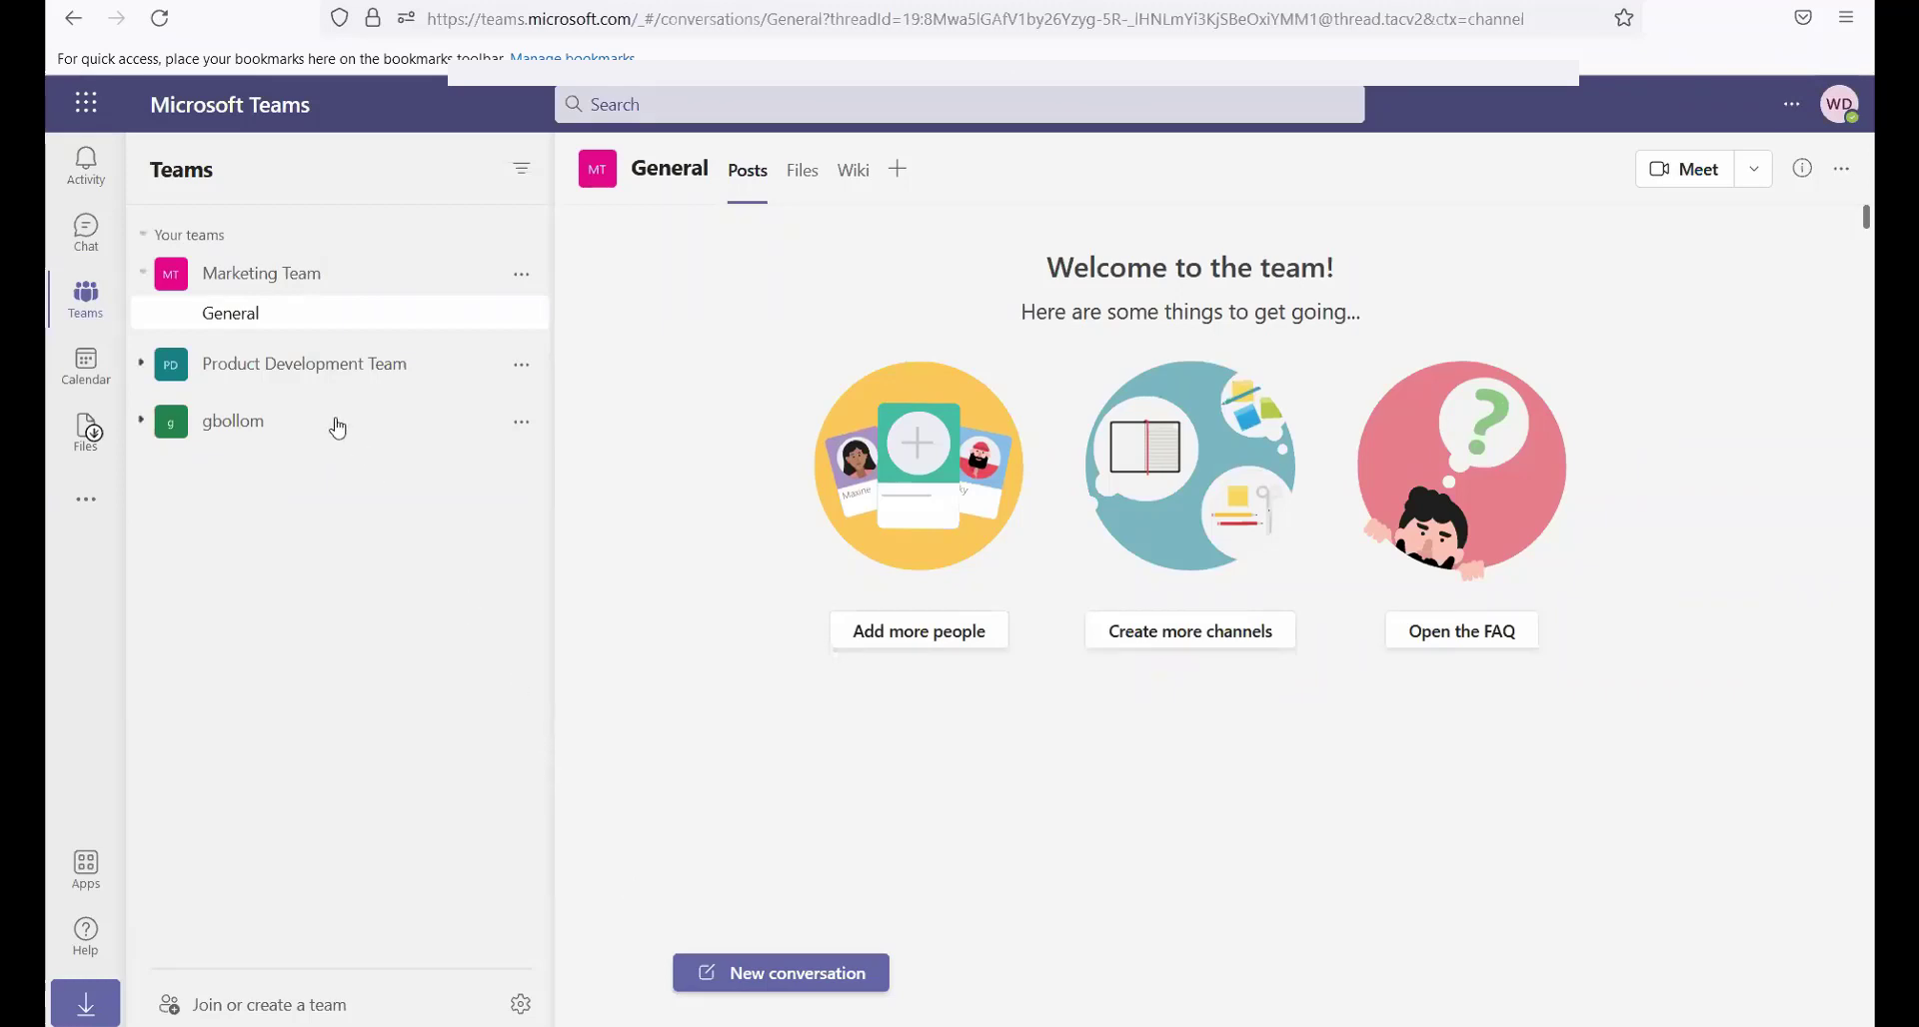
Open the WebCenter app in Teams and pin it to the app bar
{"action": "left_click", "coordinate": [80, 509]}
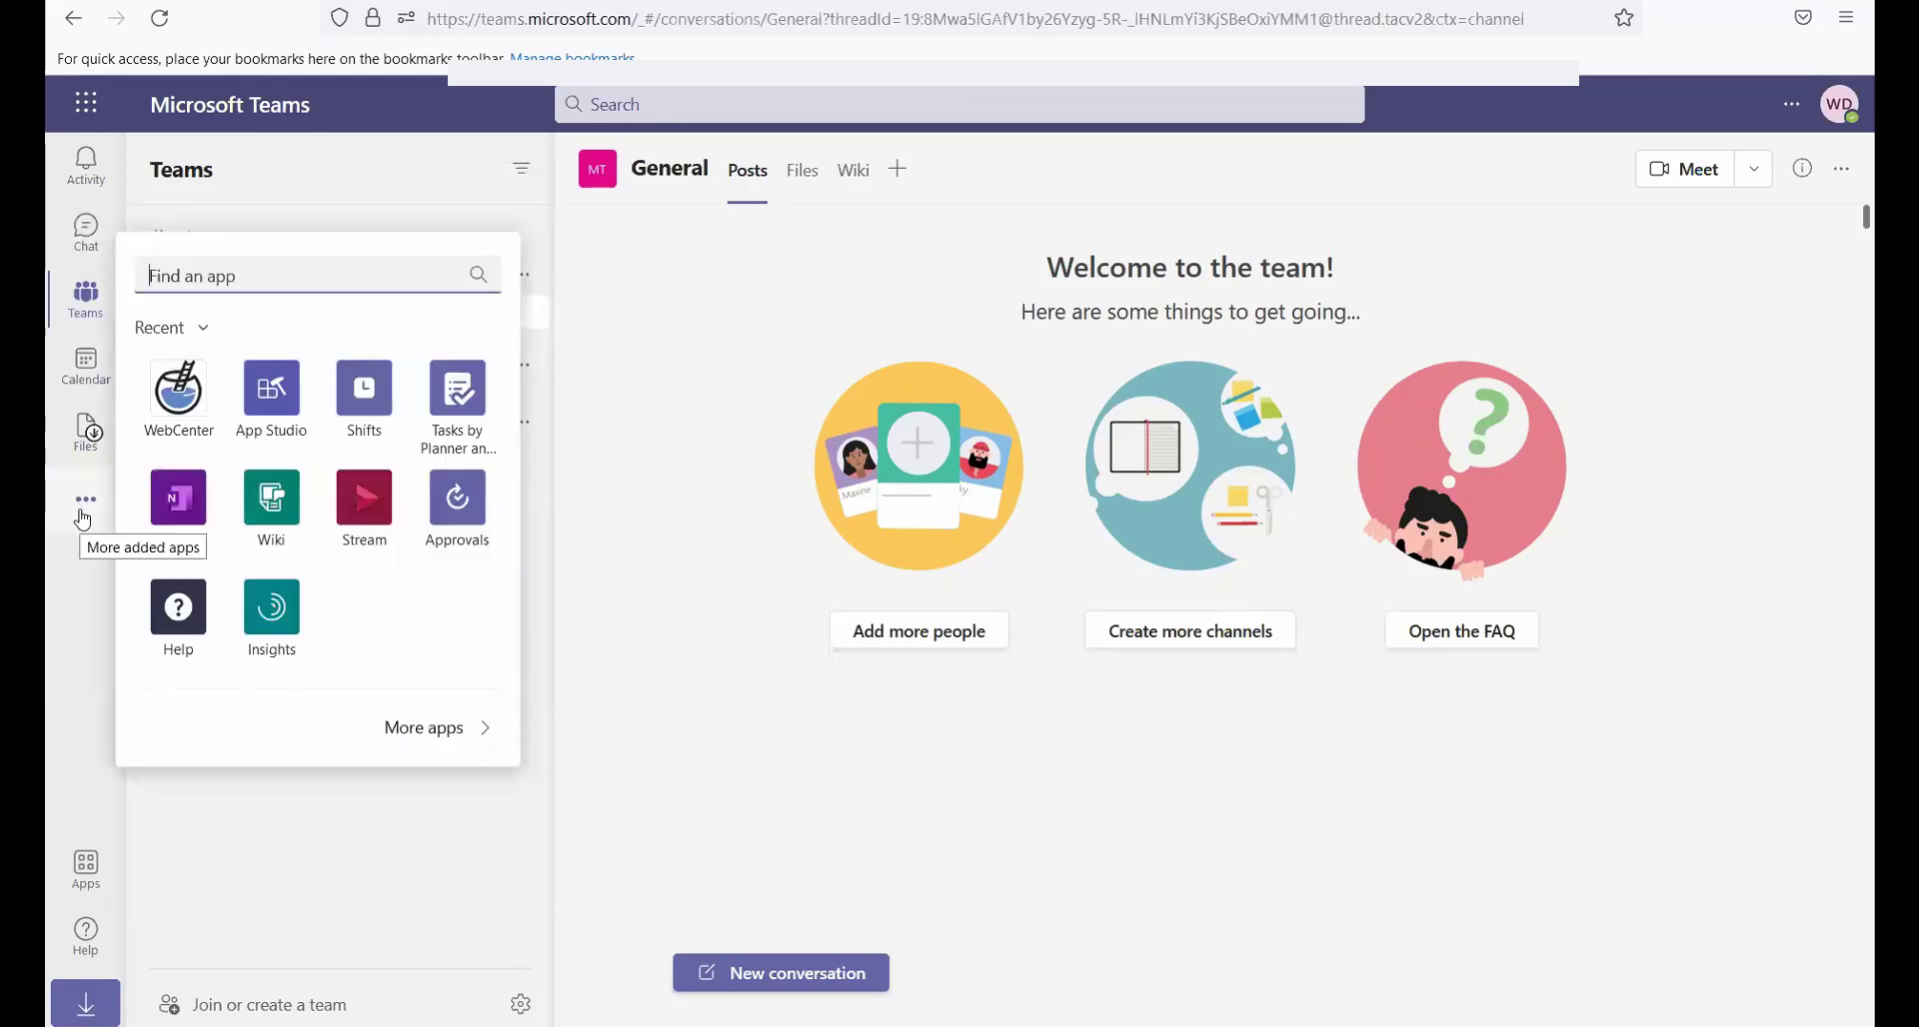
{"action": "left_click", "coordinate": [188, 400]}
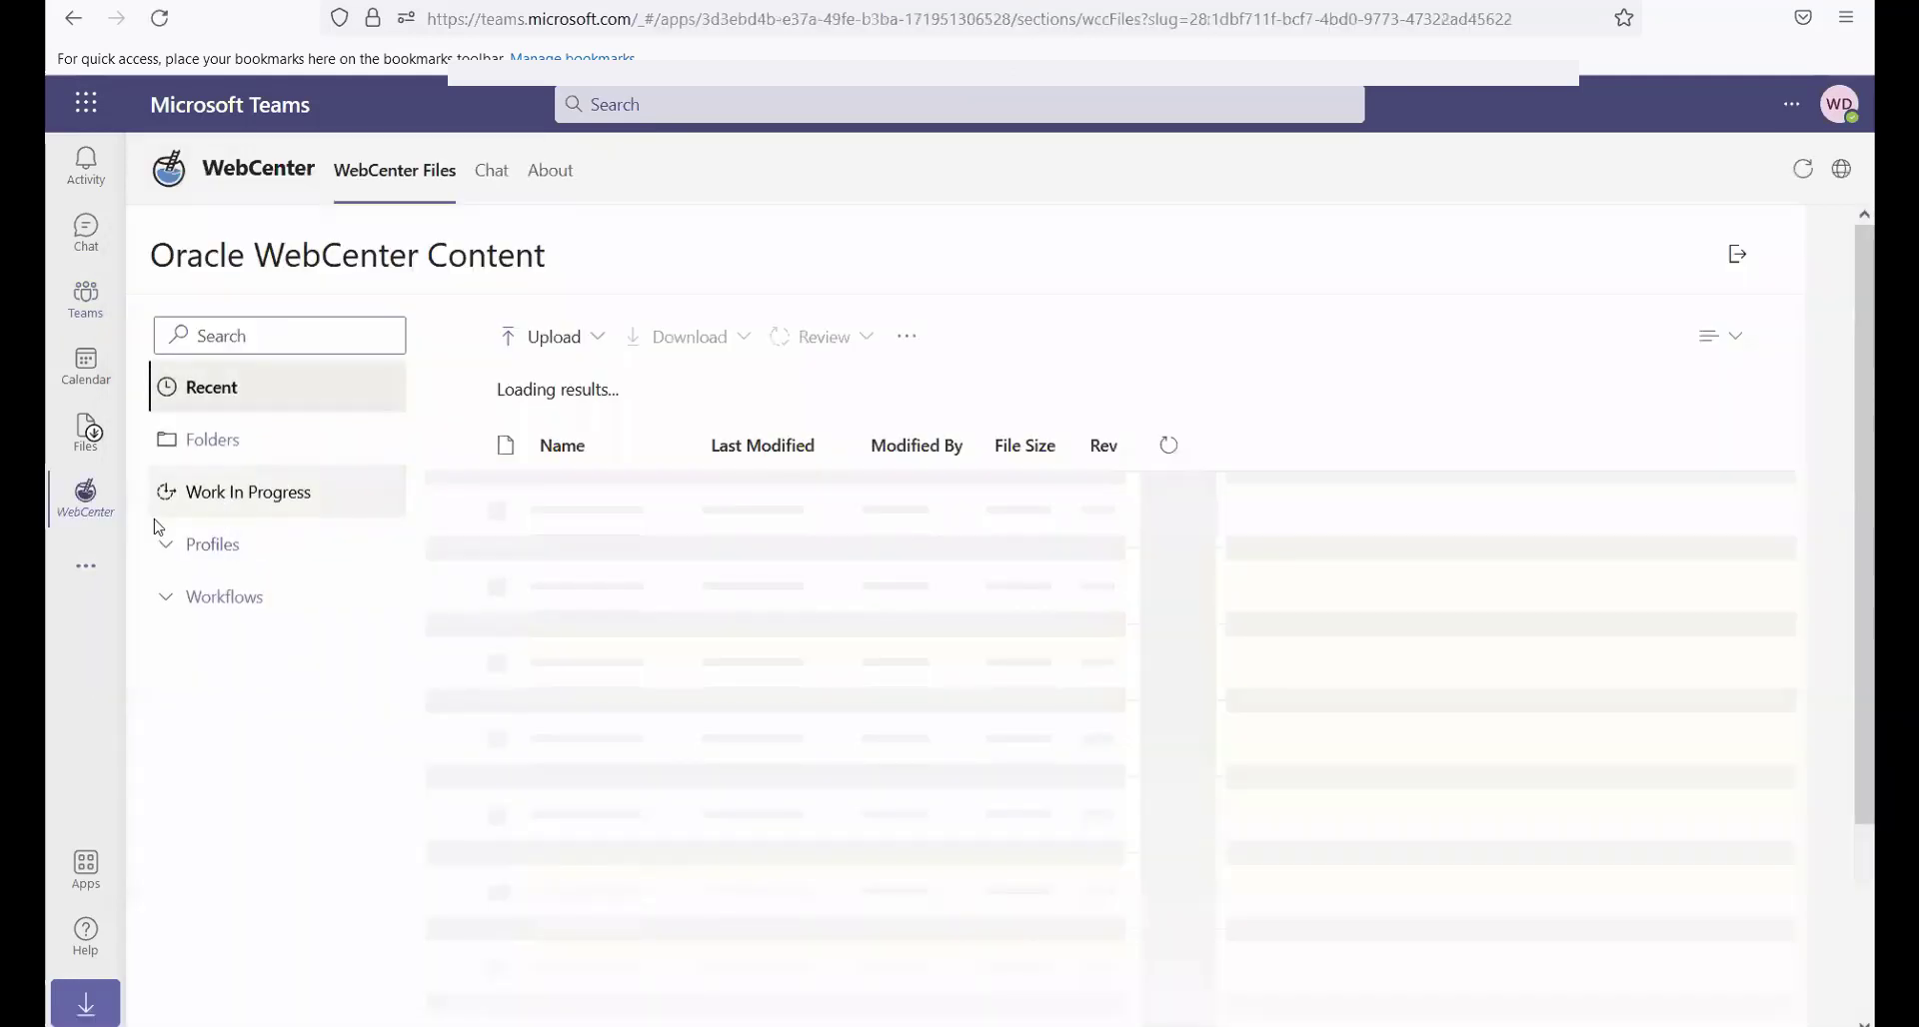
{"action": "right_click", "coordinate": [88, 501]}
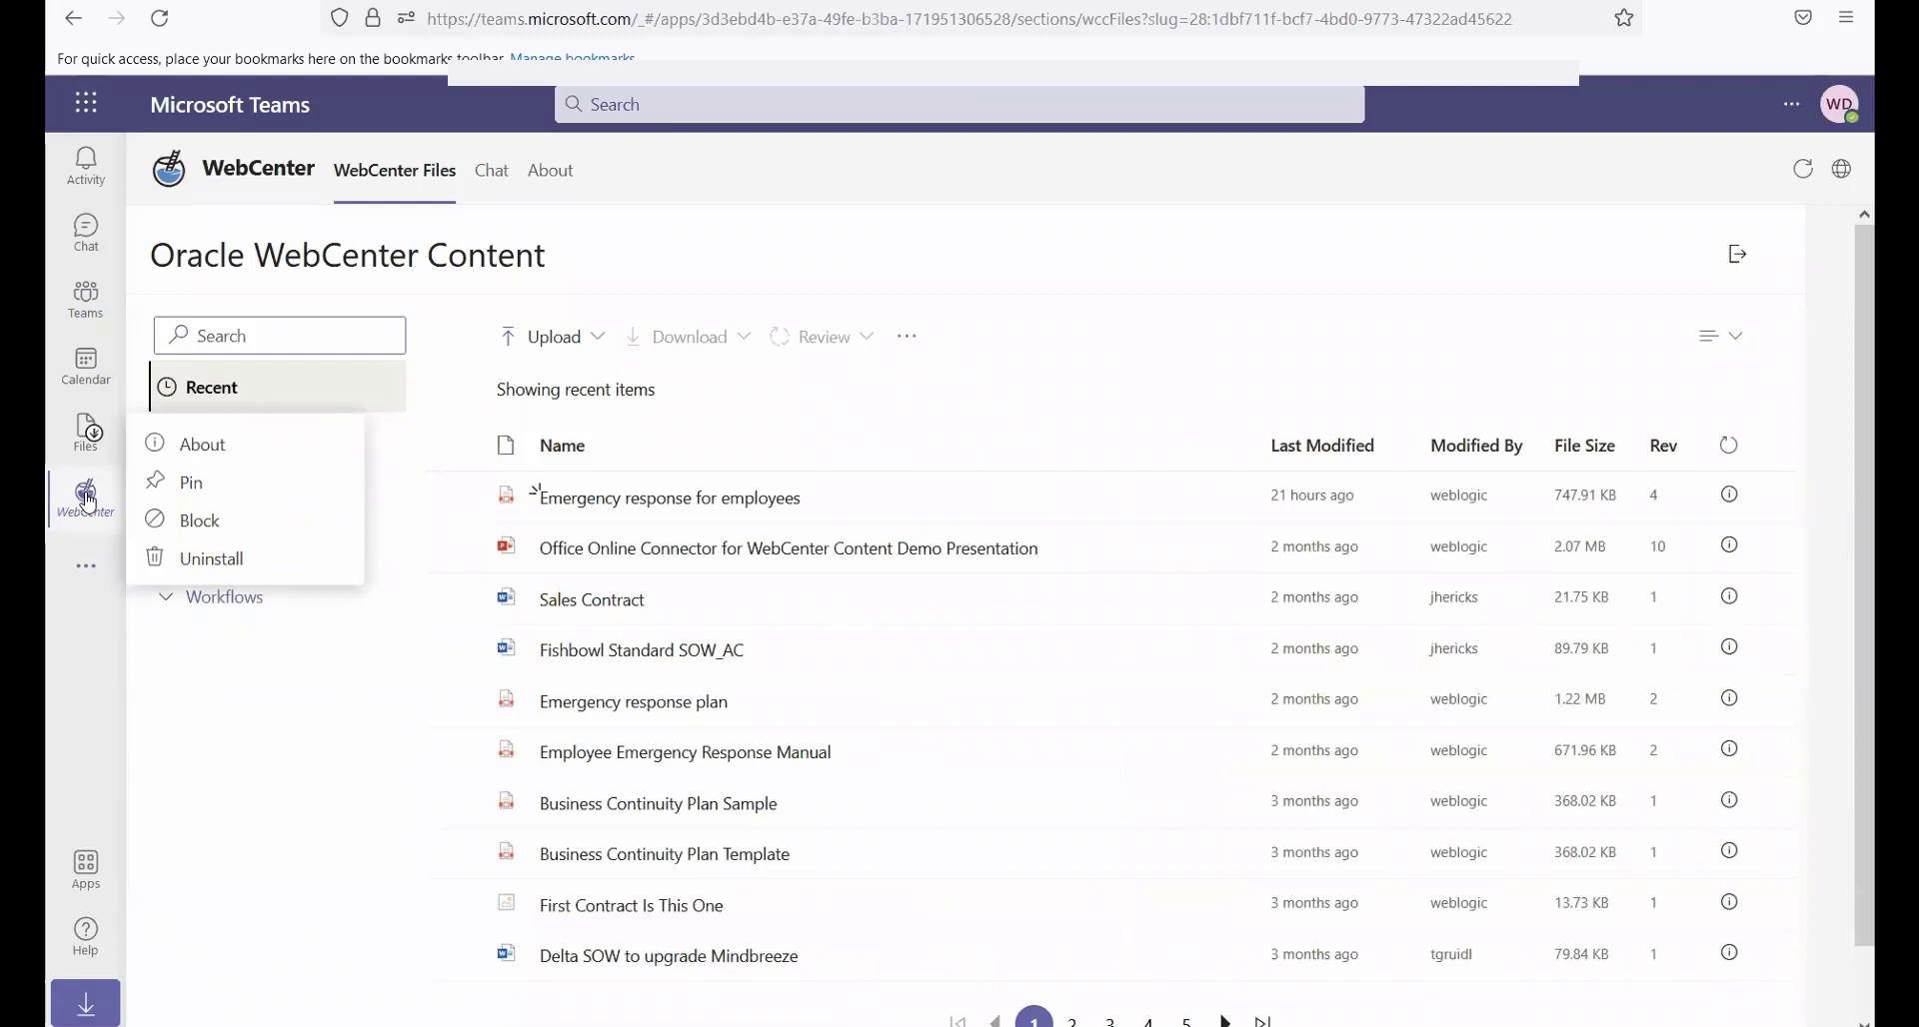
{"action": "left_click", "coordinate": [192, 482]}
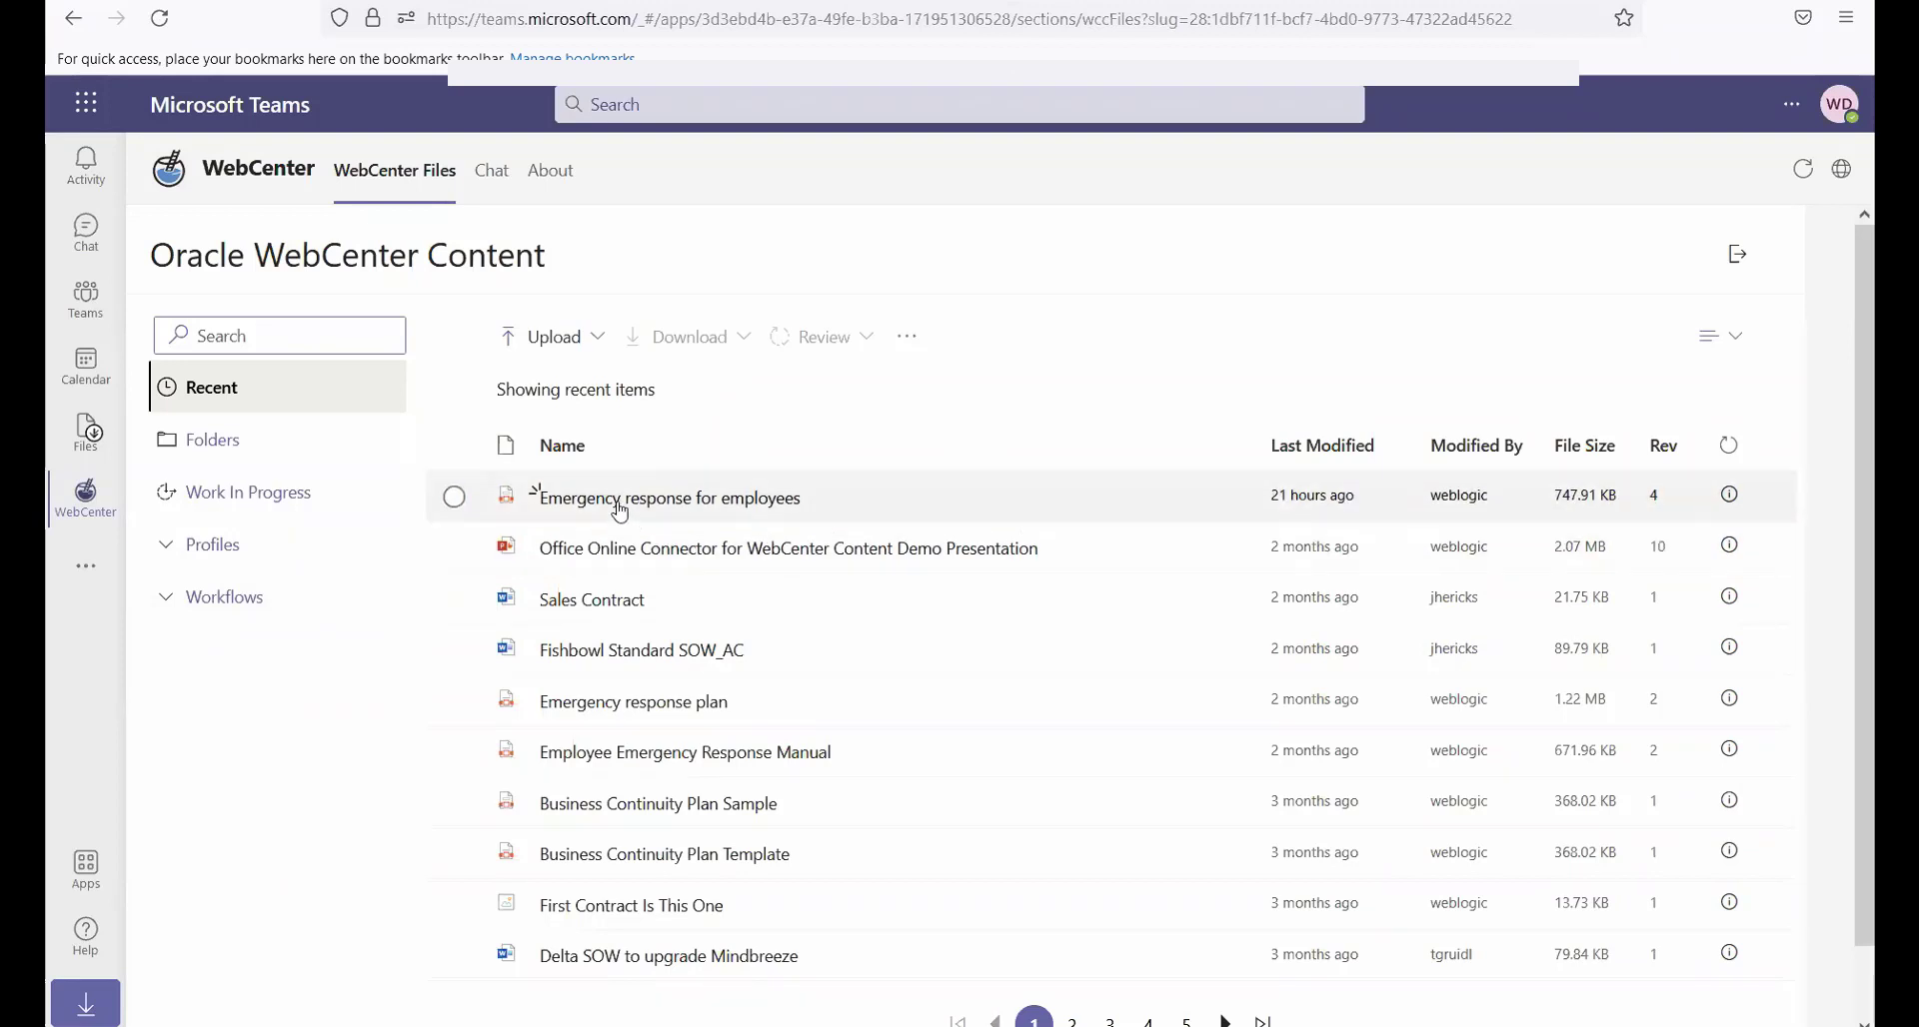
Preview the recent document "Emergency response for employees", open its PDF, and return to the WebCenter file list
{"action": "mouse_move", "coordinate": [617, 511]}
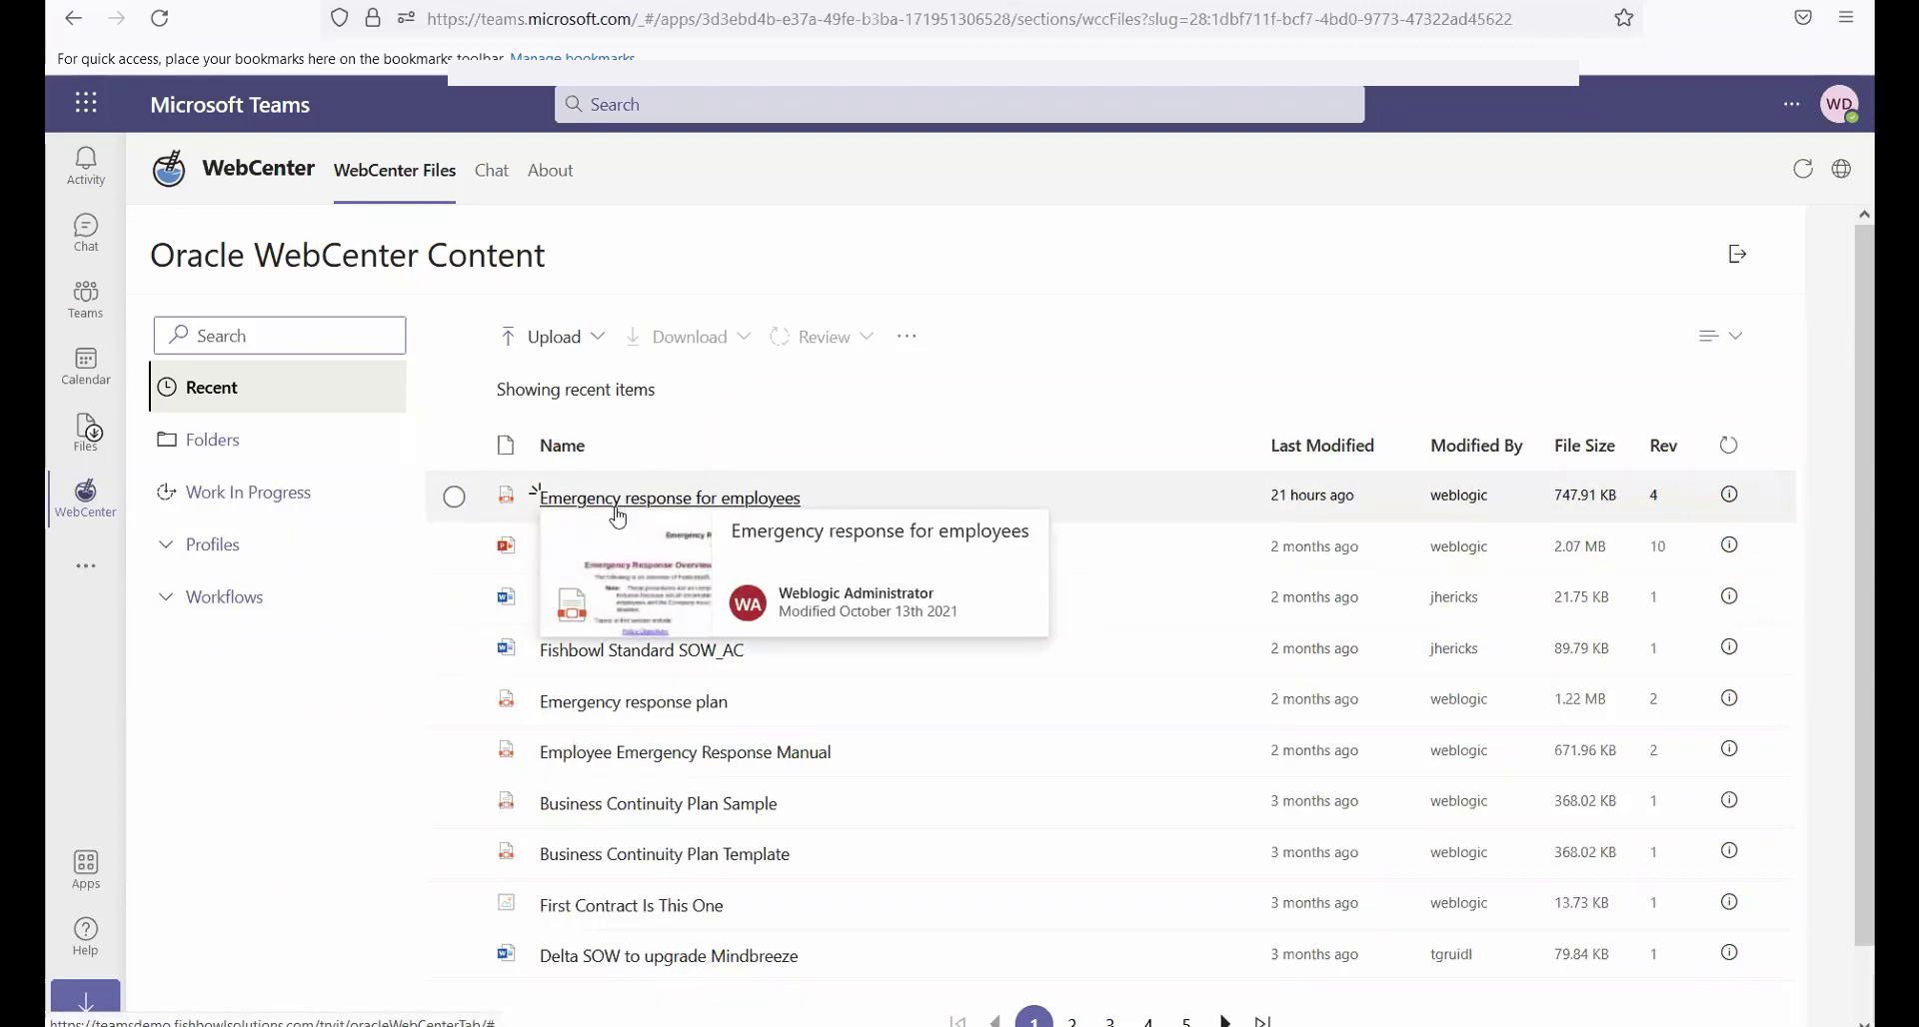
{"action": "left_click", "coordinate": [643, 577]}
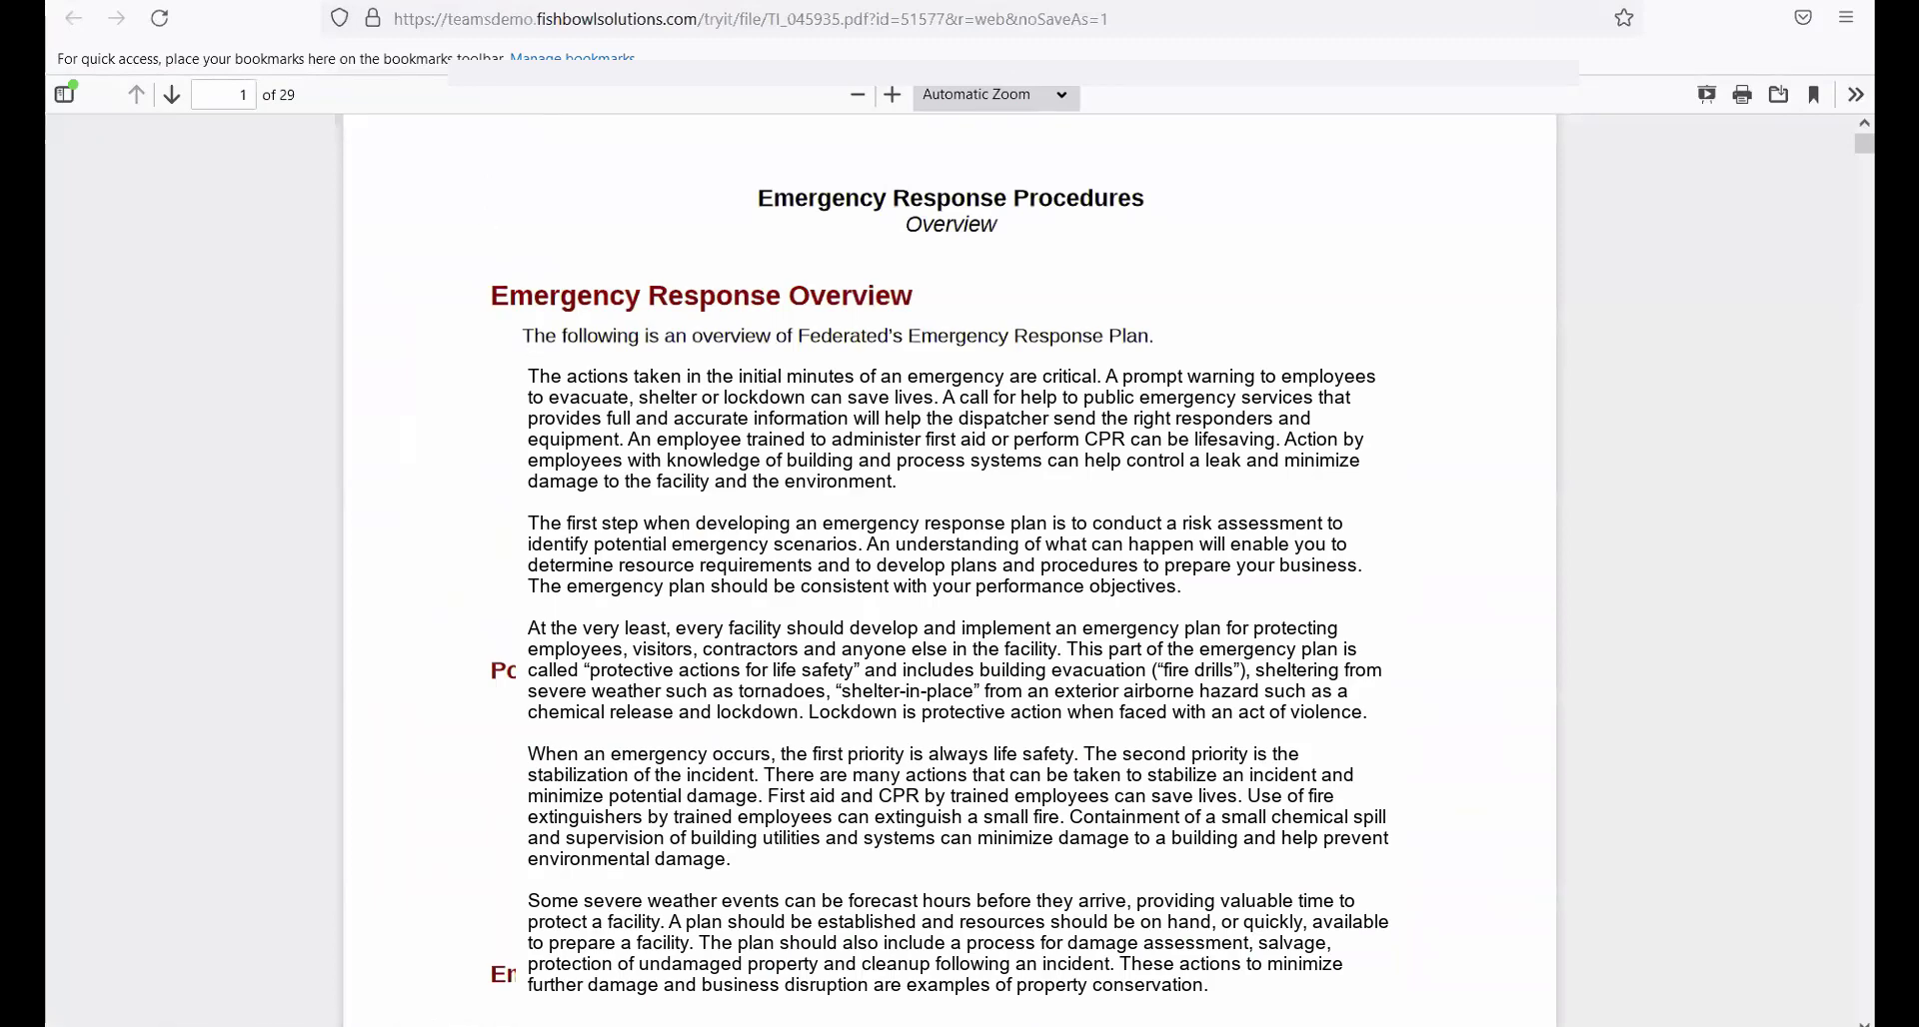
{"action": "left_click", "coordinate": [245, 2]}
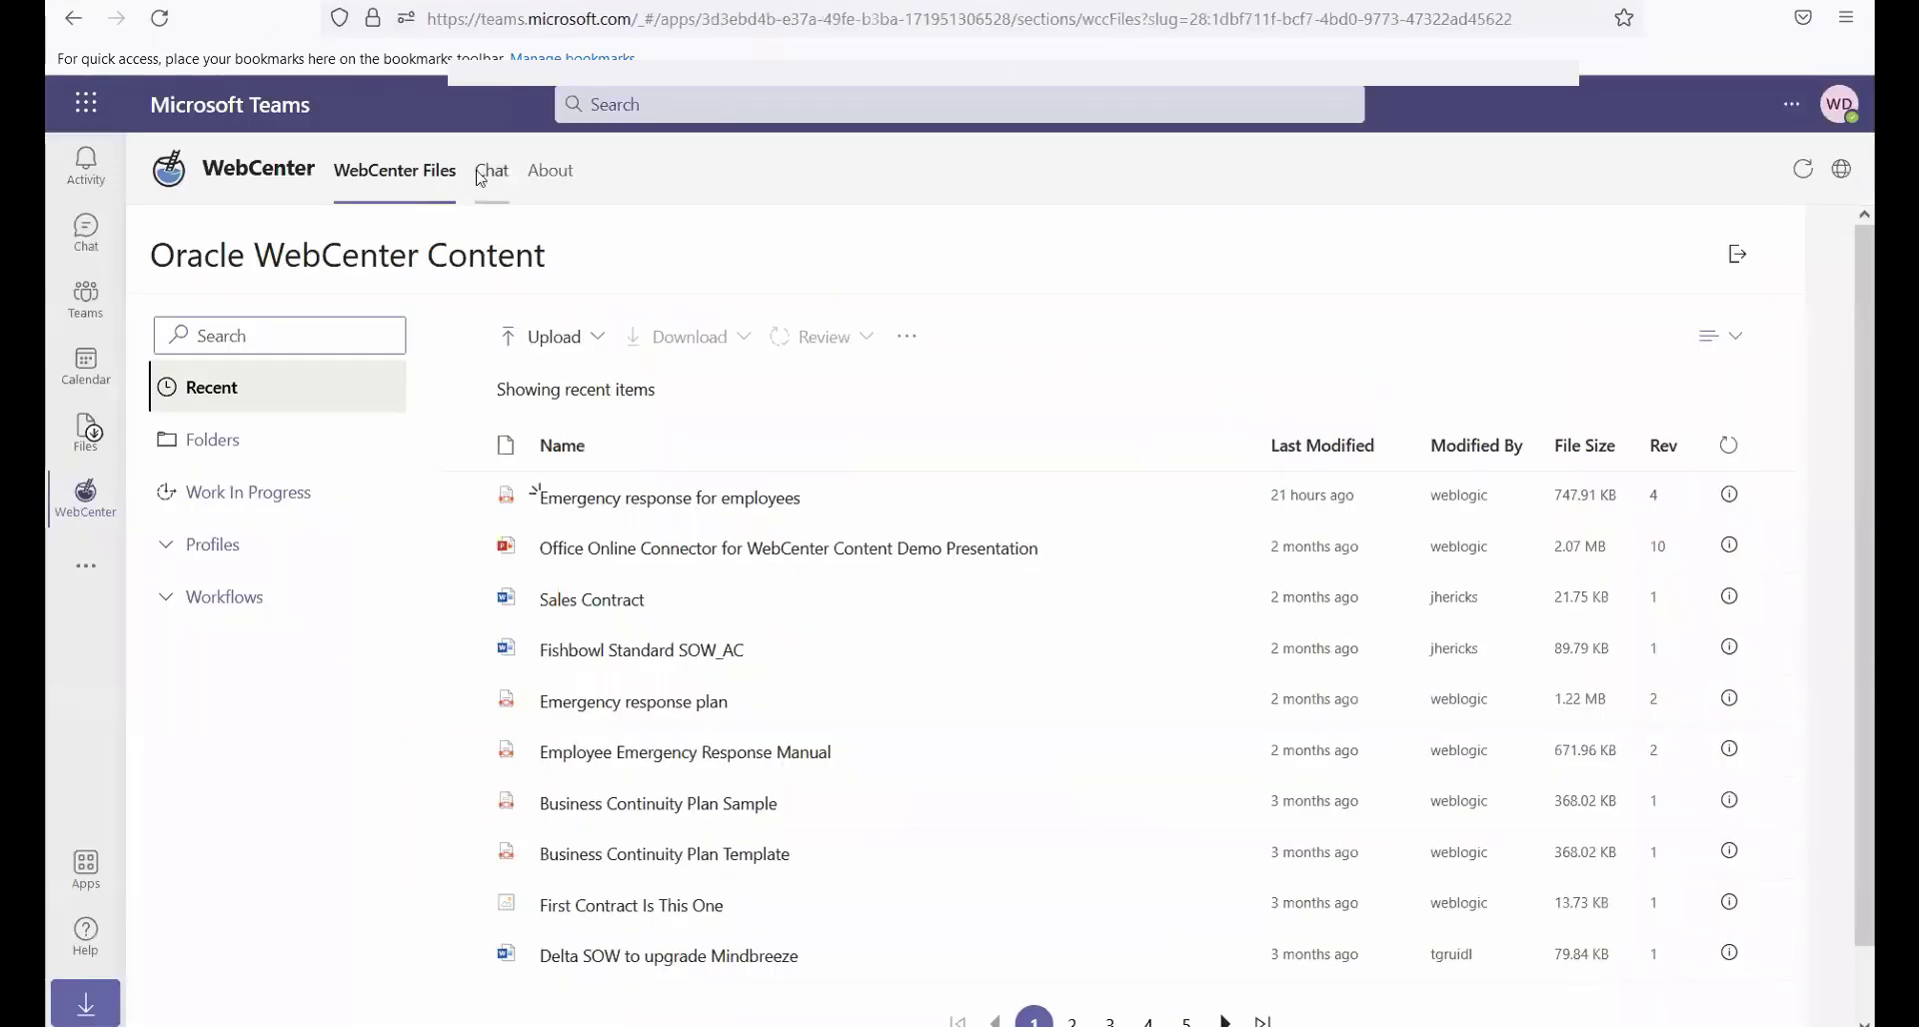
View the content info of "Emergency response for employees" and its editable metadata, and close the form without making changes
{"action": "left_click", "coordinate": [1729, 497]}
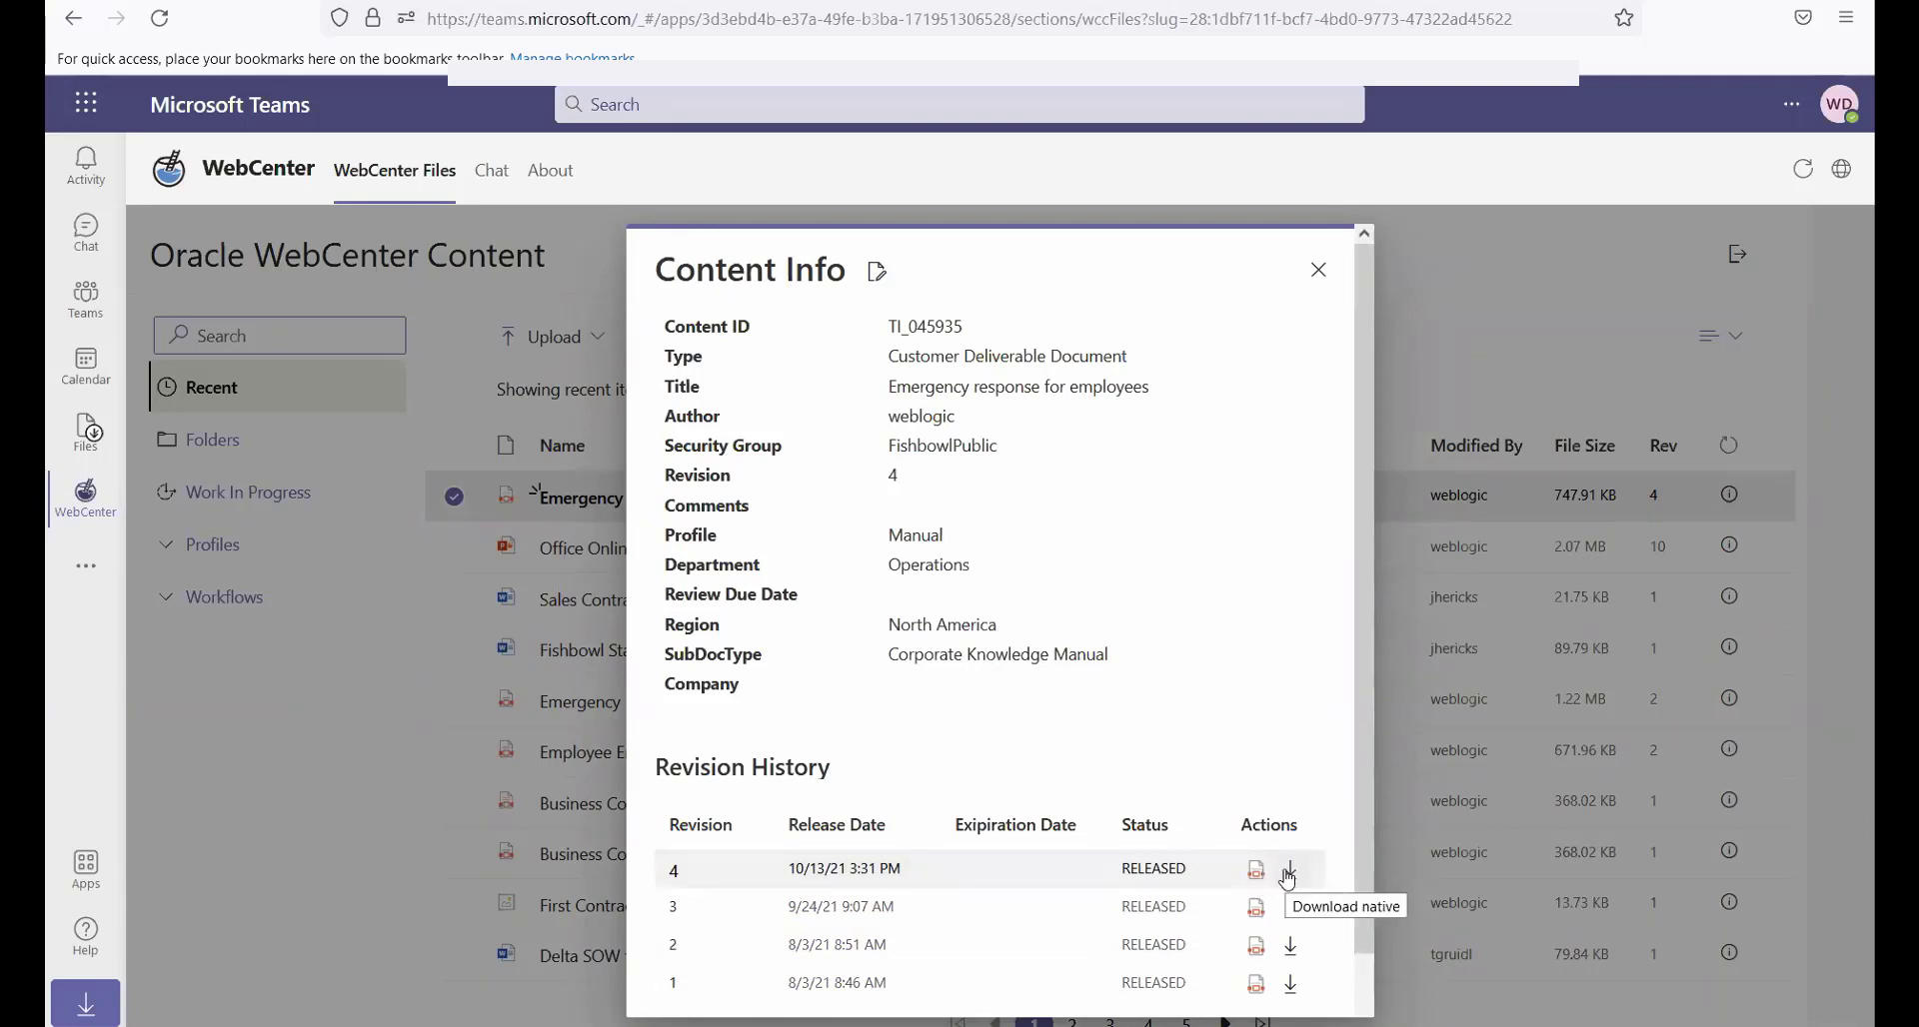
{"action": "left_click", "coordinate": [878, 272]}
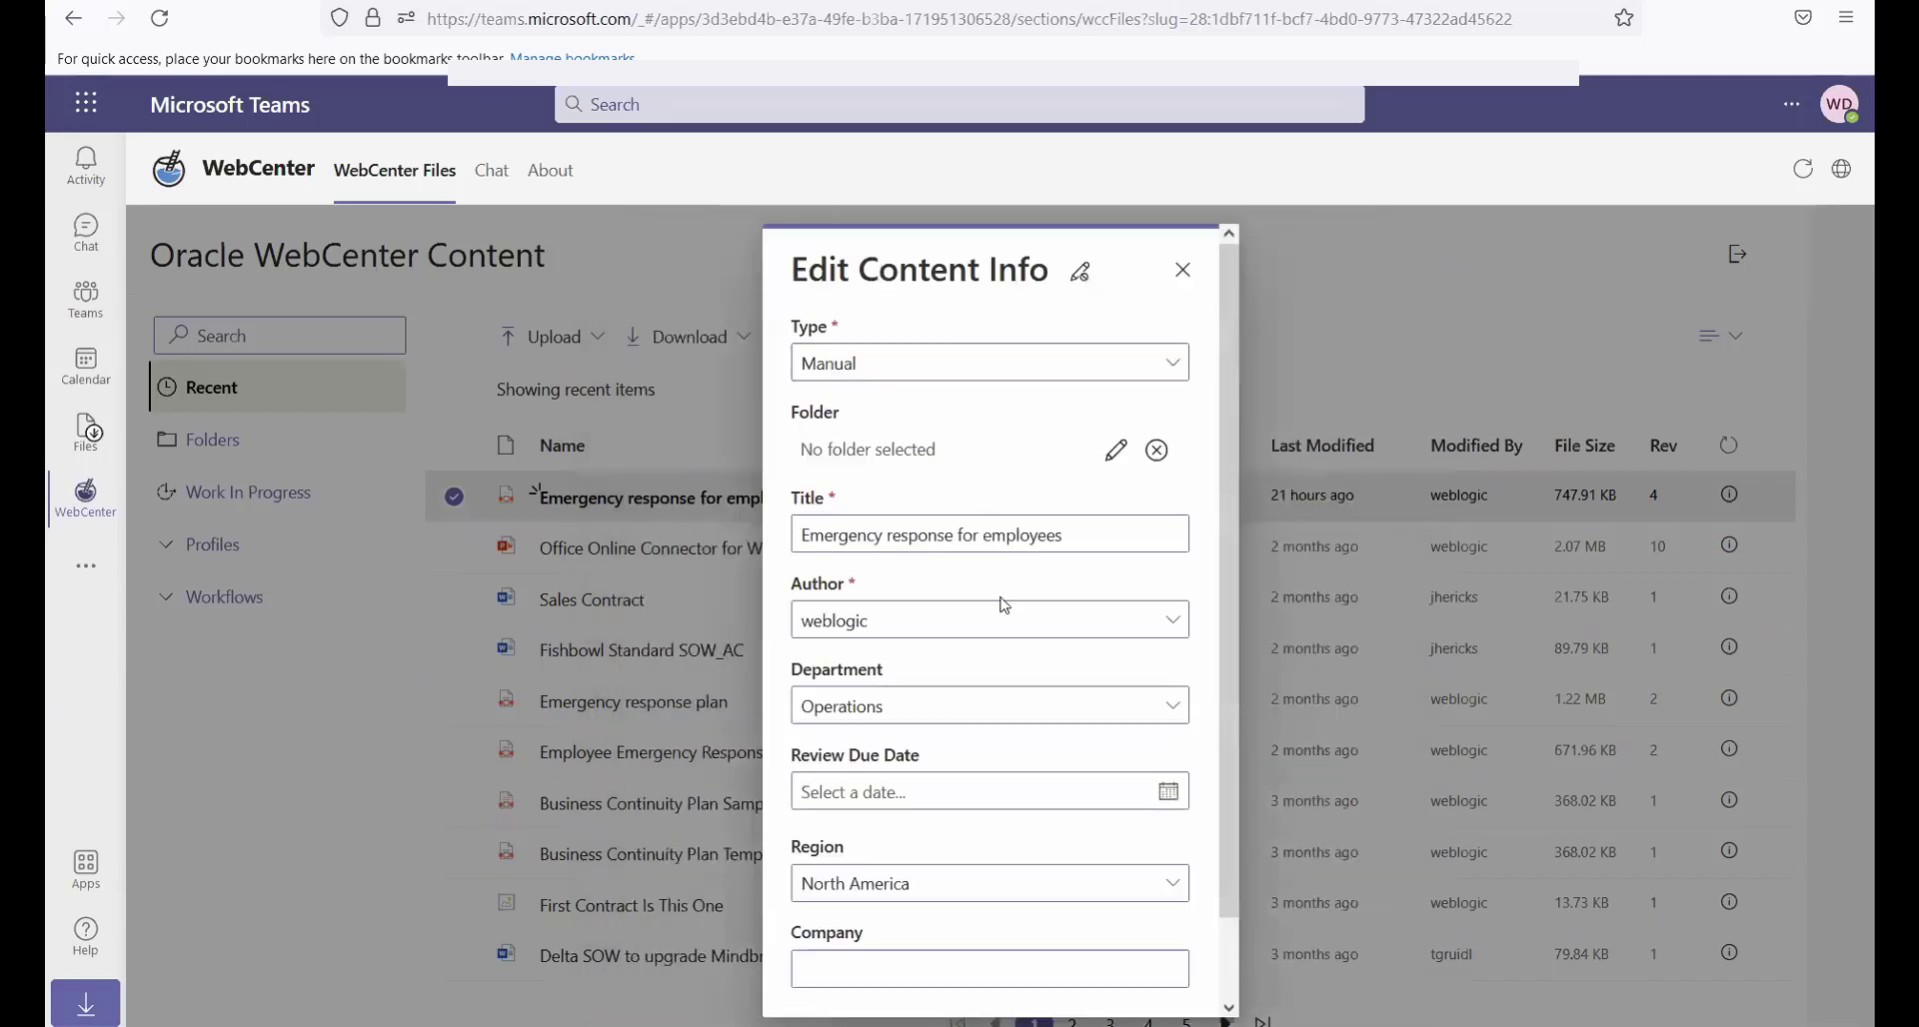
{"action": "scroll", "coordinate": [1003, 604], "scroll_direction": "down", "scroll_amount": 2}
{"action": "scroll", "coordinate": [1211, 270], "scroll_direction": "up", "scroll_amount": 2}
{"action": "left_click", "coordinate": [1182, 270]}
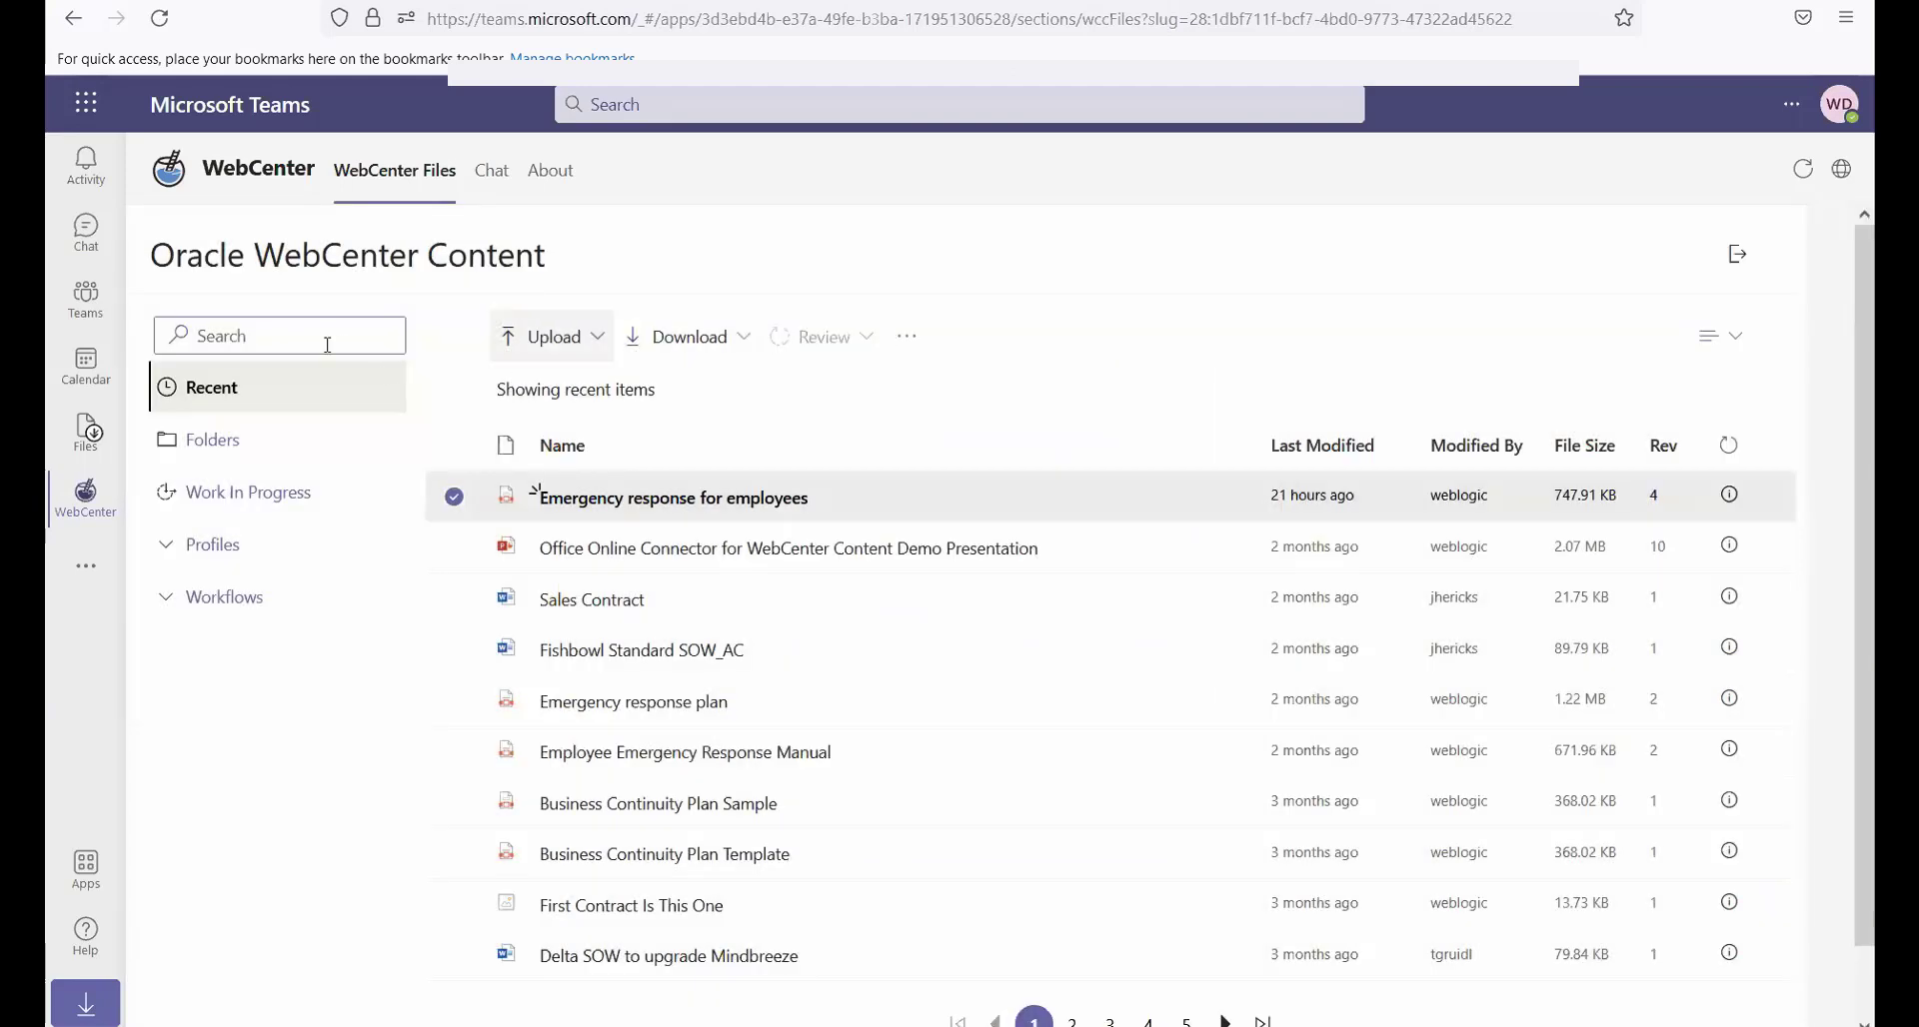
Search the WebCenter files for "emergency"
{"action": "left_click", "coordinate": [271, 336]}
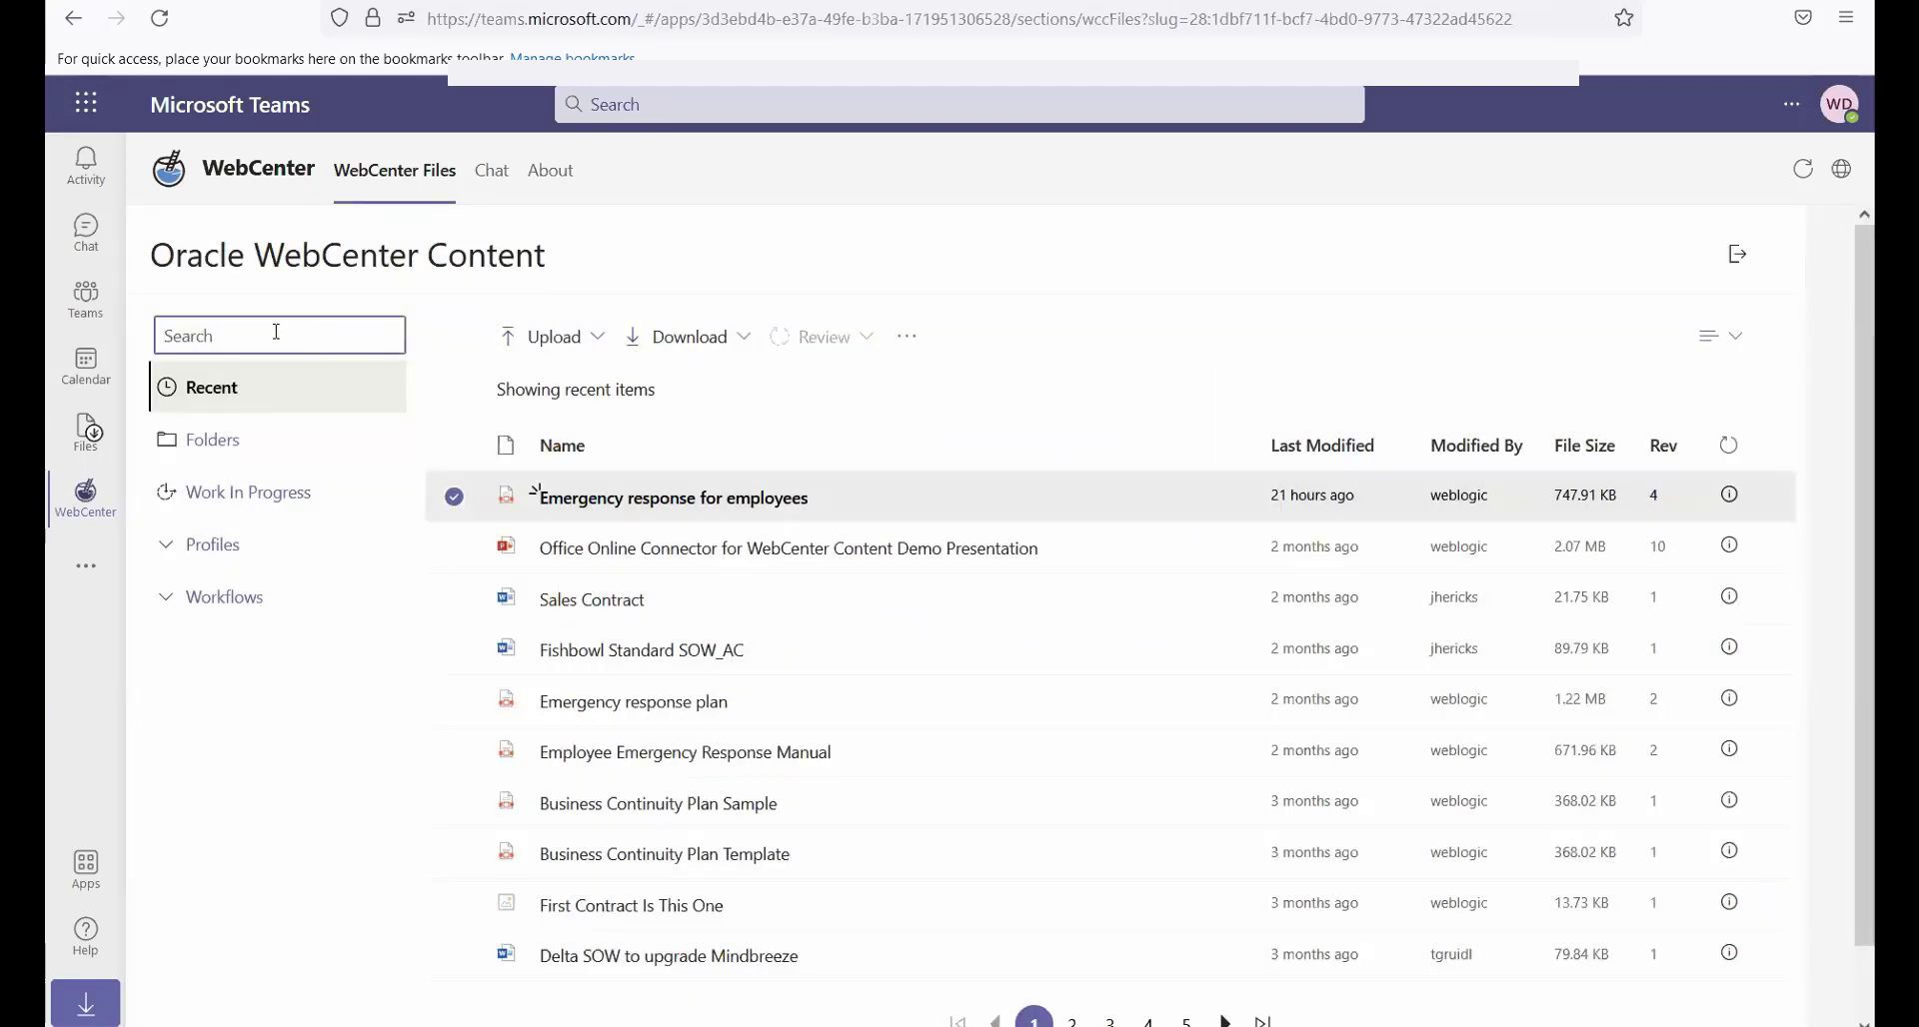
{"action": "type", "text": "eme"}
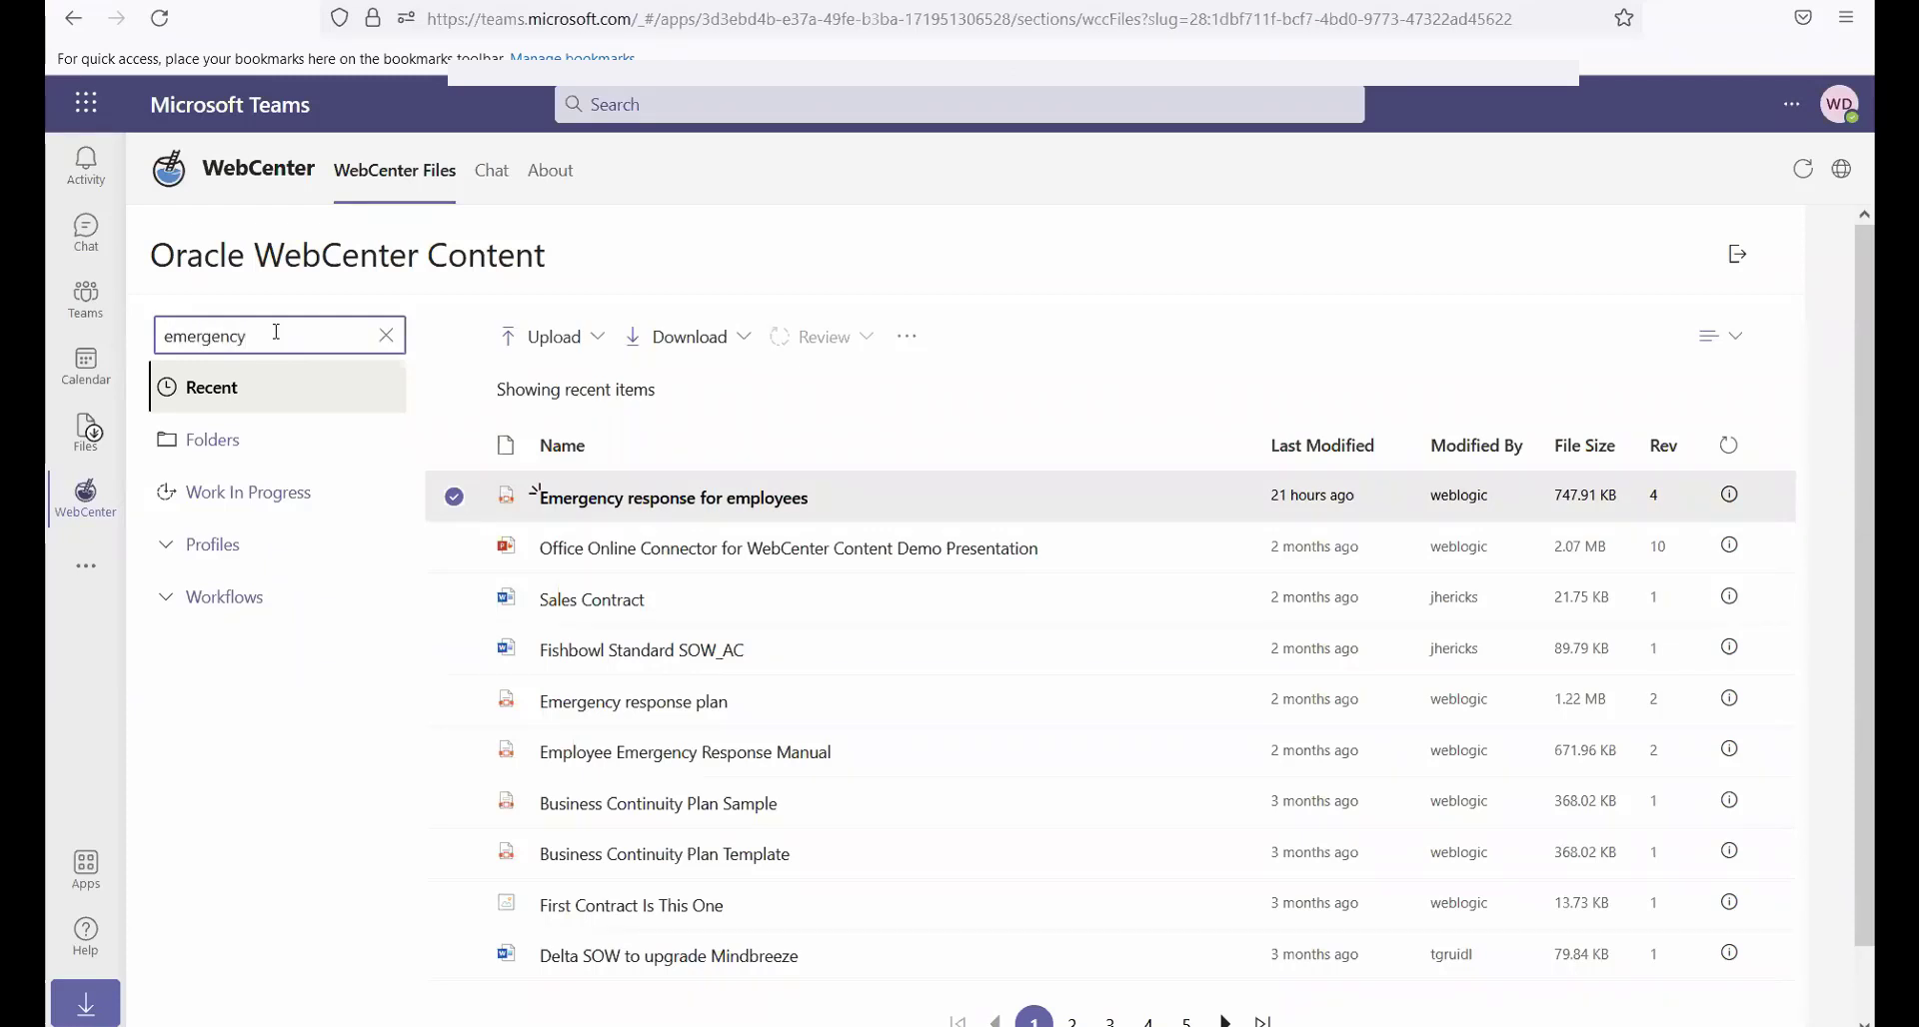
{"action": "type", "text": "rgency"}
{"action": "key", "text": "Return"}
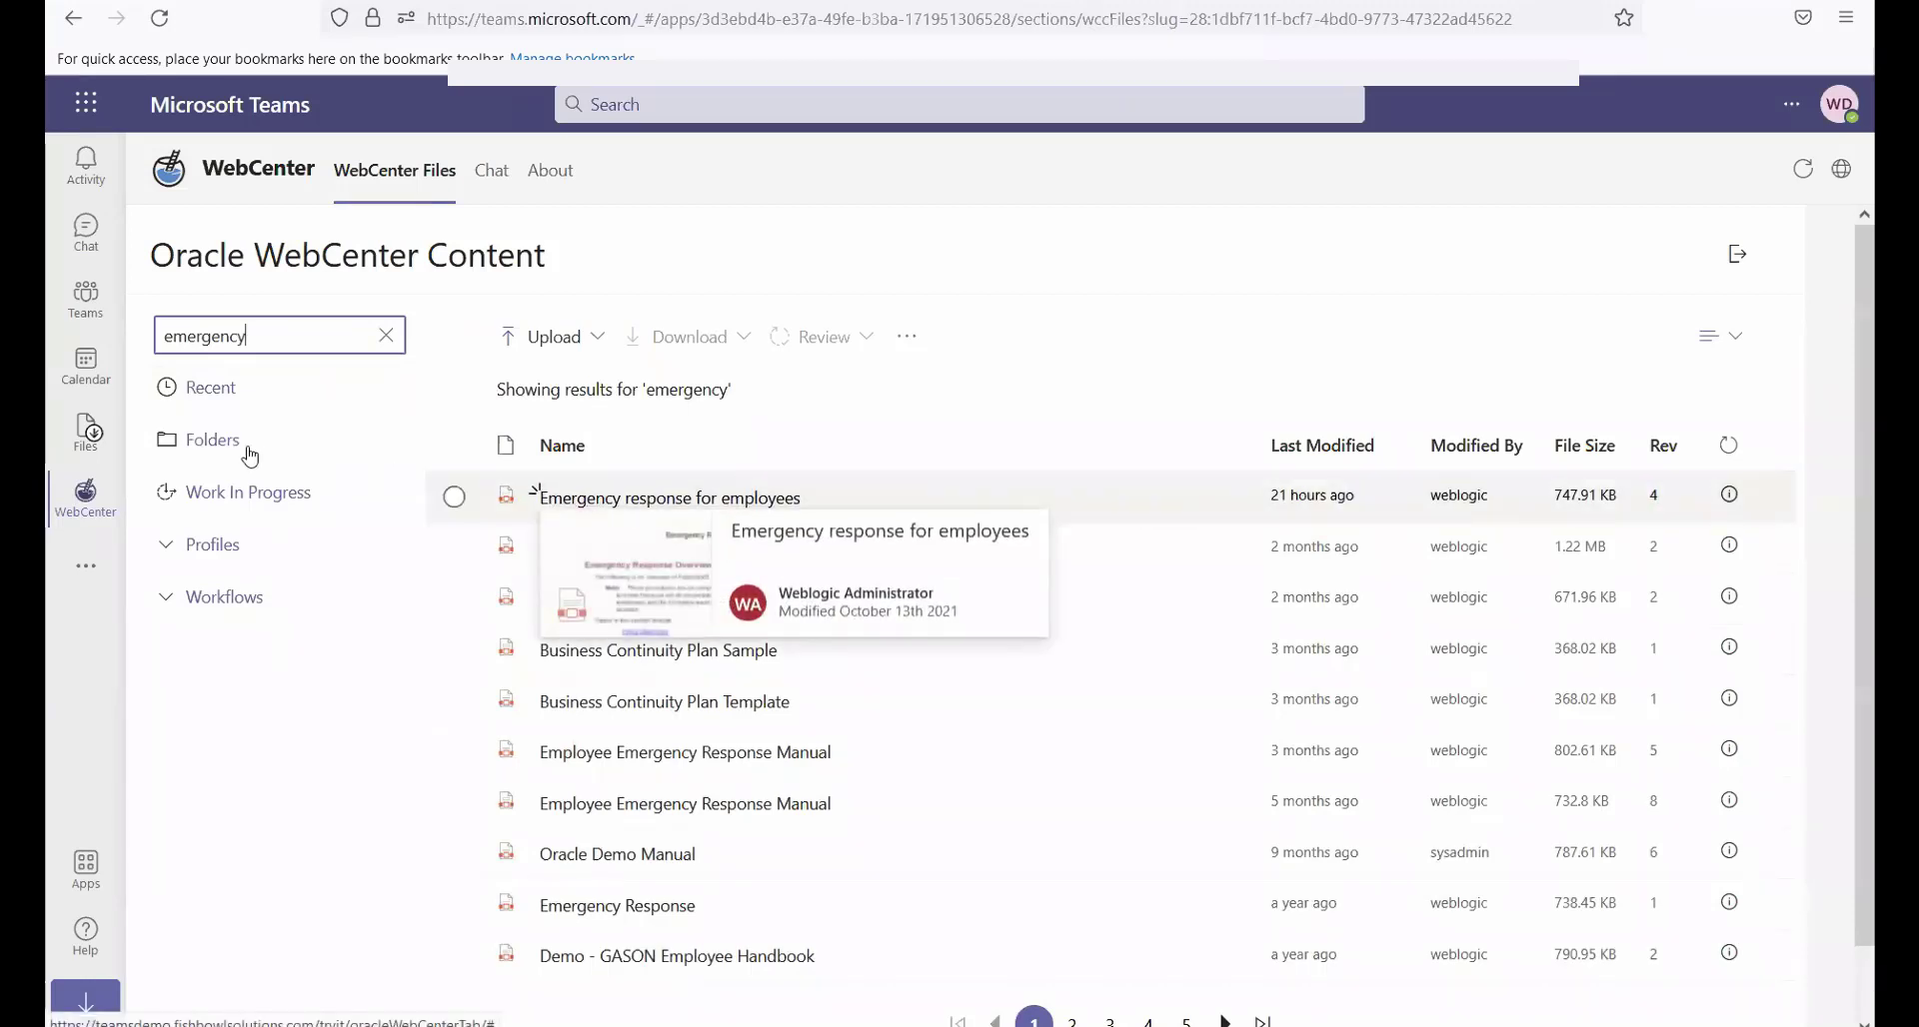
Browse the WebCenter folders to Enterprise Libraries > MS Teams Demo > Sample Files
{"action": "left_click", "coordinate": [213, 443]}
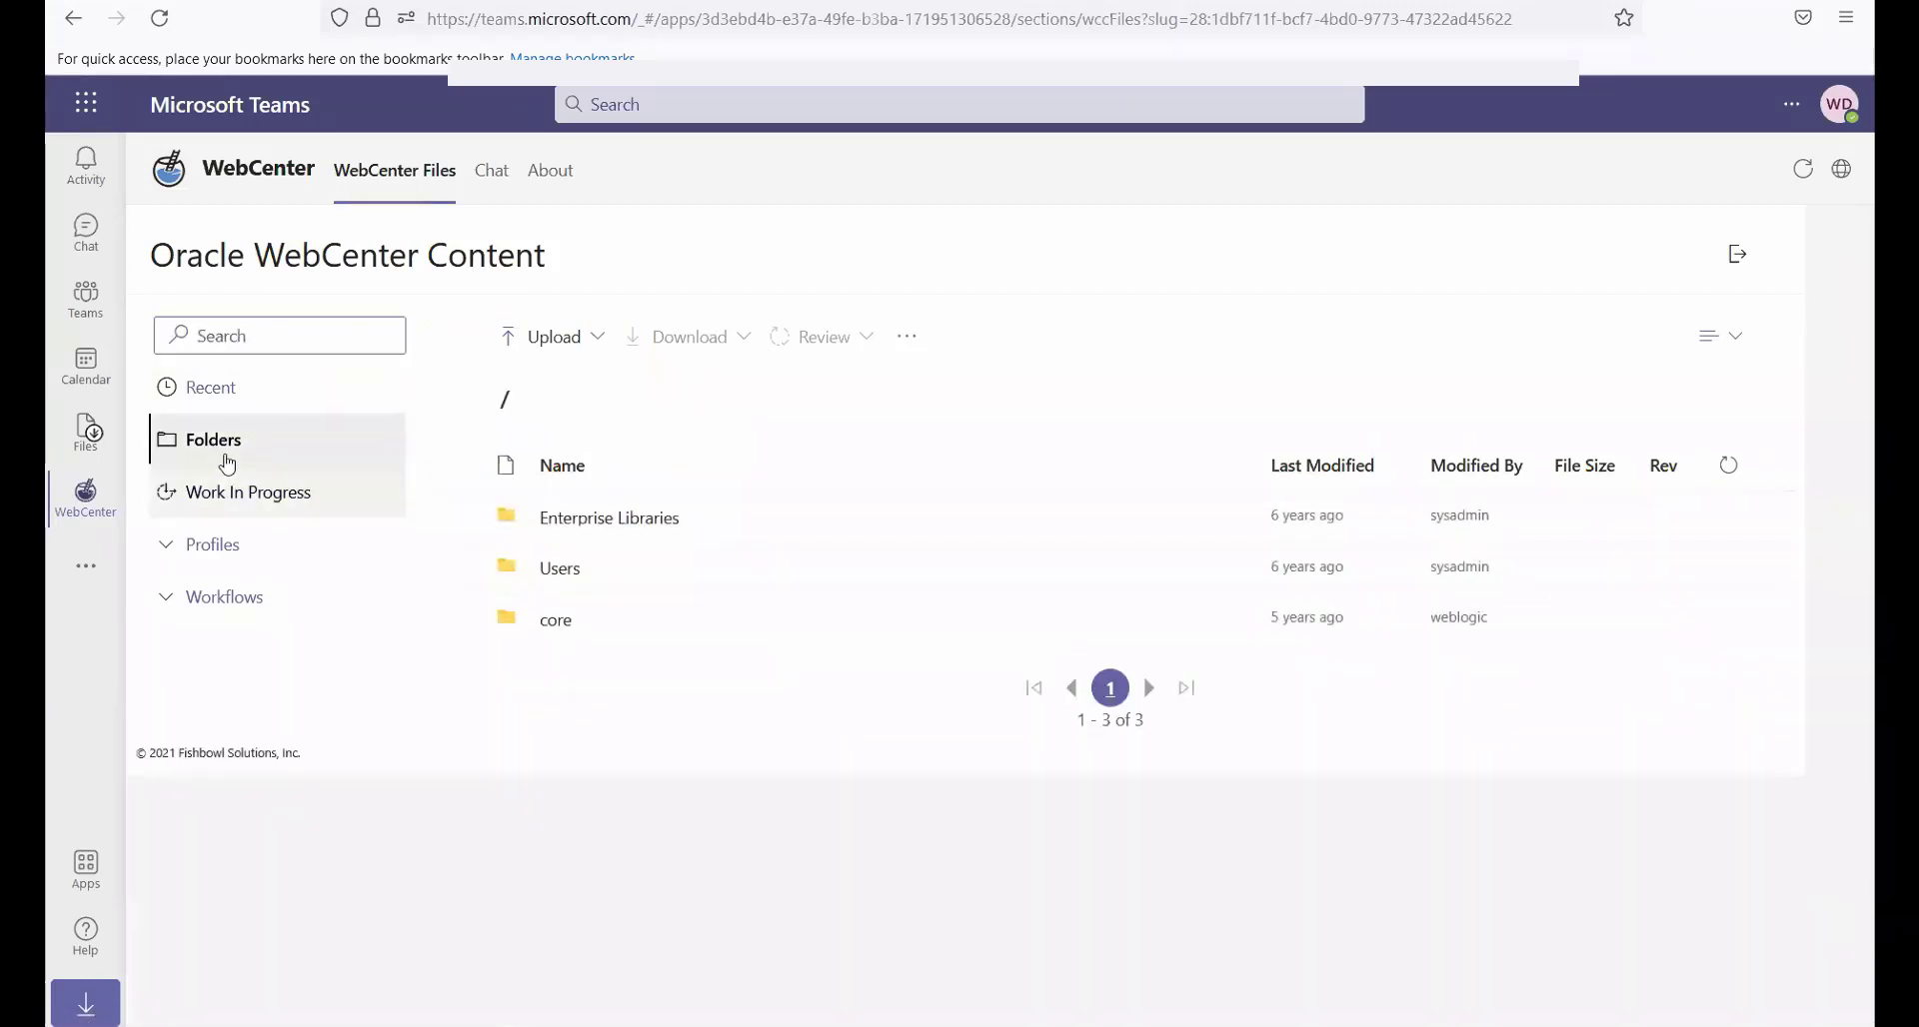
{"action": "left_click", "coordinate": [586, 520]}
{"action": "left_click", "coordinate": [586, 522]}
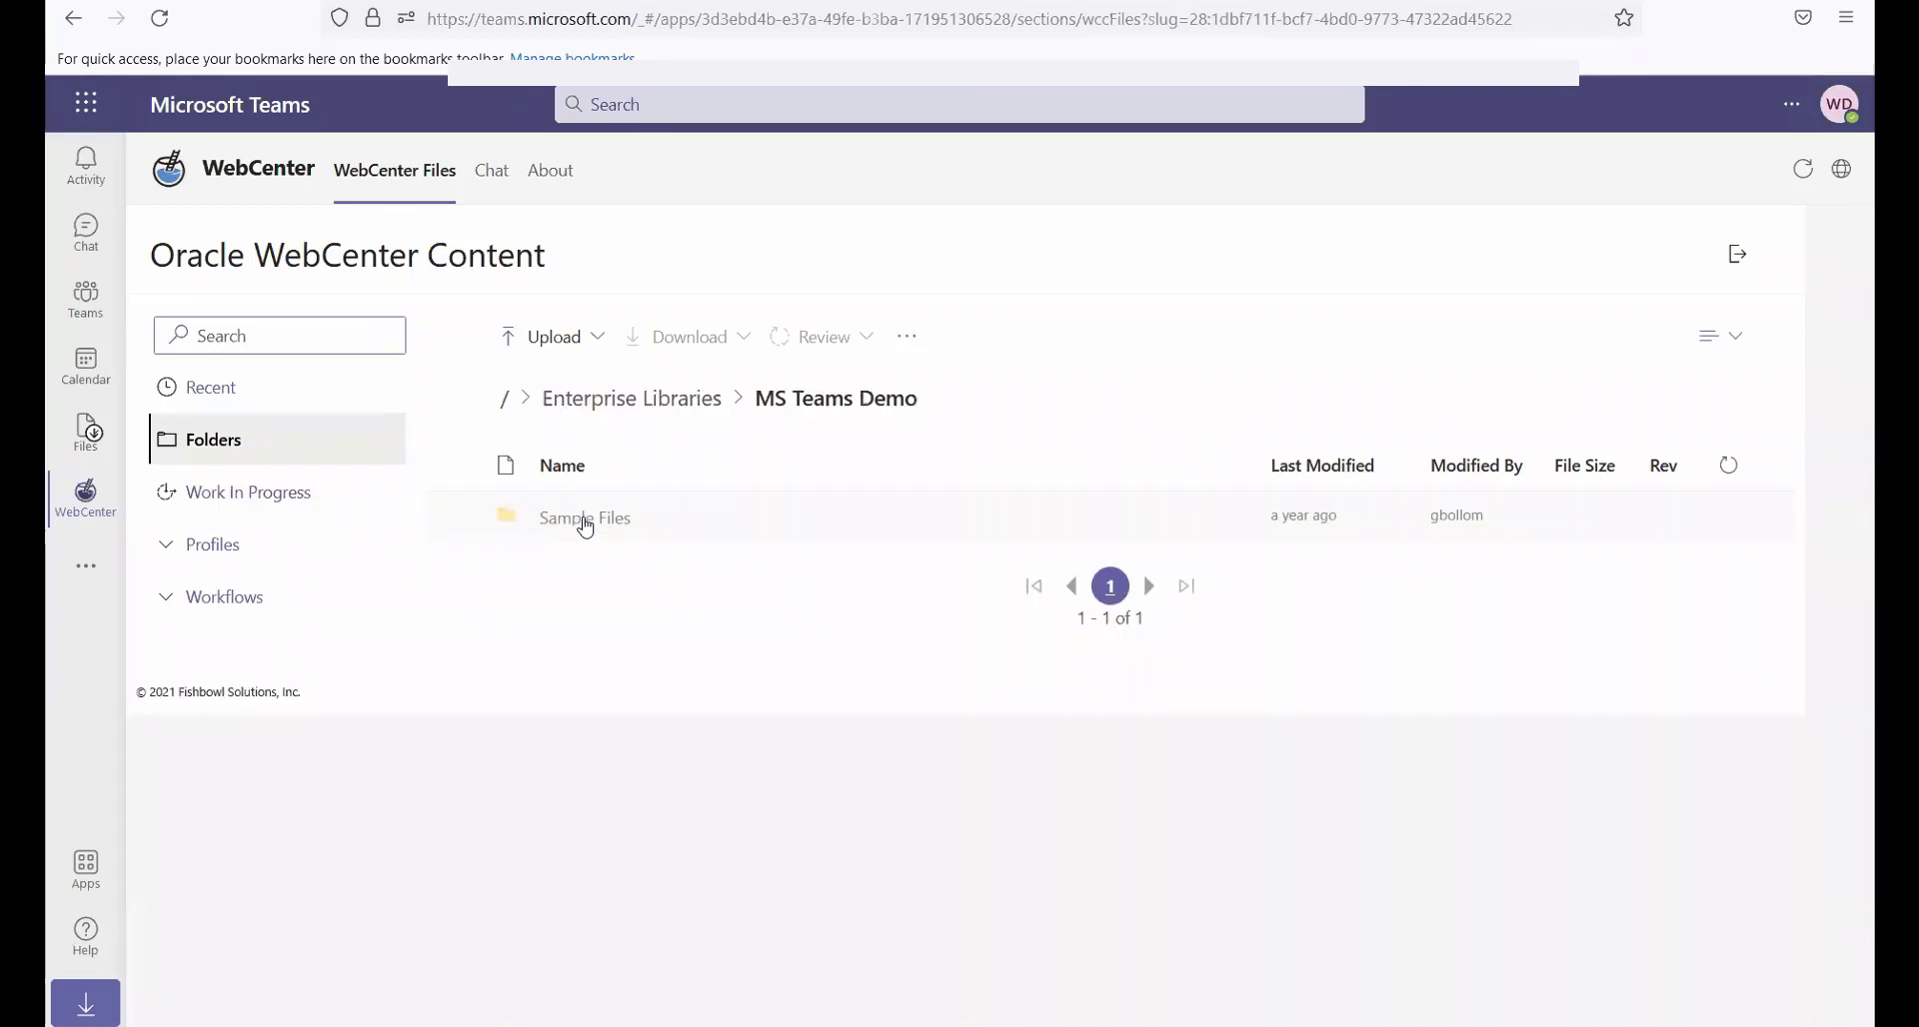
{"action": "left_click", "coordinate": [586, 522]}
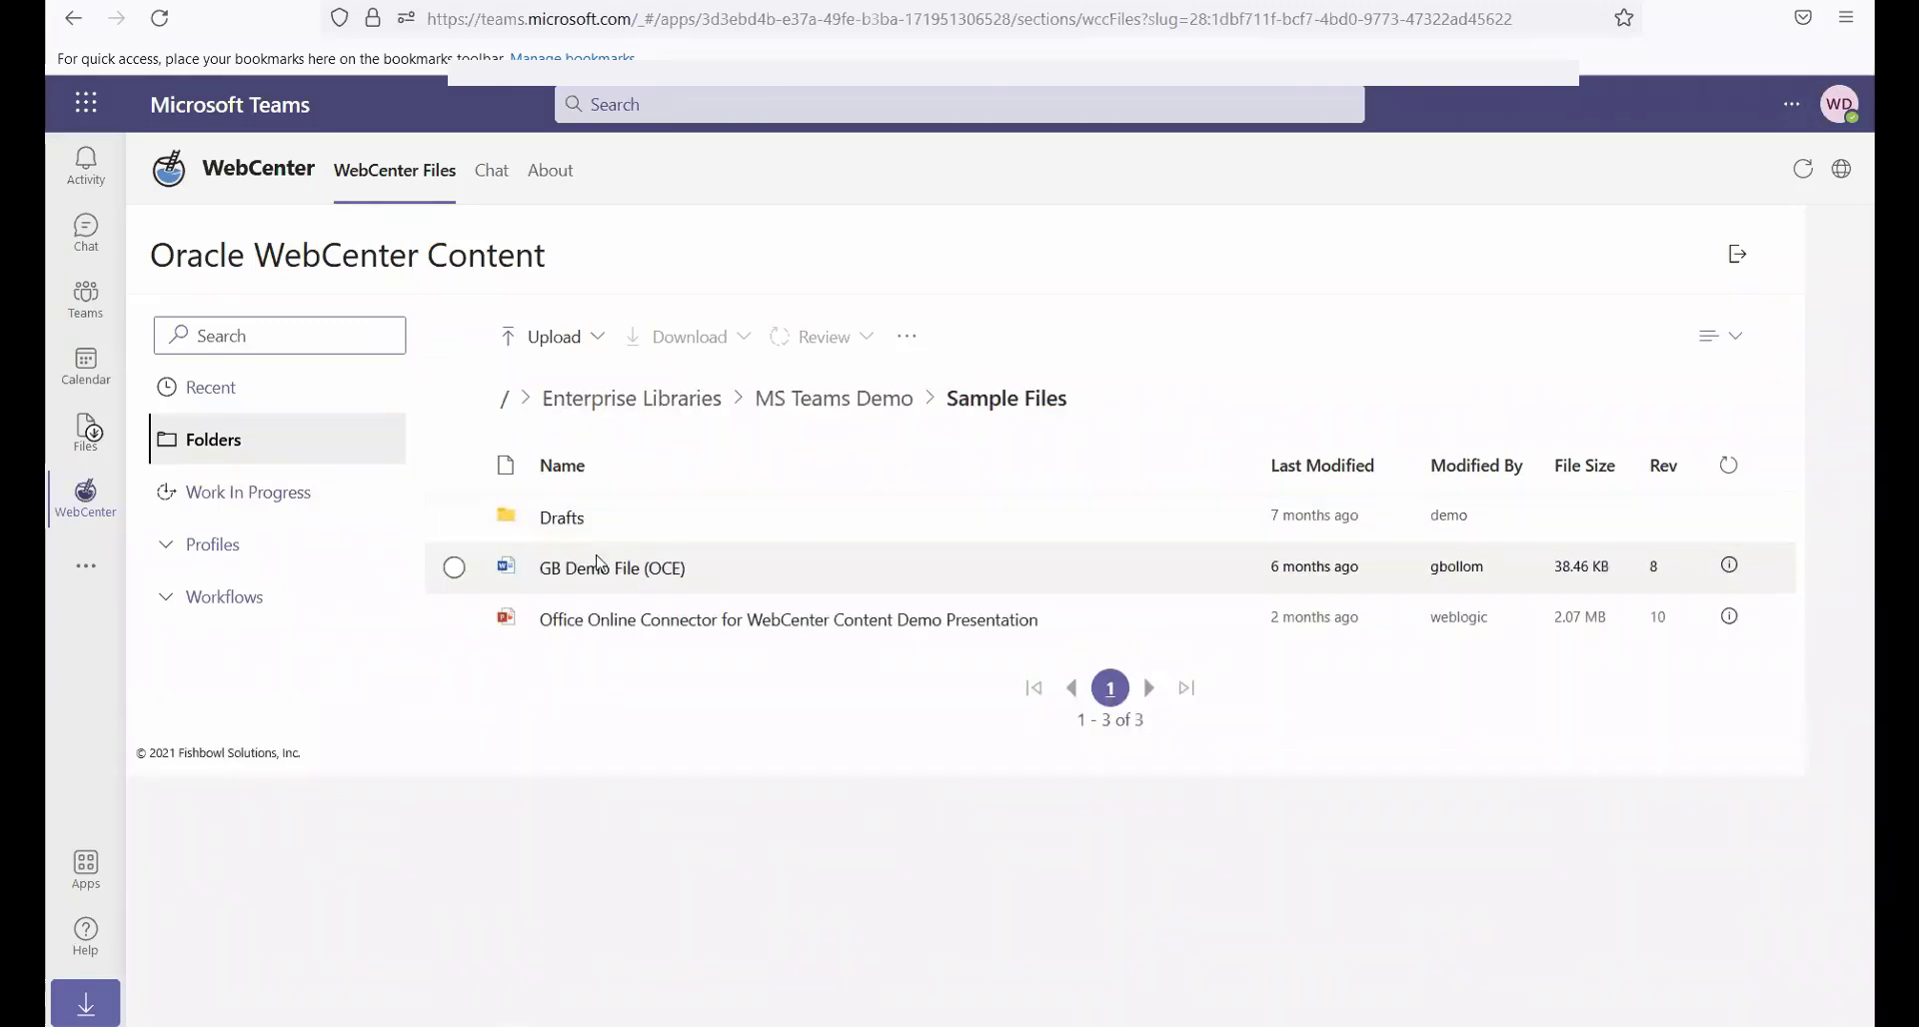
View the work in progress items, and list the documents in the Policy profile
{"action": "left_click", "coordinate": [255, 499]}
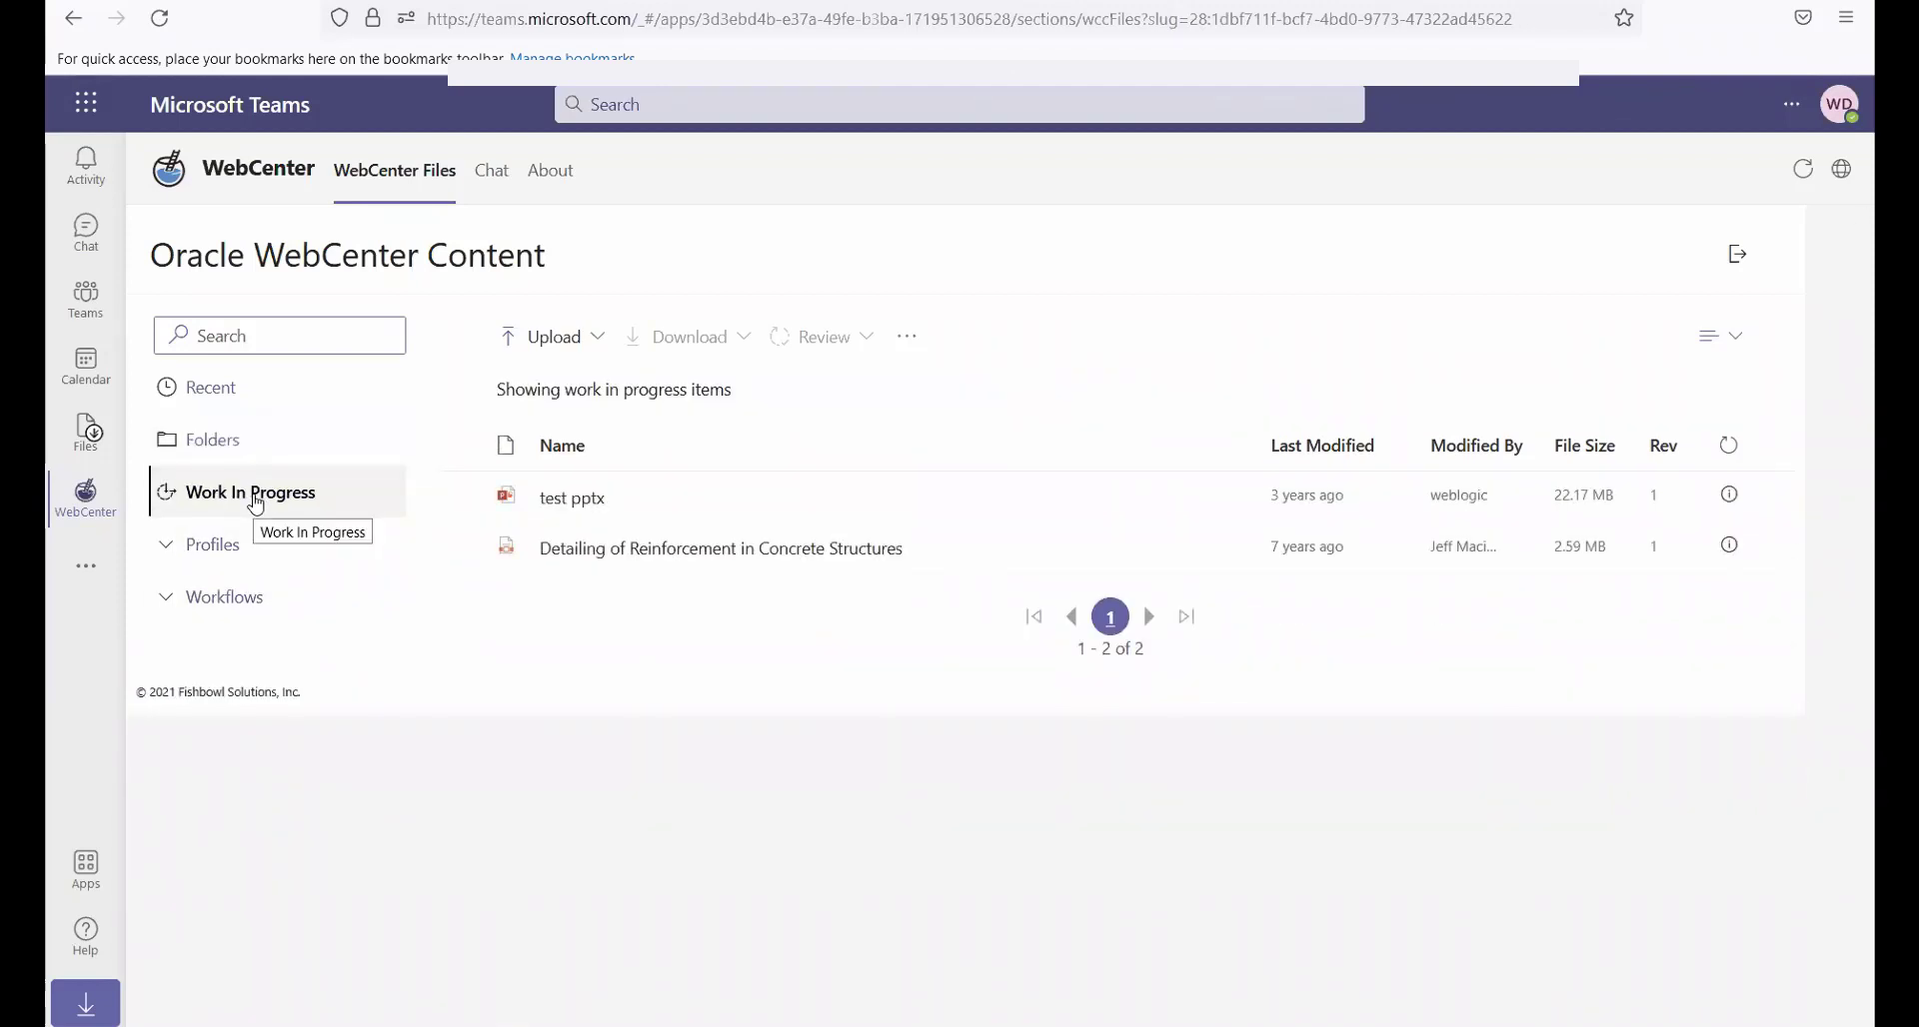
{"action": "left_click", "coordinate": [214, 558]}
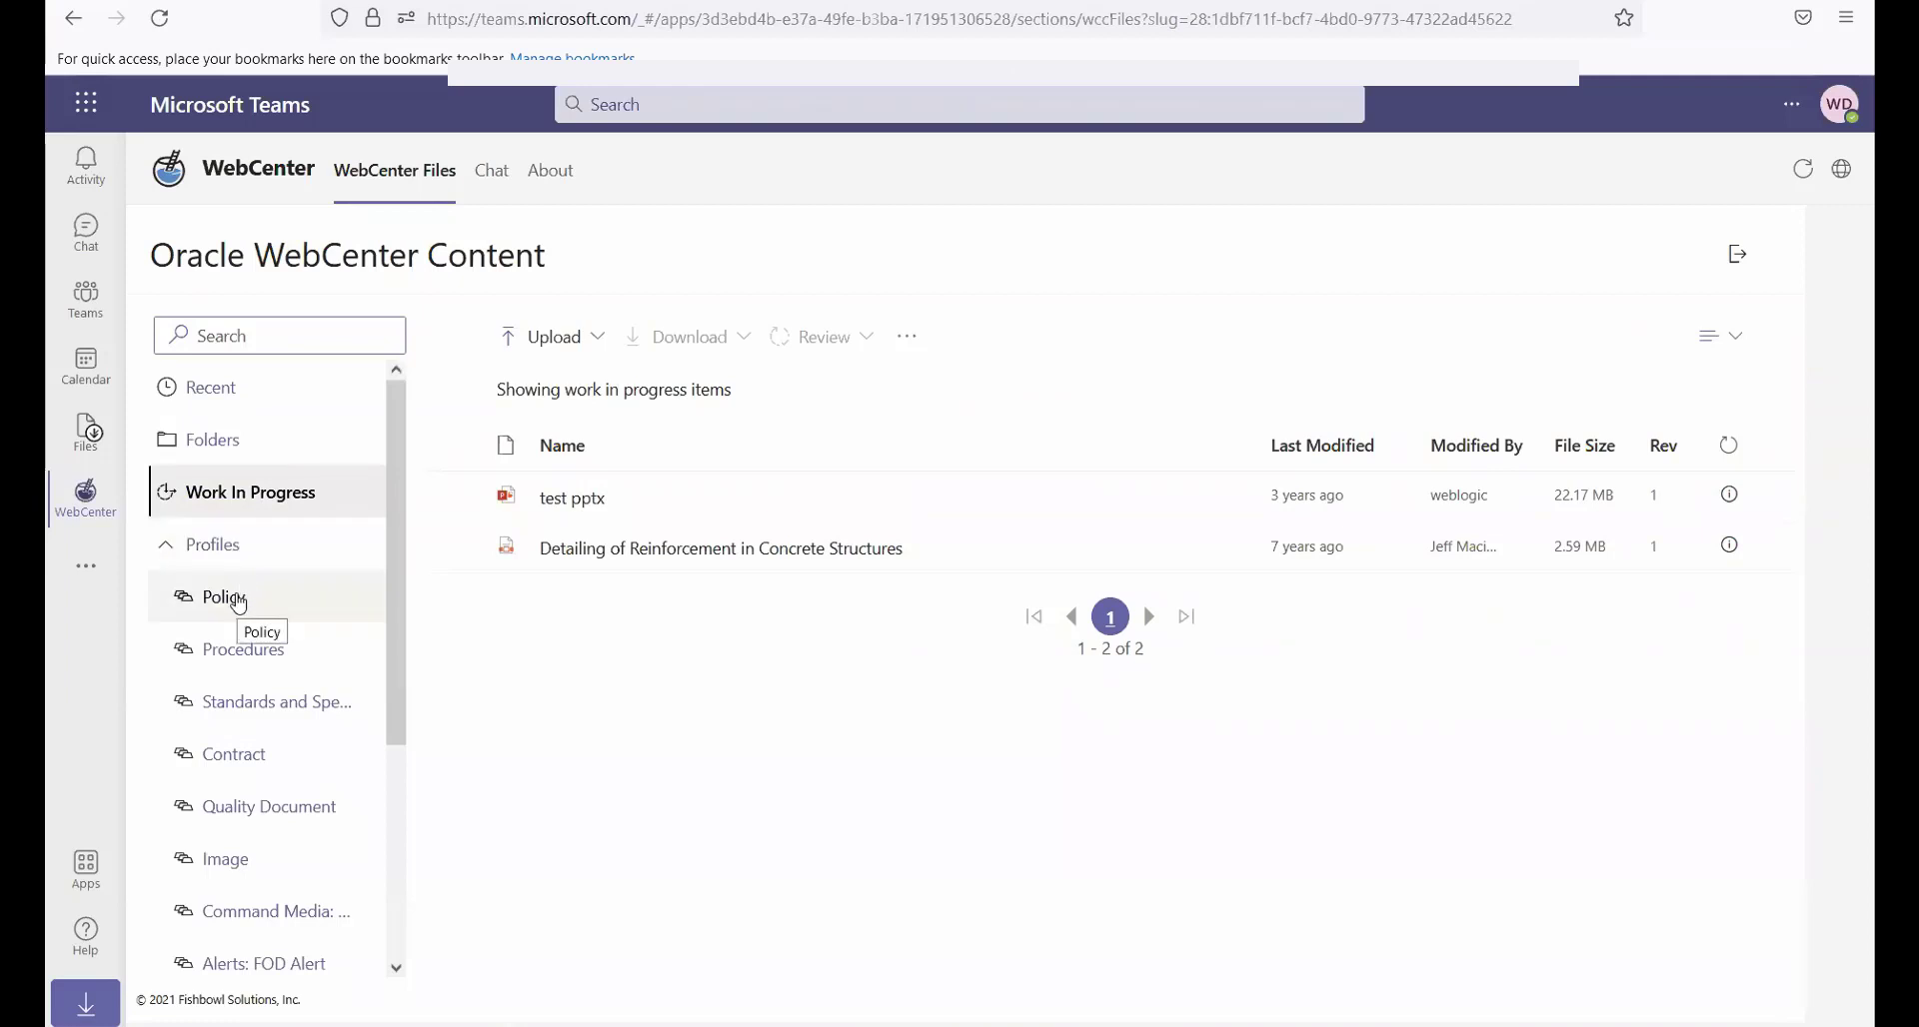
{"action": "left_click", "coordinate": [239, 604]}
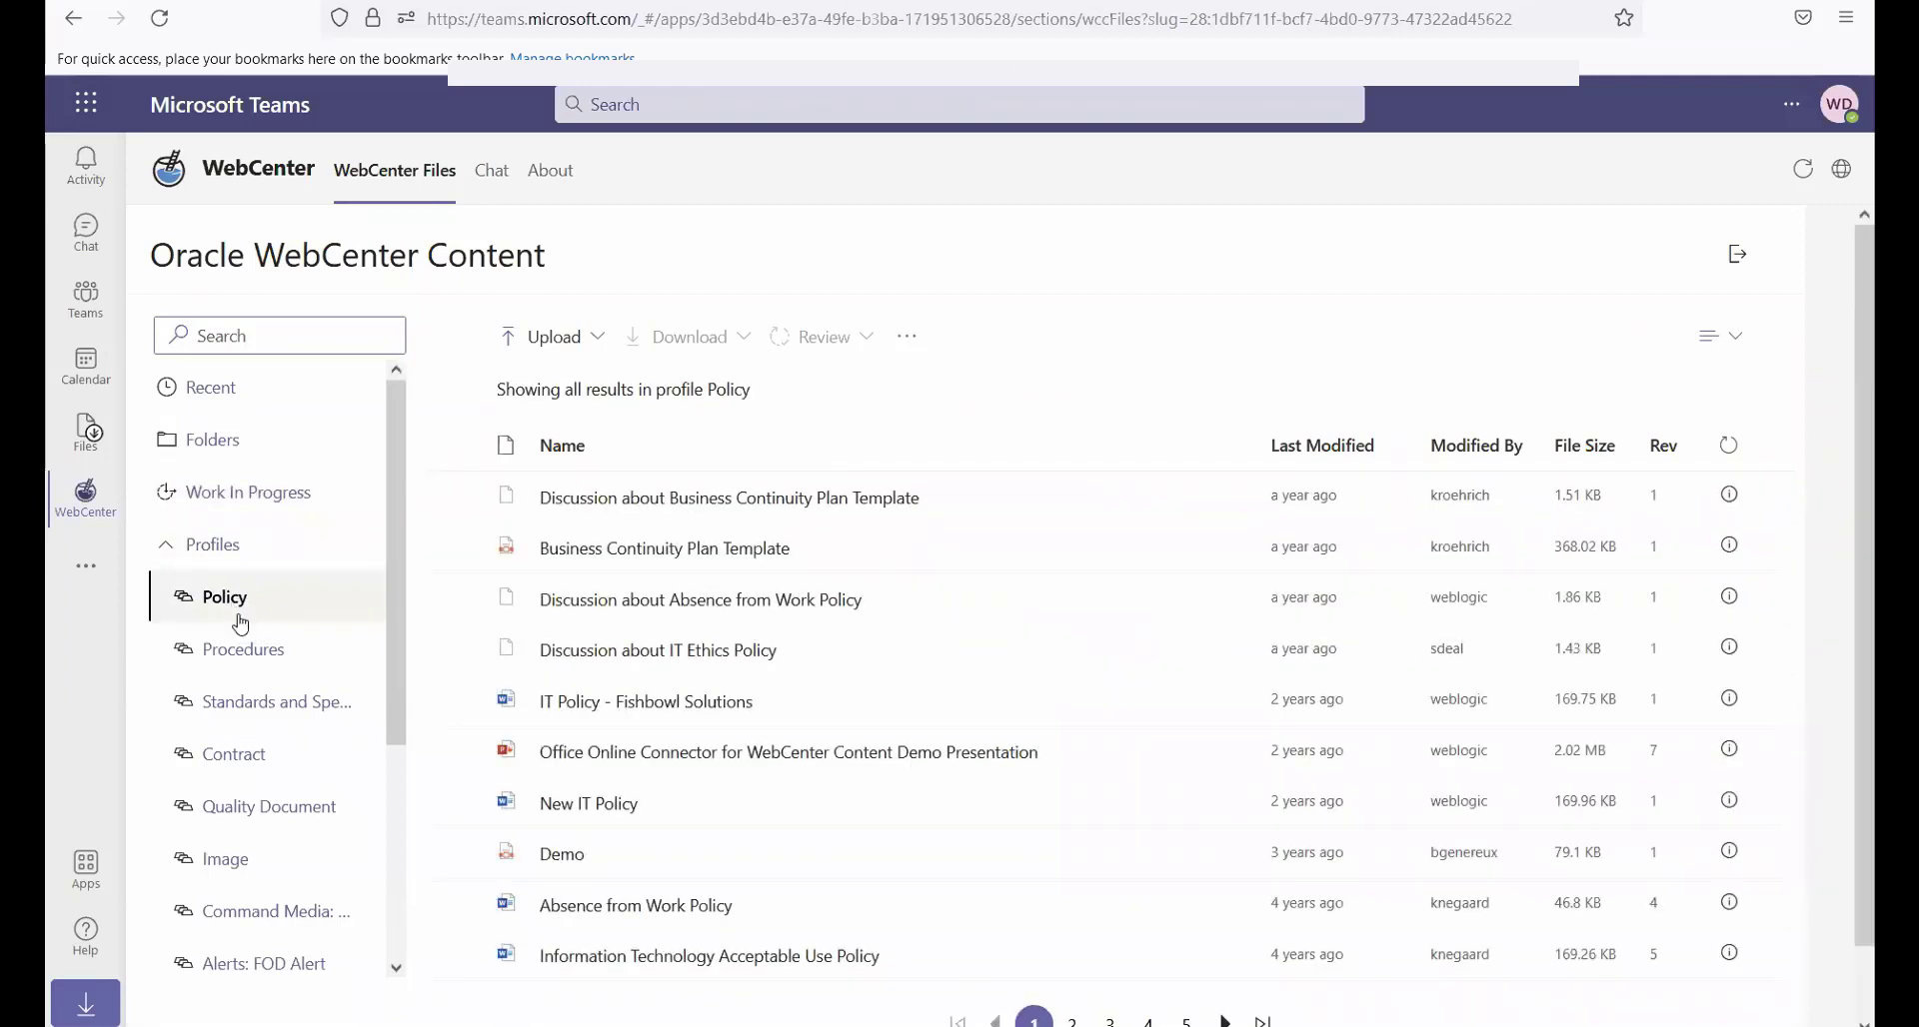
Search within the Policy profile for "emergency"
{"action": "left_click", "coordinate": [289, 341]}
{"action": "type", "text": "emergency"}
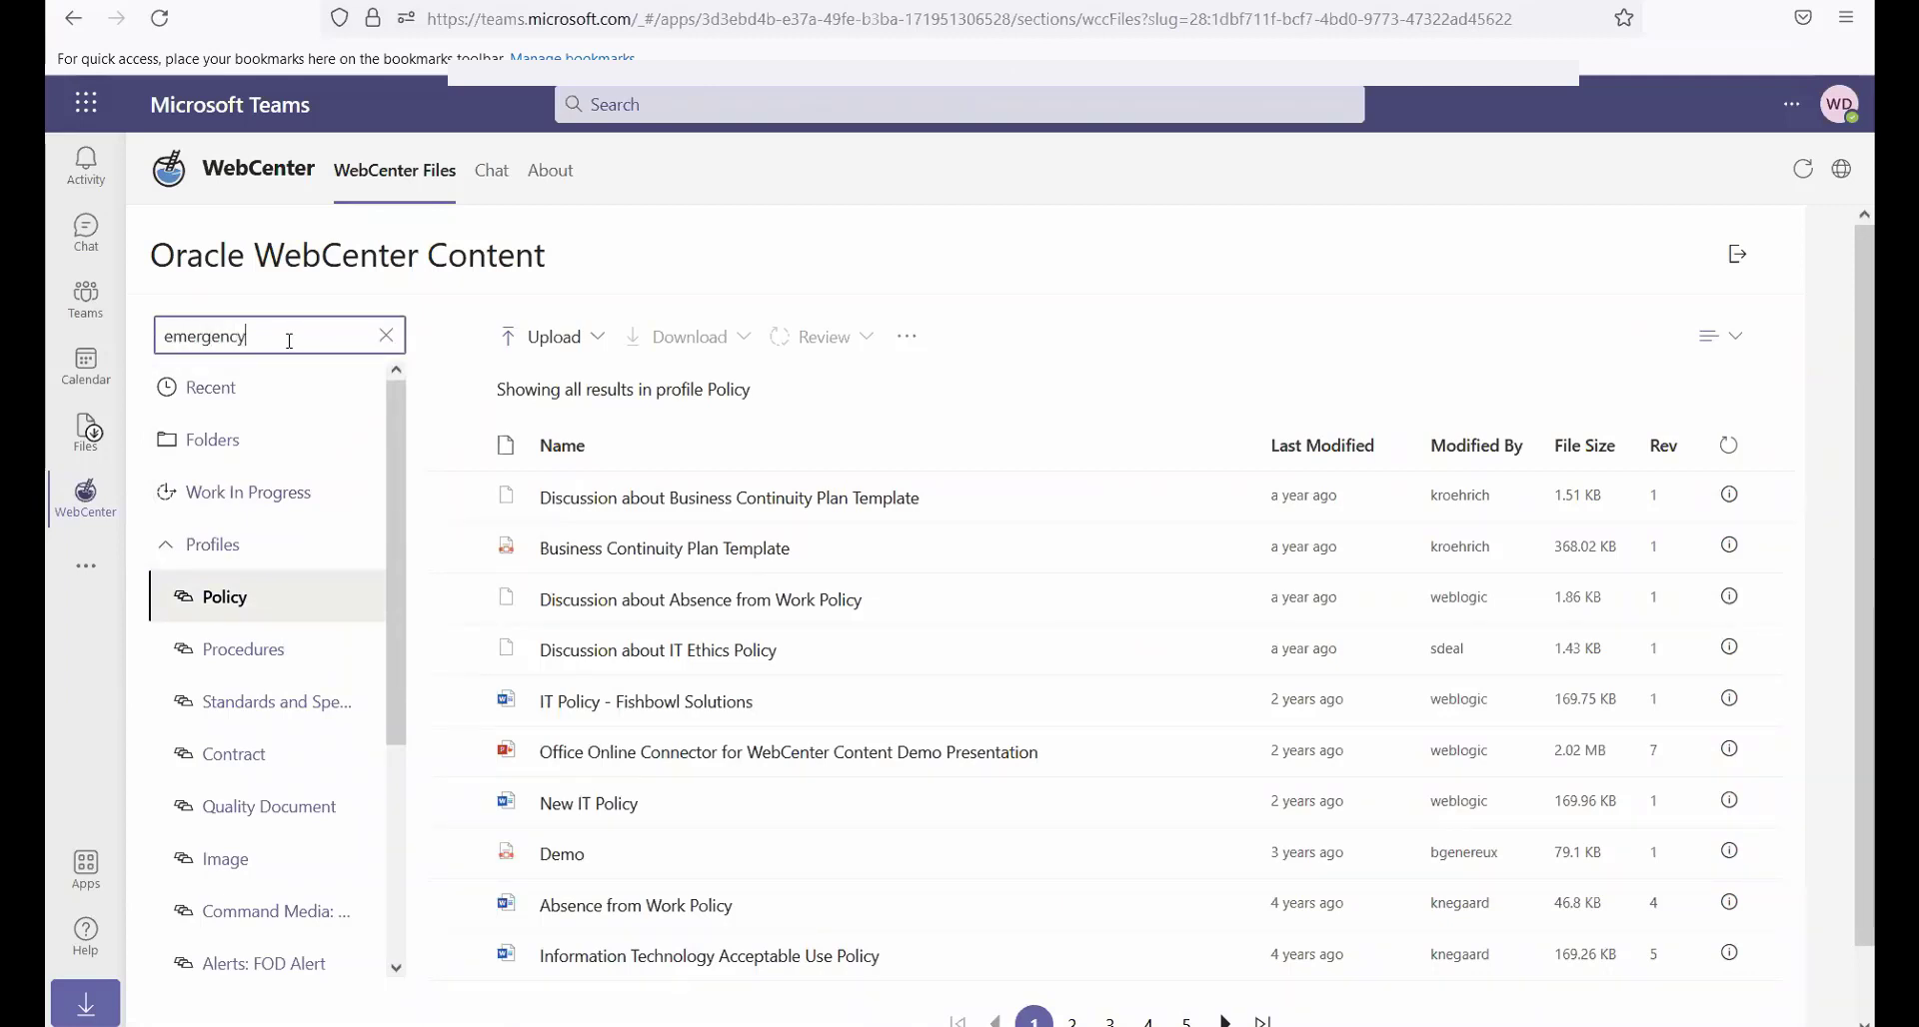
{"action": "key", "text": "Return"}
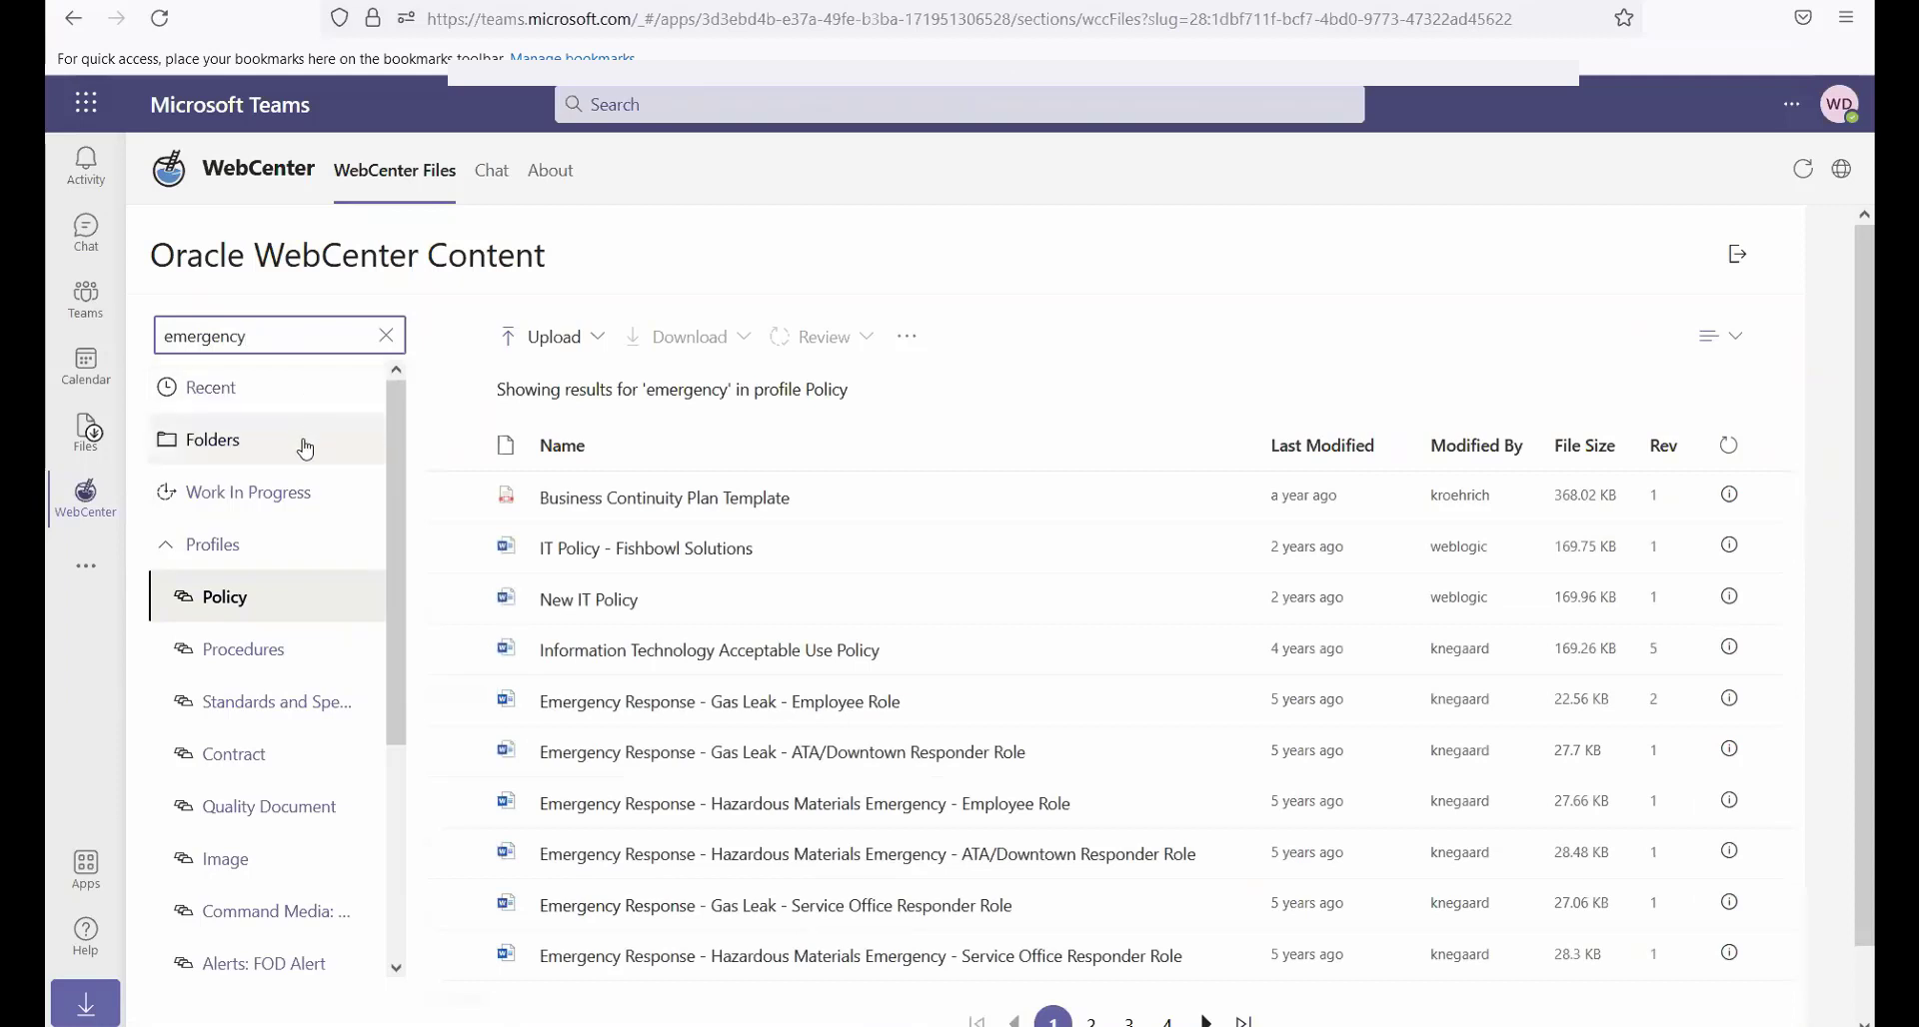
View the personal workflow queue, and list the items in the TwoStepReview workflow
{"action": "left_click", "coordinate": [208, 547]}
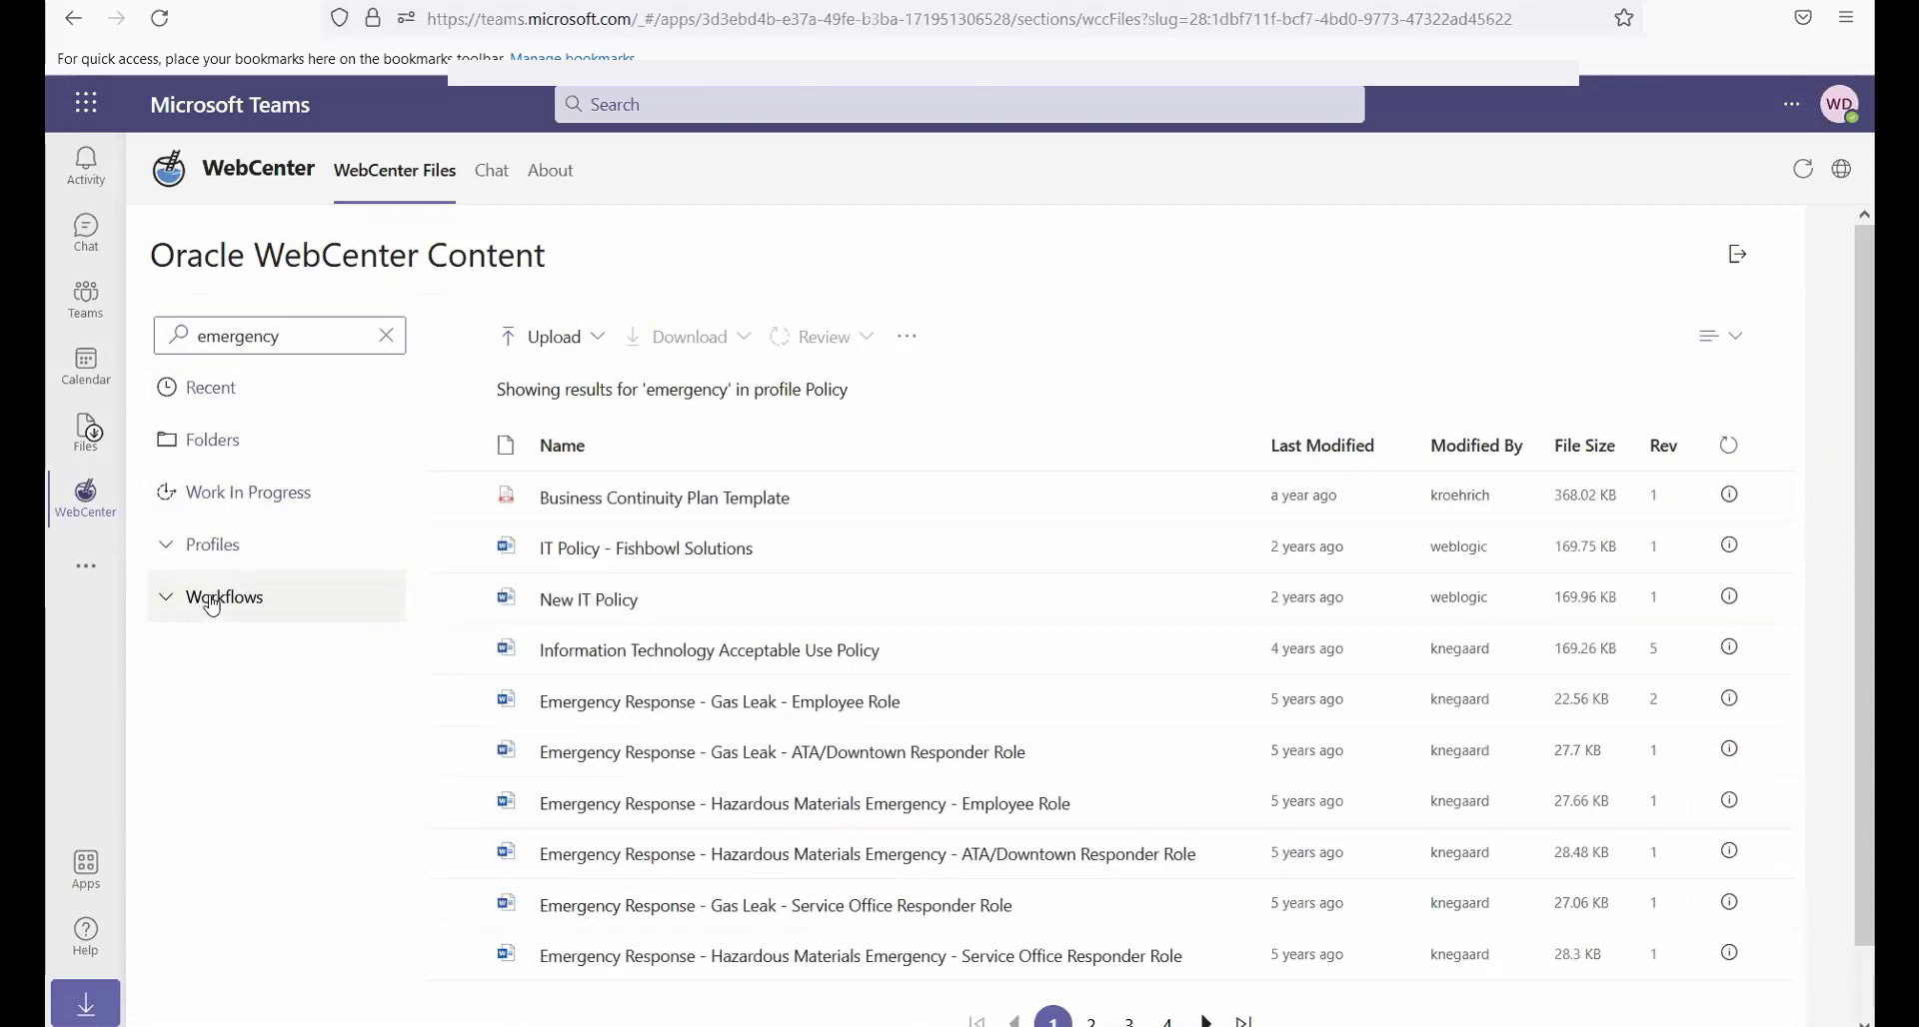
{"action": "left_click", "coordinate": [212, 599]}
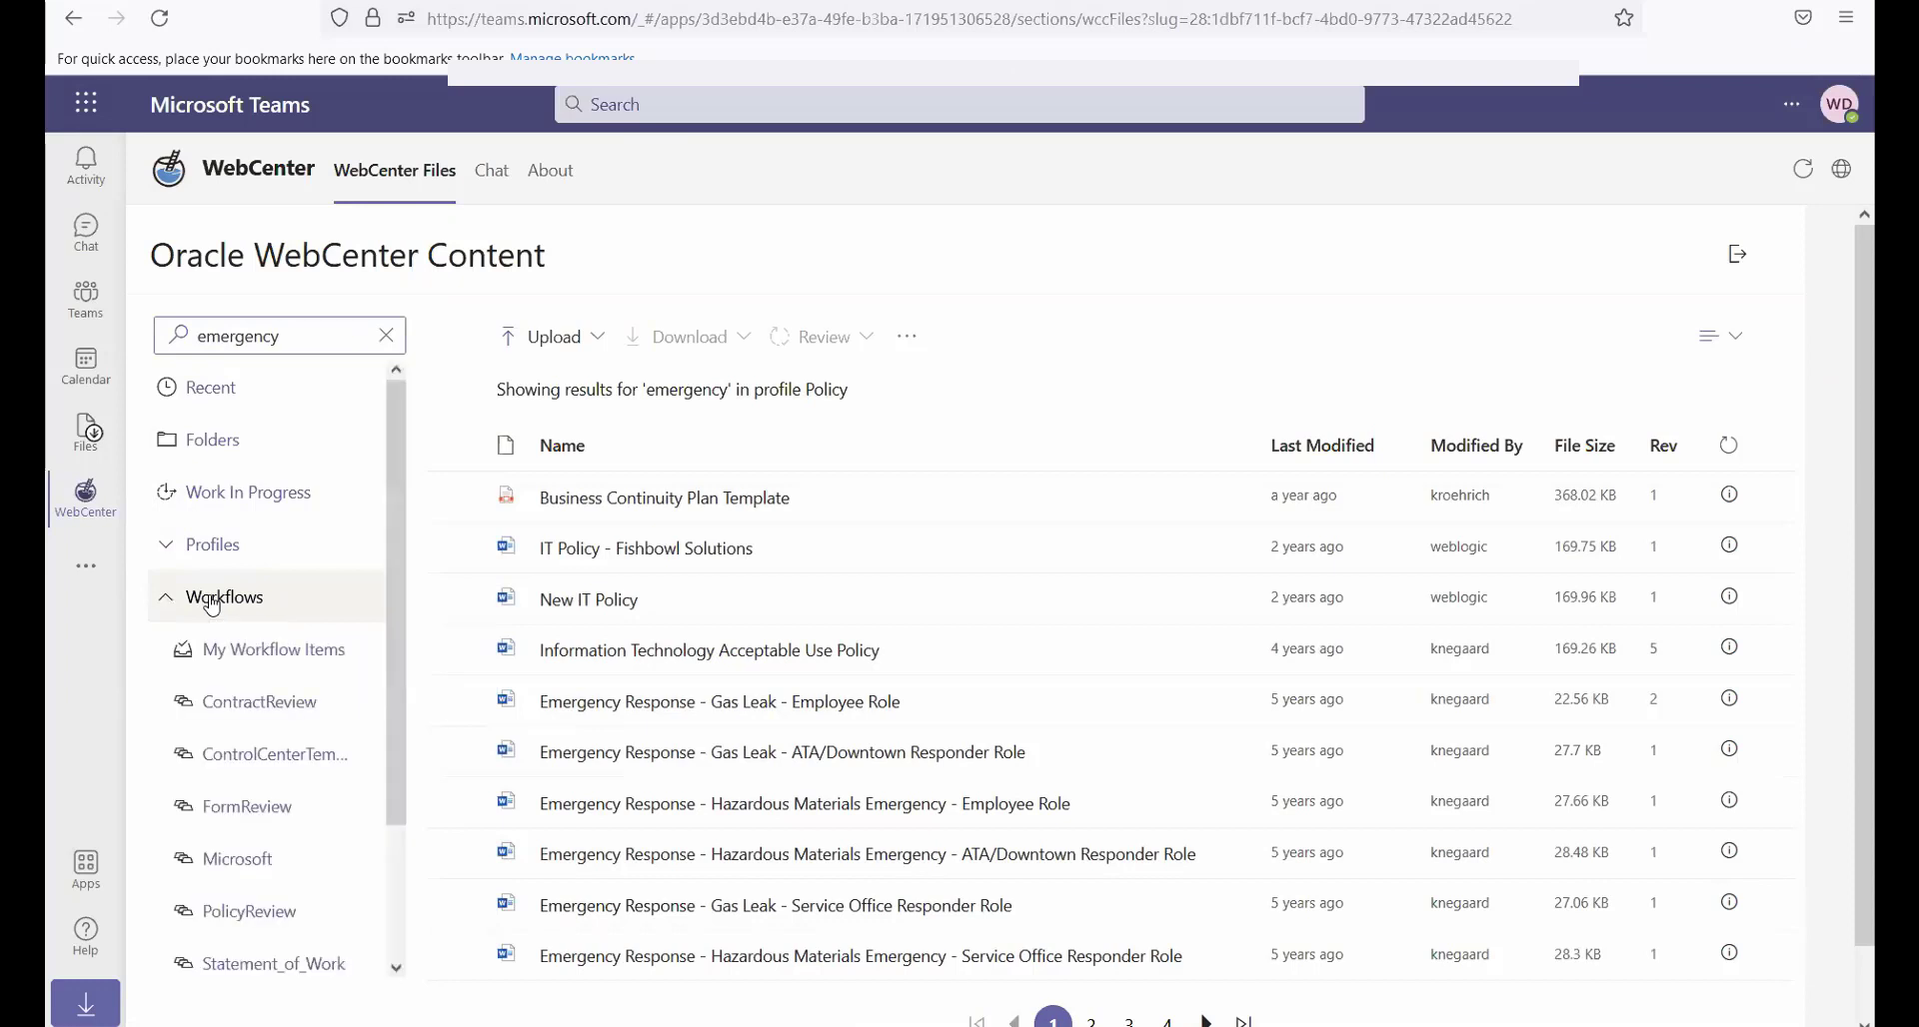
{"action": "left_click", "coordinate": [241, 660]}
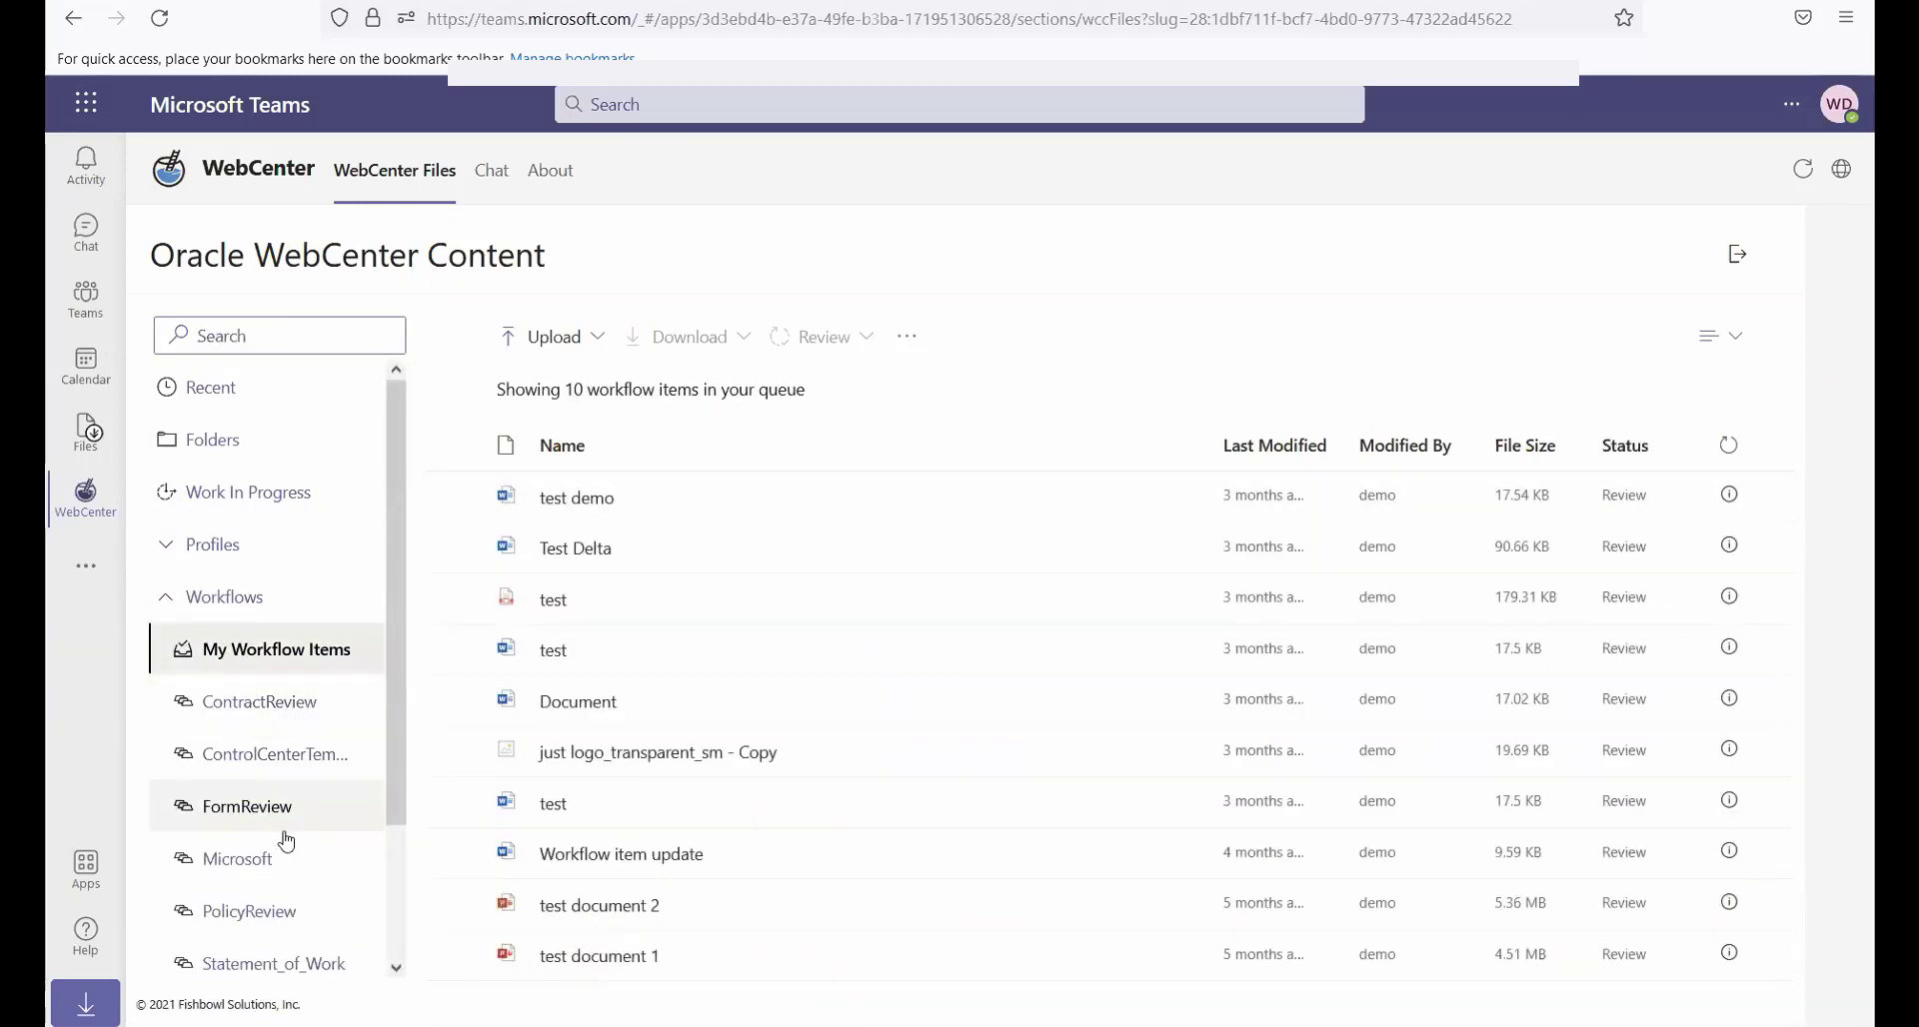
{"action": "scroll", "coordinate": [279, 839], "scroll_direction": "down", "scroll_amount": 2}
{"action": "left_click", "coordinate": [259, 915]}
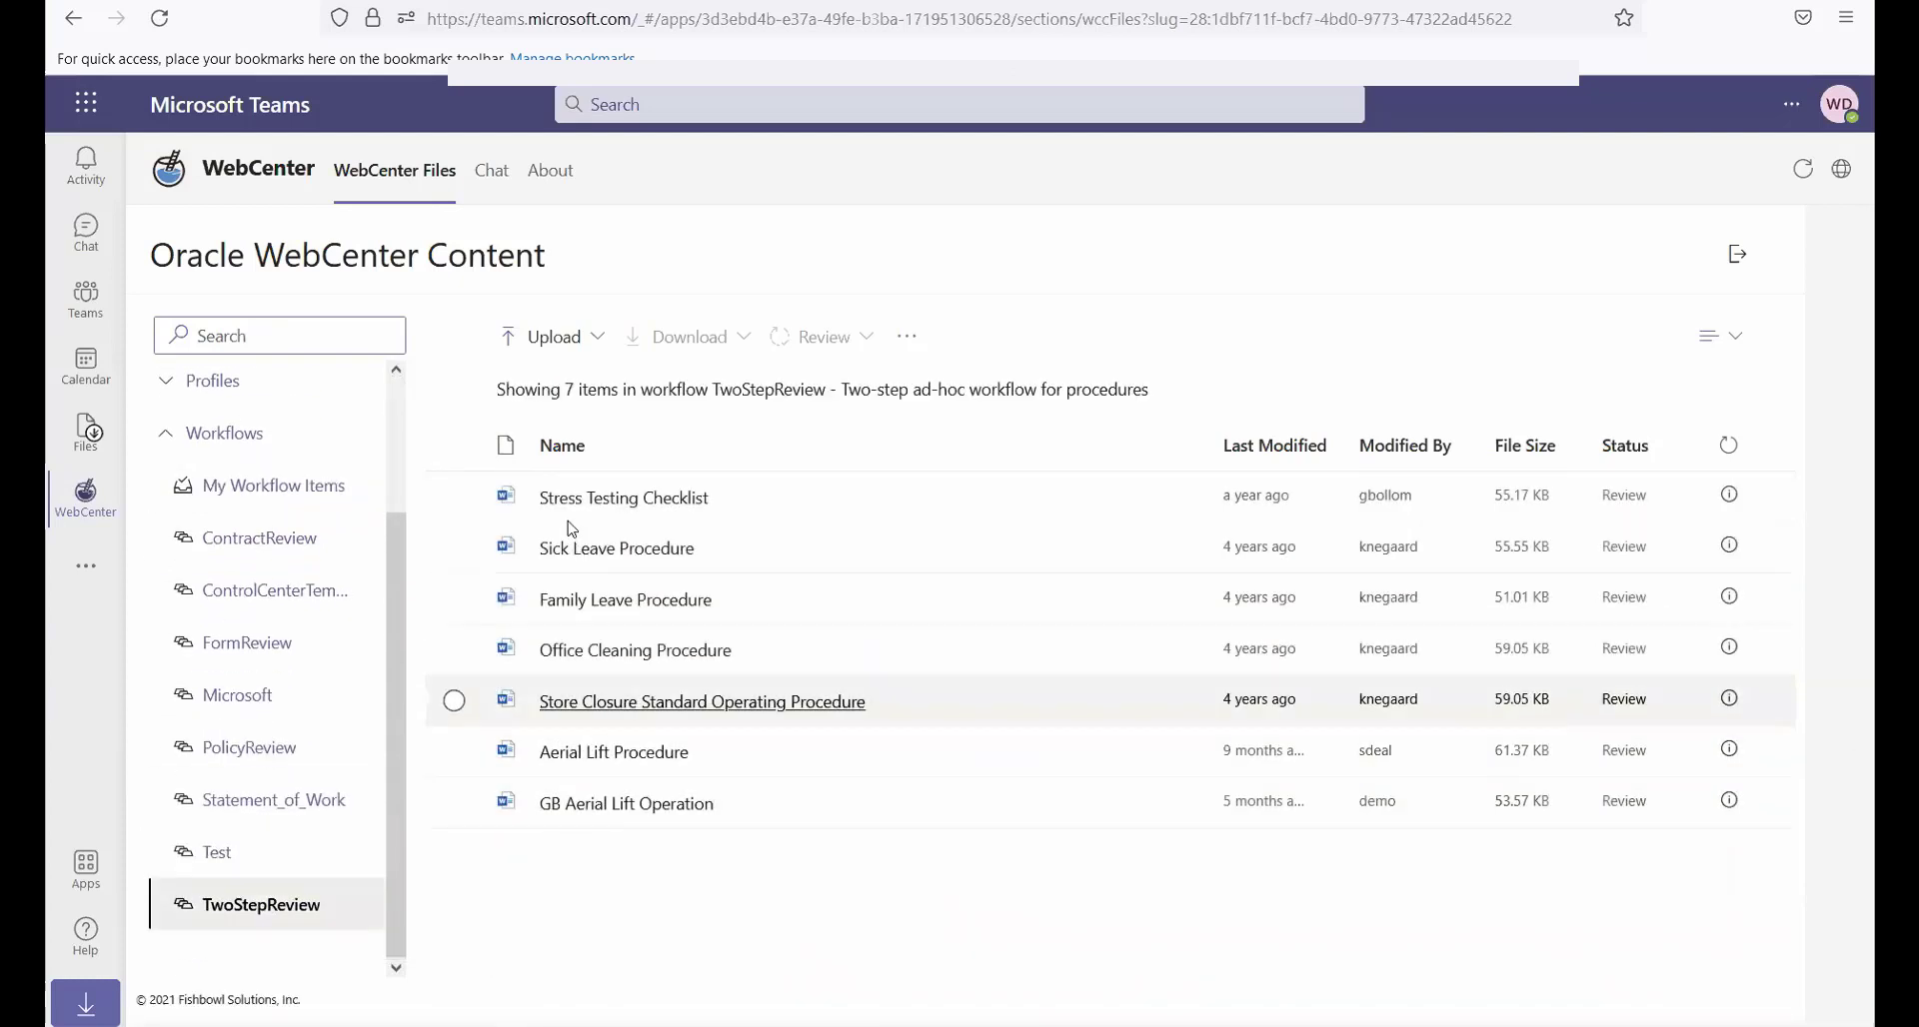
Check which upload options are offered for the Stress Testing Checklist, and deselect the document
{"action": "left_click", "coordinate": [455, 497]}
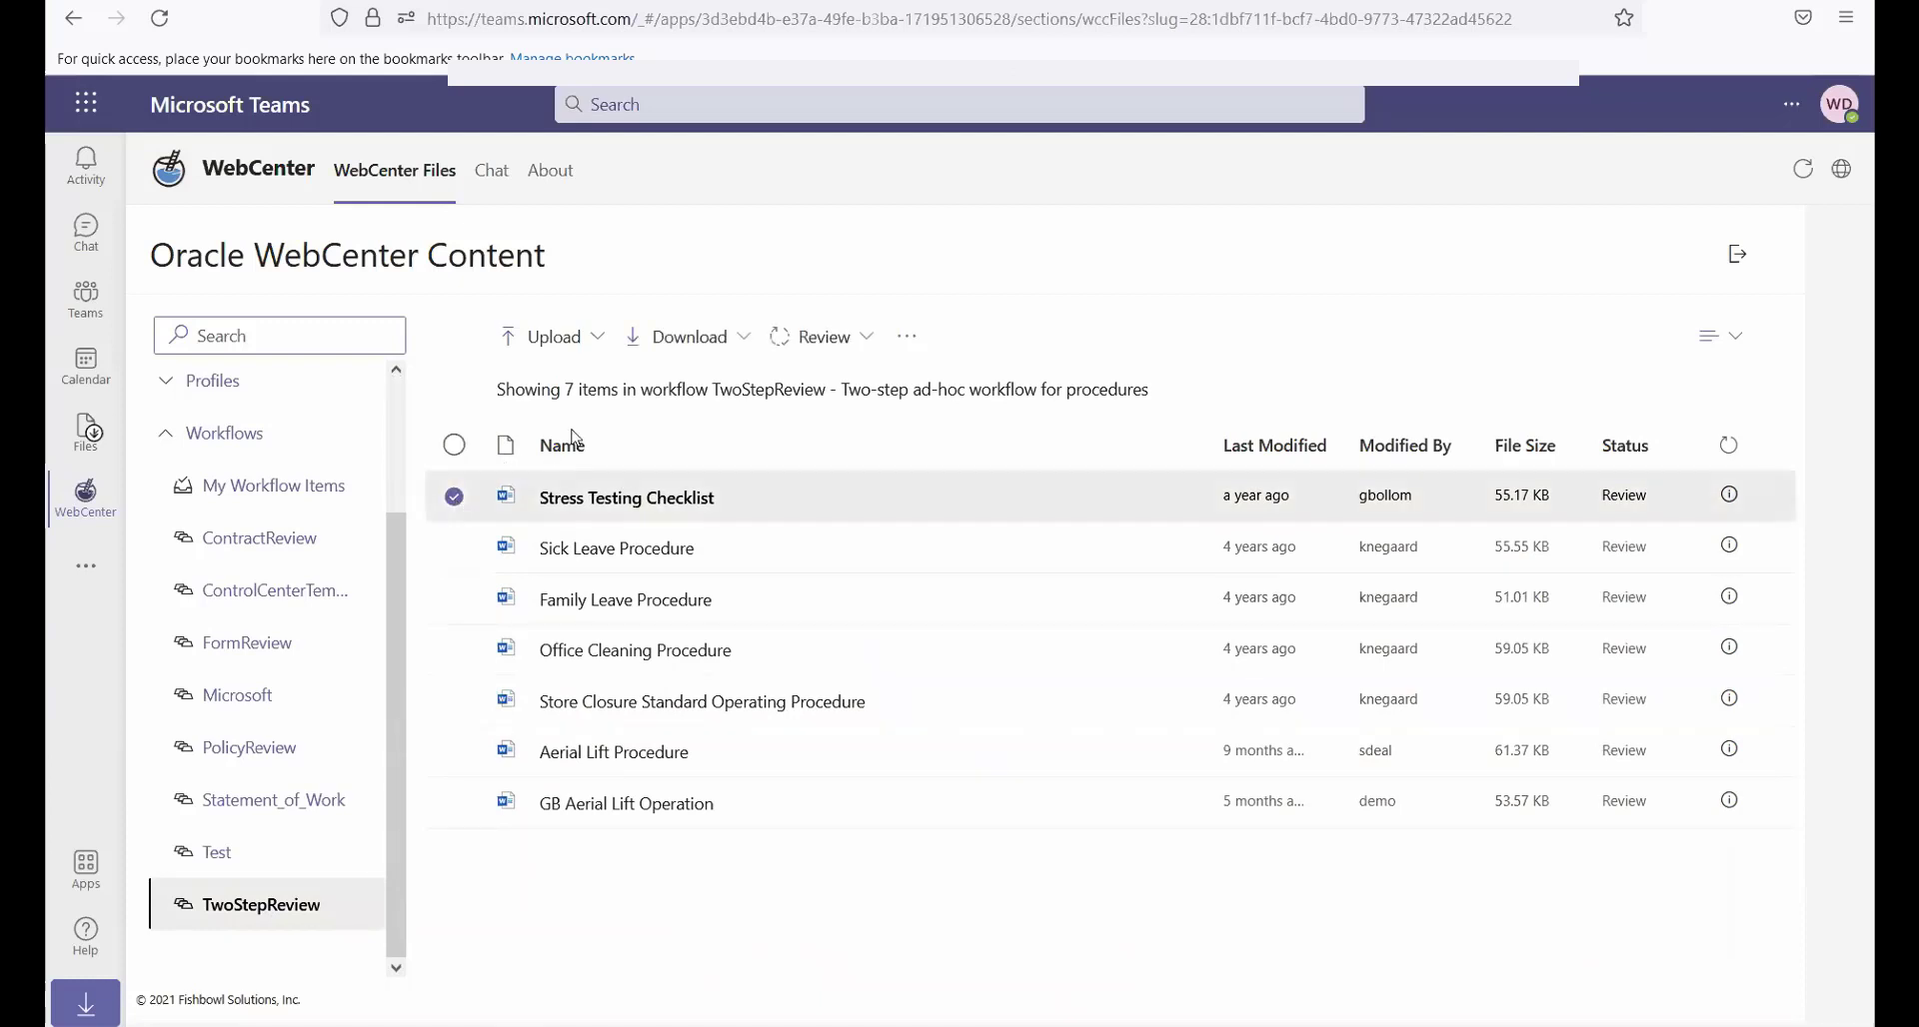
{"action": "left_click", "coordinate": [565, 342]}
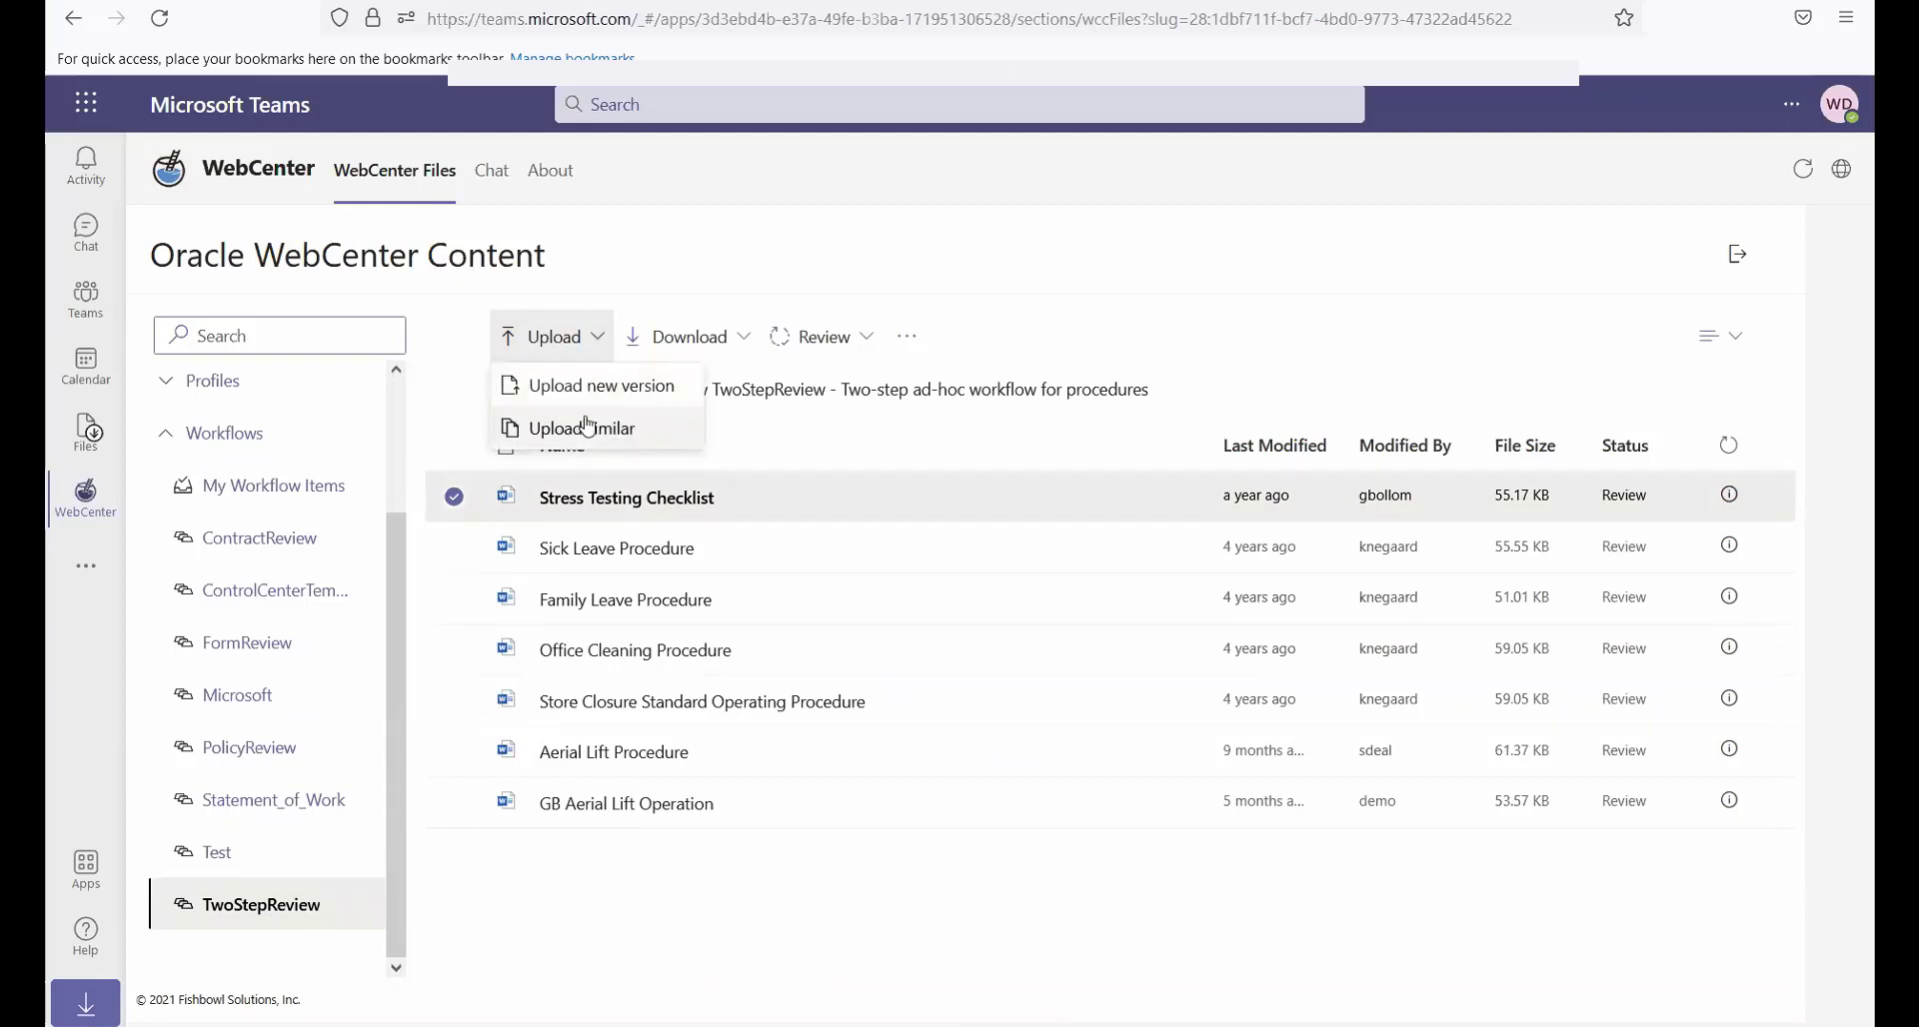
{"action": "left_click", "coordinate": [455, 498]}
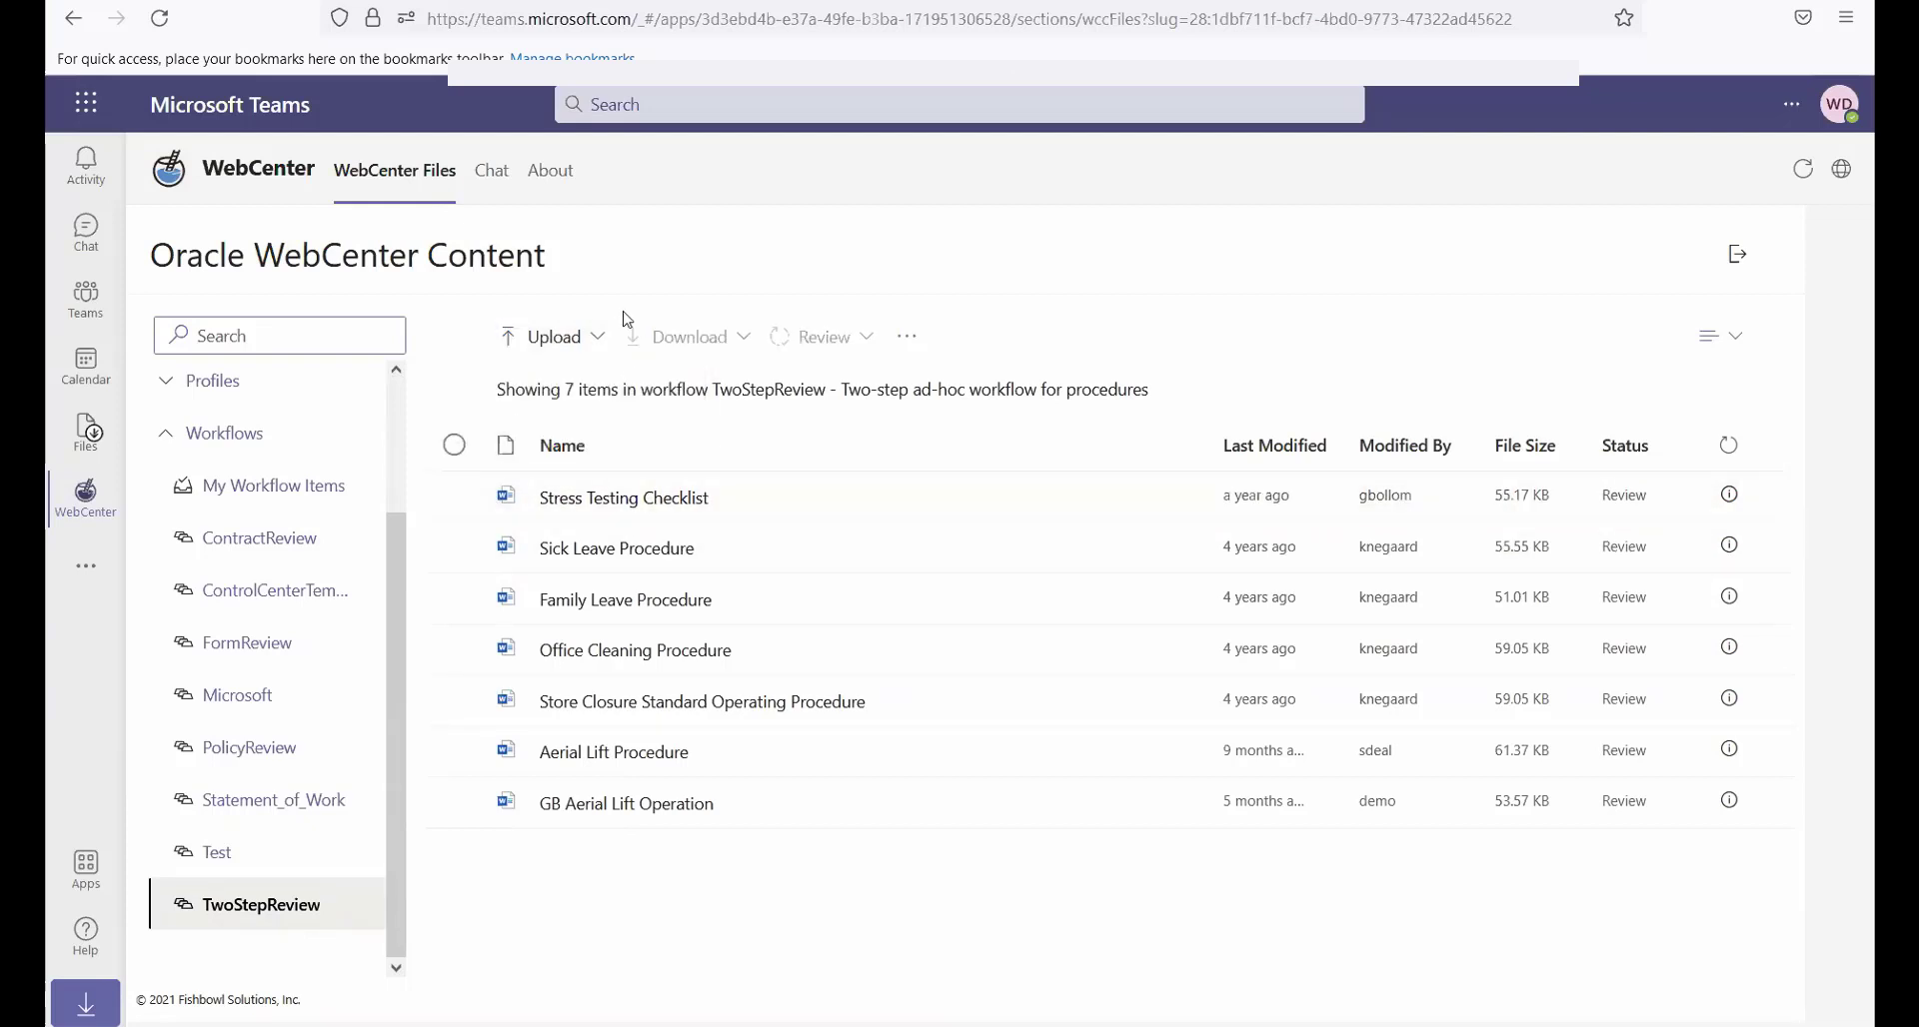
Start a Microsoft Test profile upload and add "ms teams wcc and mindbreeze integration.pptx" and "Sample Document 1.docx" from the local demo folder
{"action": "left_click", "coordinate": [561, 345]}
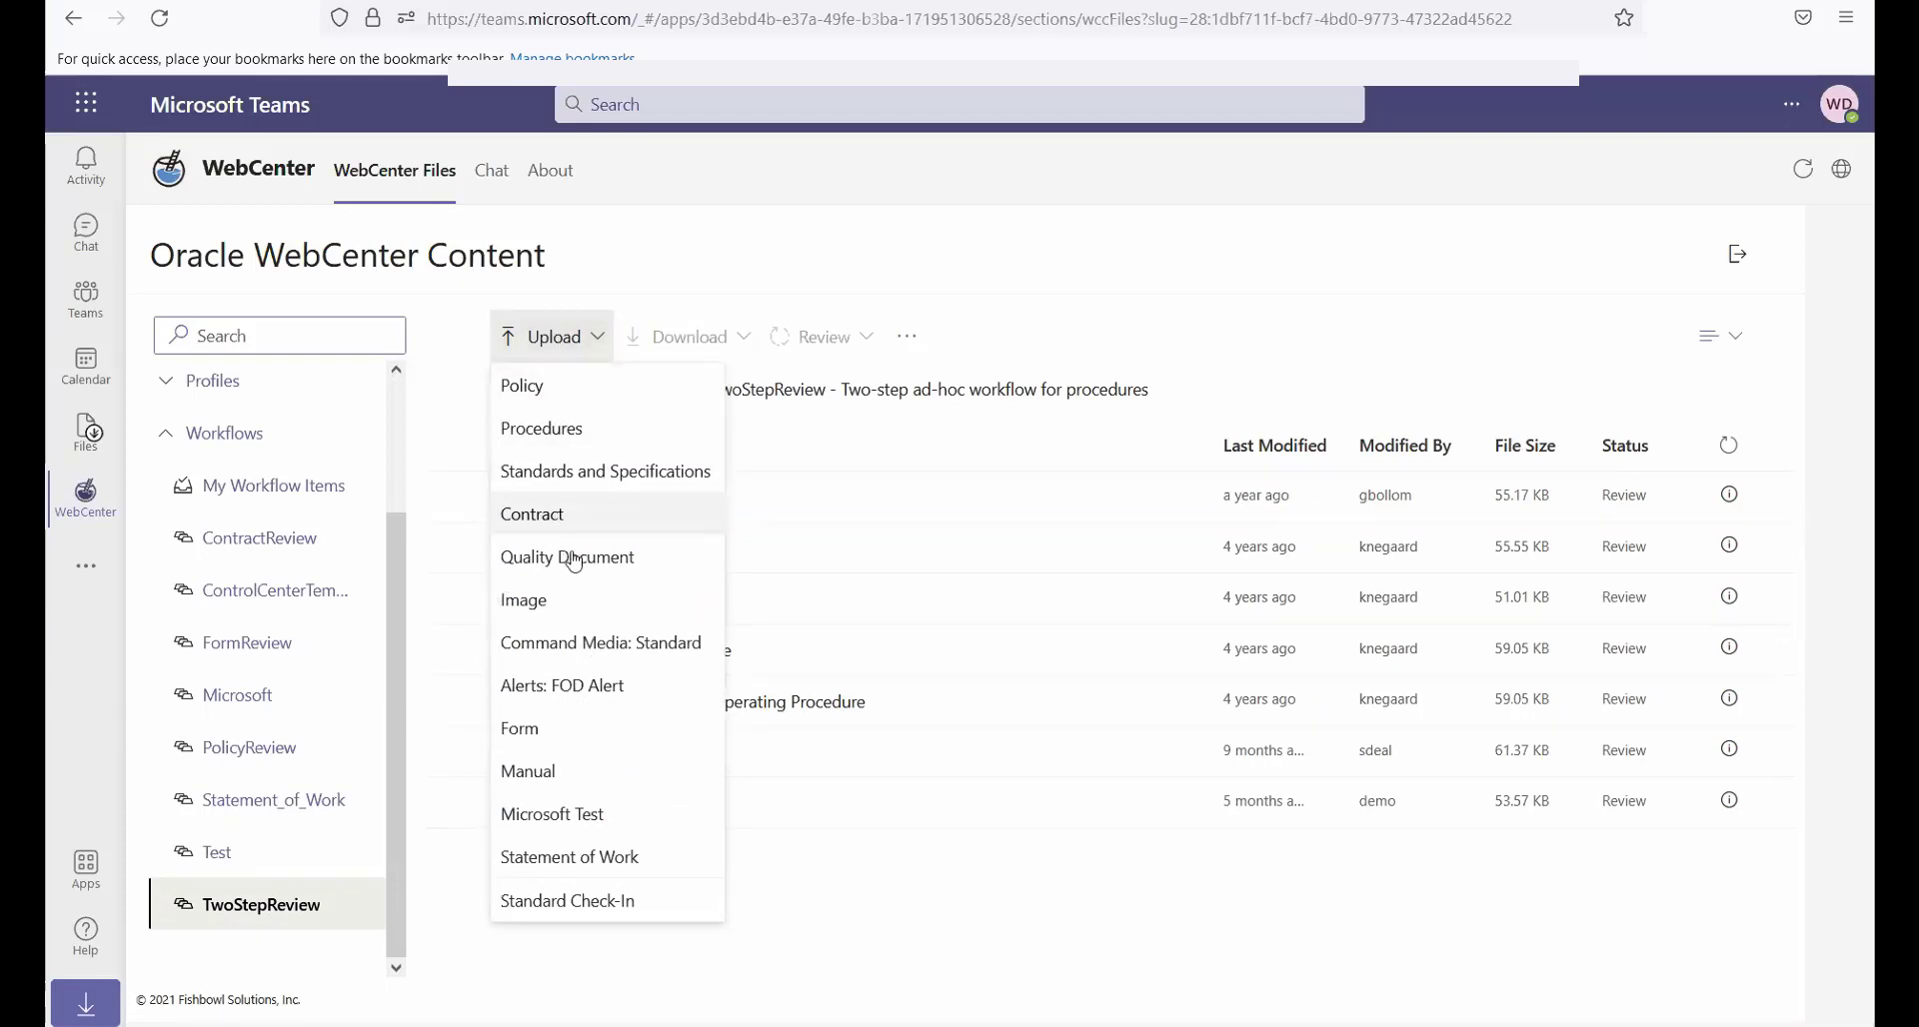
{"action": "left_click", "coordinate": [549, 825]}
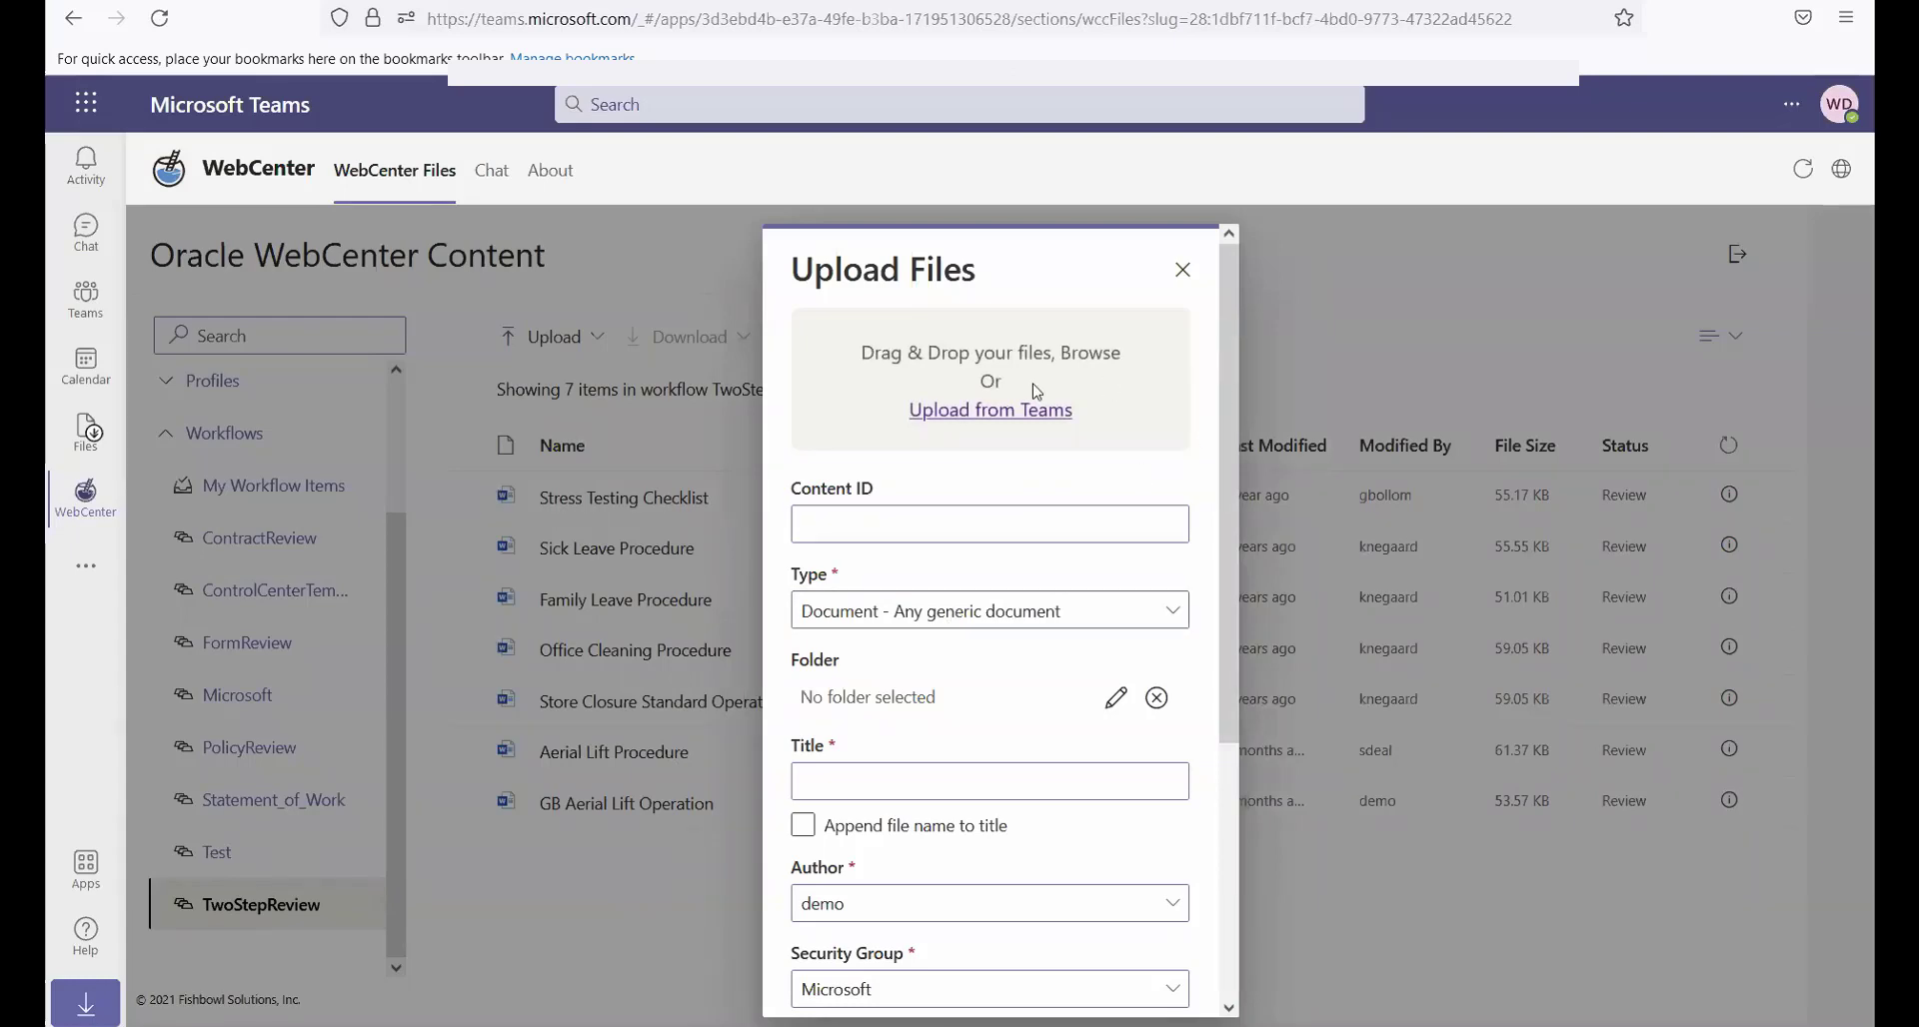
{"action": "left_click", "coordinate": [885, 364]}
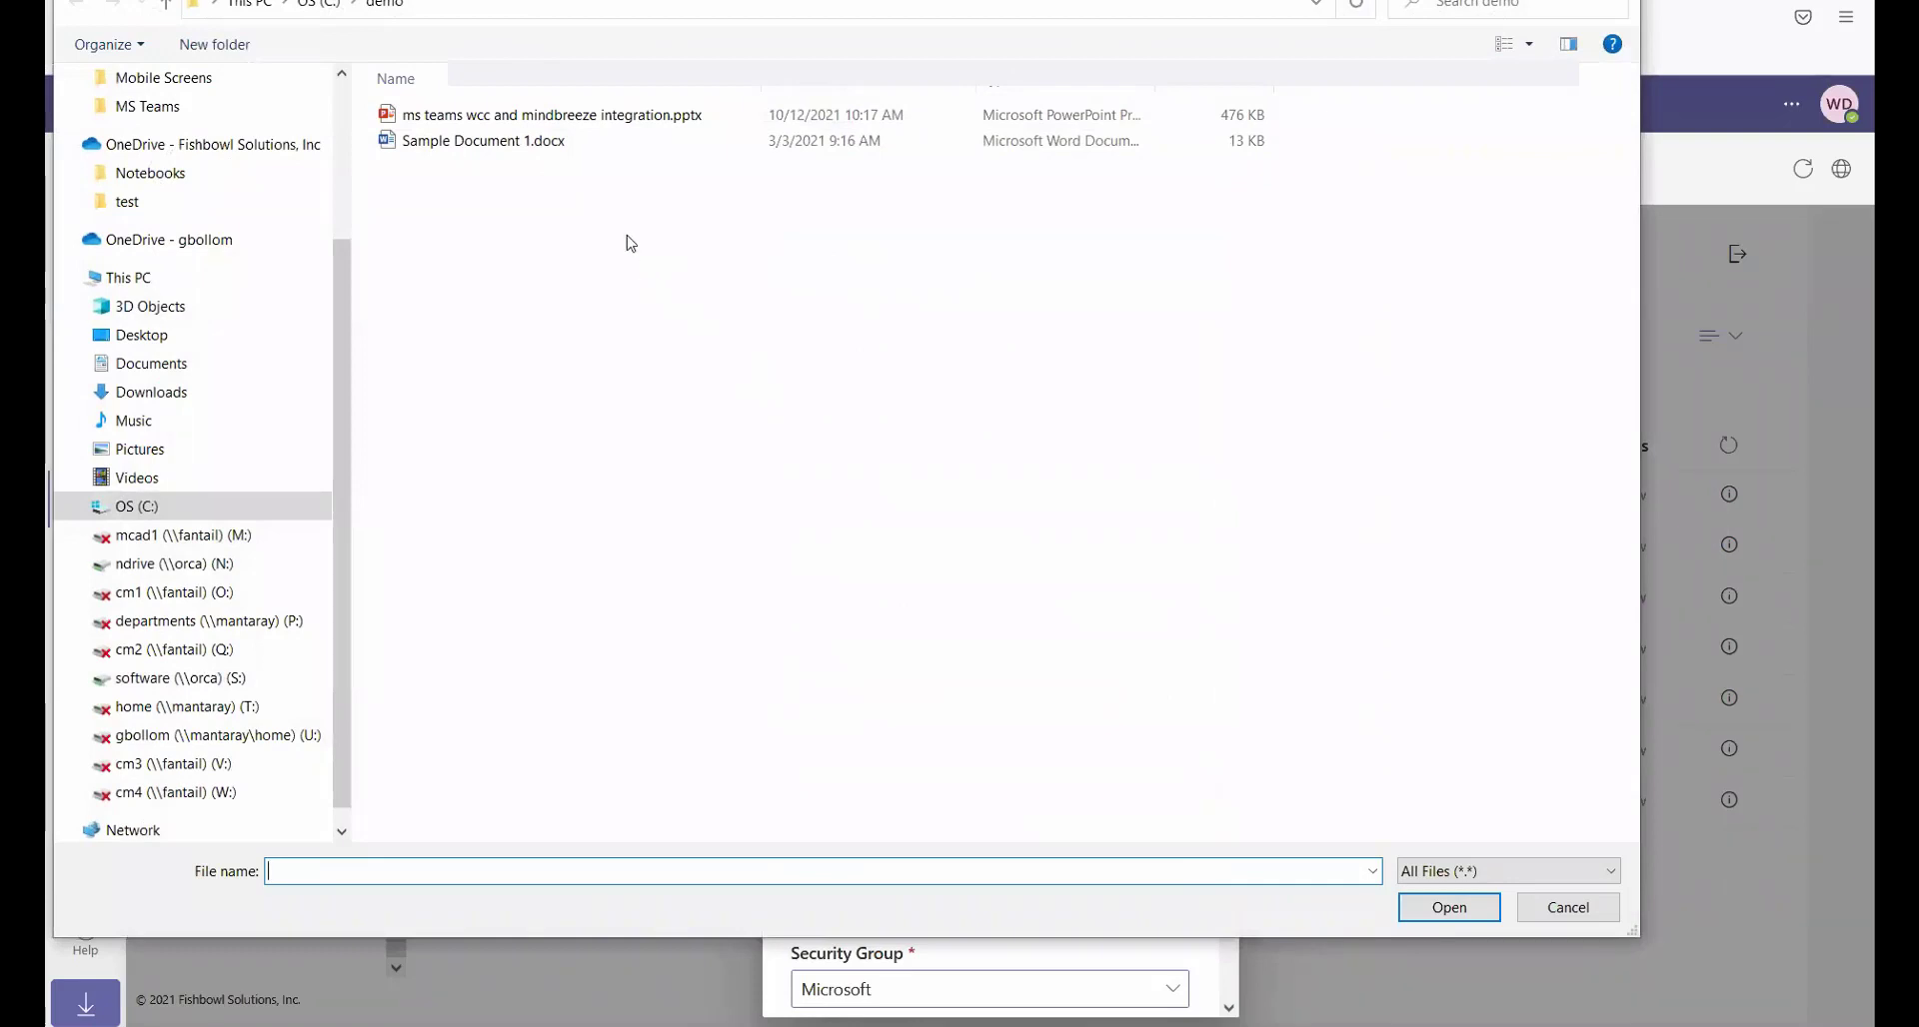
{"action": "left_click_drag", "start_coordinate": [607, 216], "coordinate": [450, 105]}
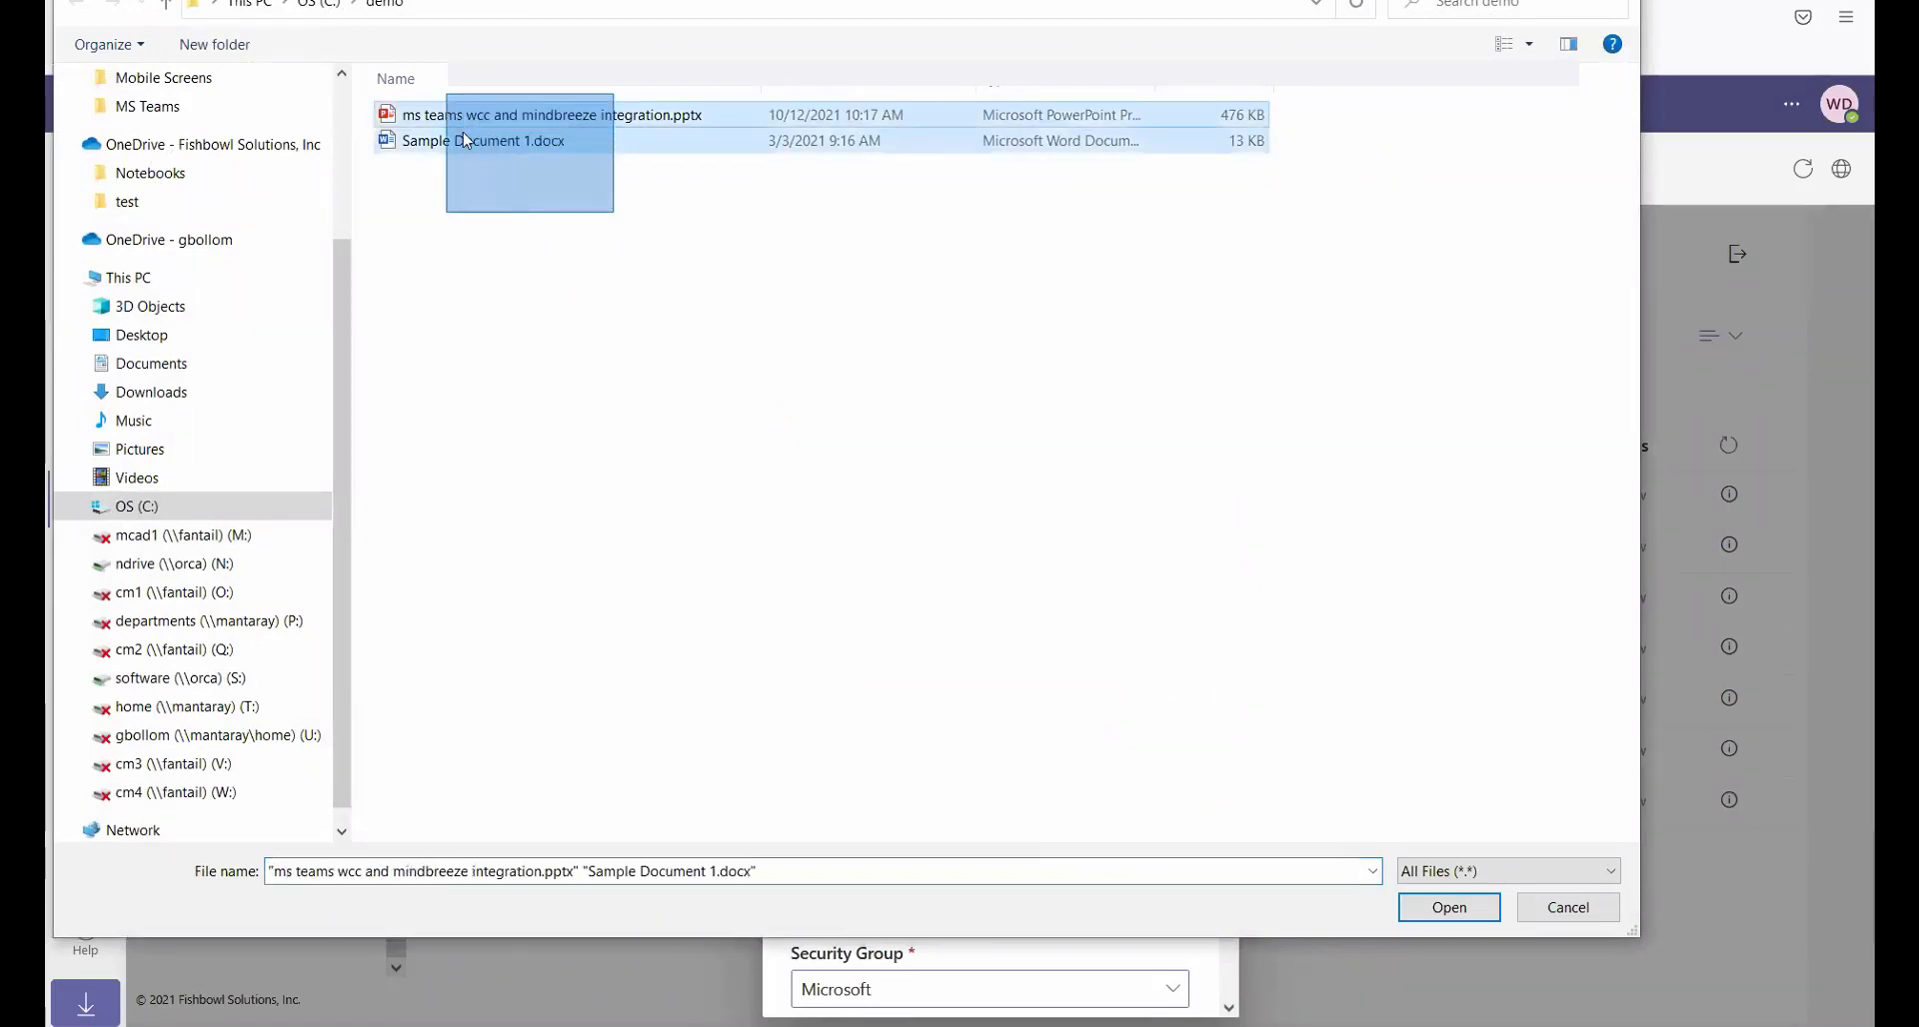
{"action": "left_click", "coordinate": [1449, 907]}
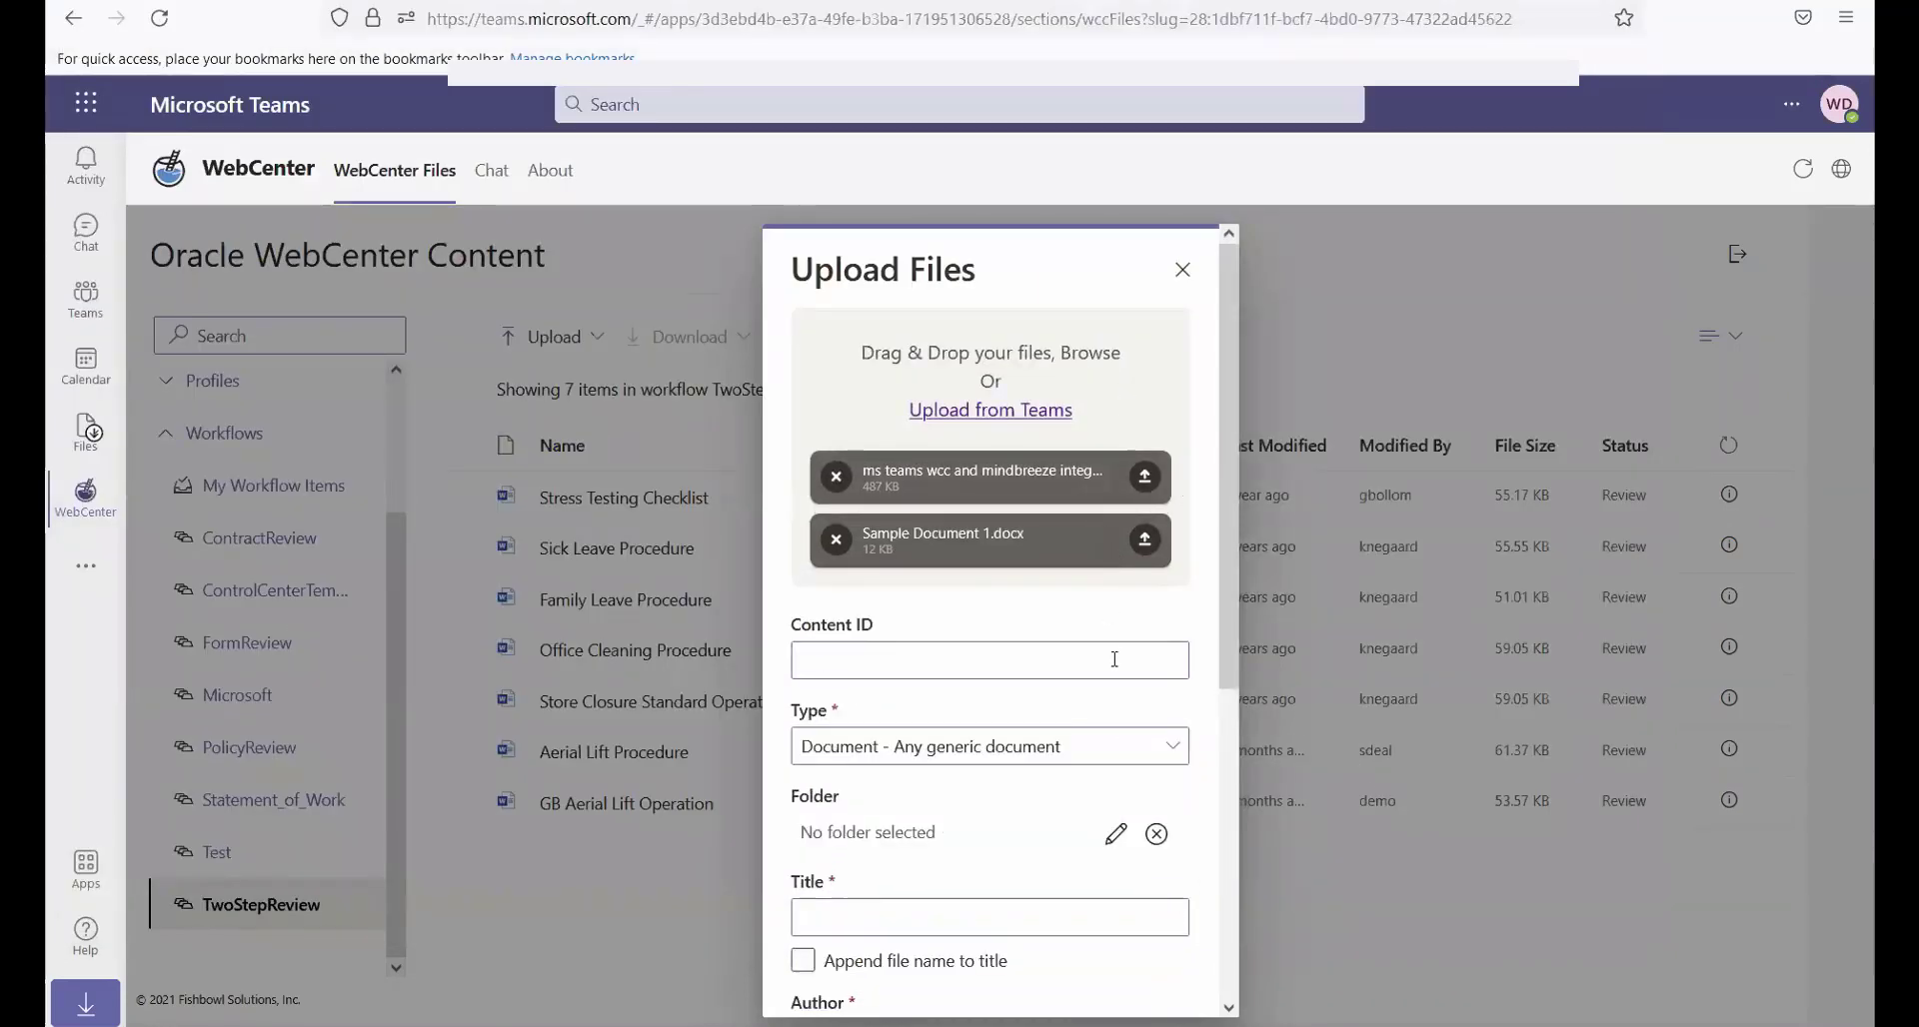
Add all three files from the Marketing Team's General/Products/MS Teams App for Oracle WebCenter/Drafts folder in Teams to the upload
{"action": "left_click", "coordinate": [977, 414]}
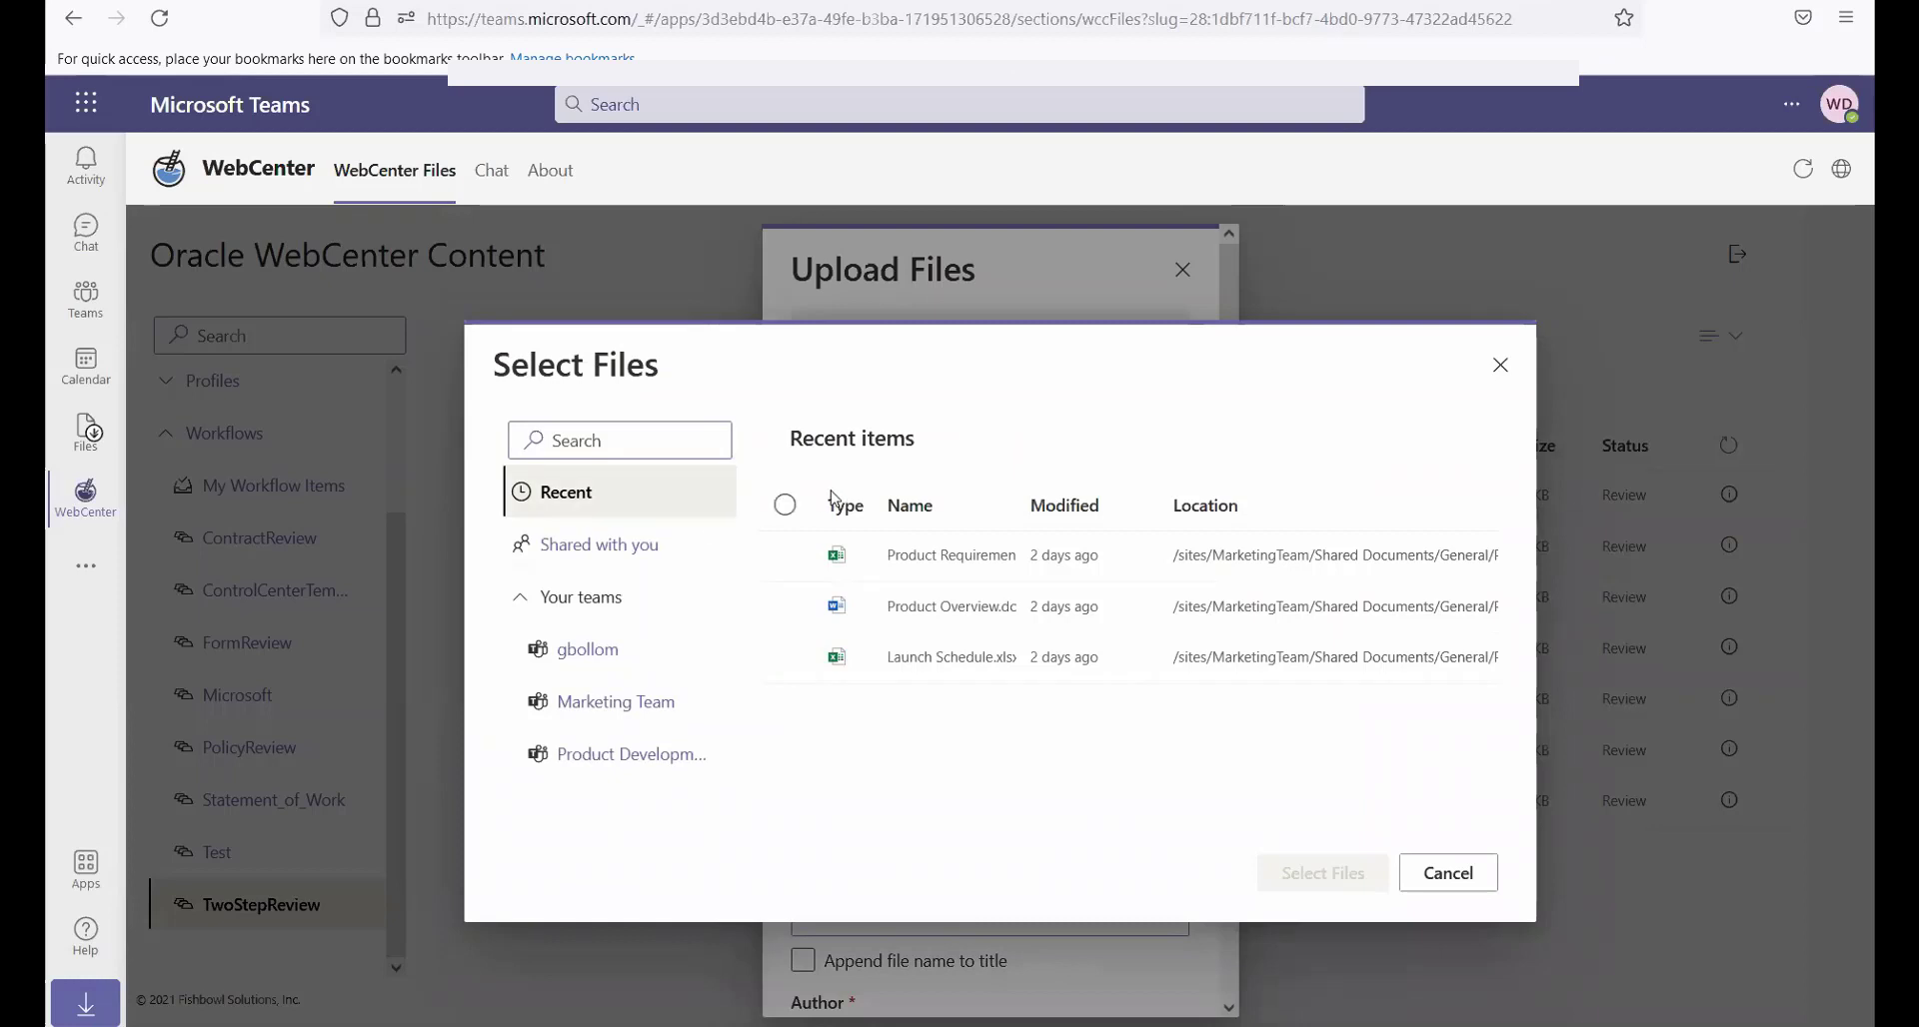
{"action": "left_click", "coordinate": [606, 559]}
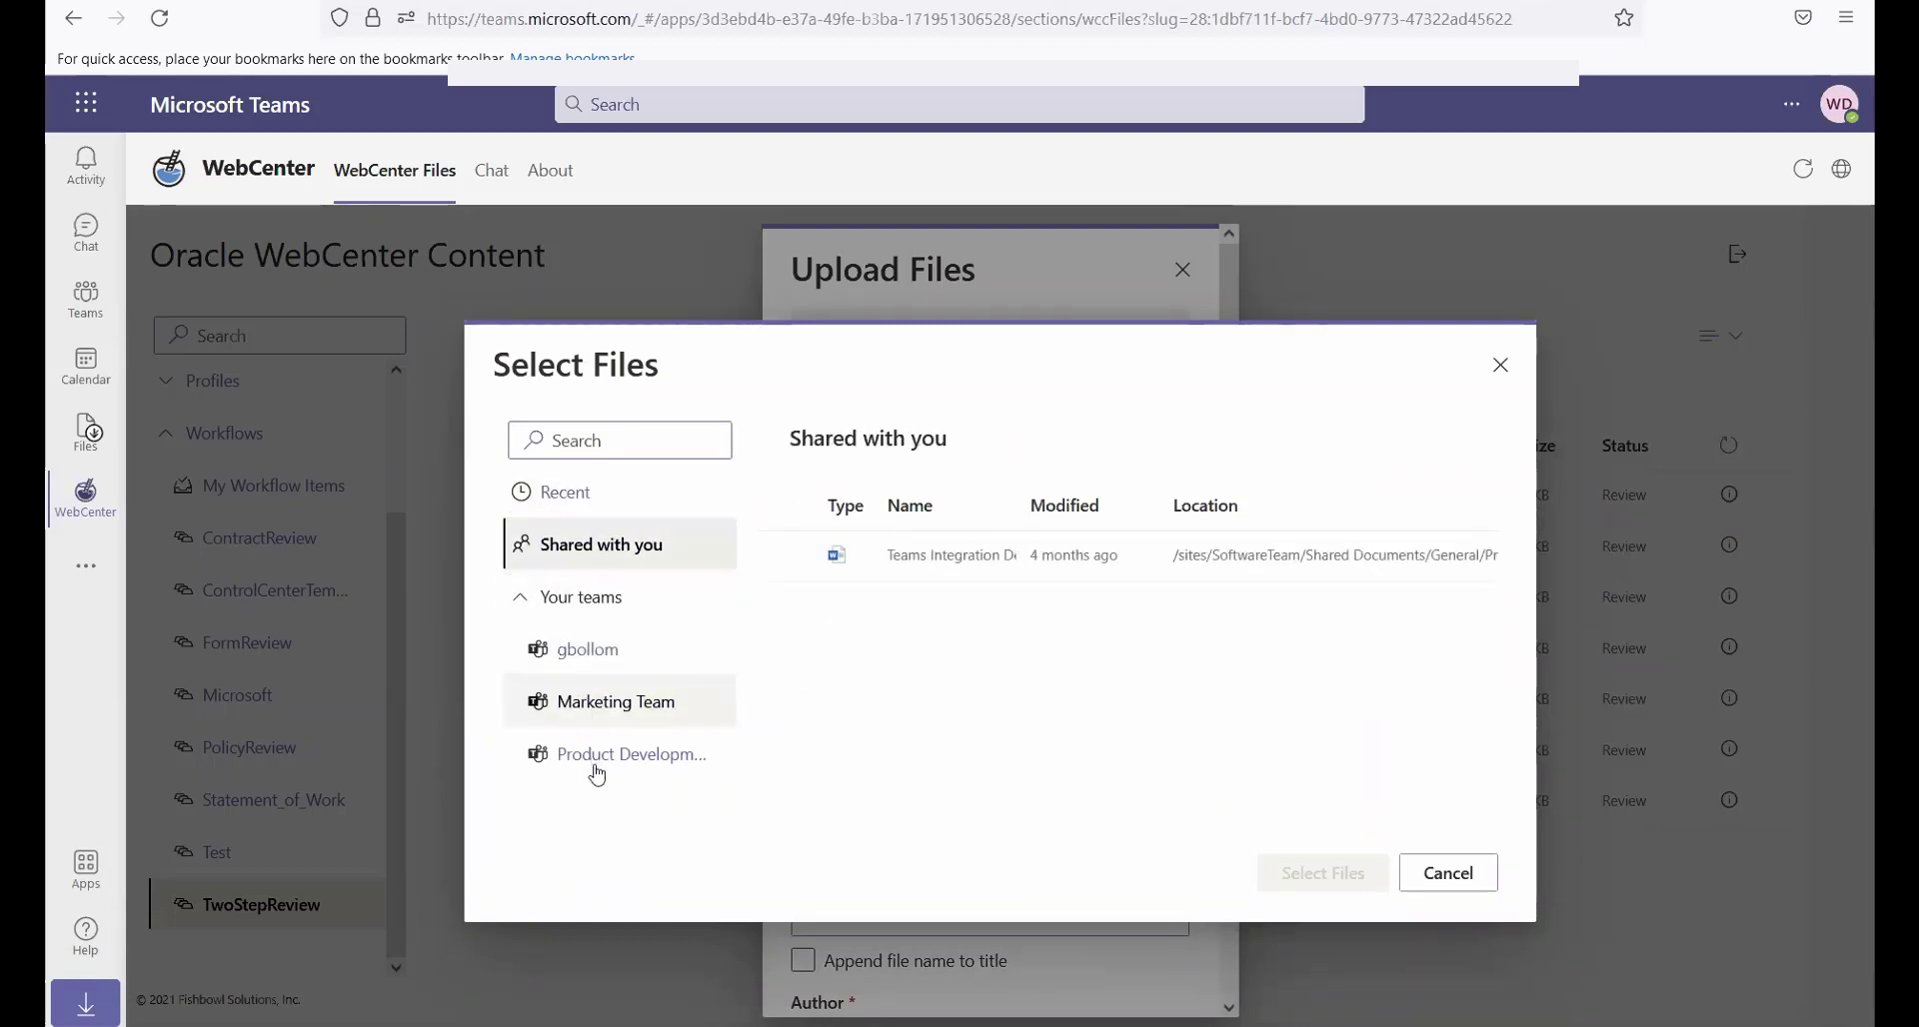
{"action": "left_click", "coordinate": [602, 711]}
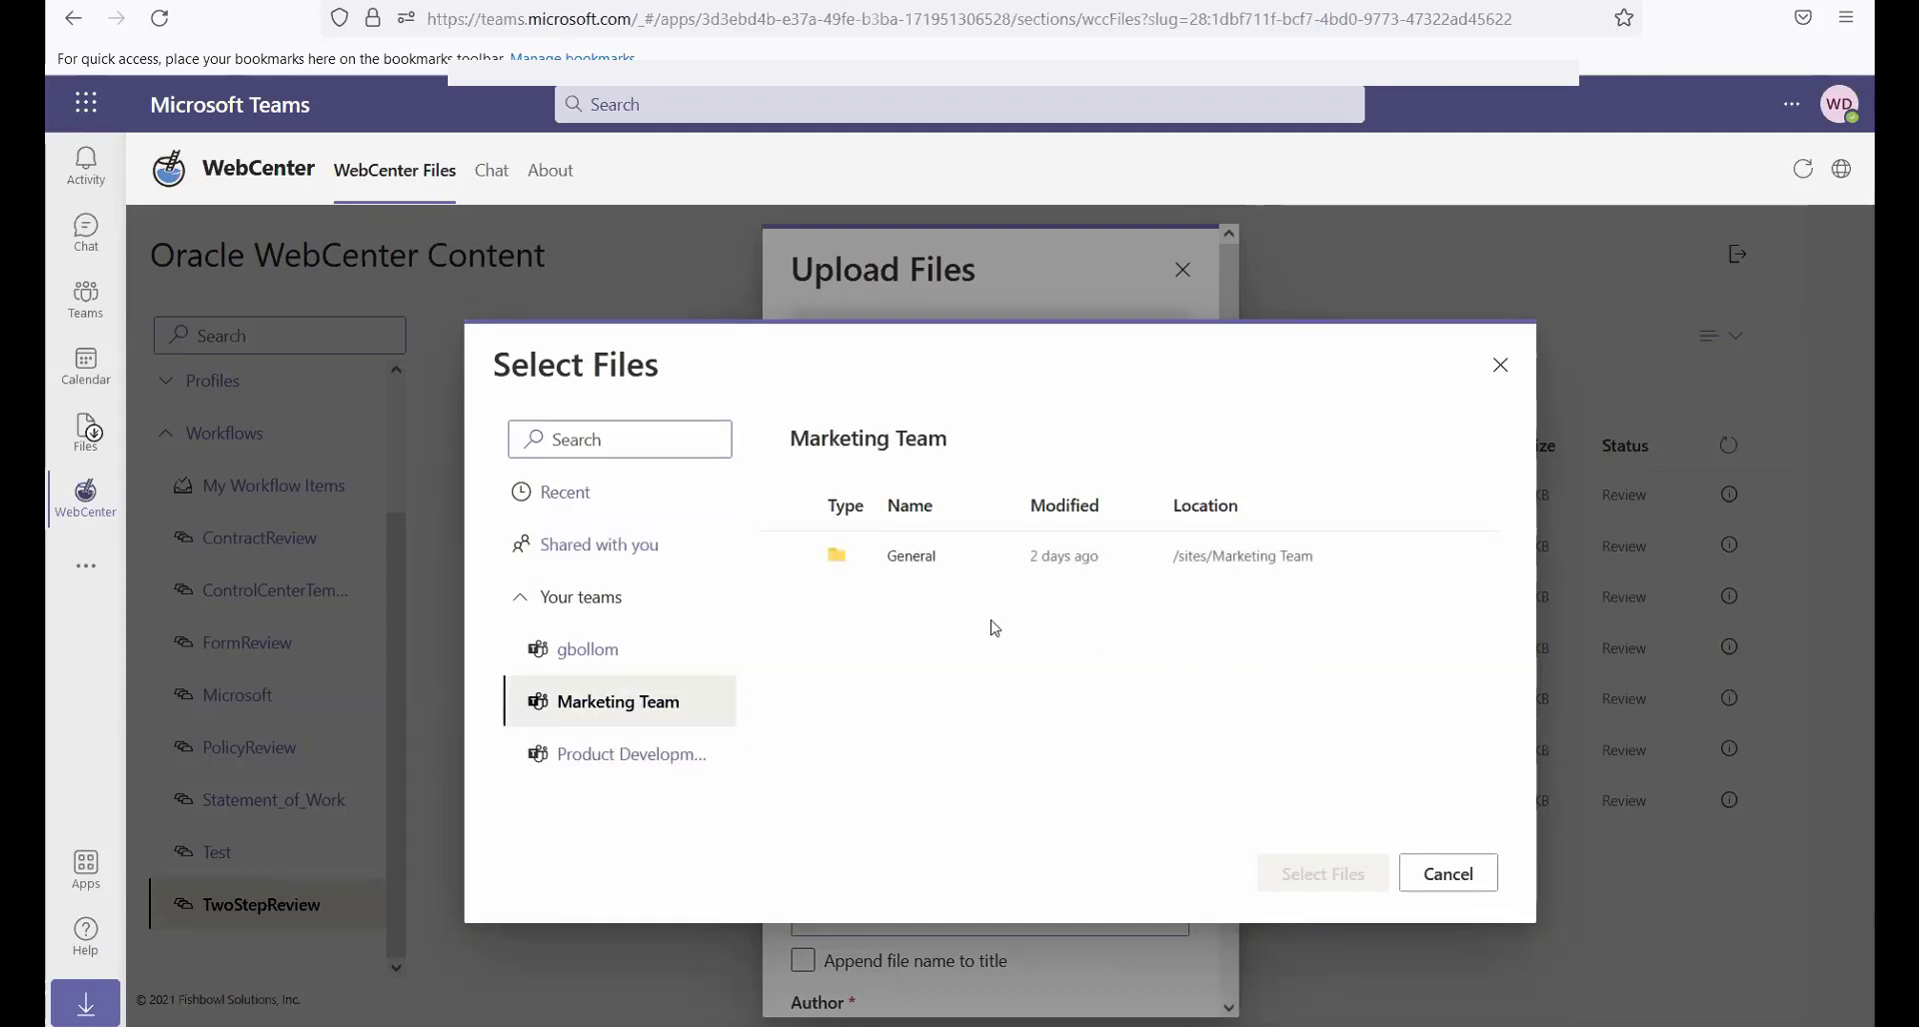
{"action": "left_click", "coordinate": [917, 565]}
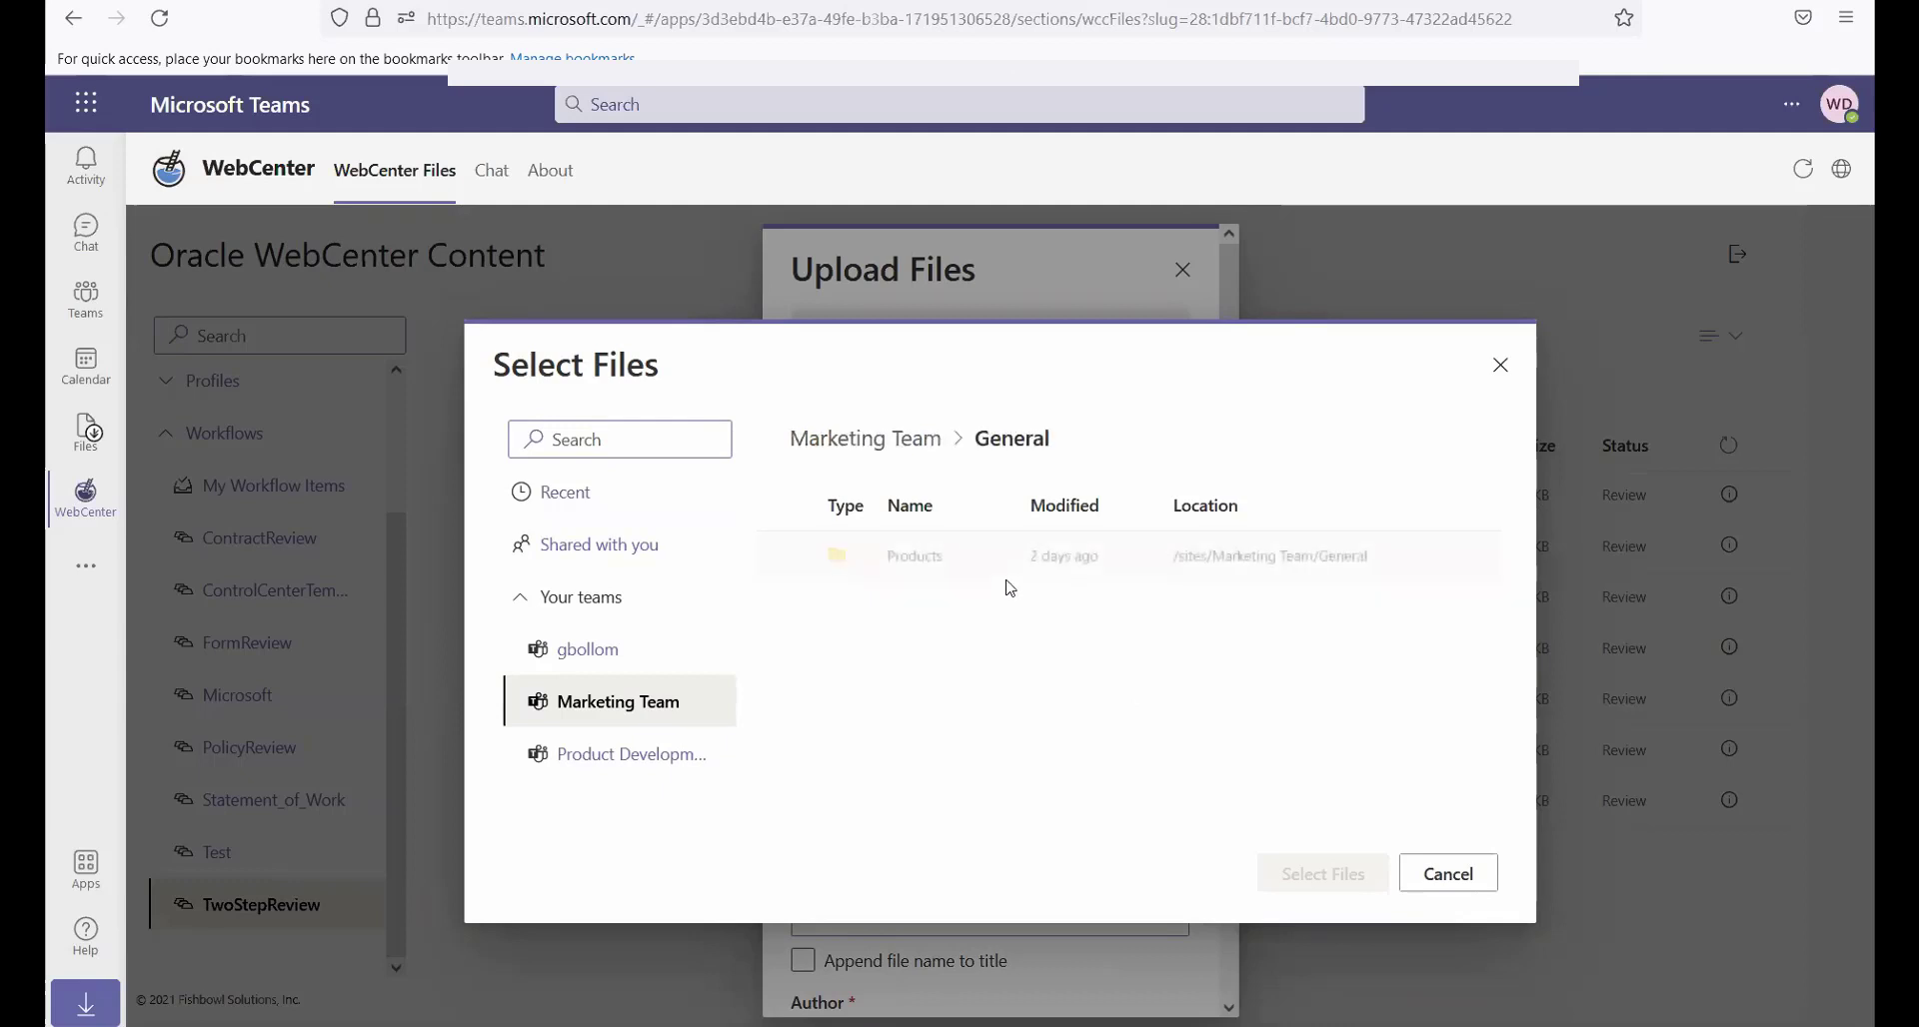
{"action": "left_click", "coordinate": [918, 565]}
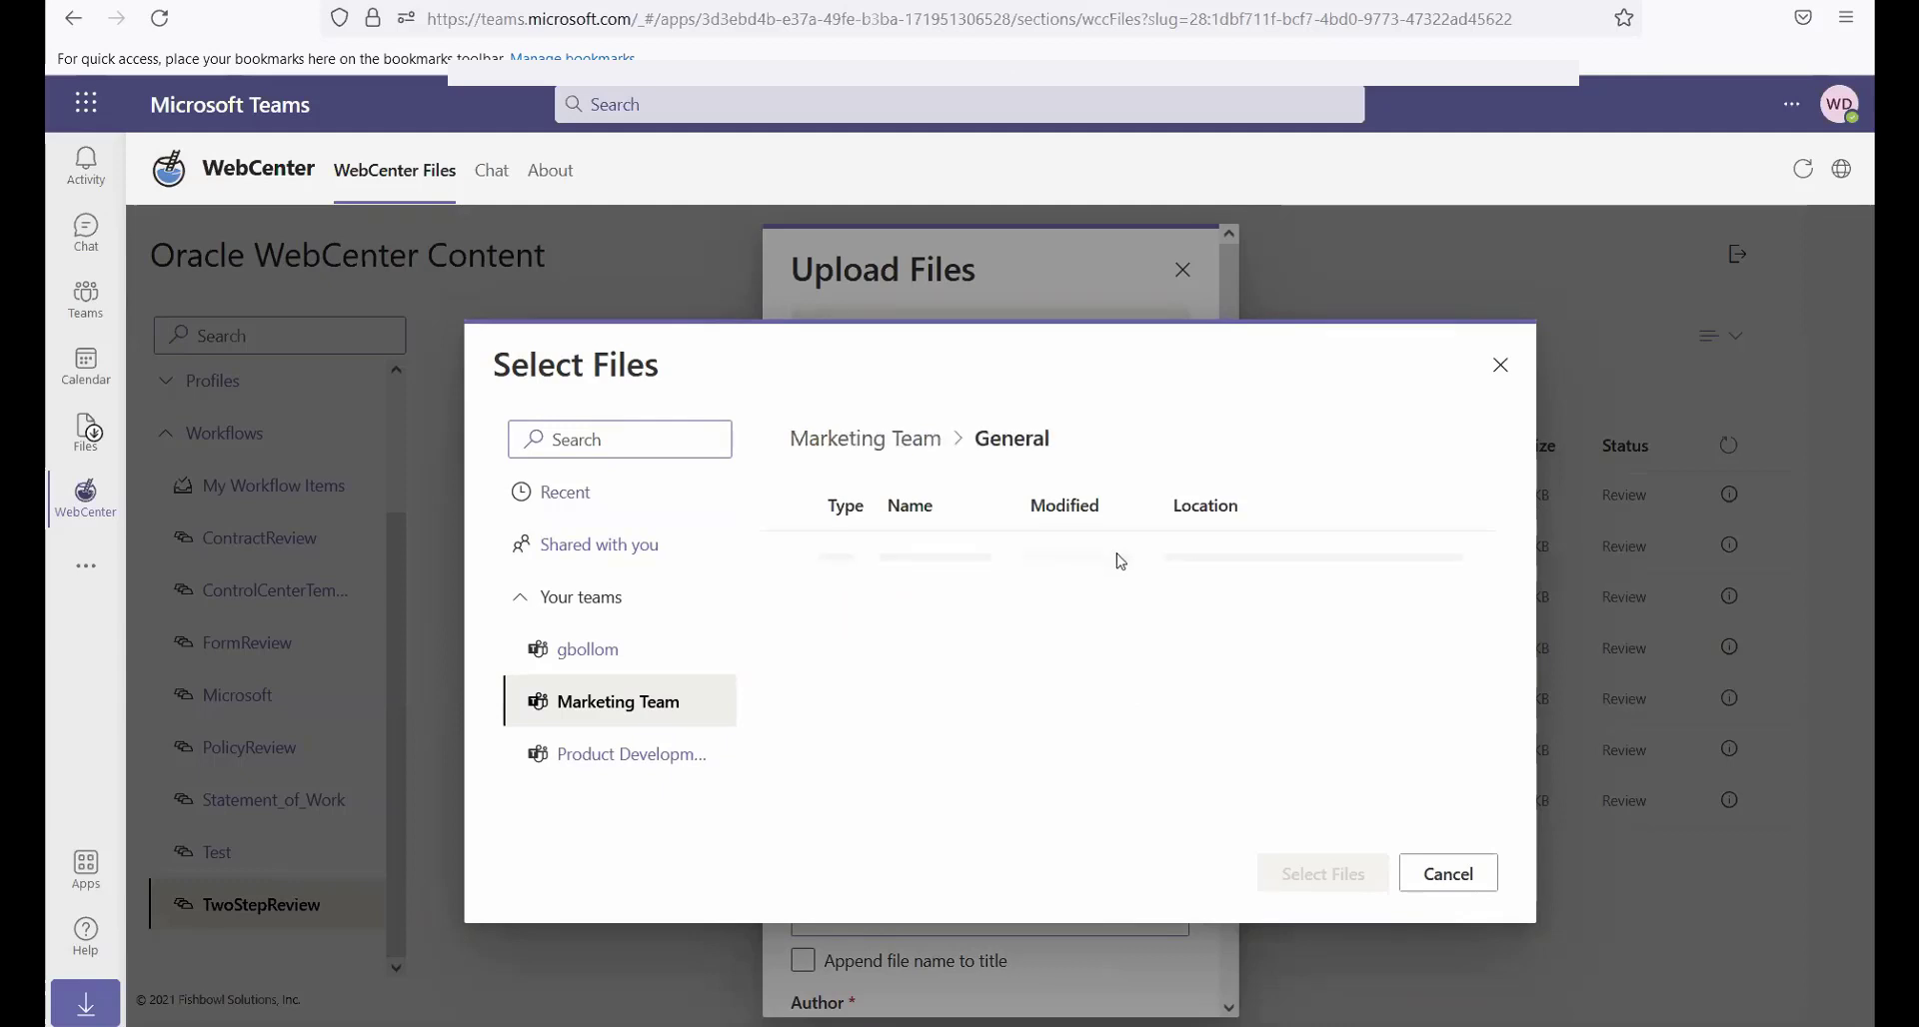
{"action": "left_click", "coordinate": [1236, 598]}
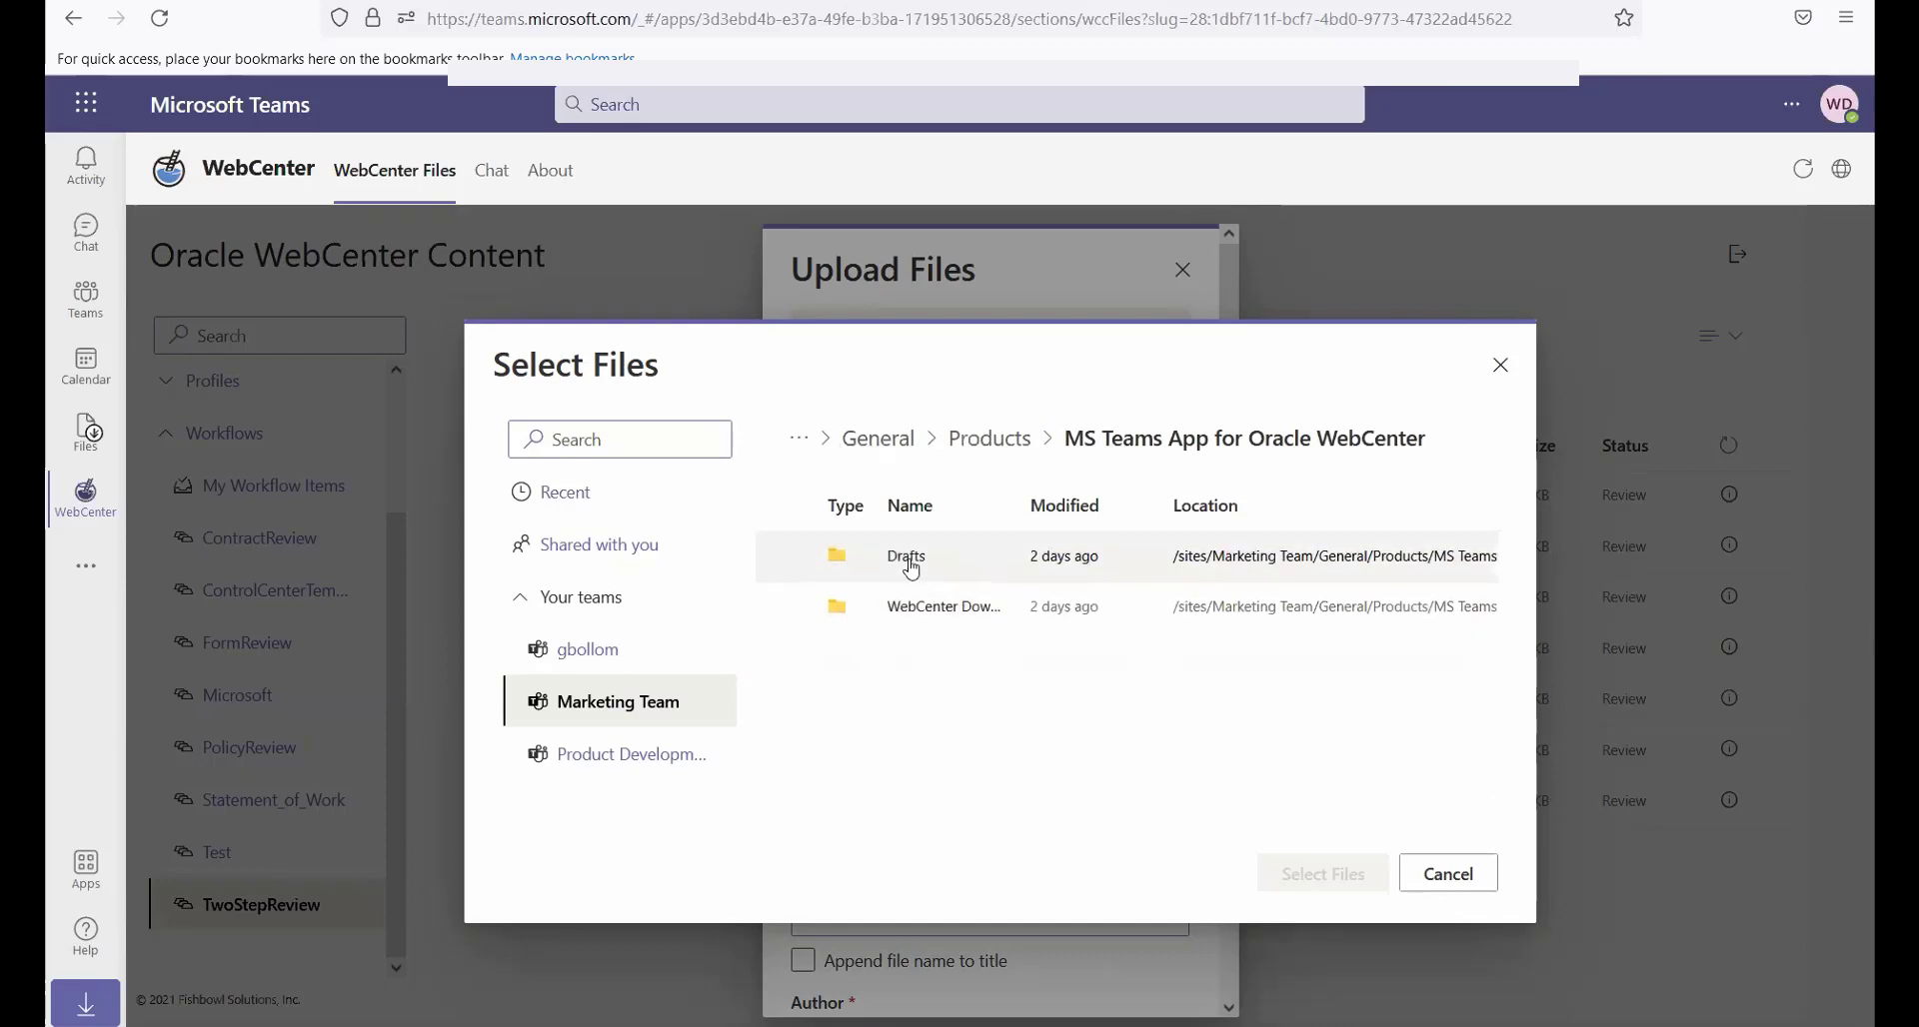
{"action": "left_click", "coordinate": [911, 565]}
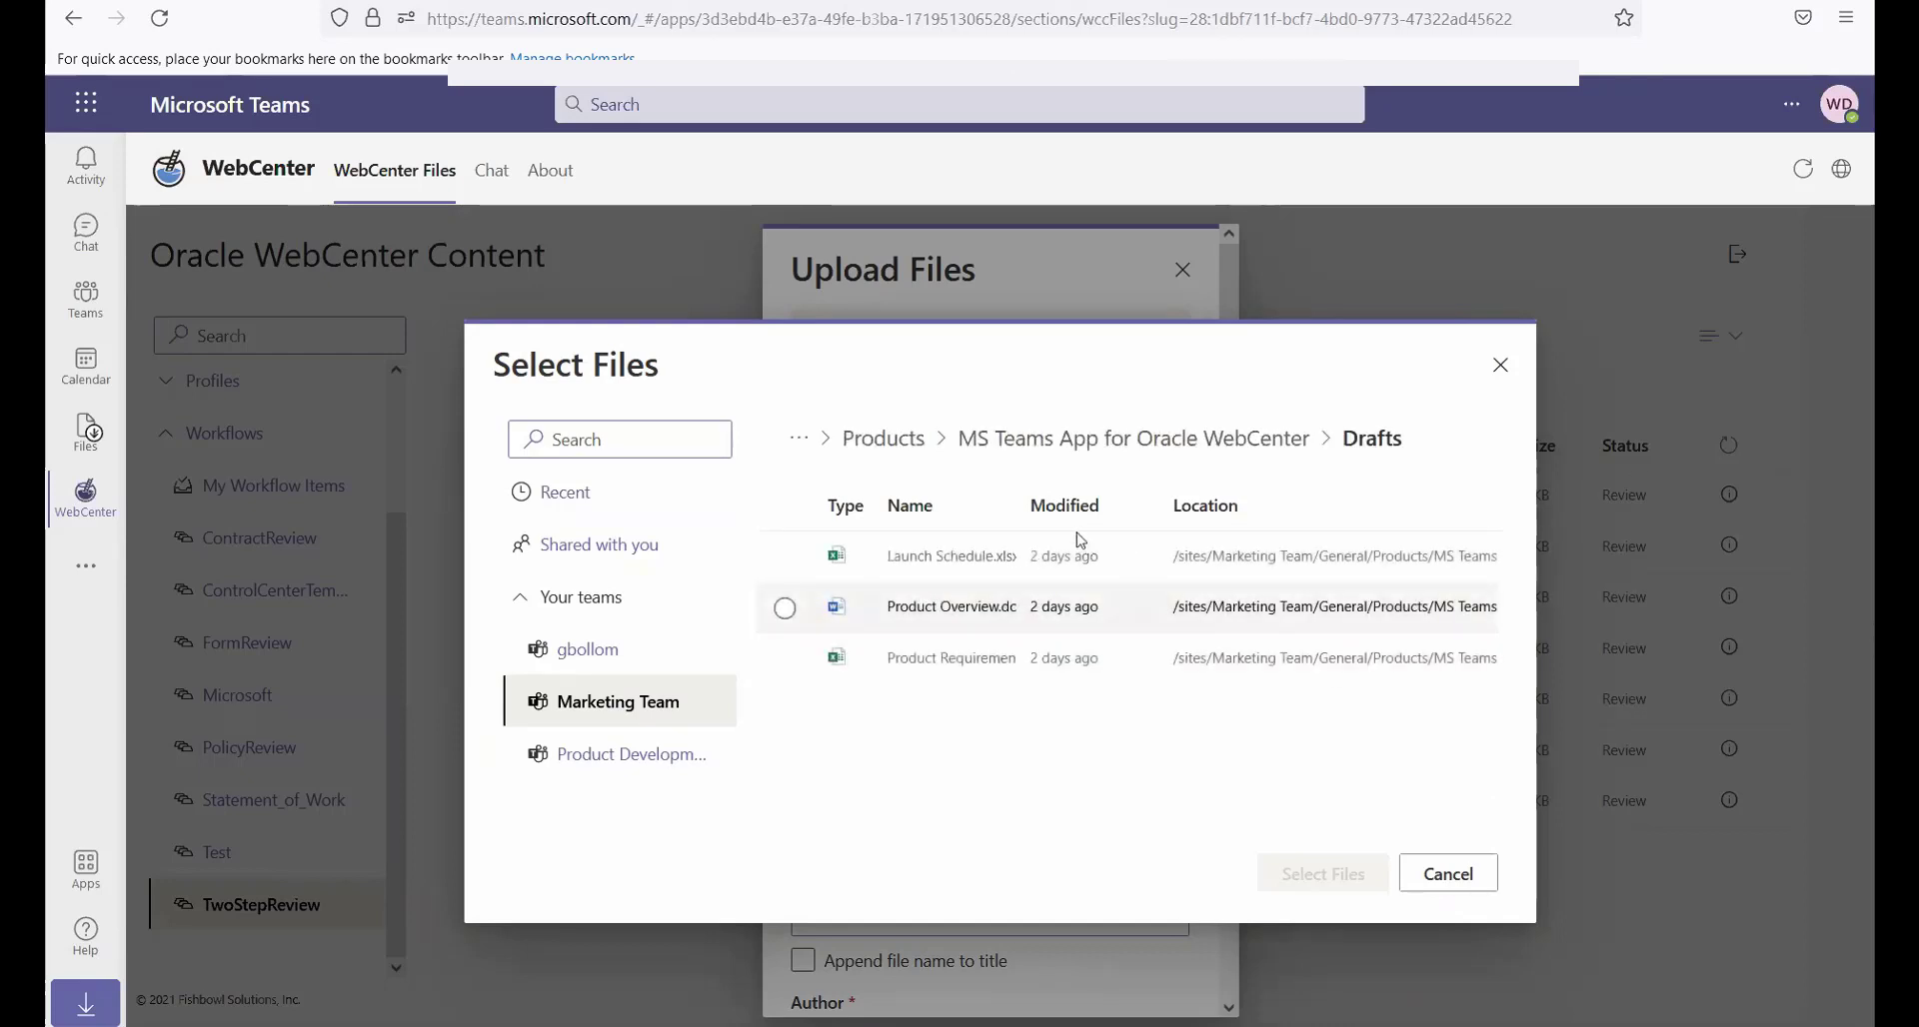
{"action": "left_click", "coordinate": [785, 505]}
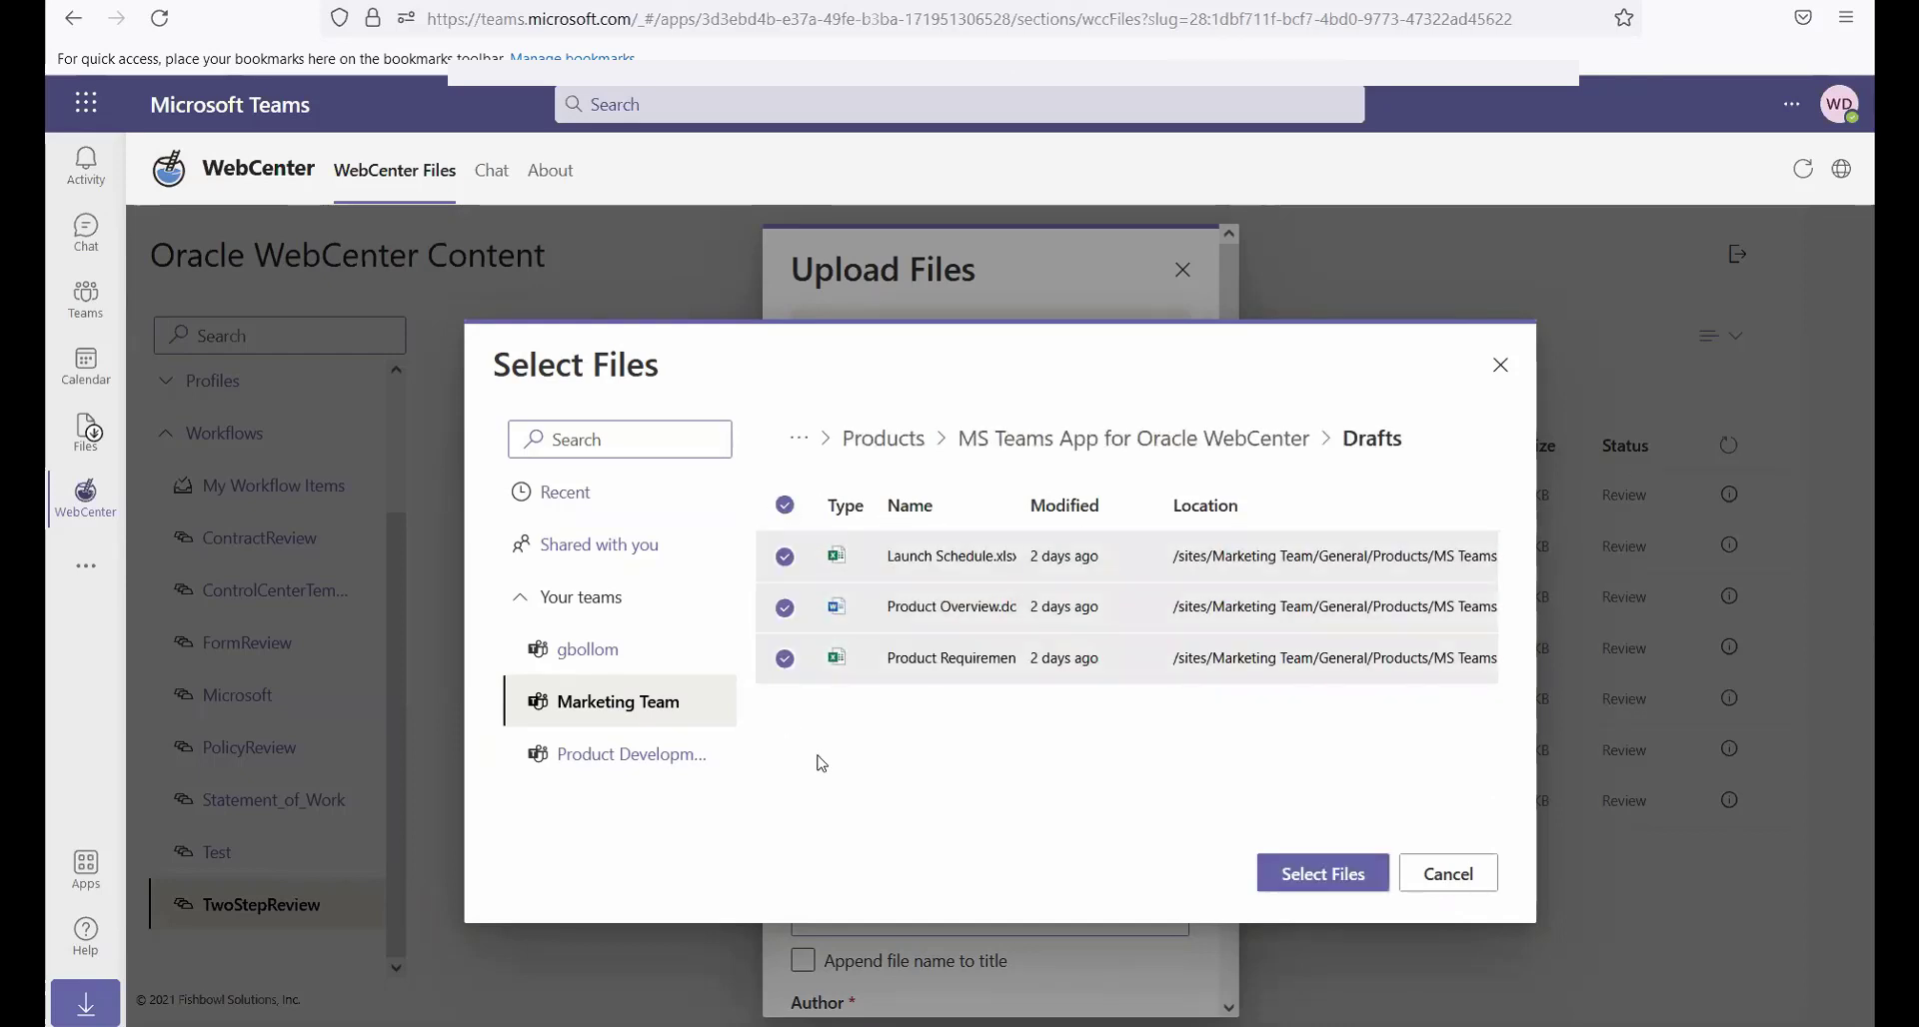
{"action": "left_click", "coordinate": [1319, 876]}
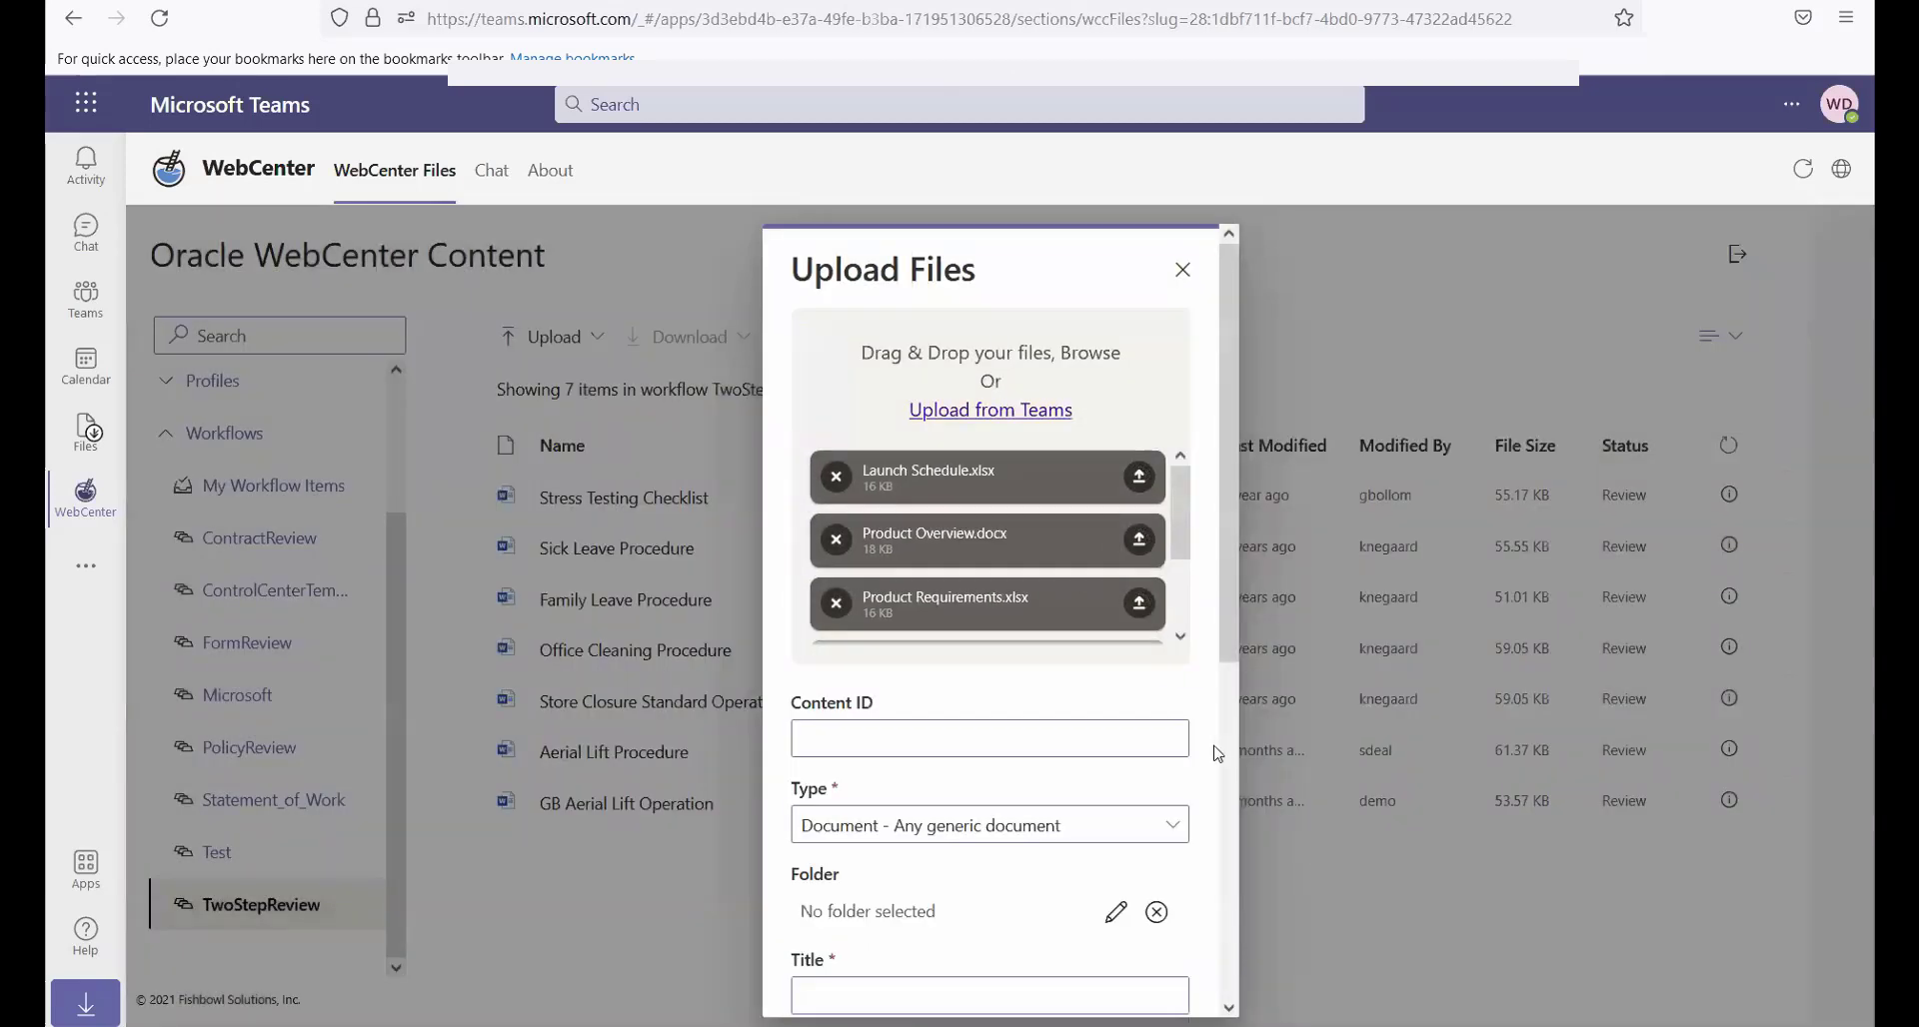
Set the upload's destination folder to Drafts inside Enterprise Libraries, MS Teams Demo, Sample Files
{"action": "scroll", "coordinate": [1010, 771], "scroll_direction": "down", "scroll_amount": 4}
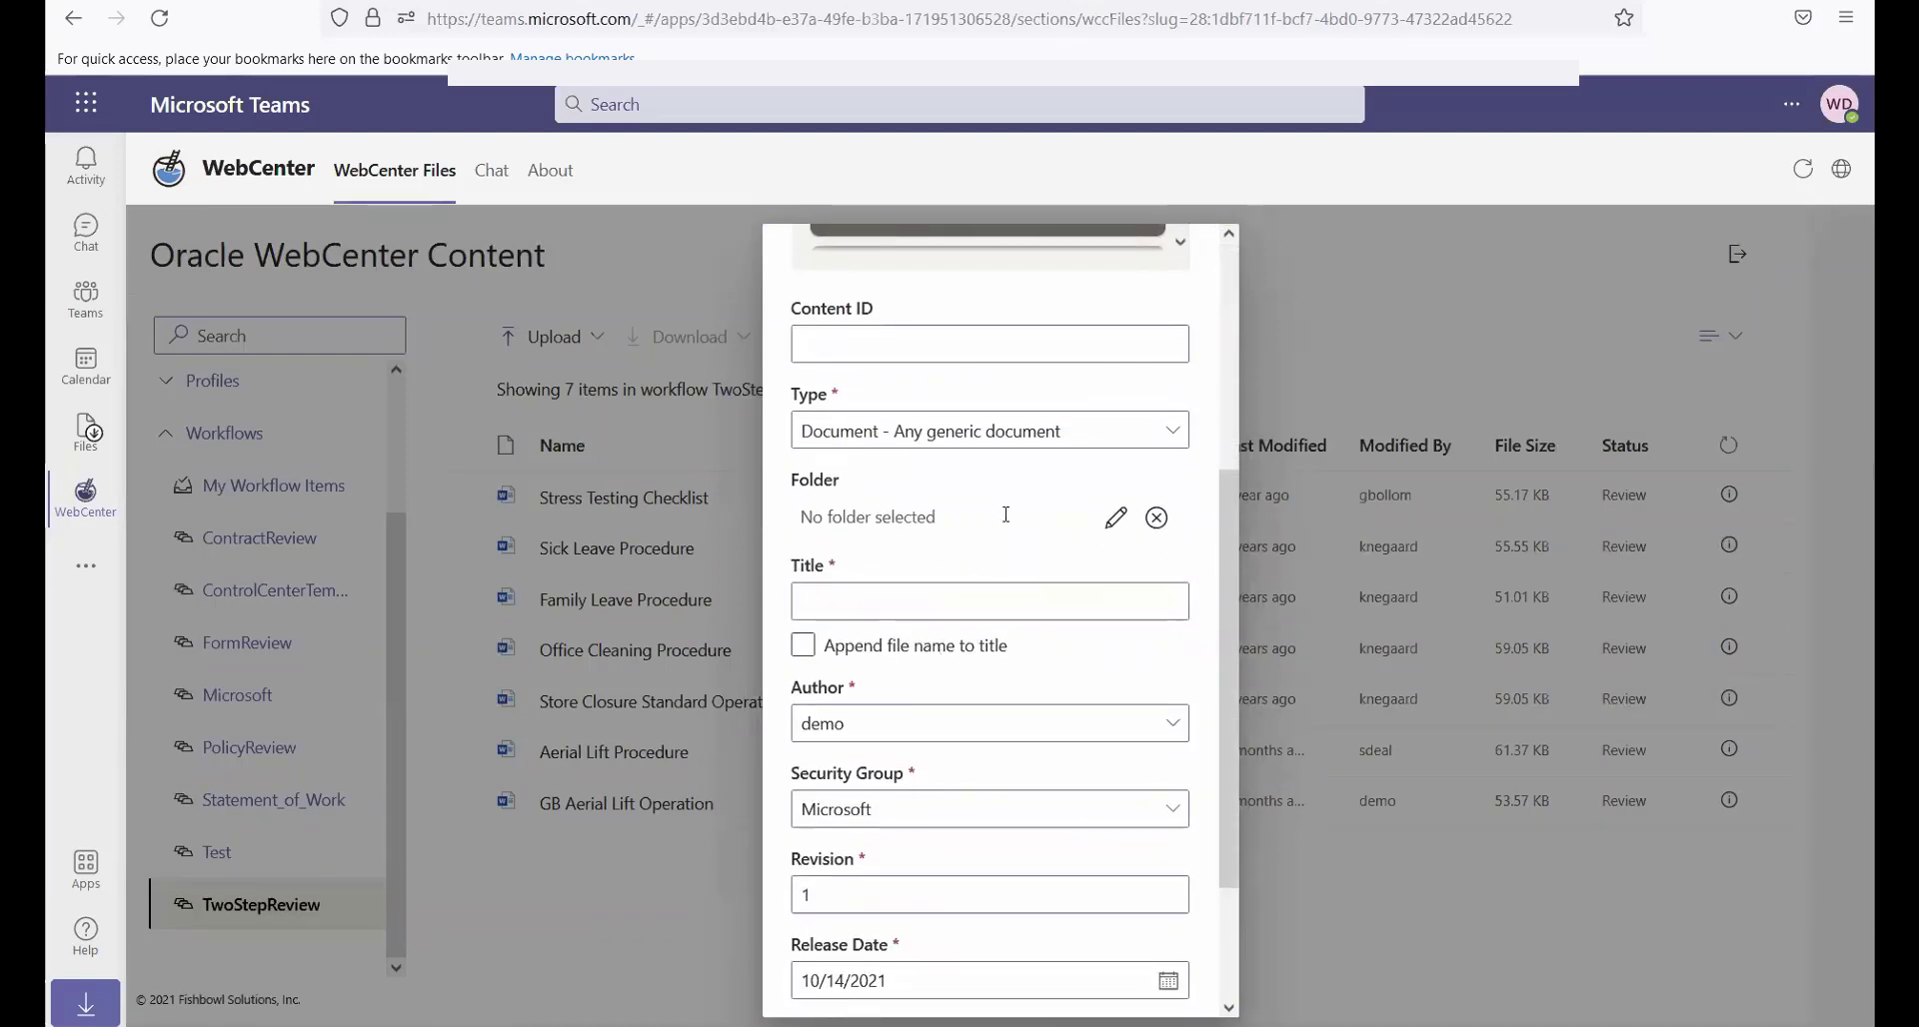
{"action": "left_click", "coordinate": [1116, 516]}
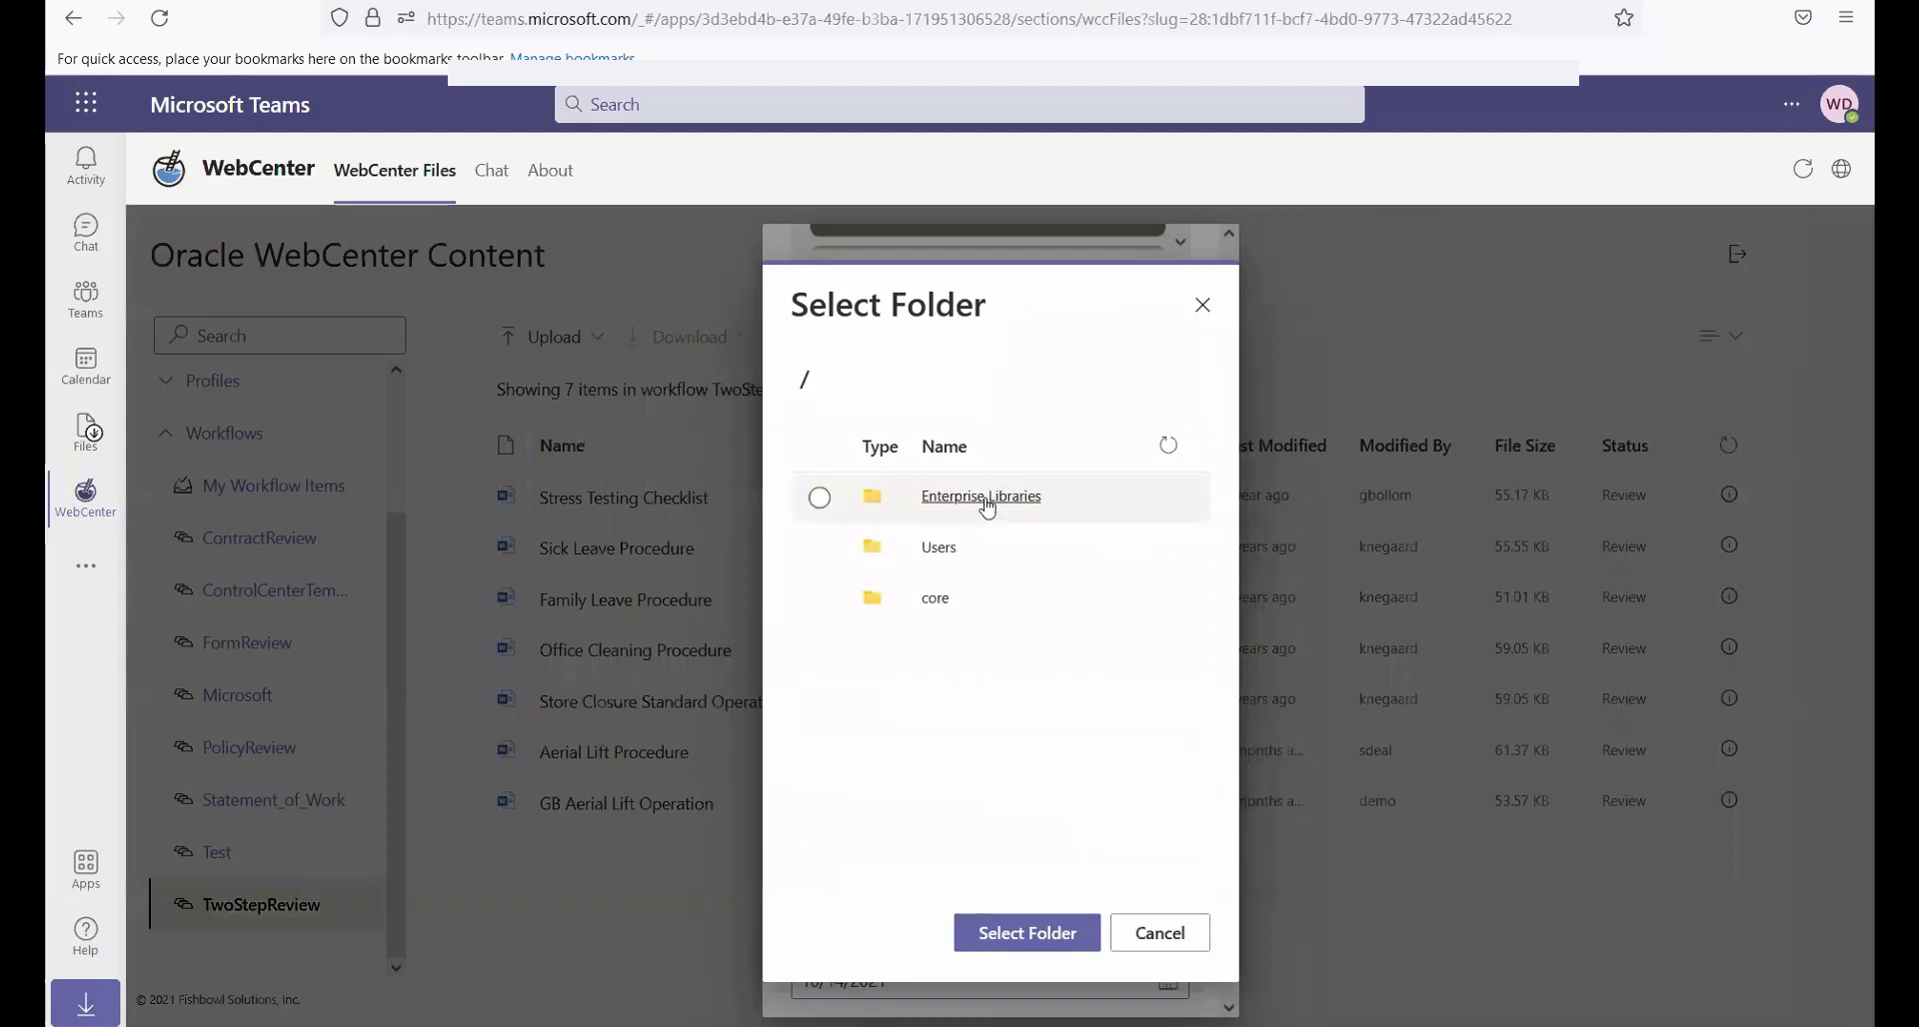
{"action": "left_click", "coordinate": [988, 506]}
{"action": "left_click", "coordinate": [985, 500]}
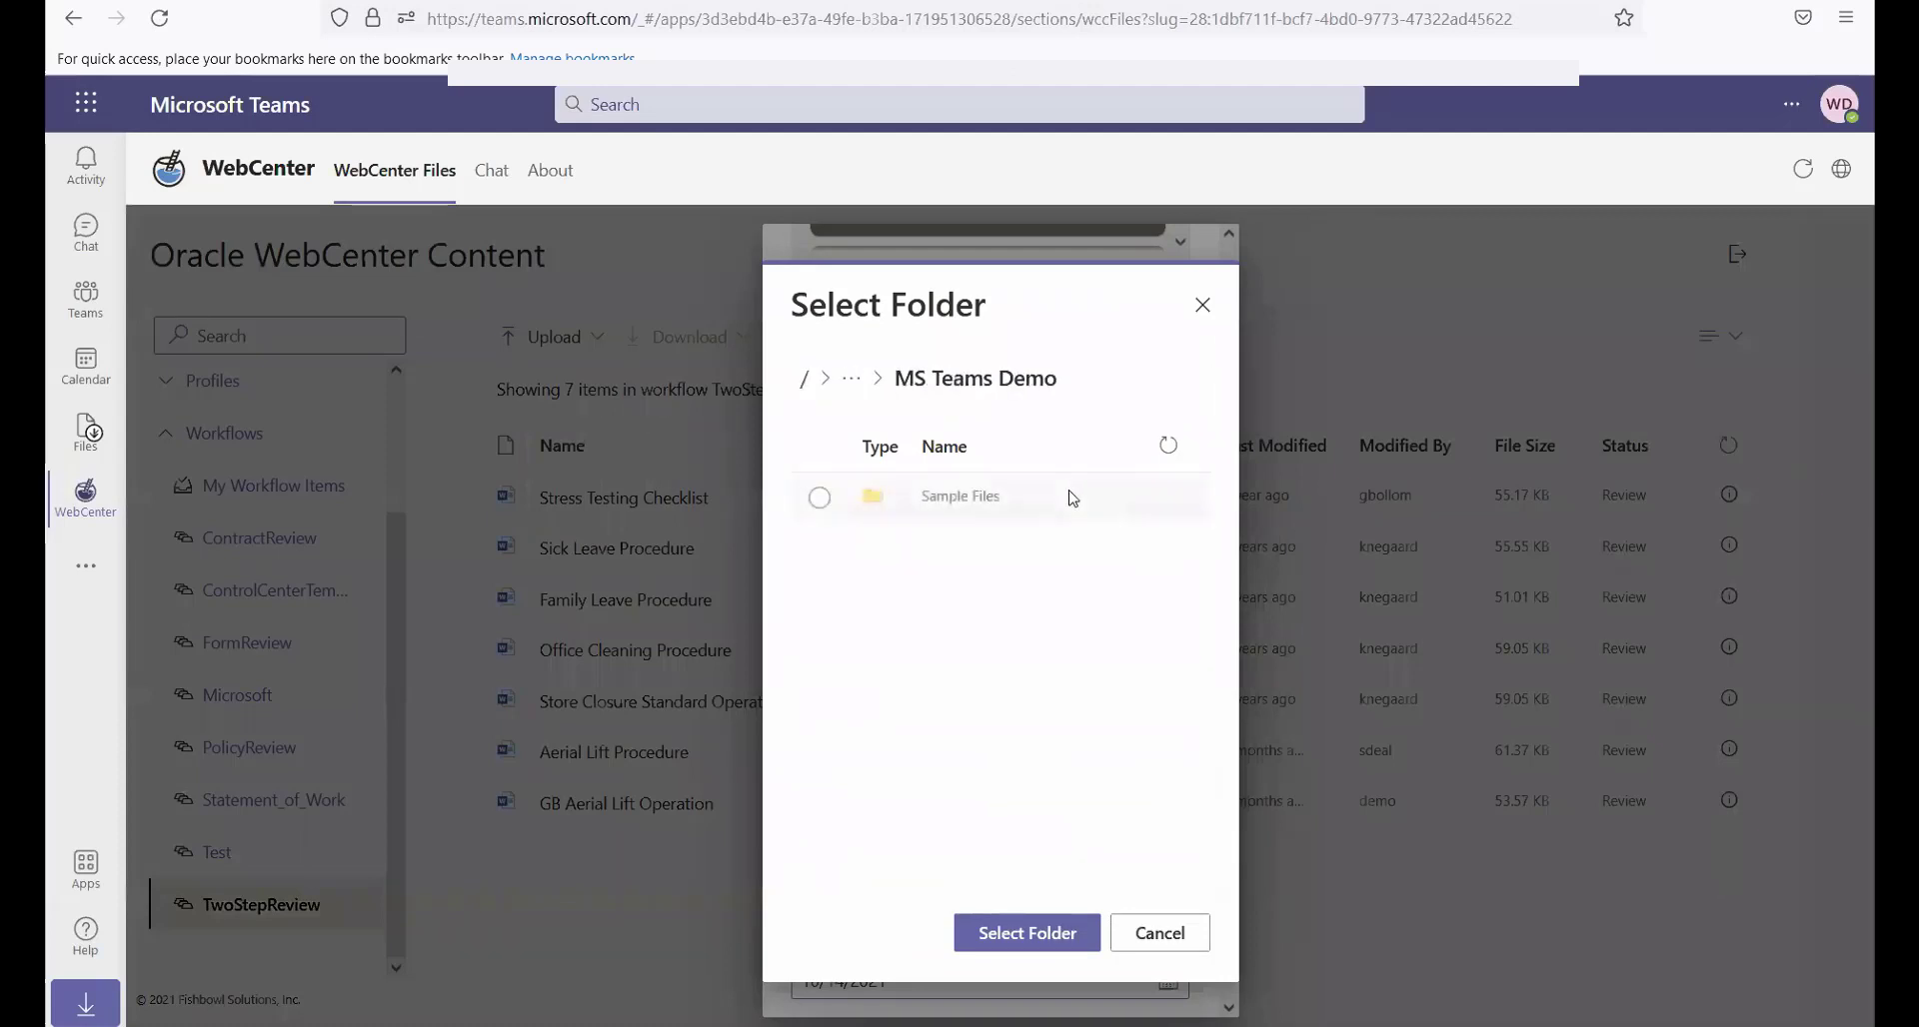
{"action": "left_click", "coordinate": [960, 500]}
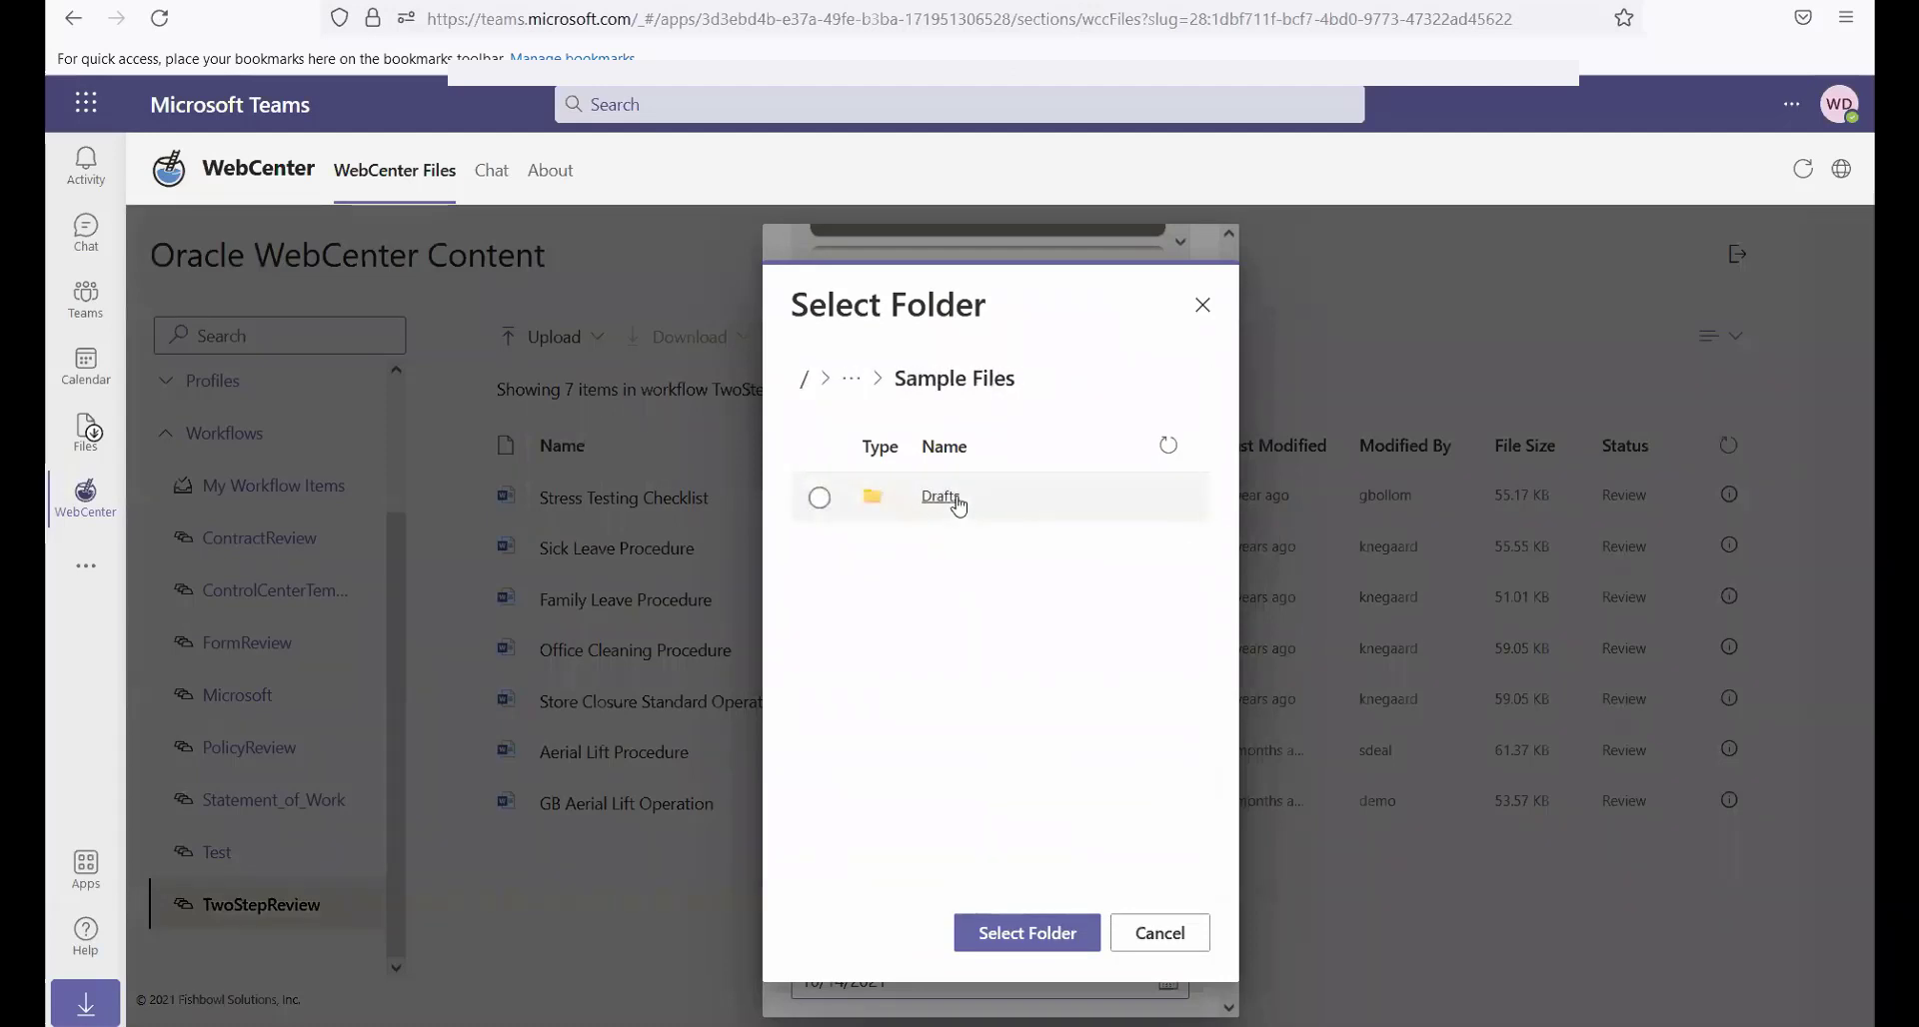
{"action": "left_click", "coordinate": [946, 498]}
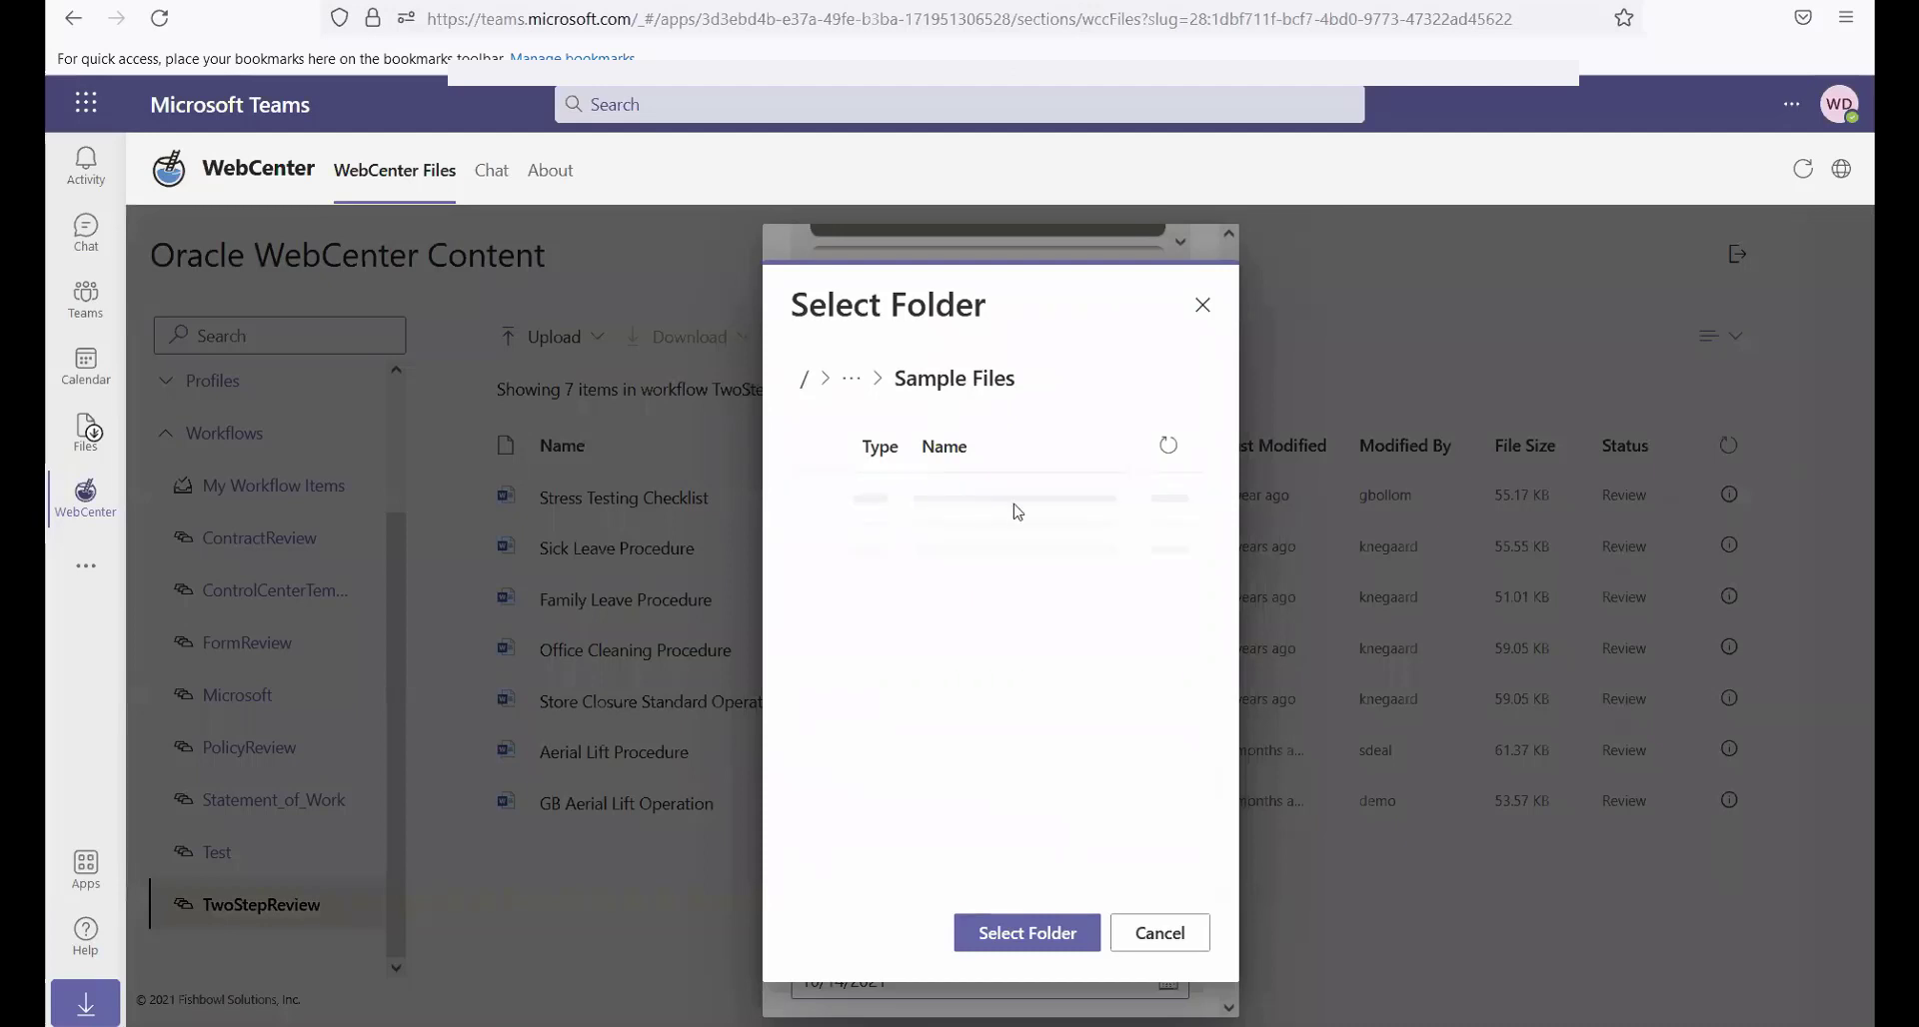
{"action": "left_click", "coordinate": [1026, 932]}
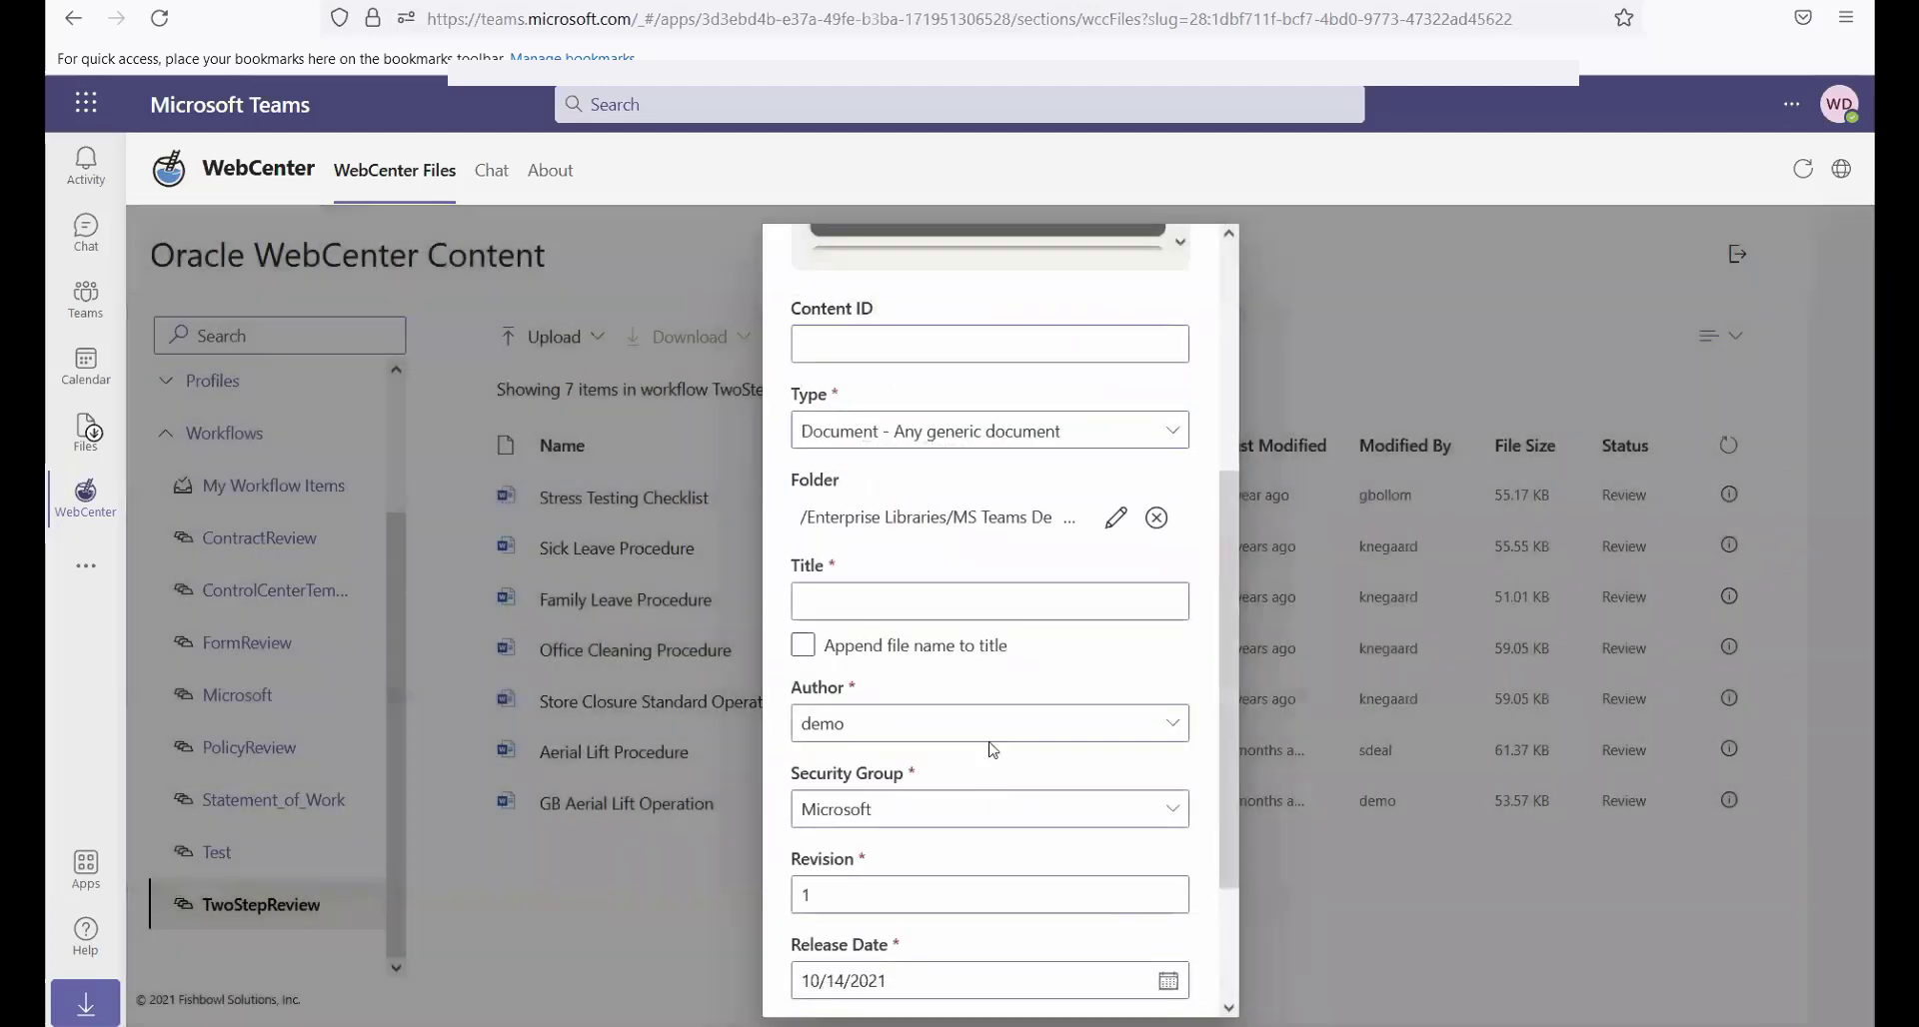
Enter "Webinar: " as the title and enable appending the file name to the title
{"action": "left_click", "coordinate": [851, 605]}
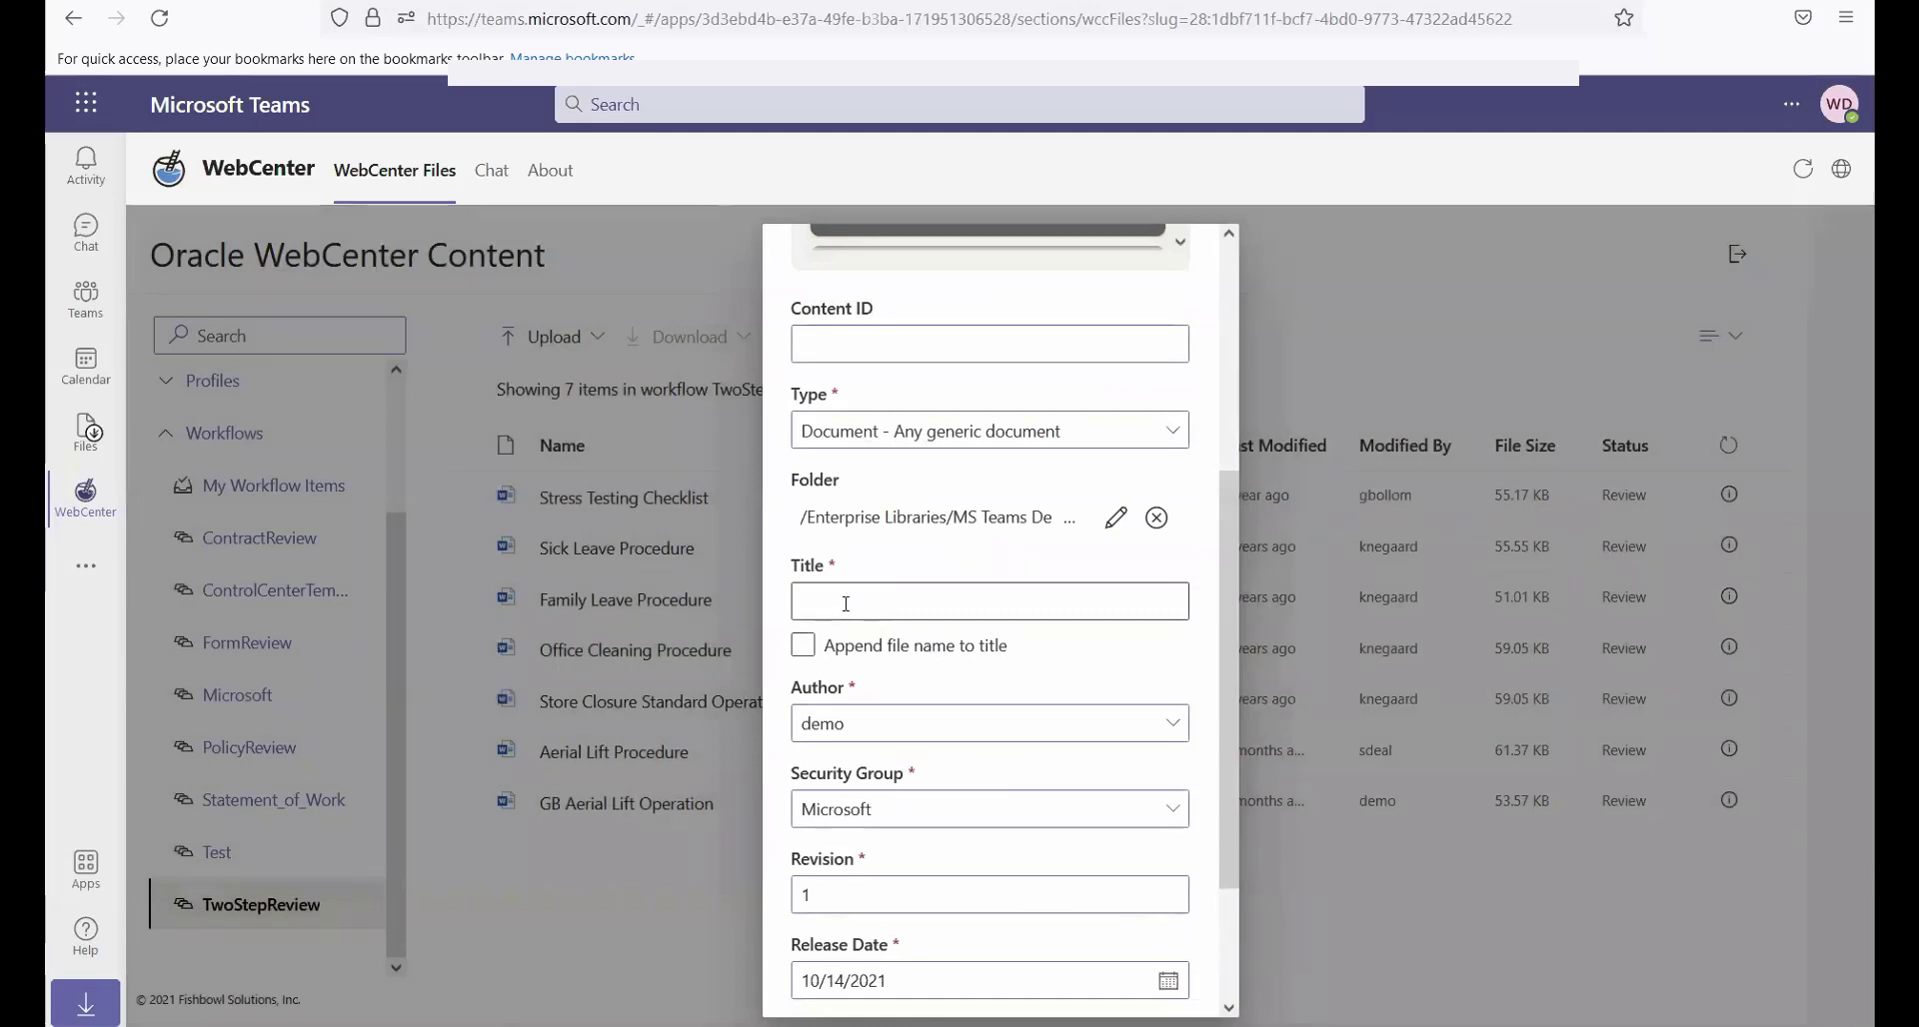
{"action": "left_click", "coordinate": [845, 601]}
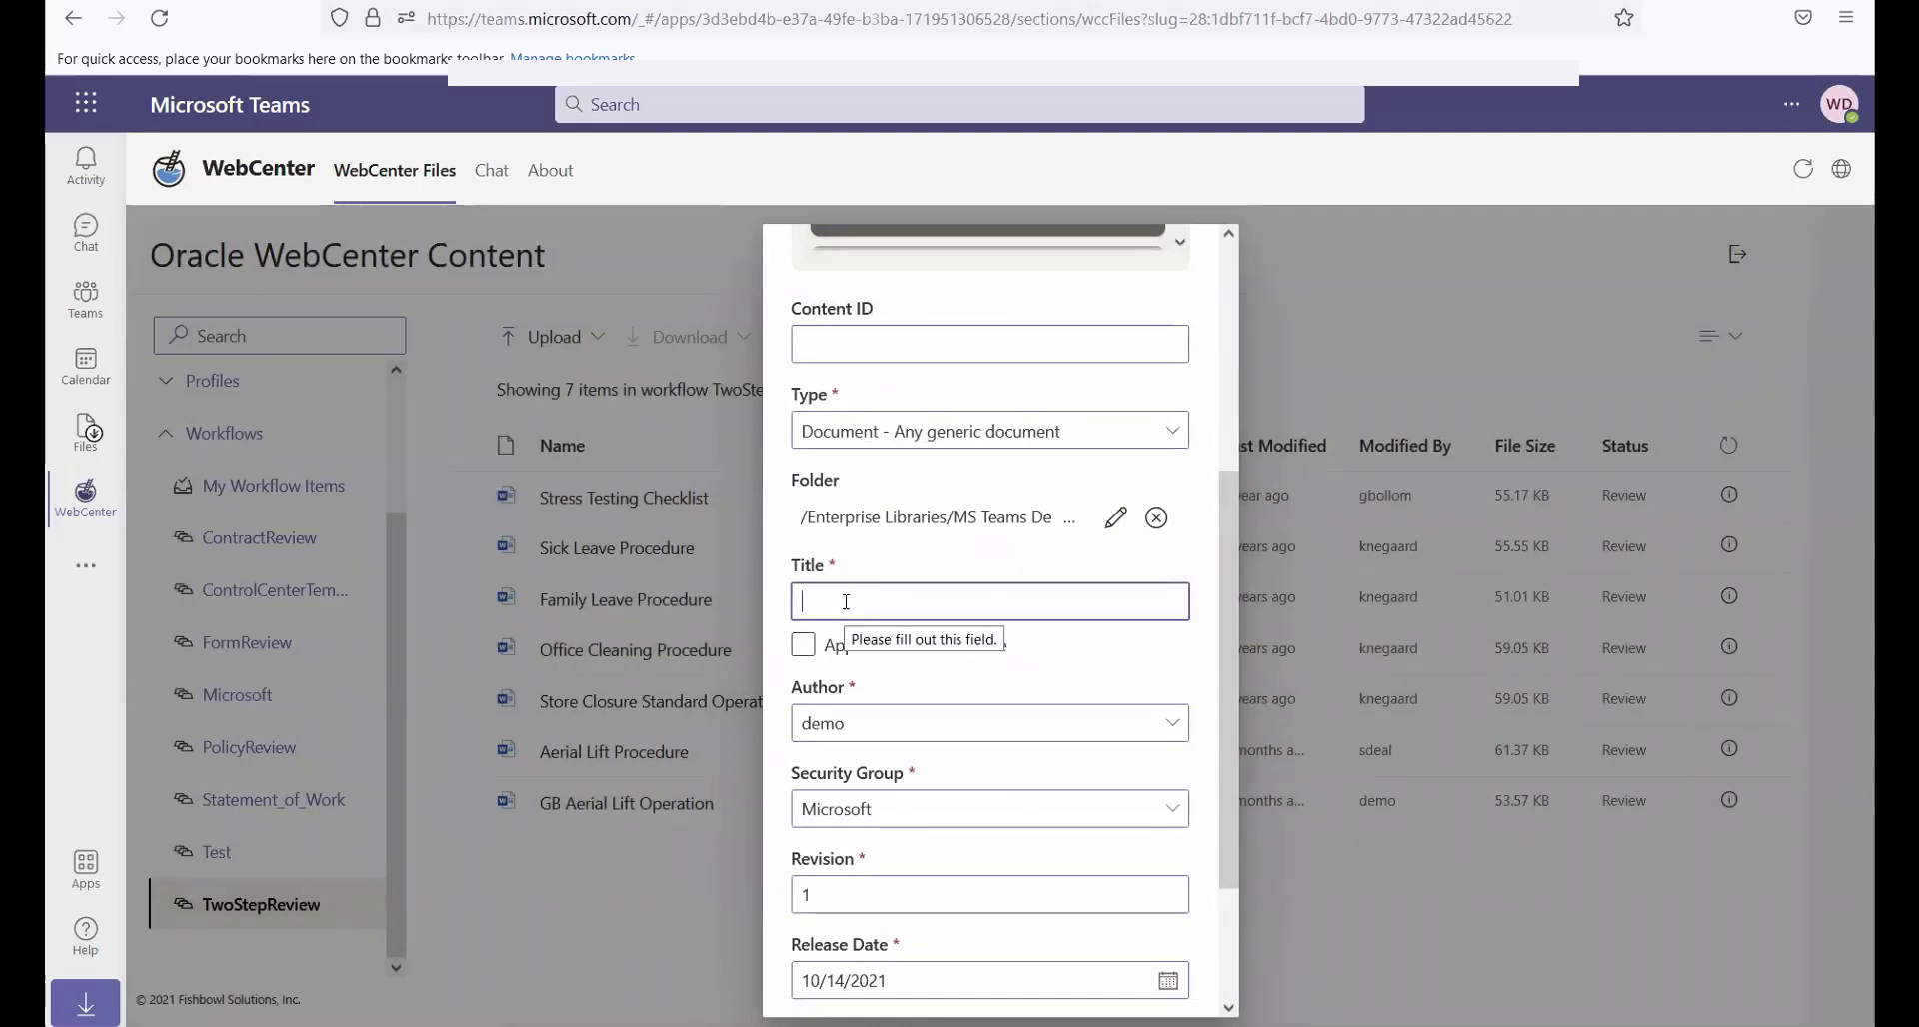
{"action": "type", "text": "Webinar:"}
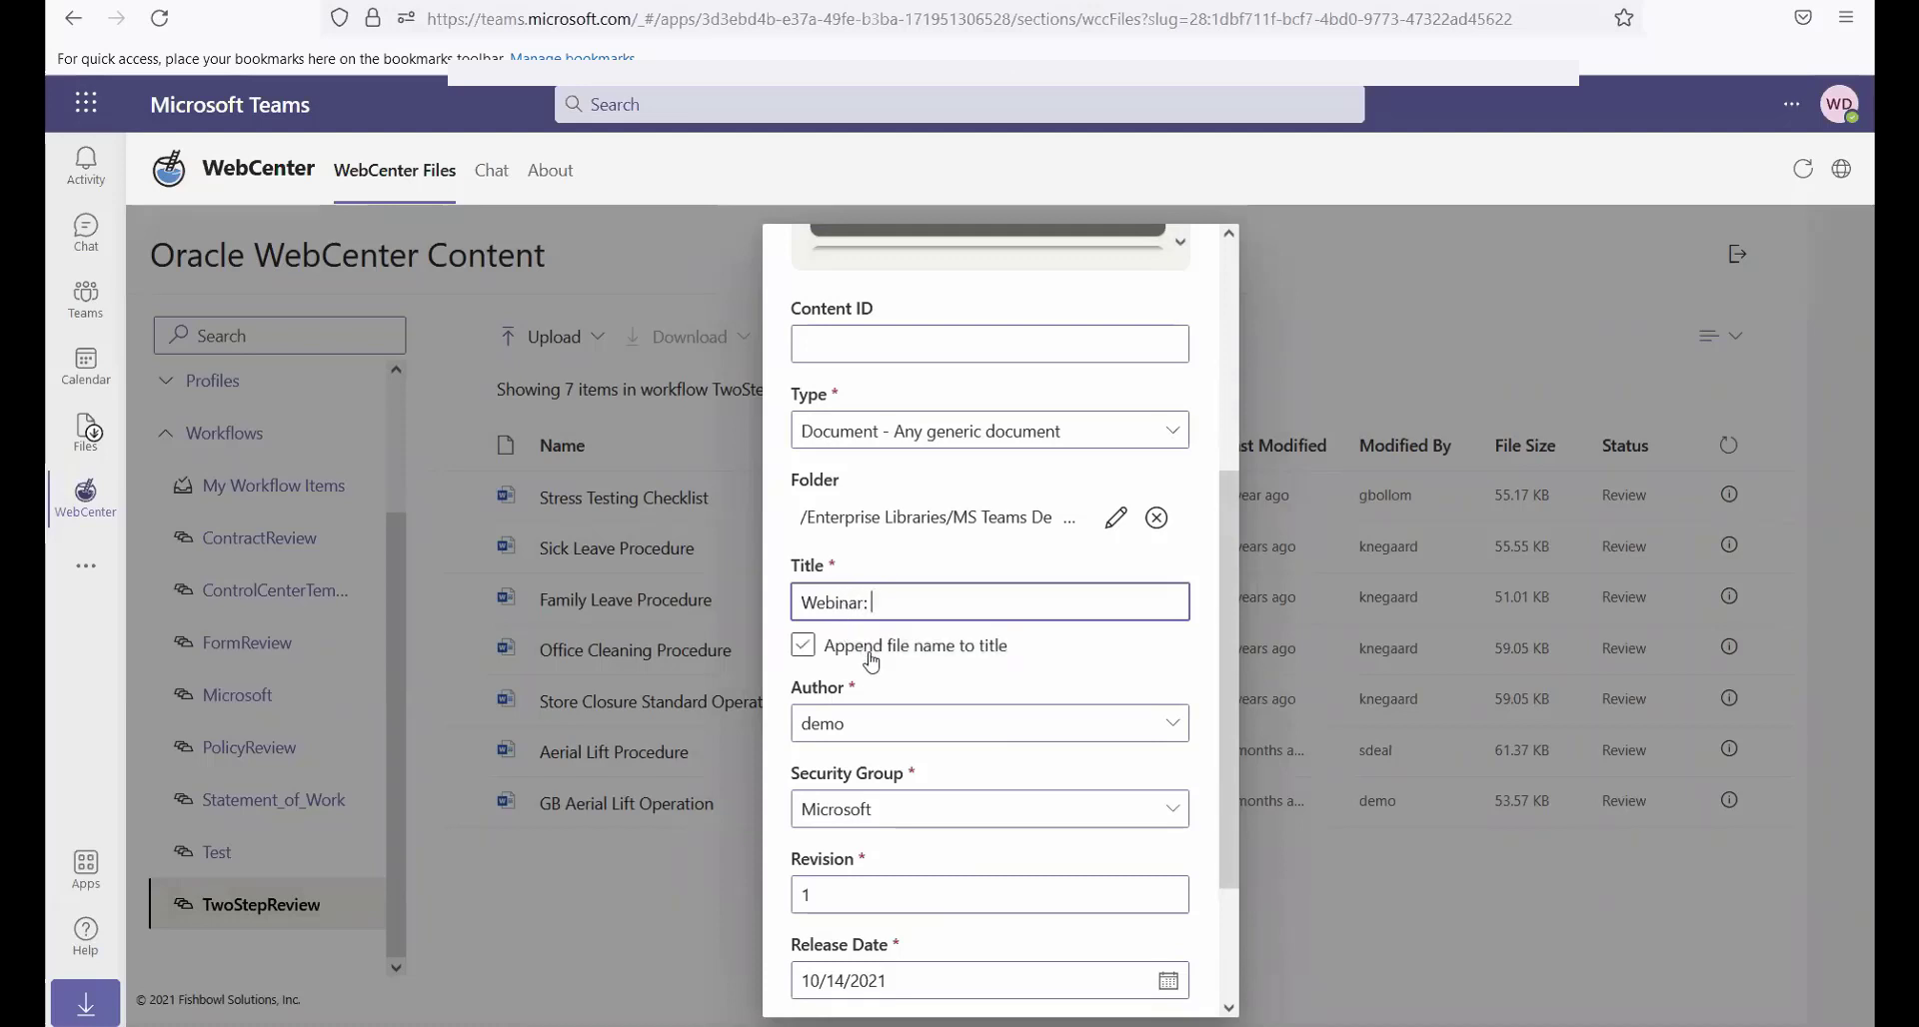
{"action": "left_click", "coordinate": [804, 647]}
{"action": "left_click", "coordinate": [804, 650]}
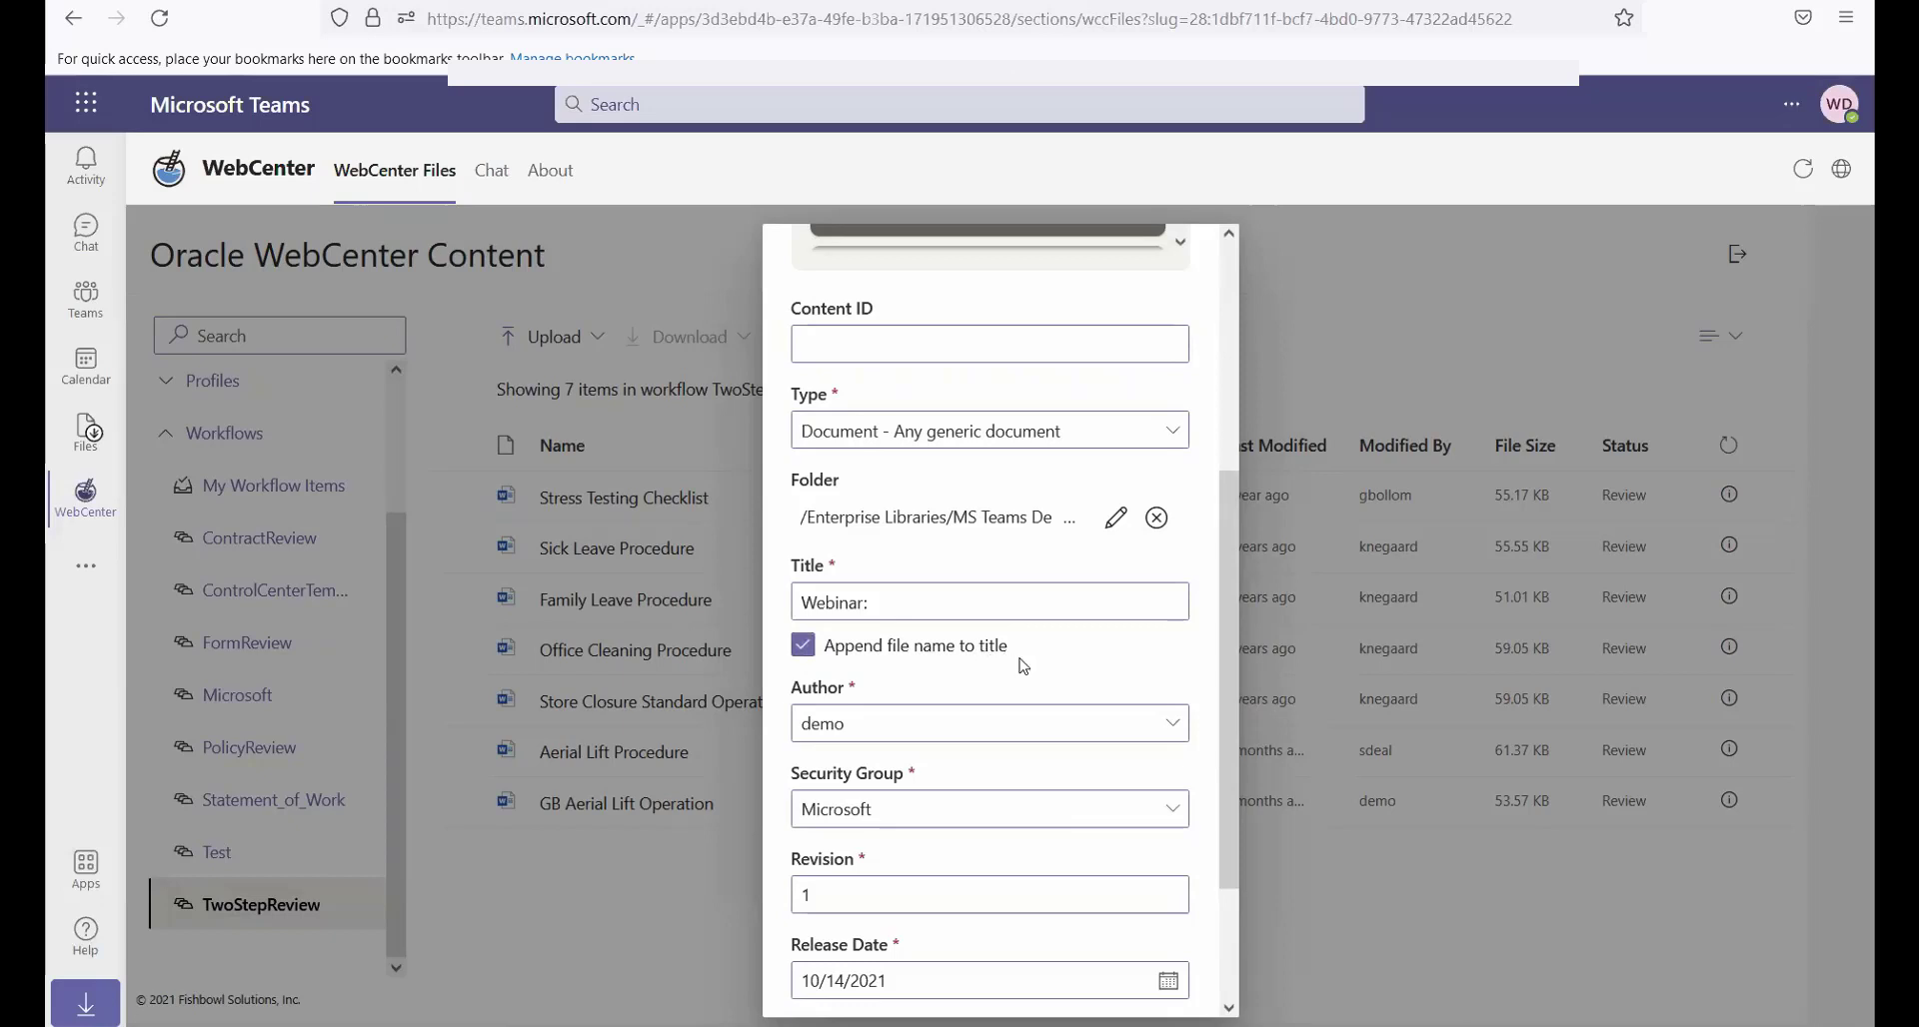
Review the file list and remaining metadata, and check in the files
{"action": "scroll", "coordinate": [1025, 667], "scroll_direction": "up", "scroll_amount": 3}
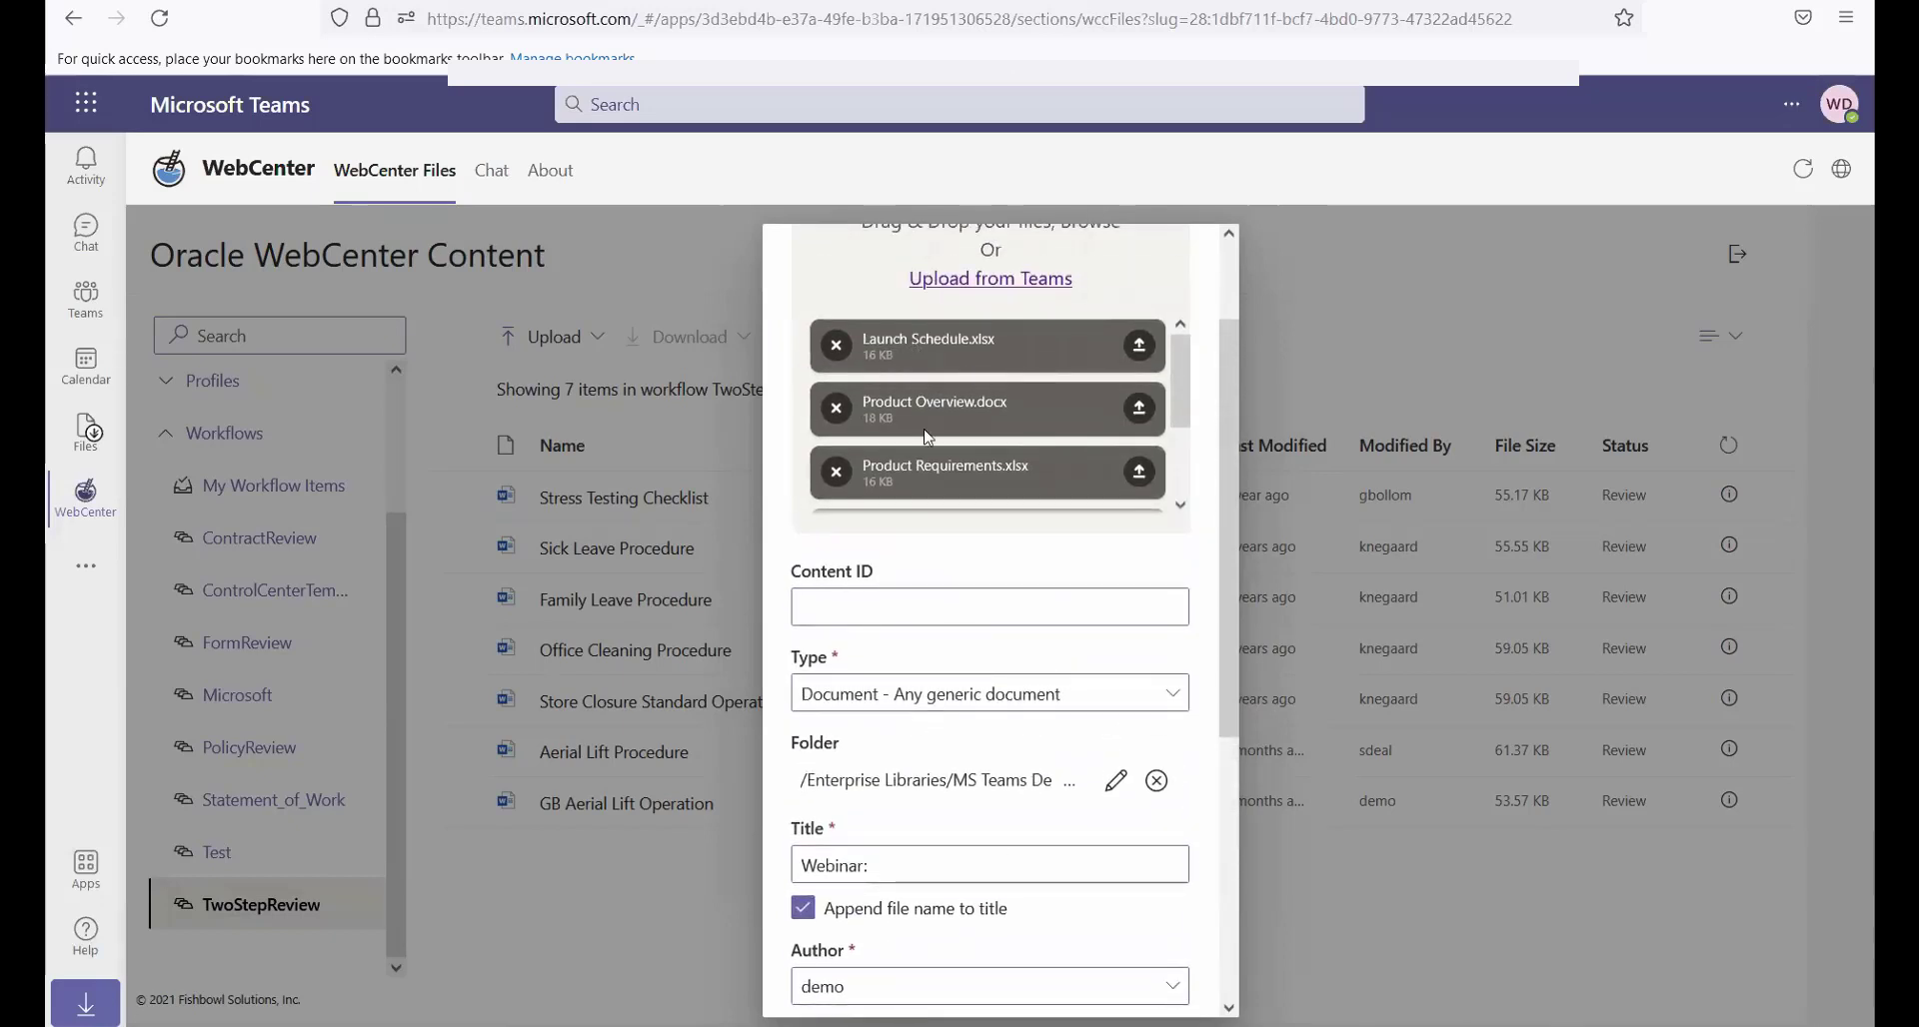
{"action": "left_click", "coordinate": [913, 866]}
{"action": "scroll", "coordinate": [1175, 879], "scroll_direction": "down", "scroll_amount": 2}
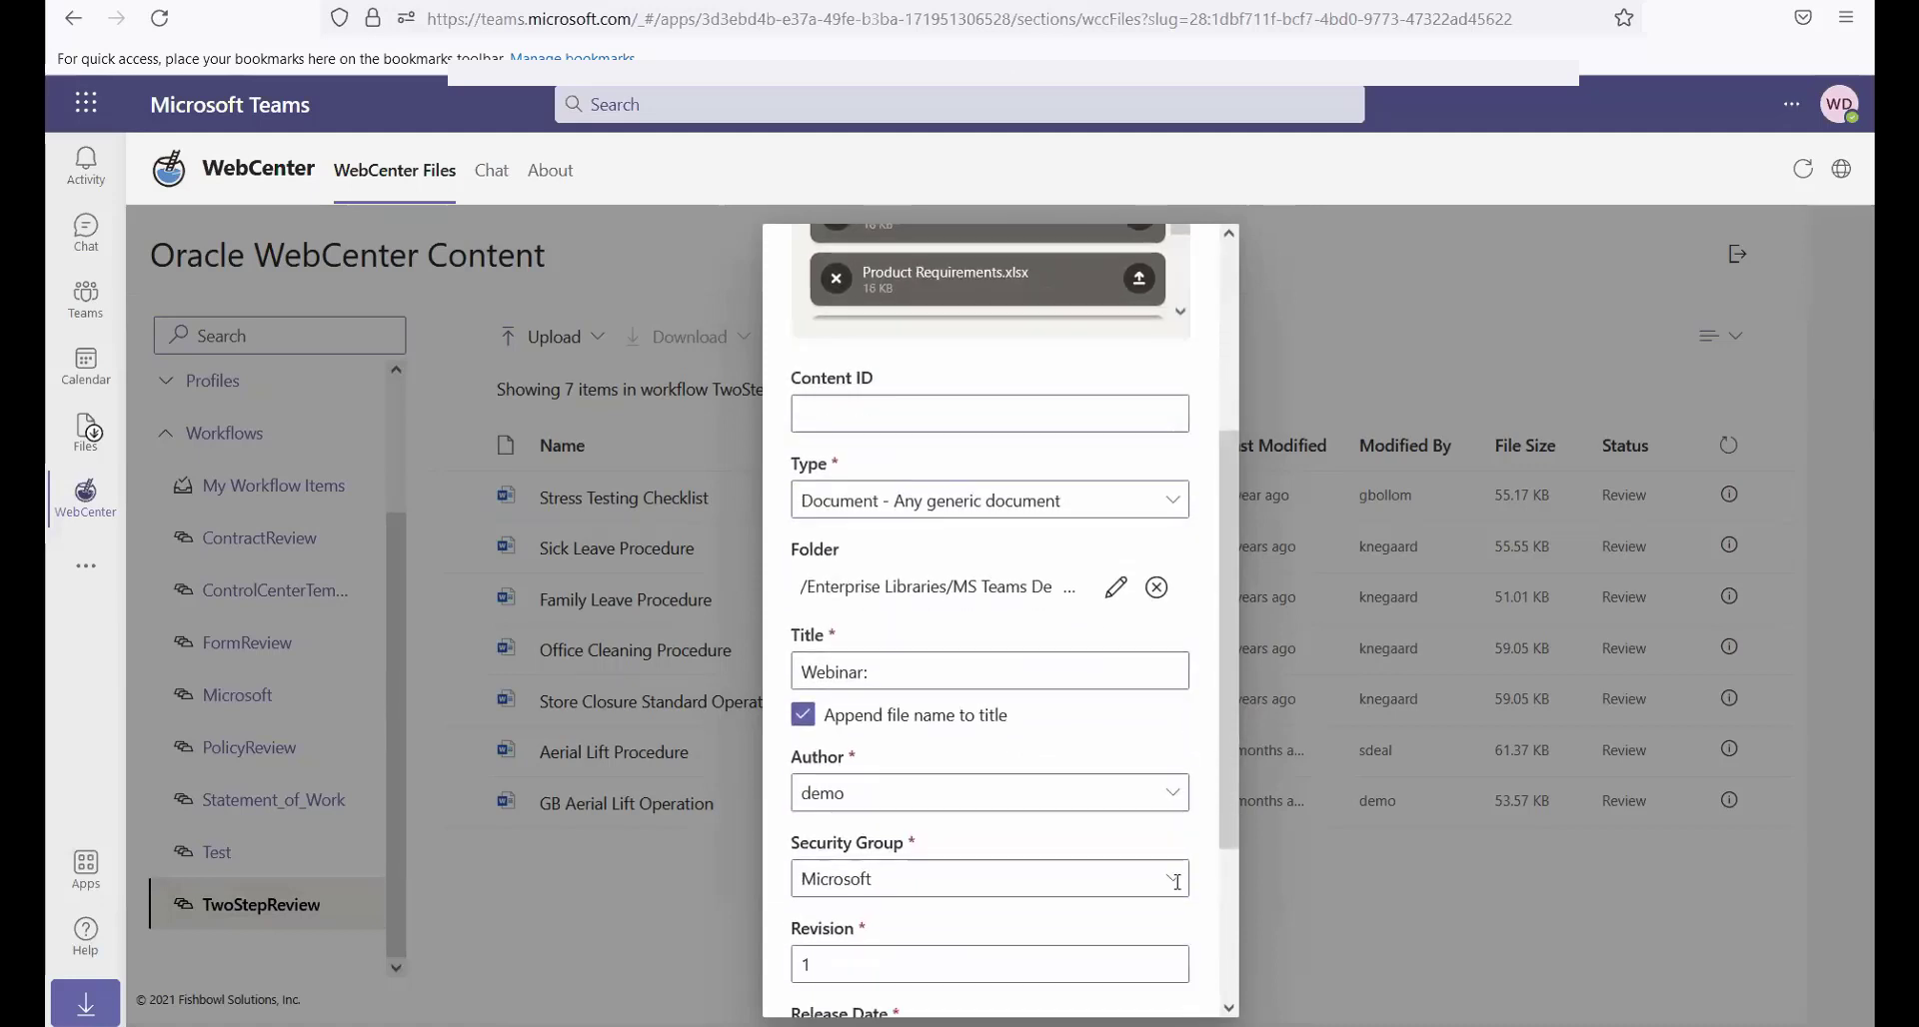
{"action": "scroll", "coordinate": [1177, 881], "scroll_direction": "down", "scroll_amount": 3}
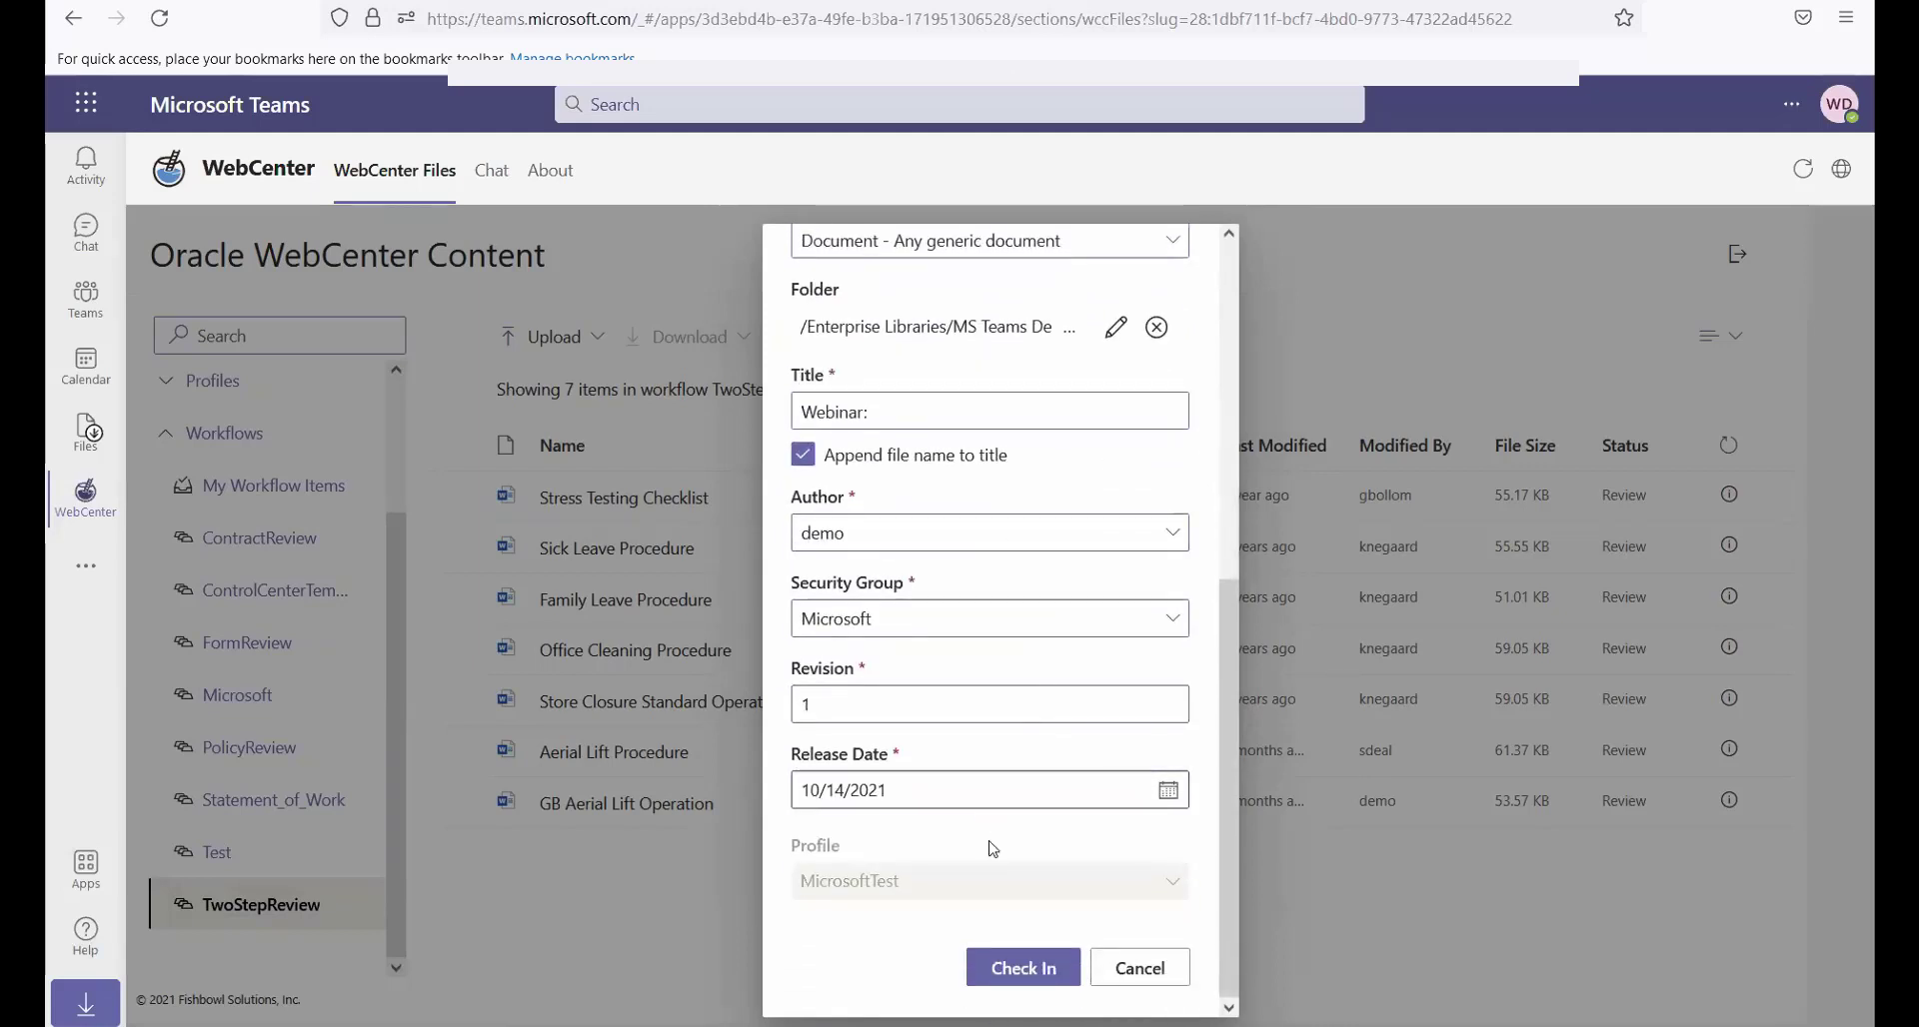
{"action": "left_click", "coordinate": [1031, 976]}
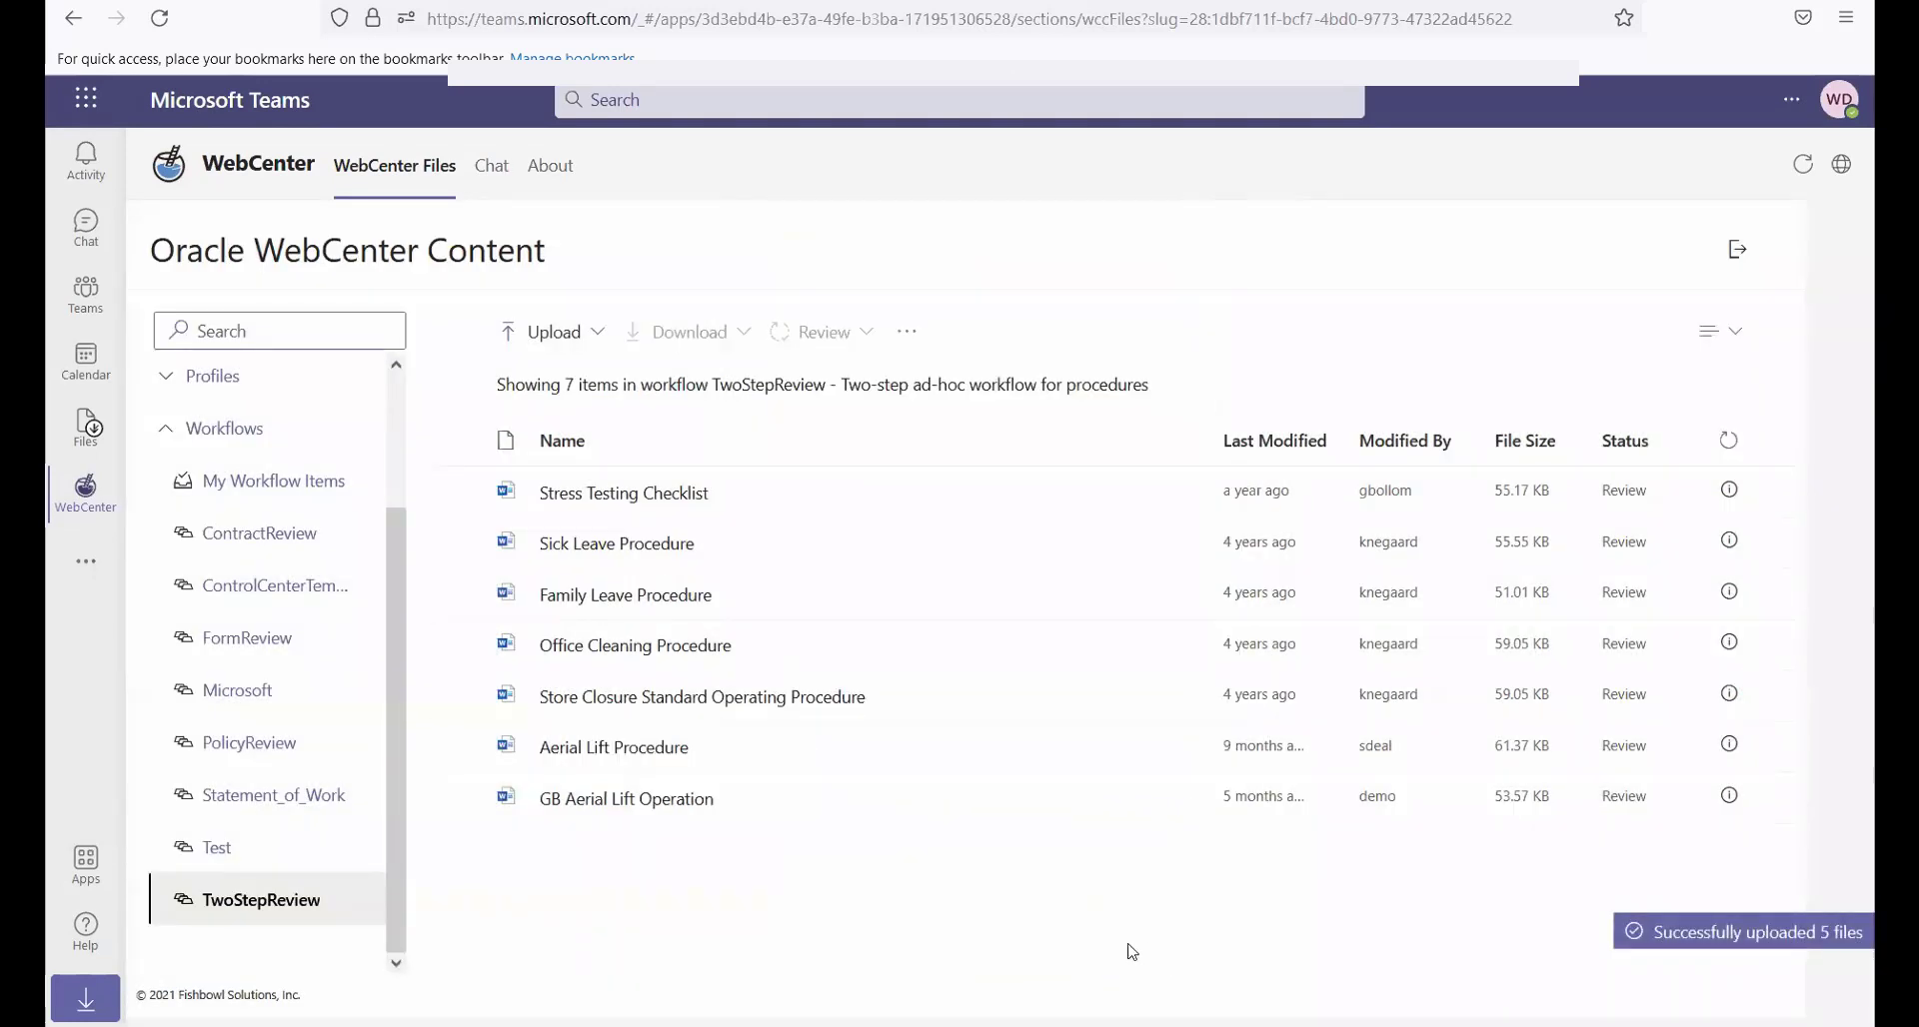
View the personal workflow queue and examine the workflow info of "Webinar: ms teams wcc and mindbreeze integration"
{"action": "left_click", "coordinate": [231, 487]}
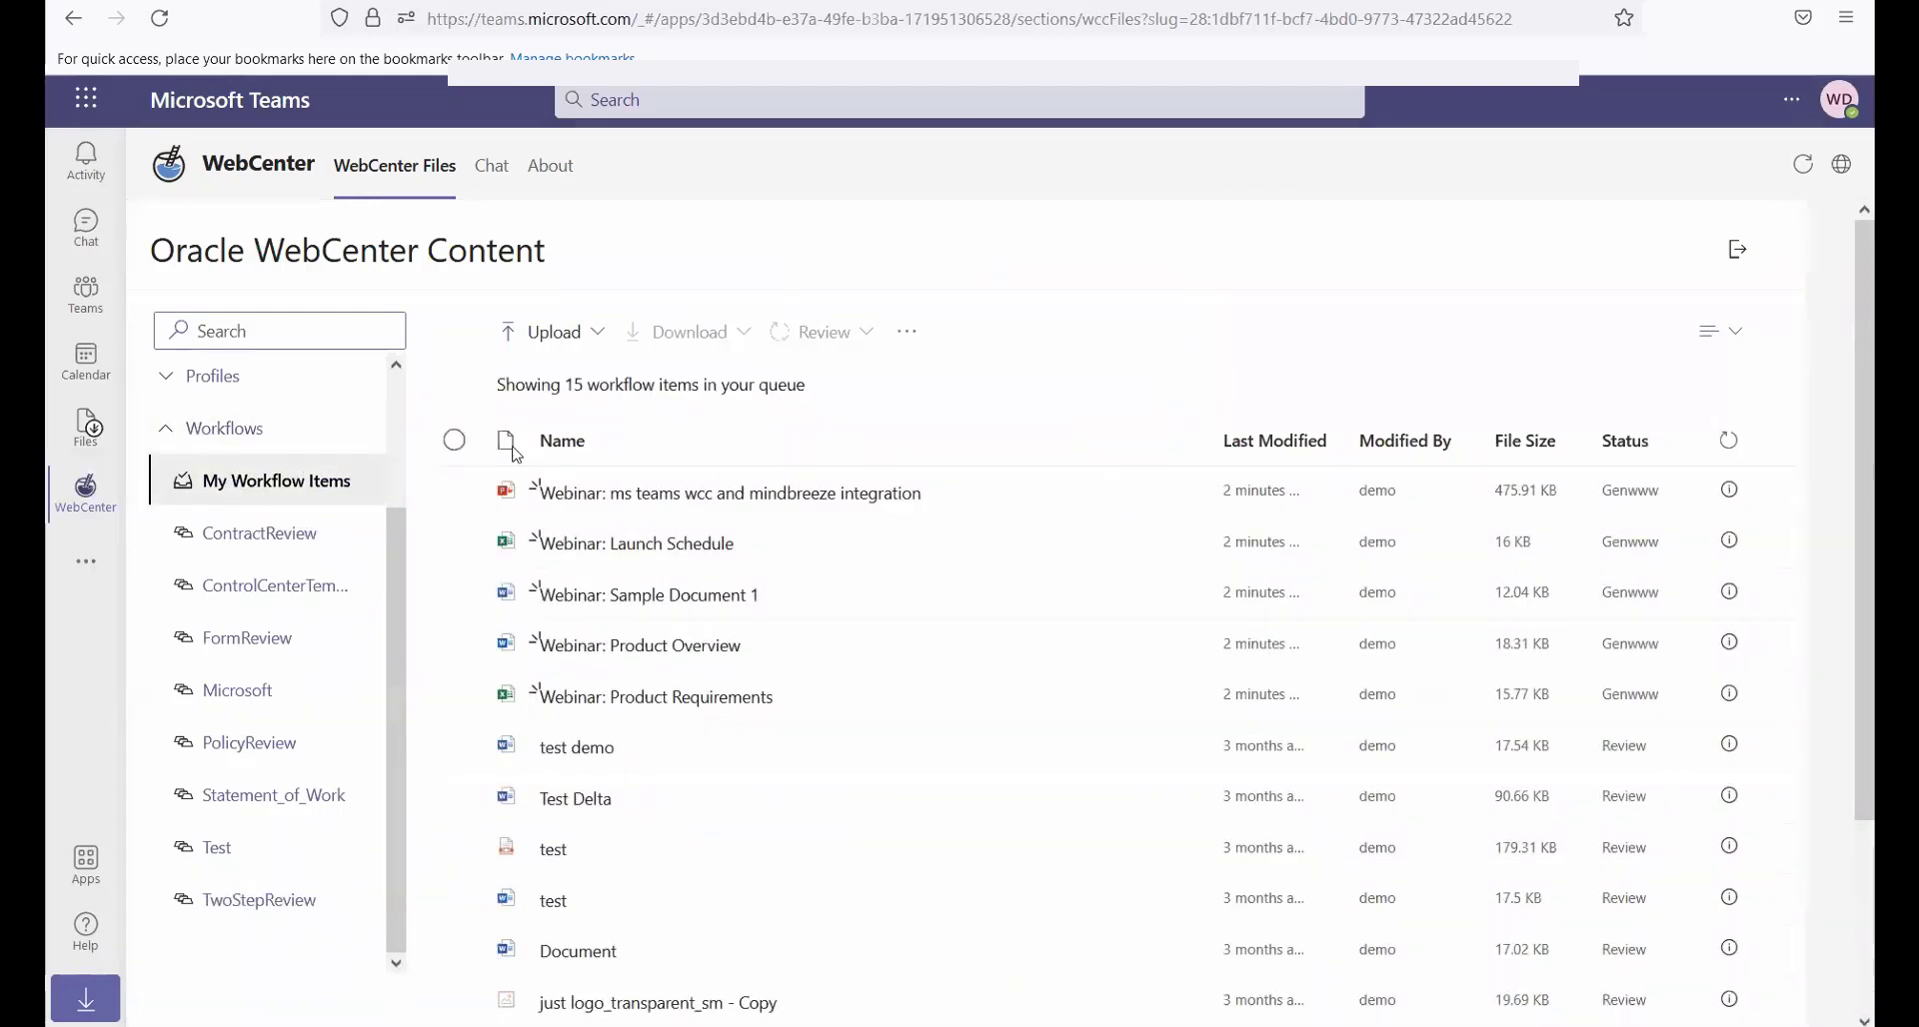
{"action": "mouse_move", "coordinate": [594, 512]}
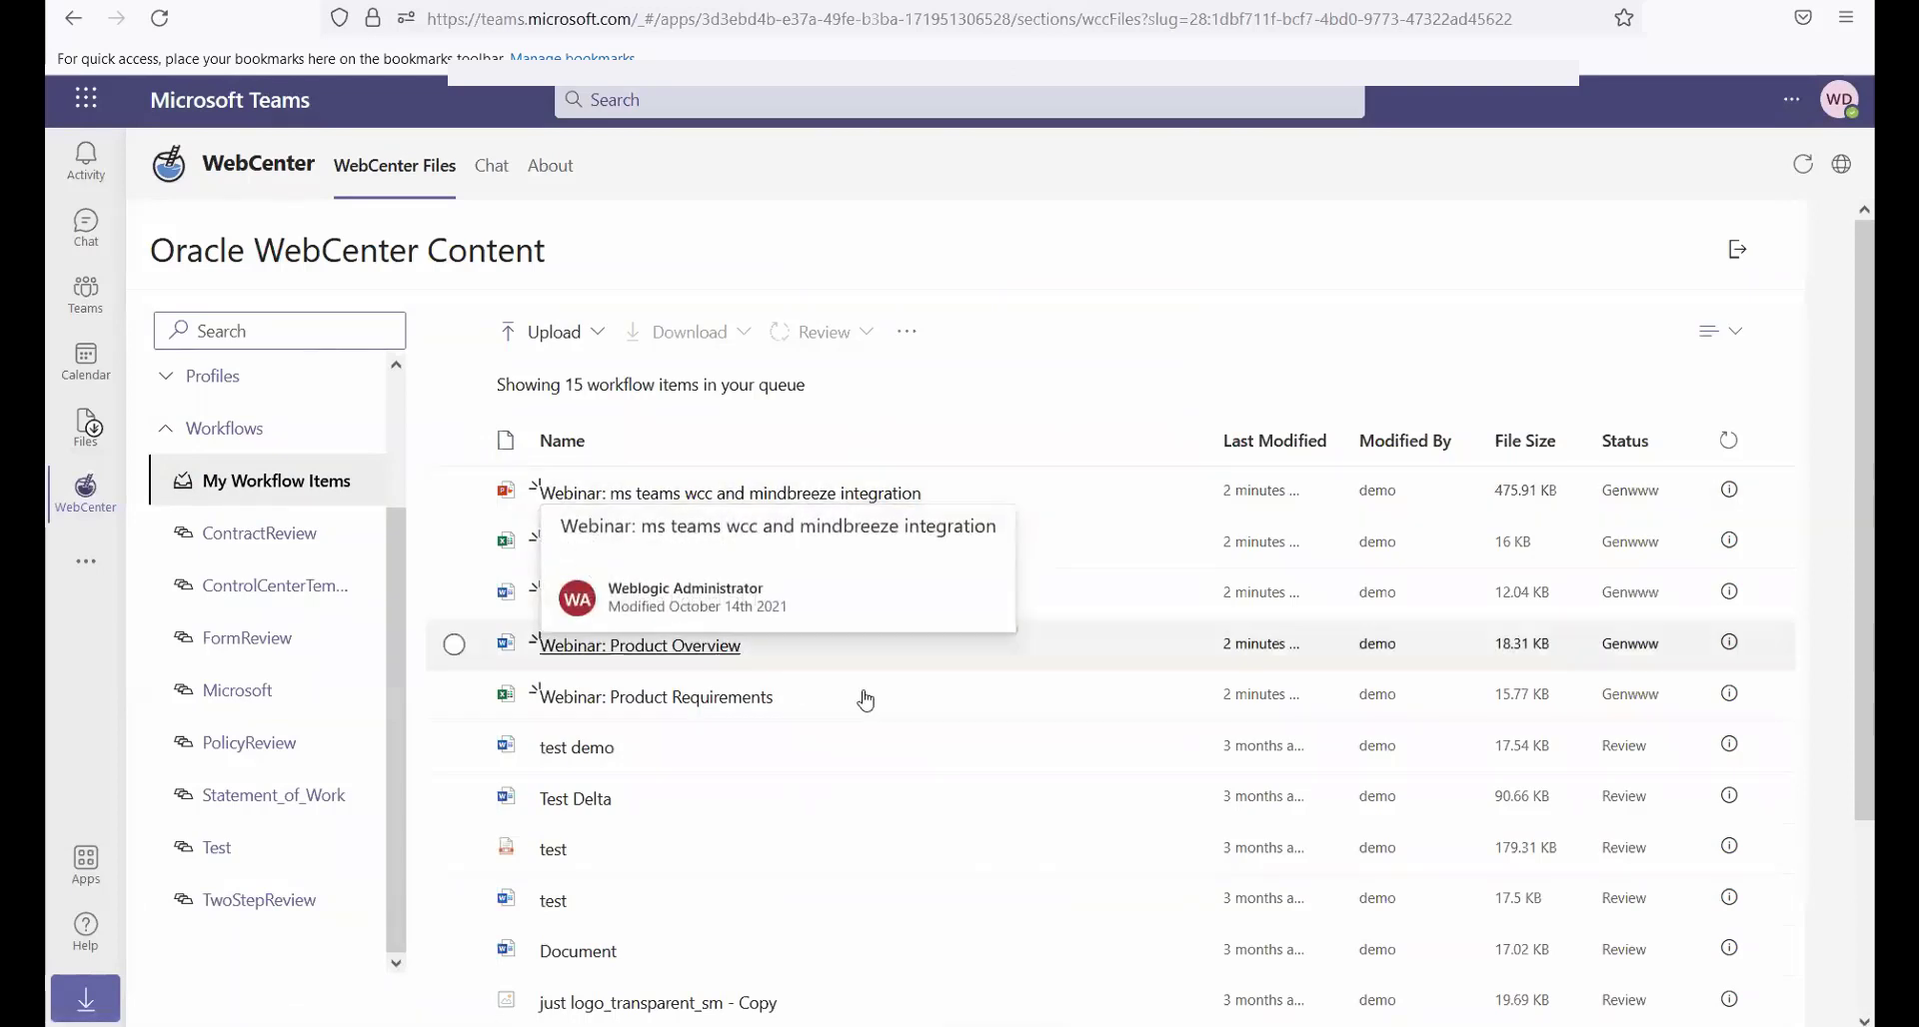
{"action": "mouse_move", "coordinate": [874, 700]}
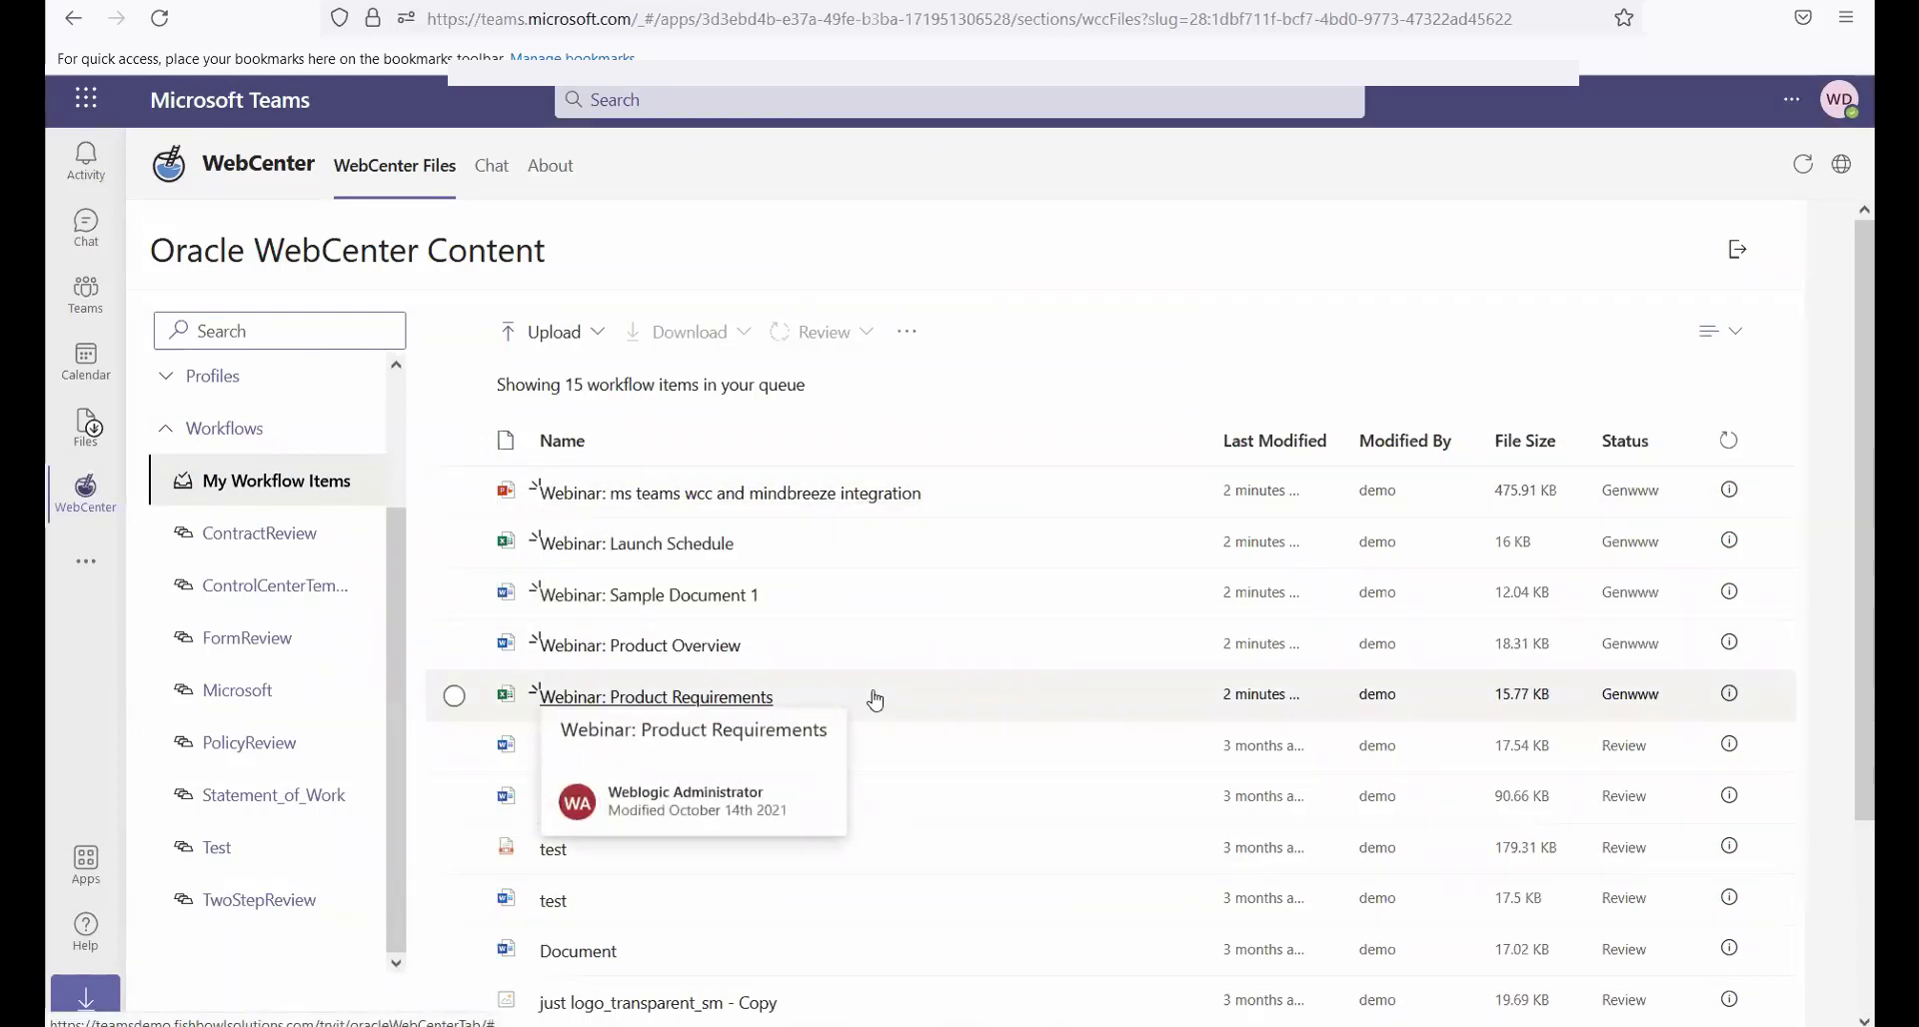
{"action": "left_click", "coordinate": [454, 493]}
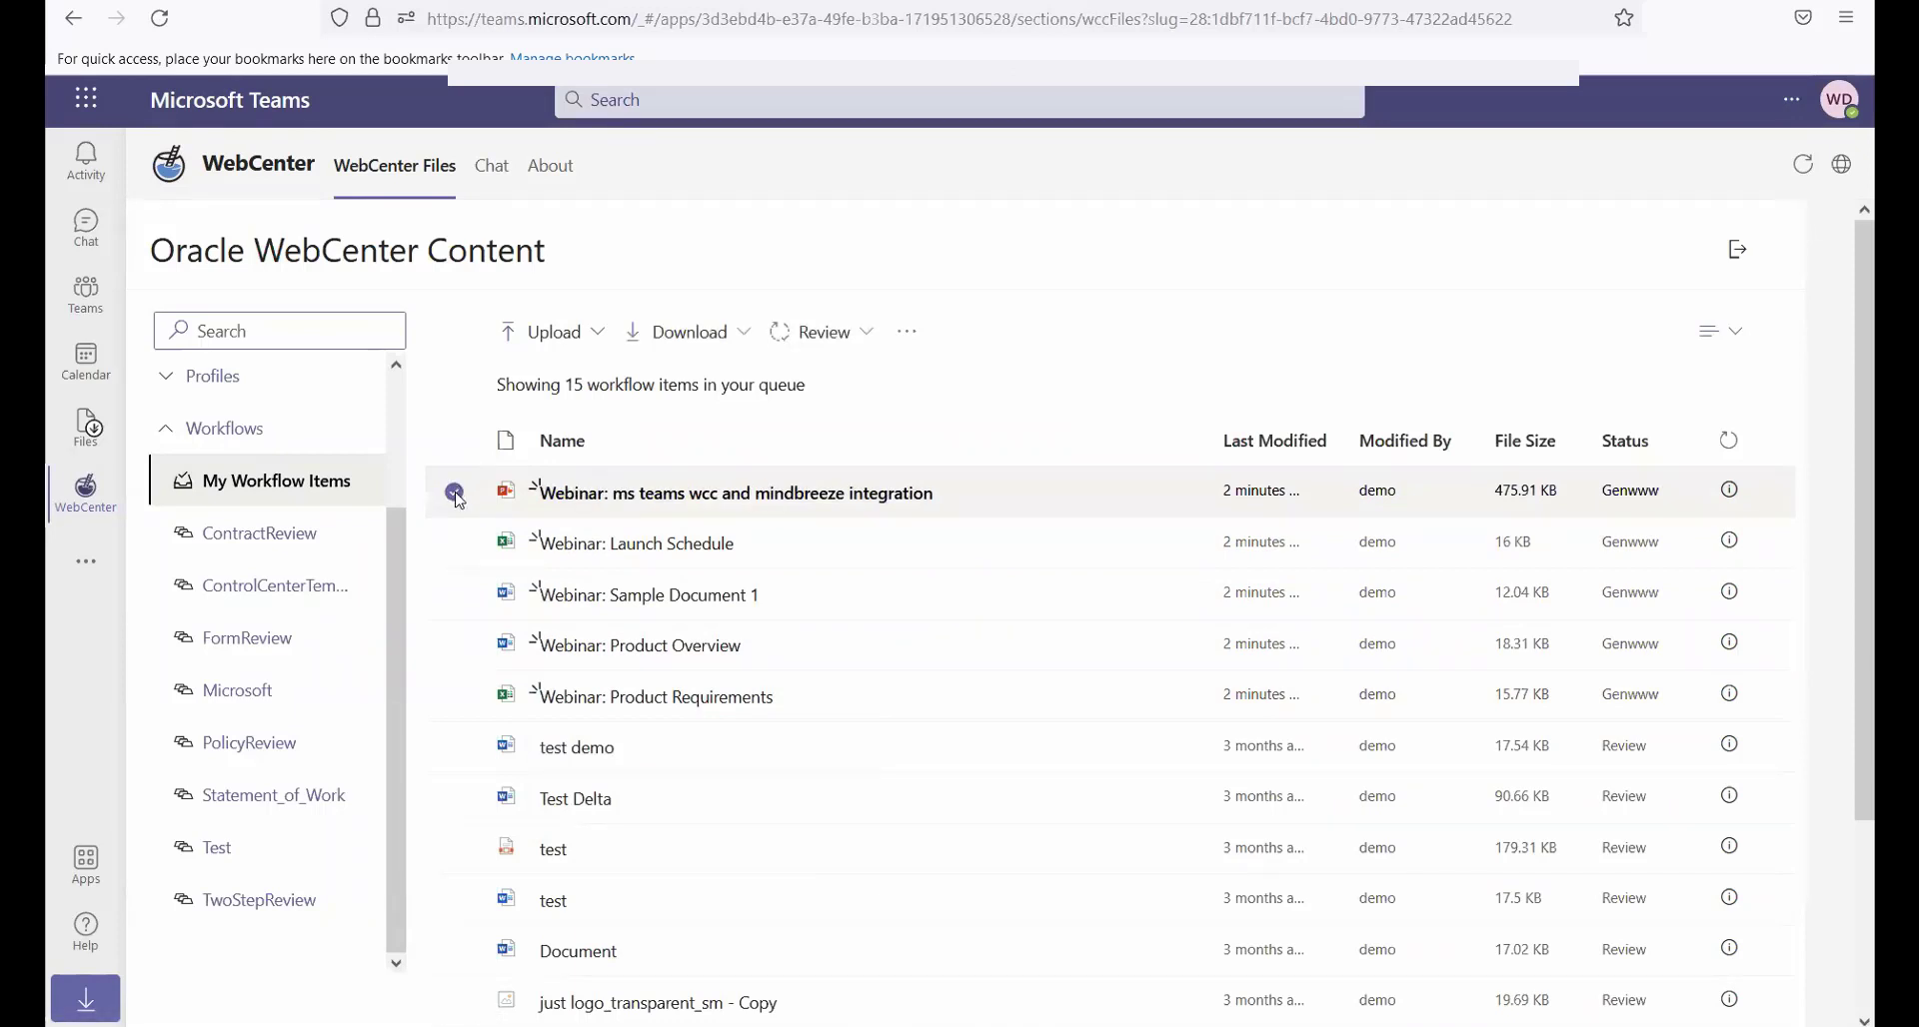
{"action": "left_click", "coordinate": [852, 334]}
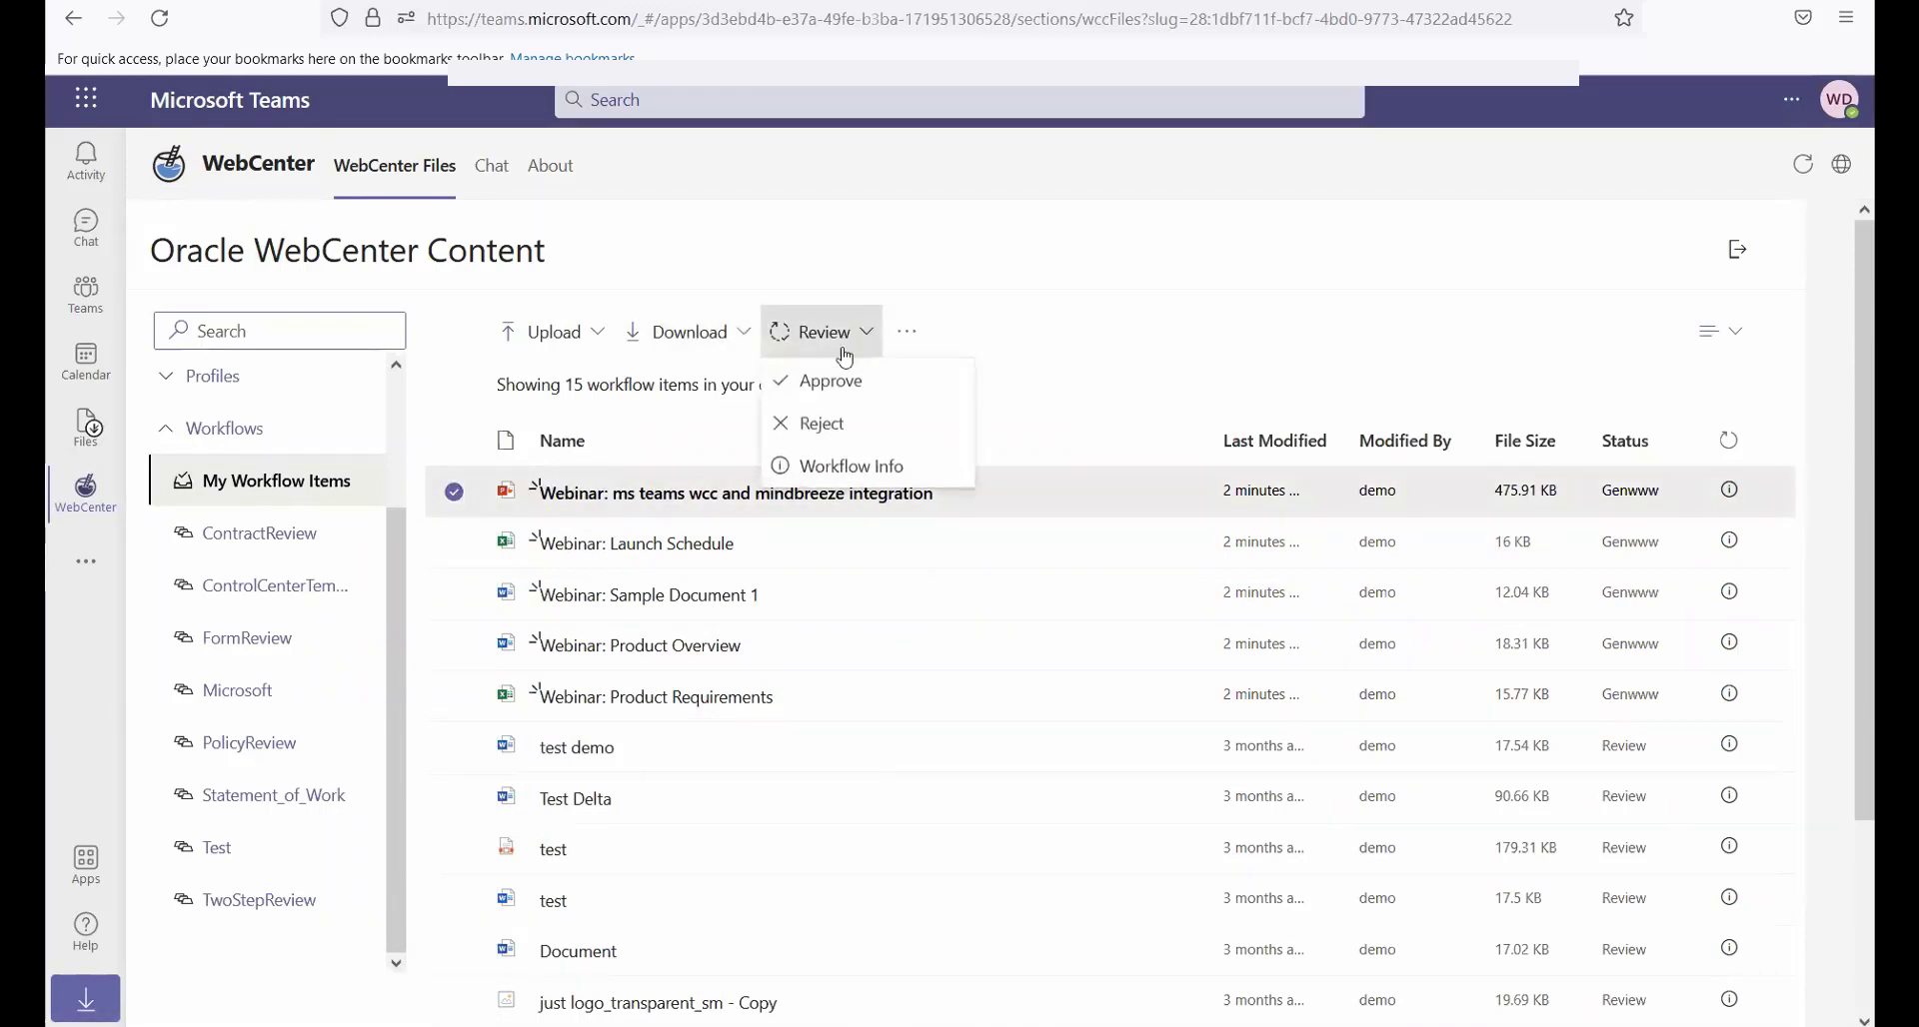
{"action": "left_click", "coordinate": [828, 472]}
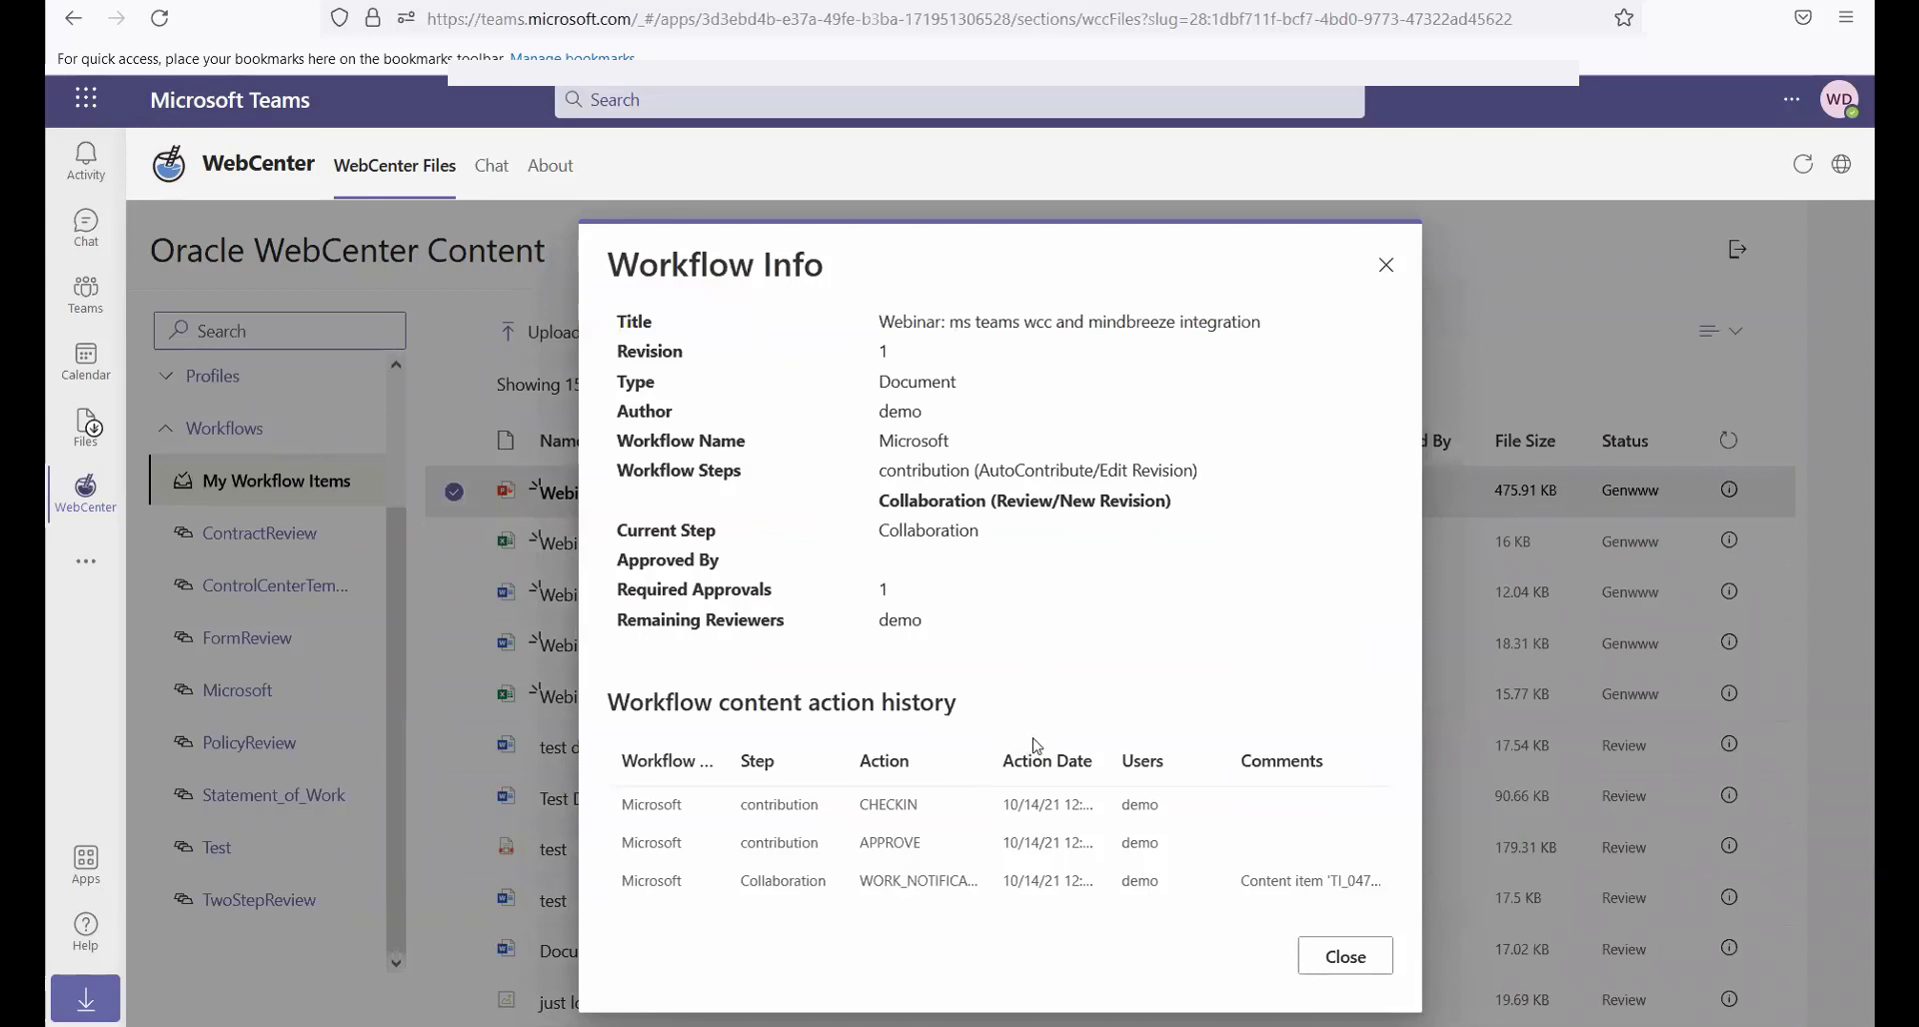
{"action": "left_click", "coordinate": [1345, 957]}
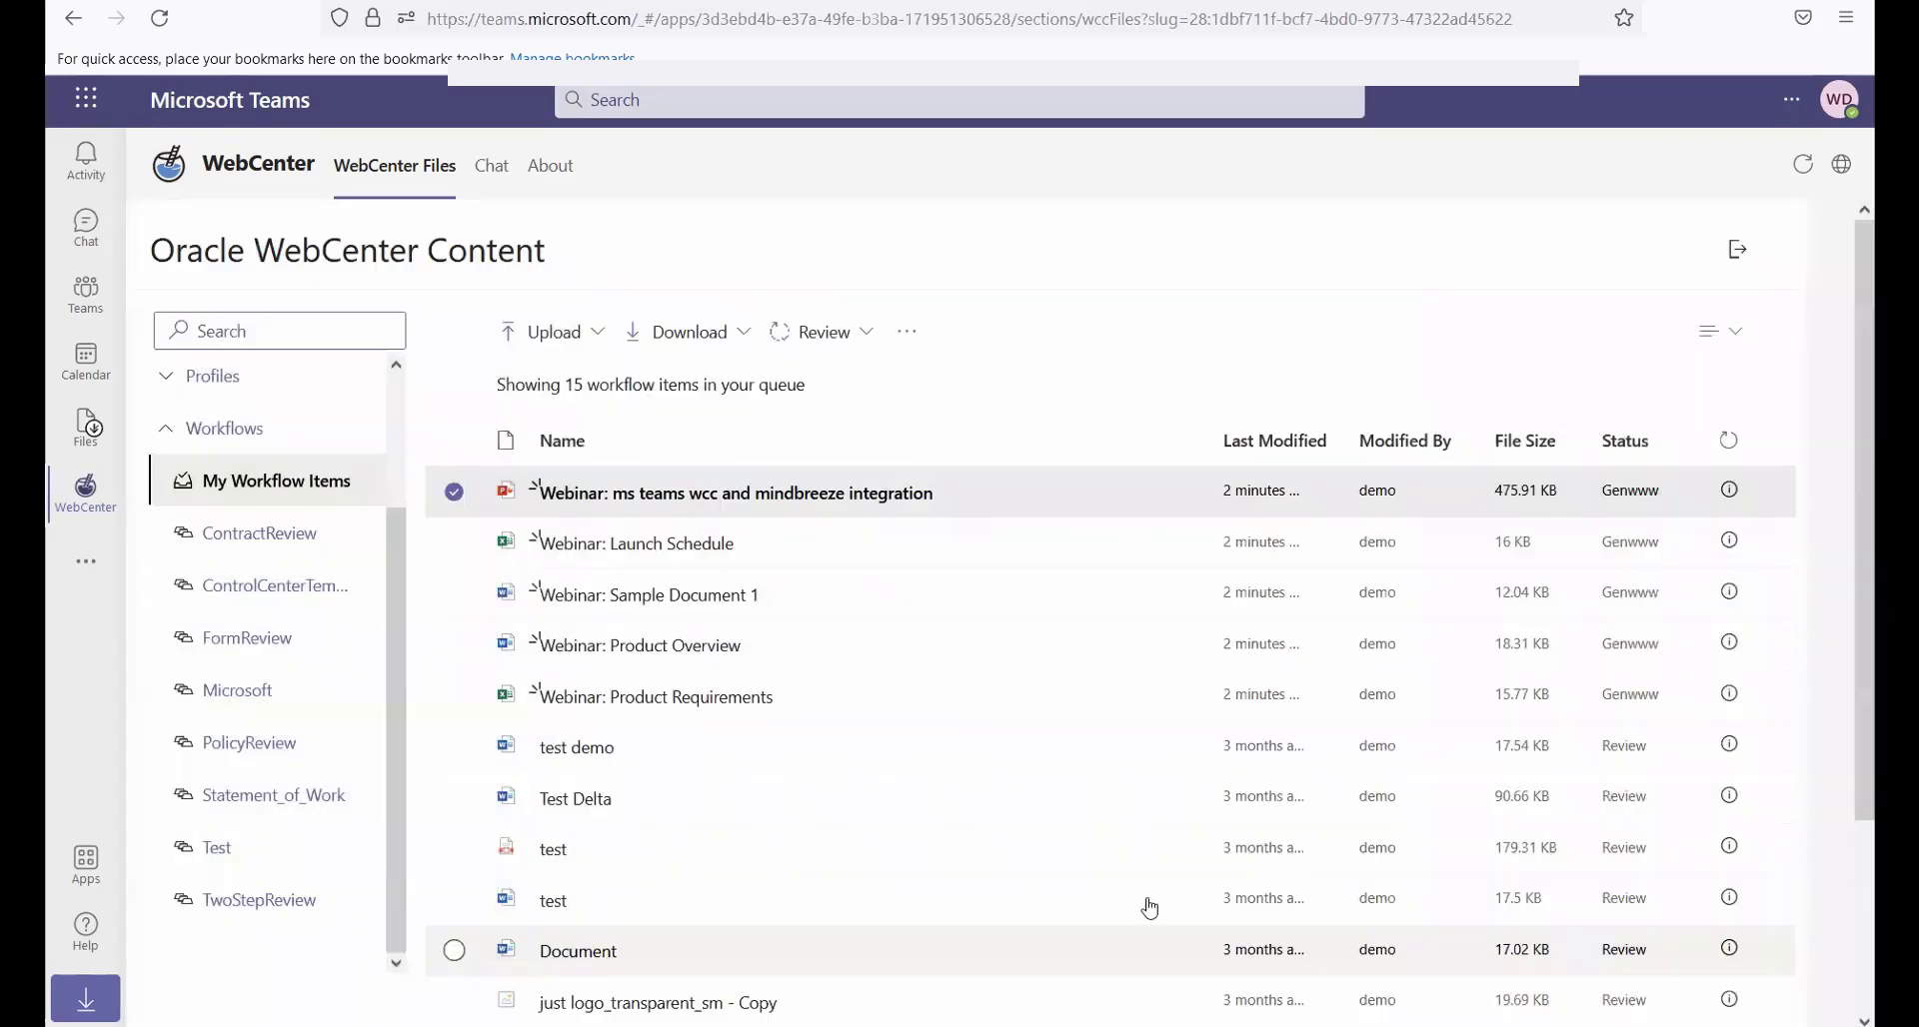
Select all five Webinar items and view the Workflow Reject message form without rejecting them
{"action": "left_click", "coordinate": [464, 706], "text": "shift"}
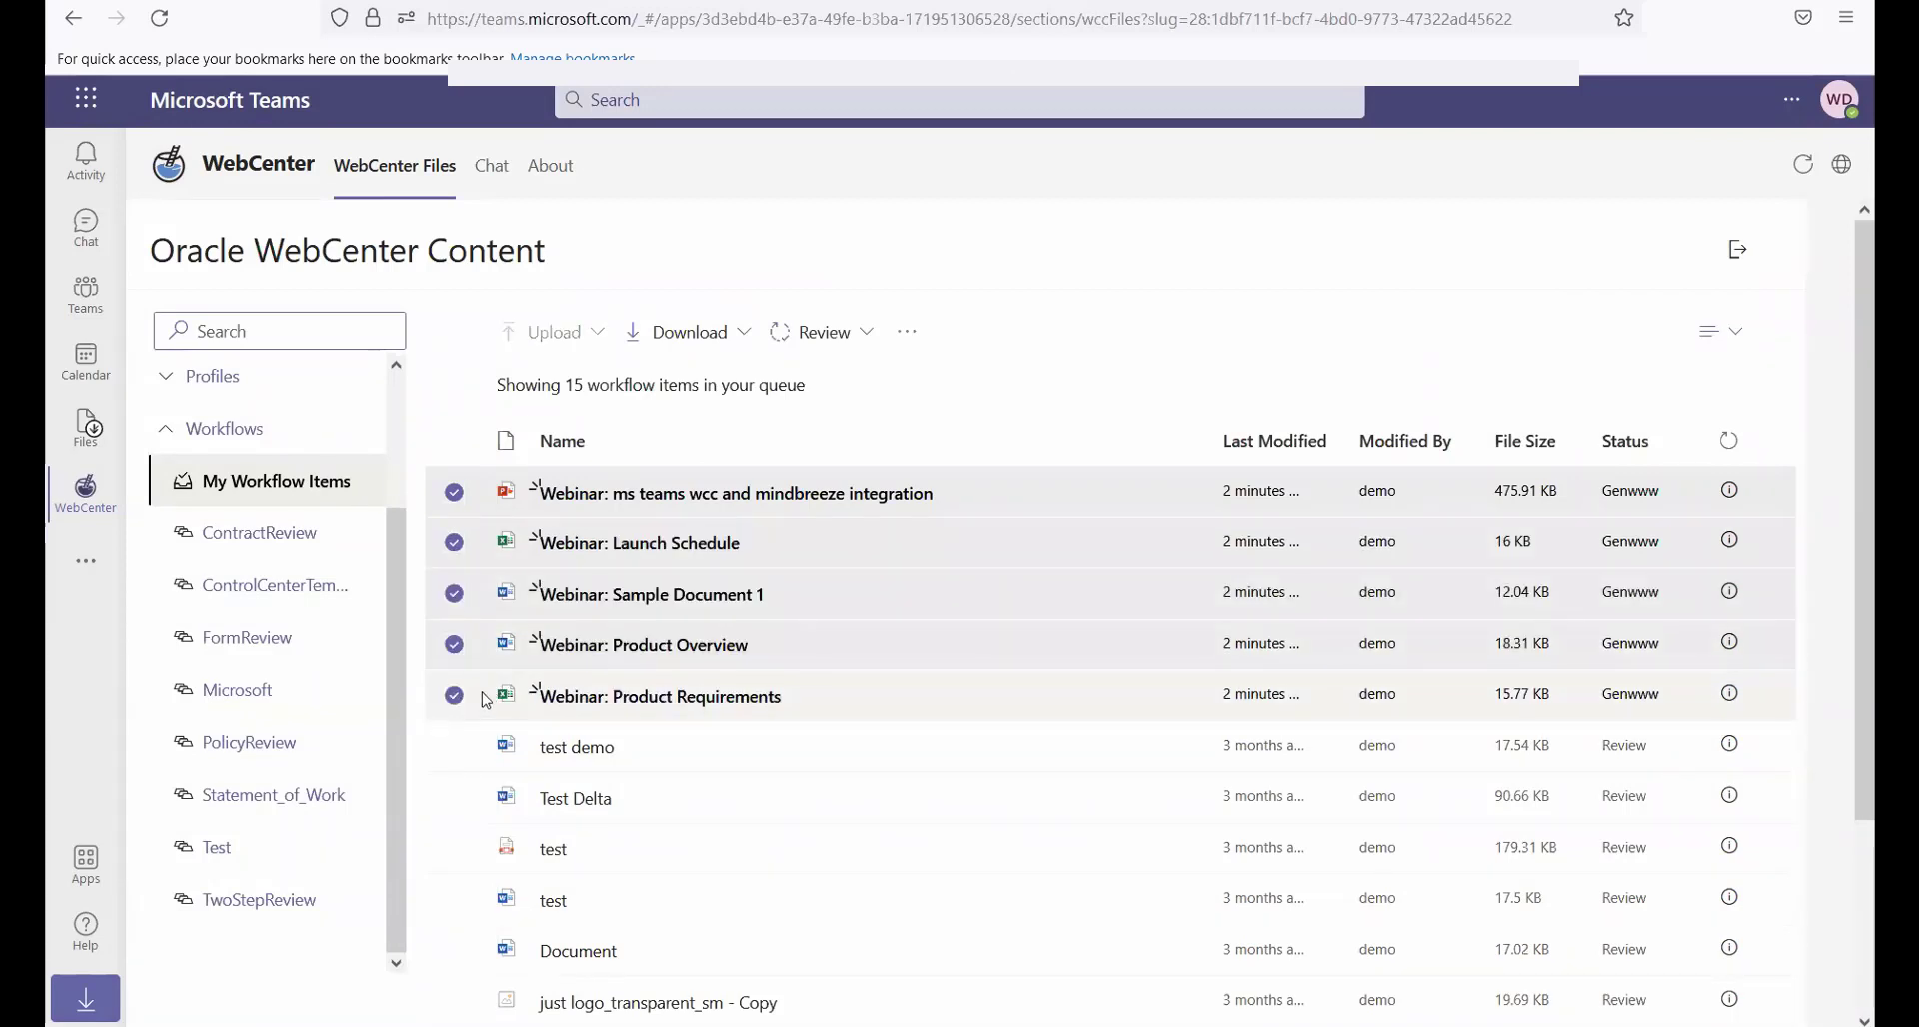
{"action": "left_click", "coordinate": [845, 338]}
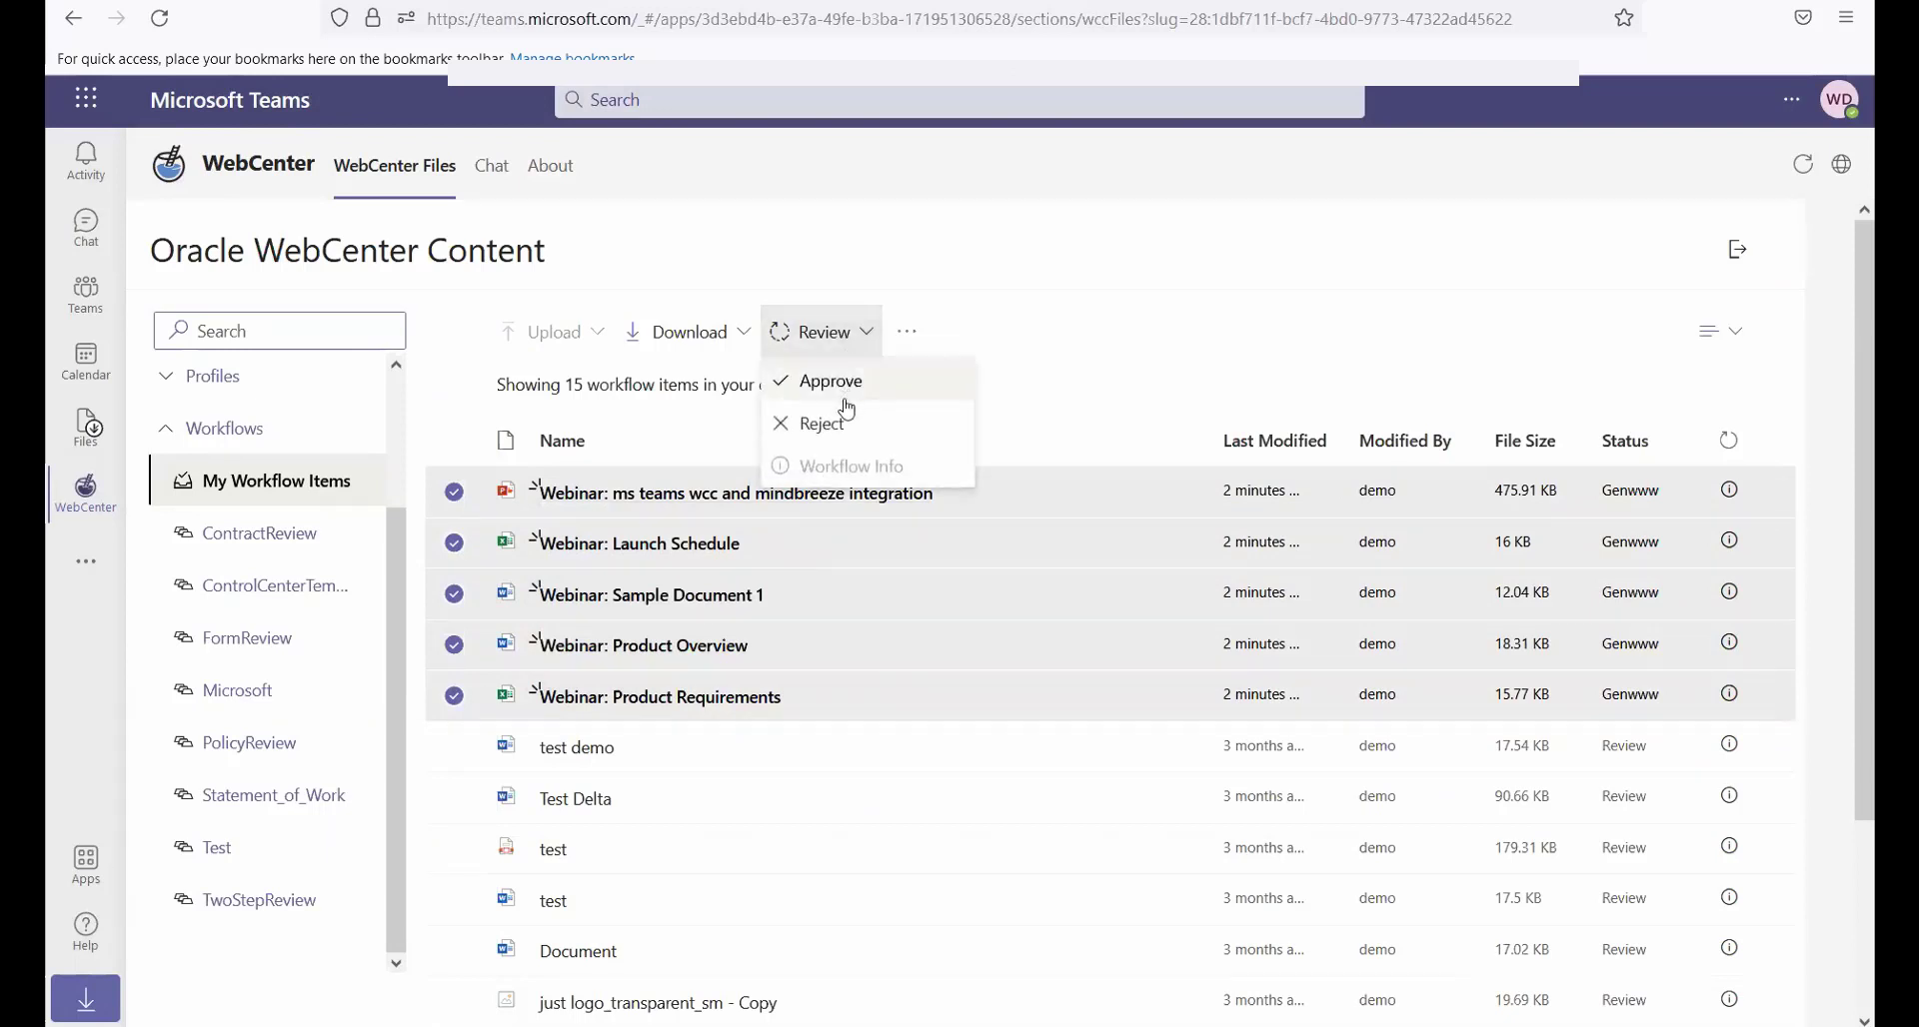
{"action": "left_click", "coordinate": [841, 430]}
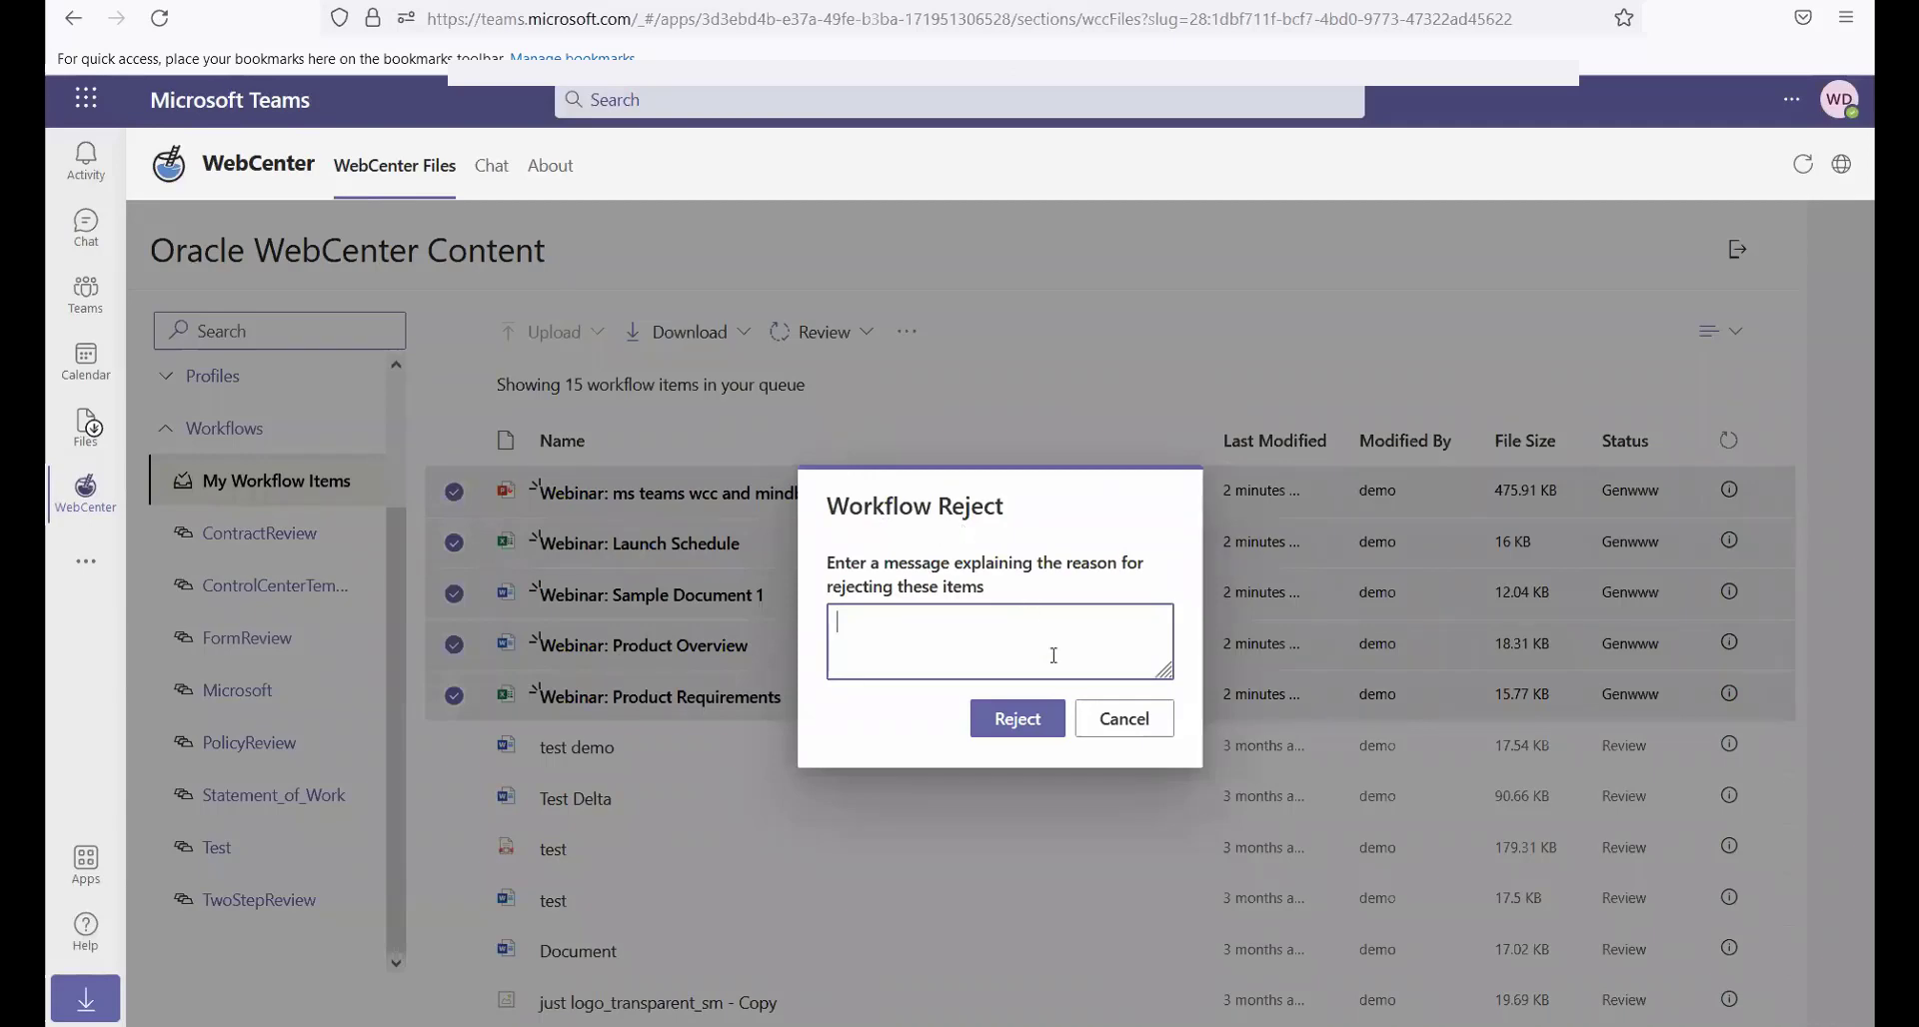
{"action": "left_click", "coordinate": [1124, 725]}
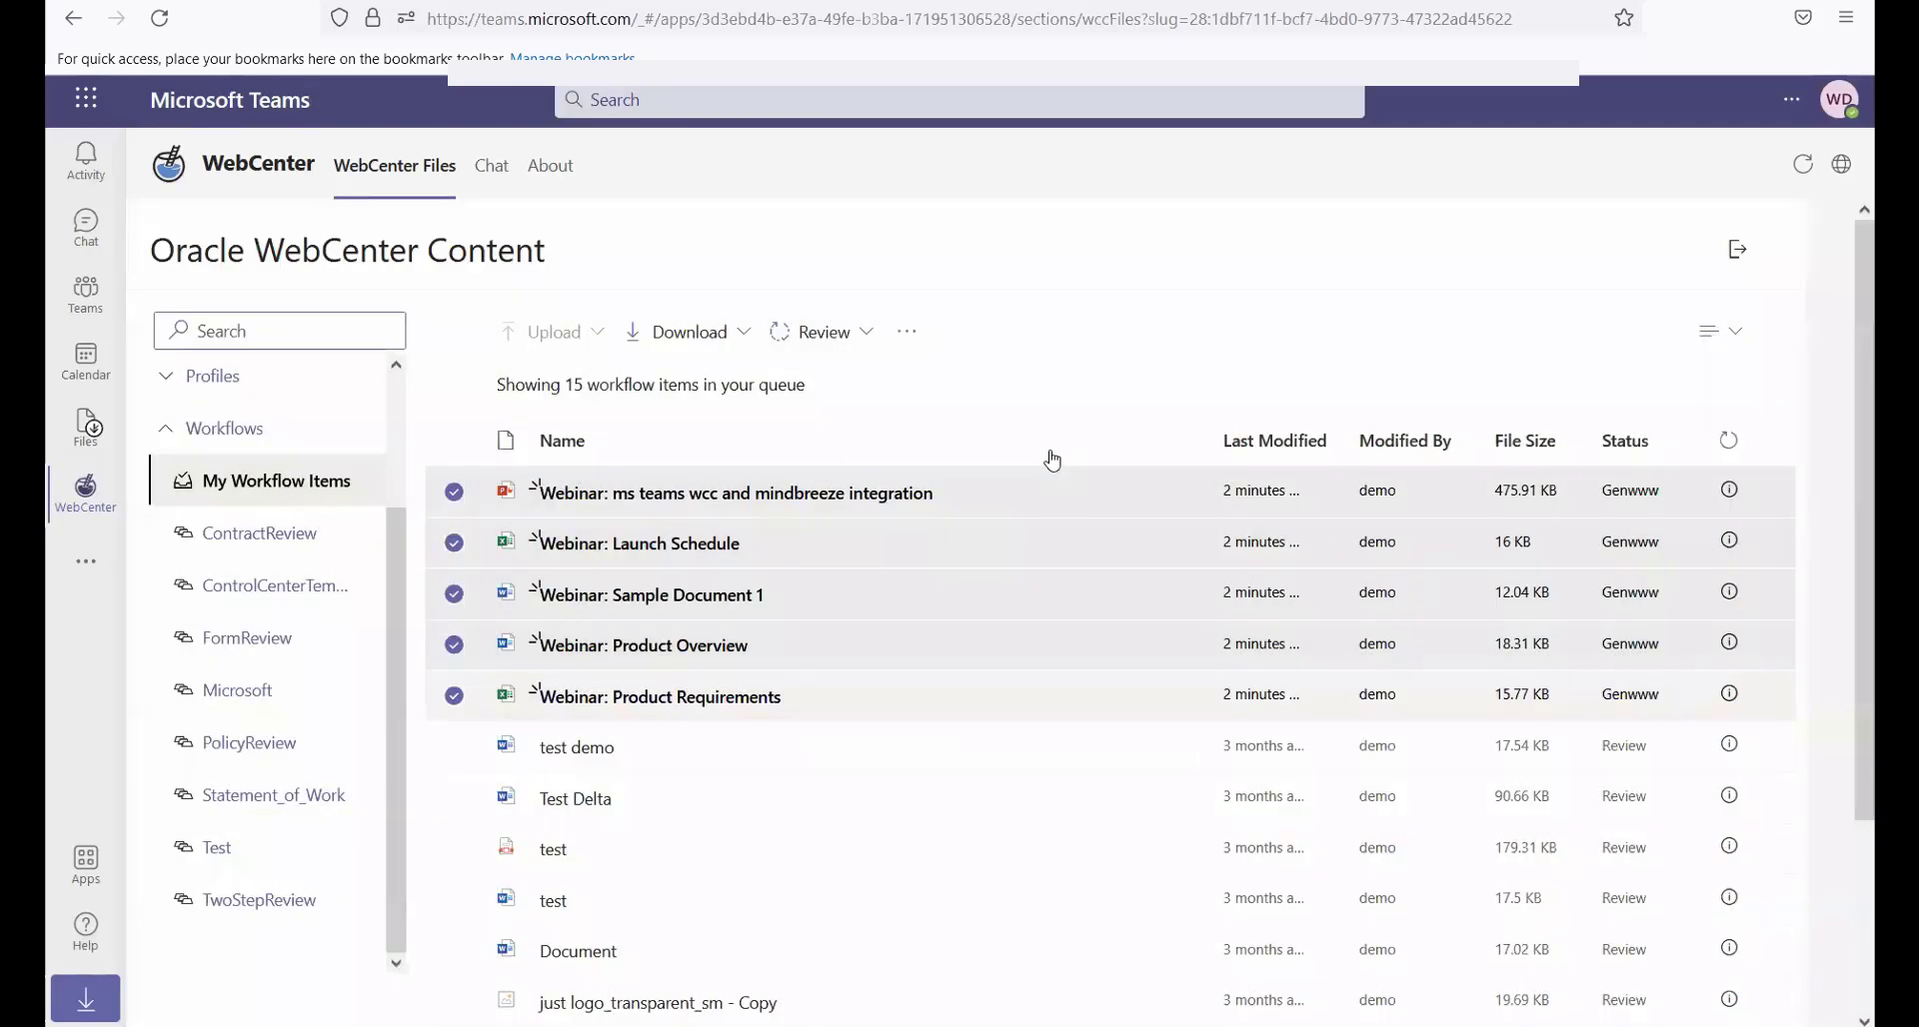
Approve the five selected Webinar items in the personal workflow queue
{"action": "left_click", "coordinate": [811, 345]}
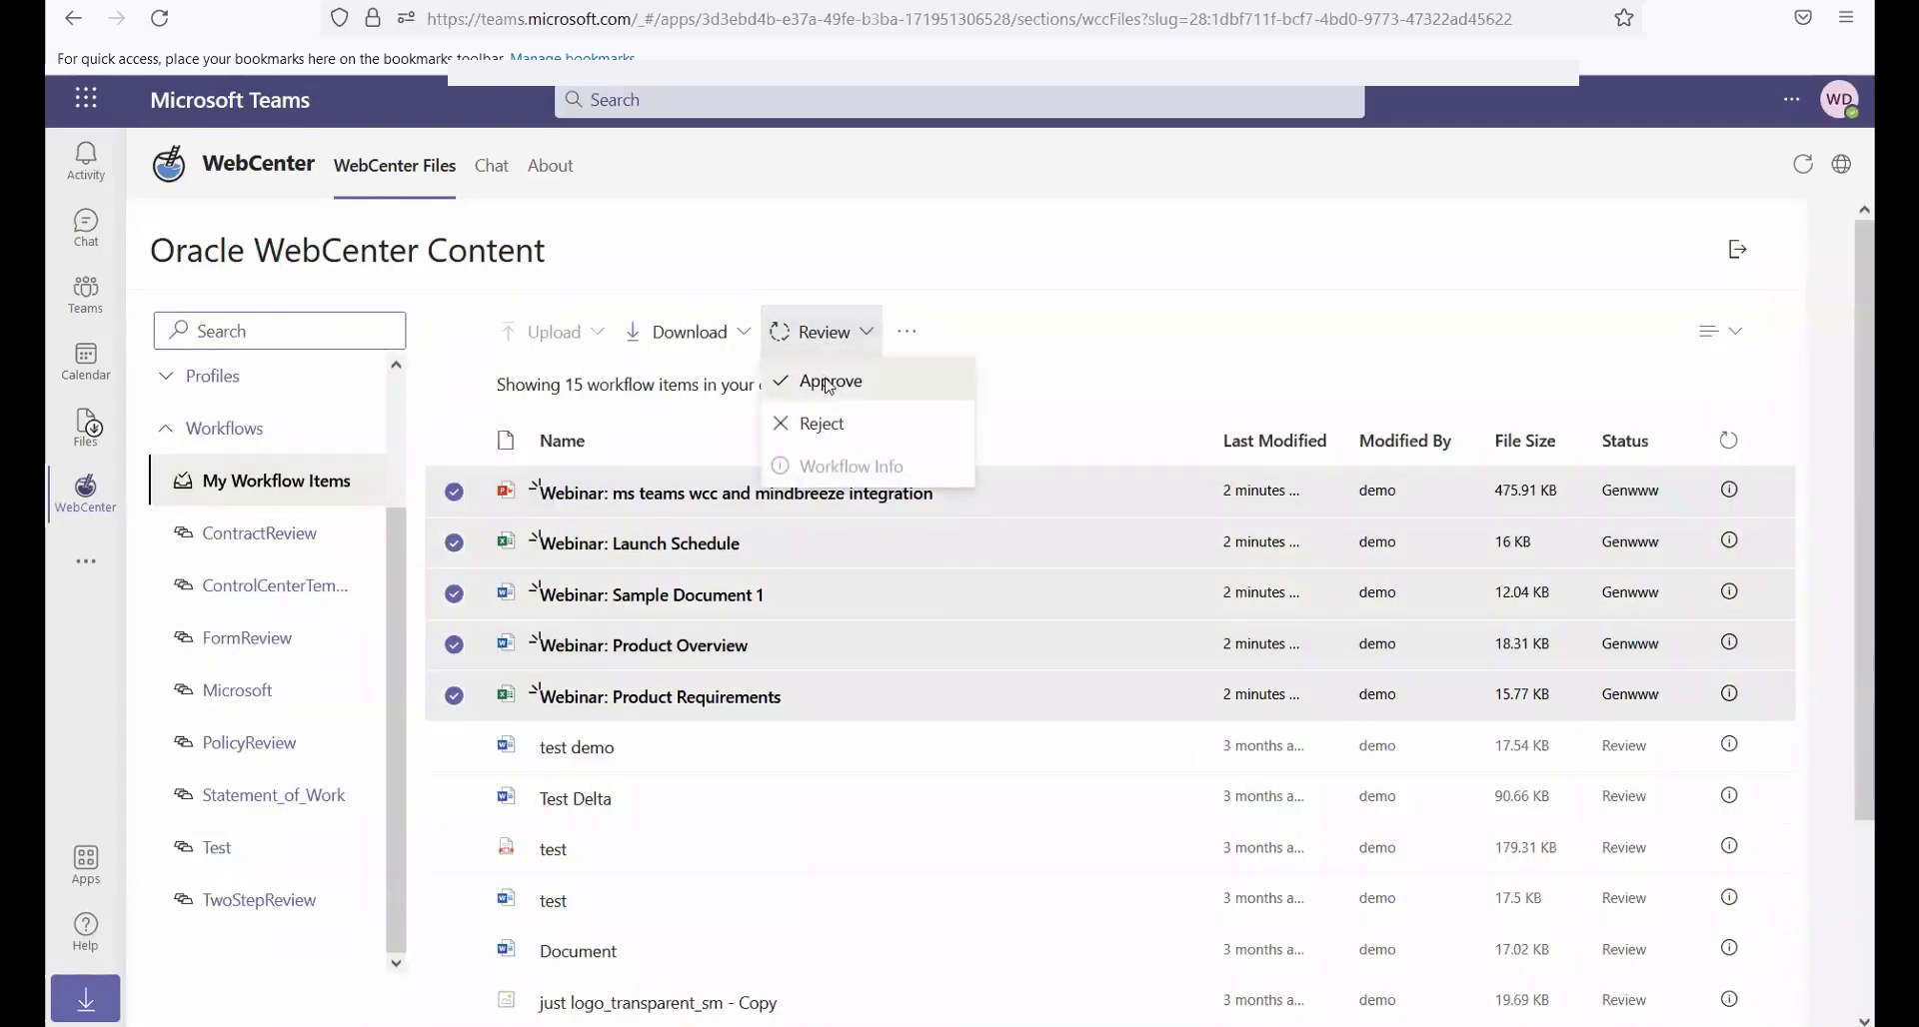
{"action": "left_click", "coordinate": [827, 383]}
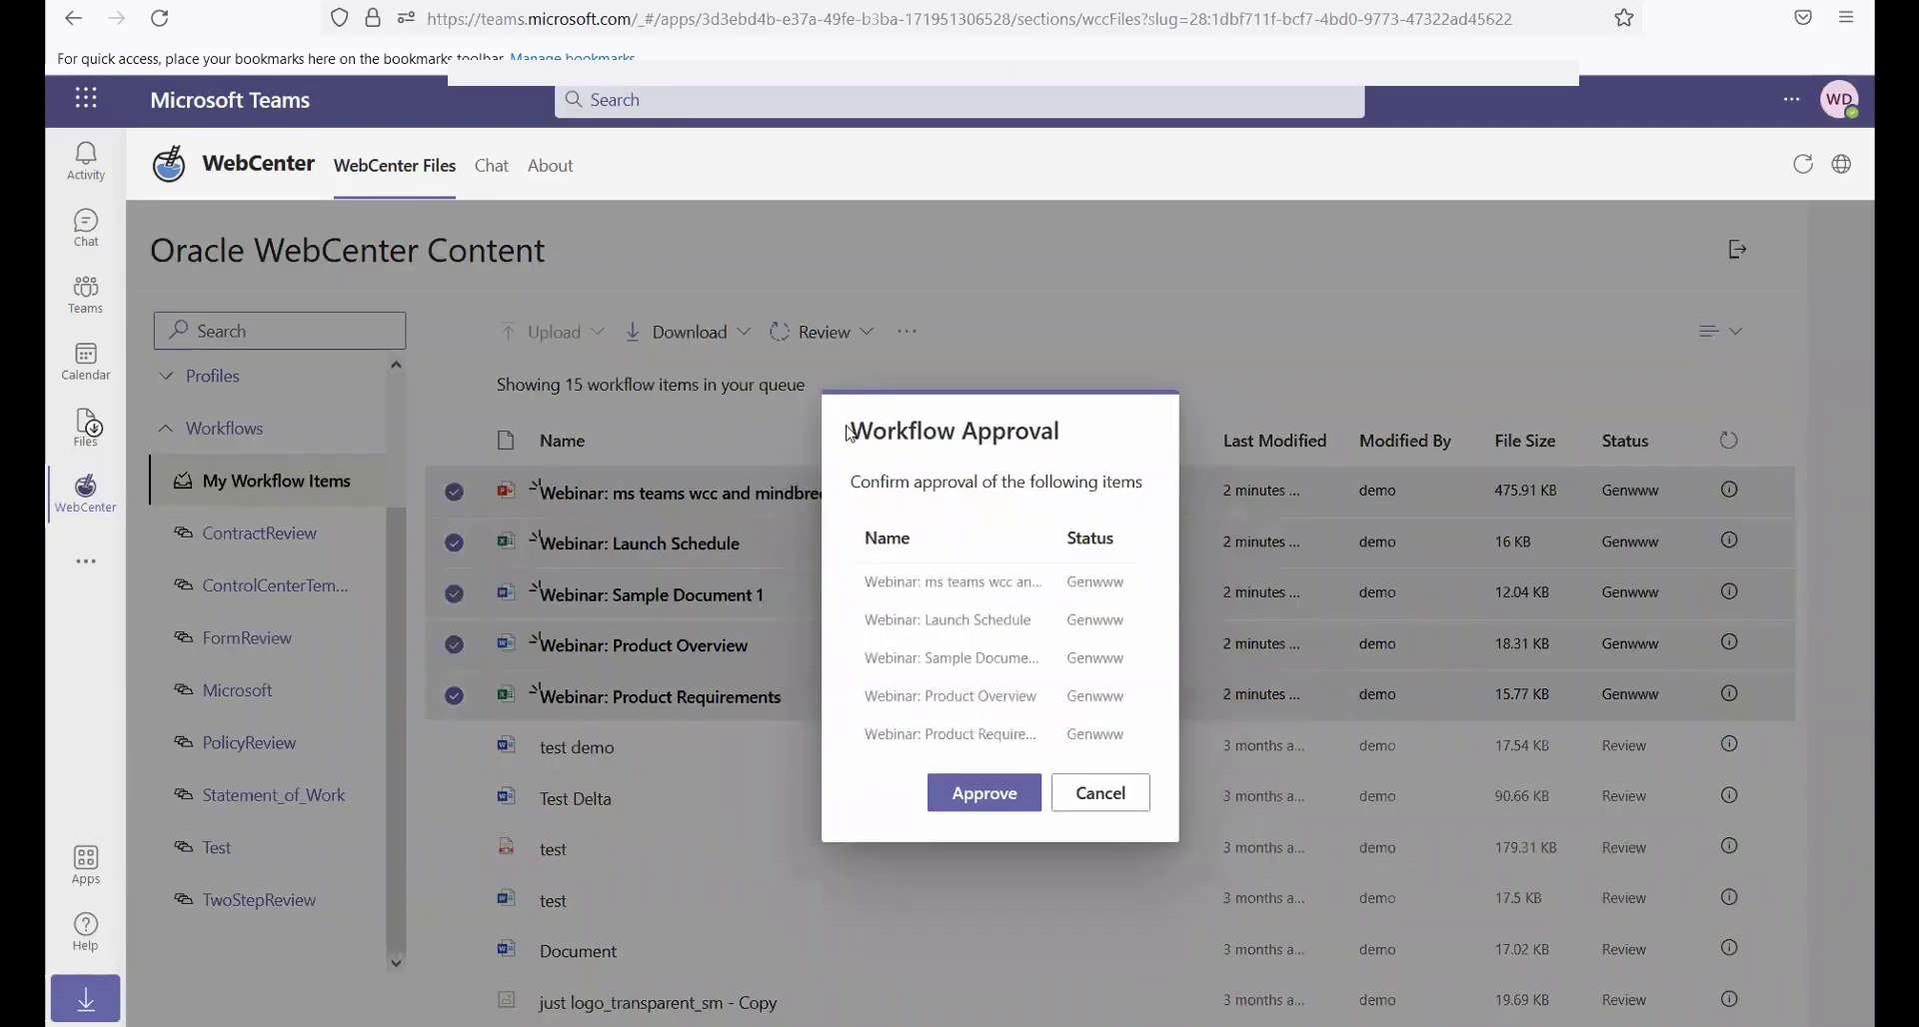
{"action": "left_click", "coordinate": [1004, 800]}
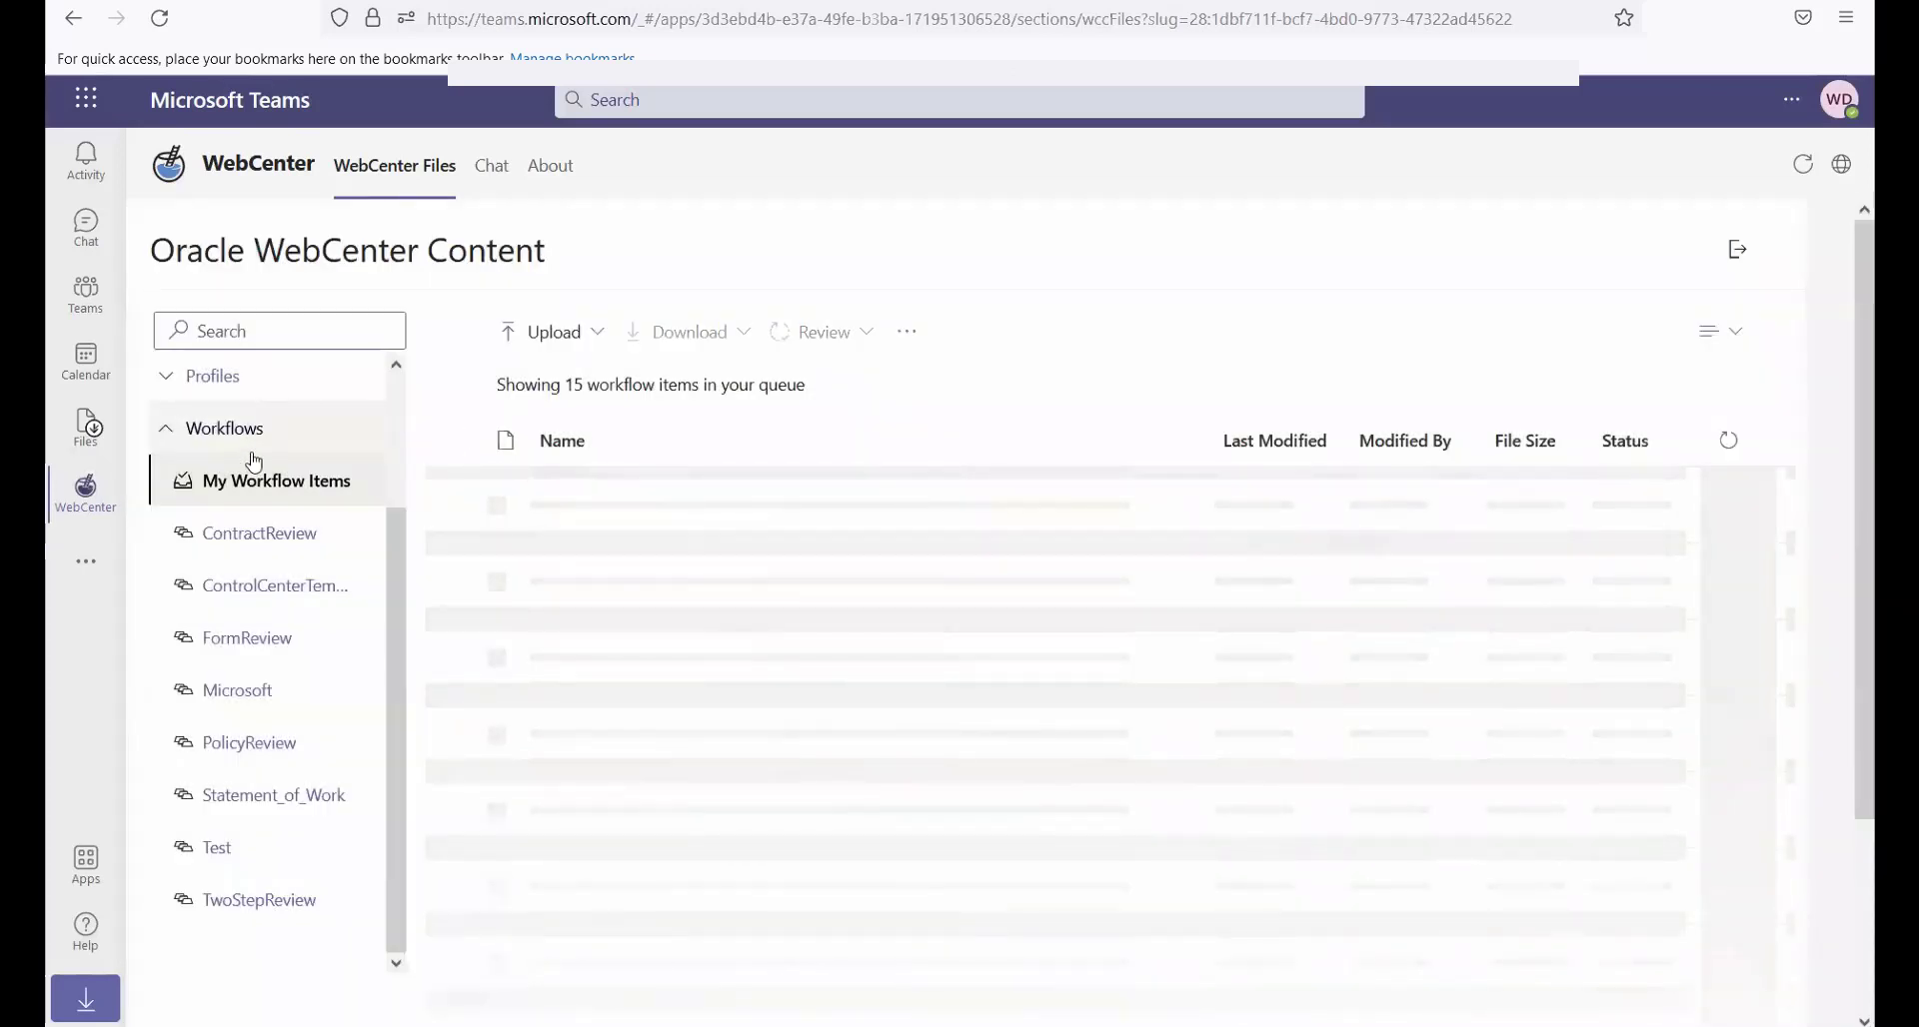
Delete the selected revision of all five Webinar files from the recent items
{"action": "scroll", "coordinate": [248, 461], "scroll_direction": "up", "scroll_amount": 2}
{"action": "left_click", "coordinate": [230, 388]}
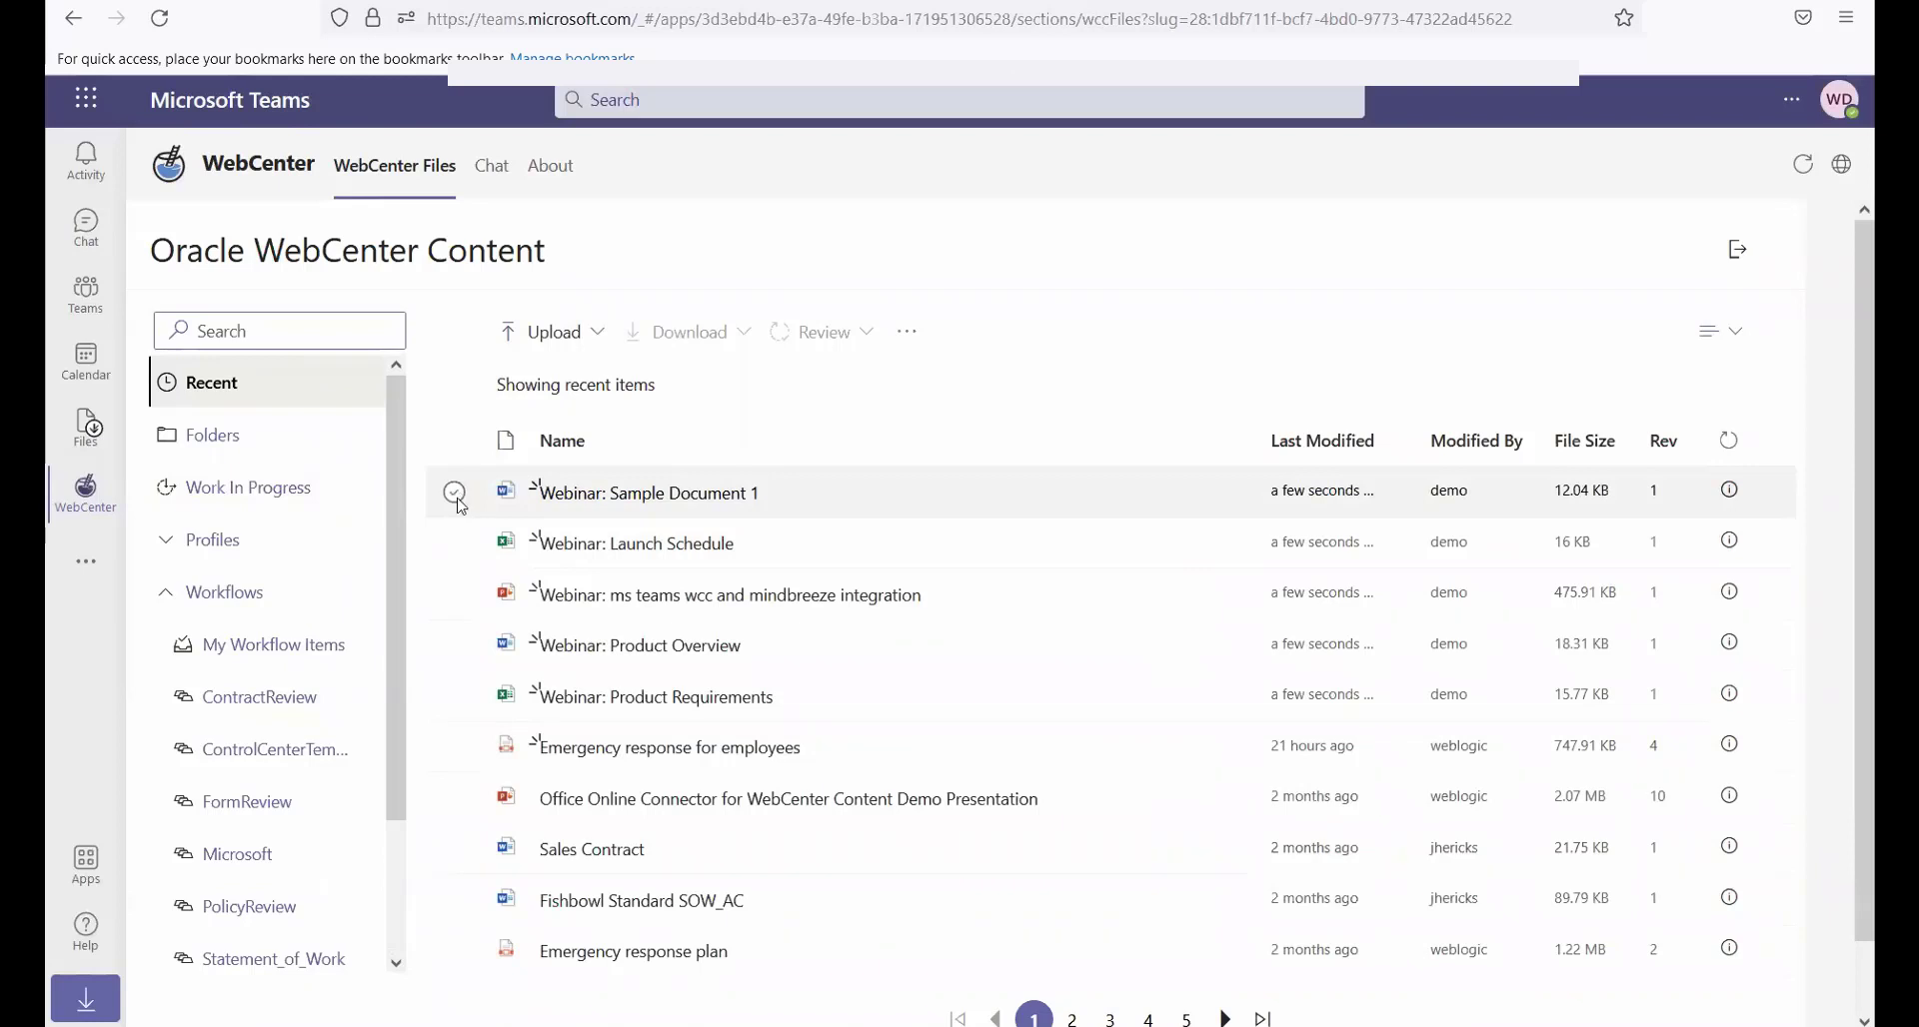
{"action": "left_click", "coordinate": [455, 494]}
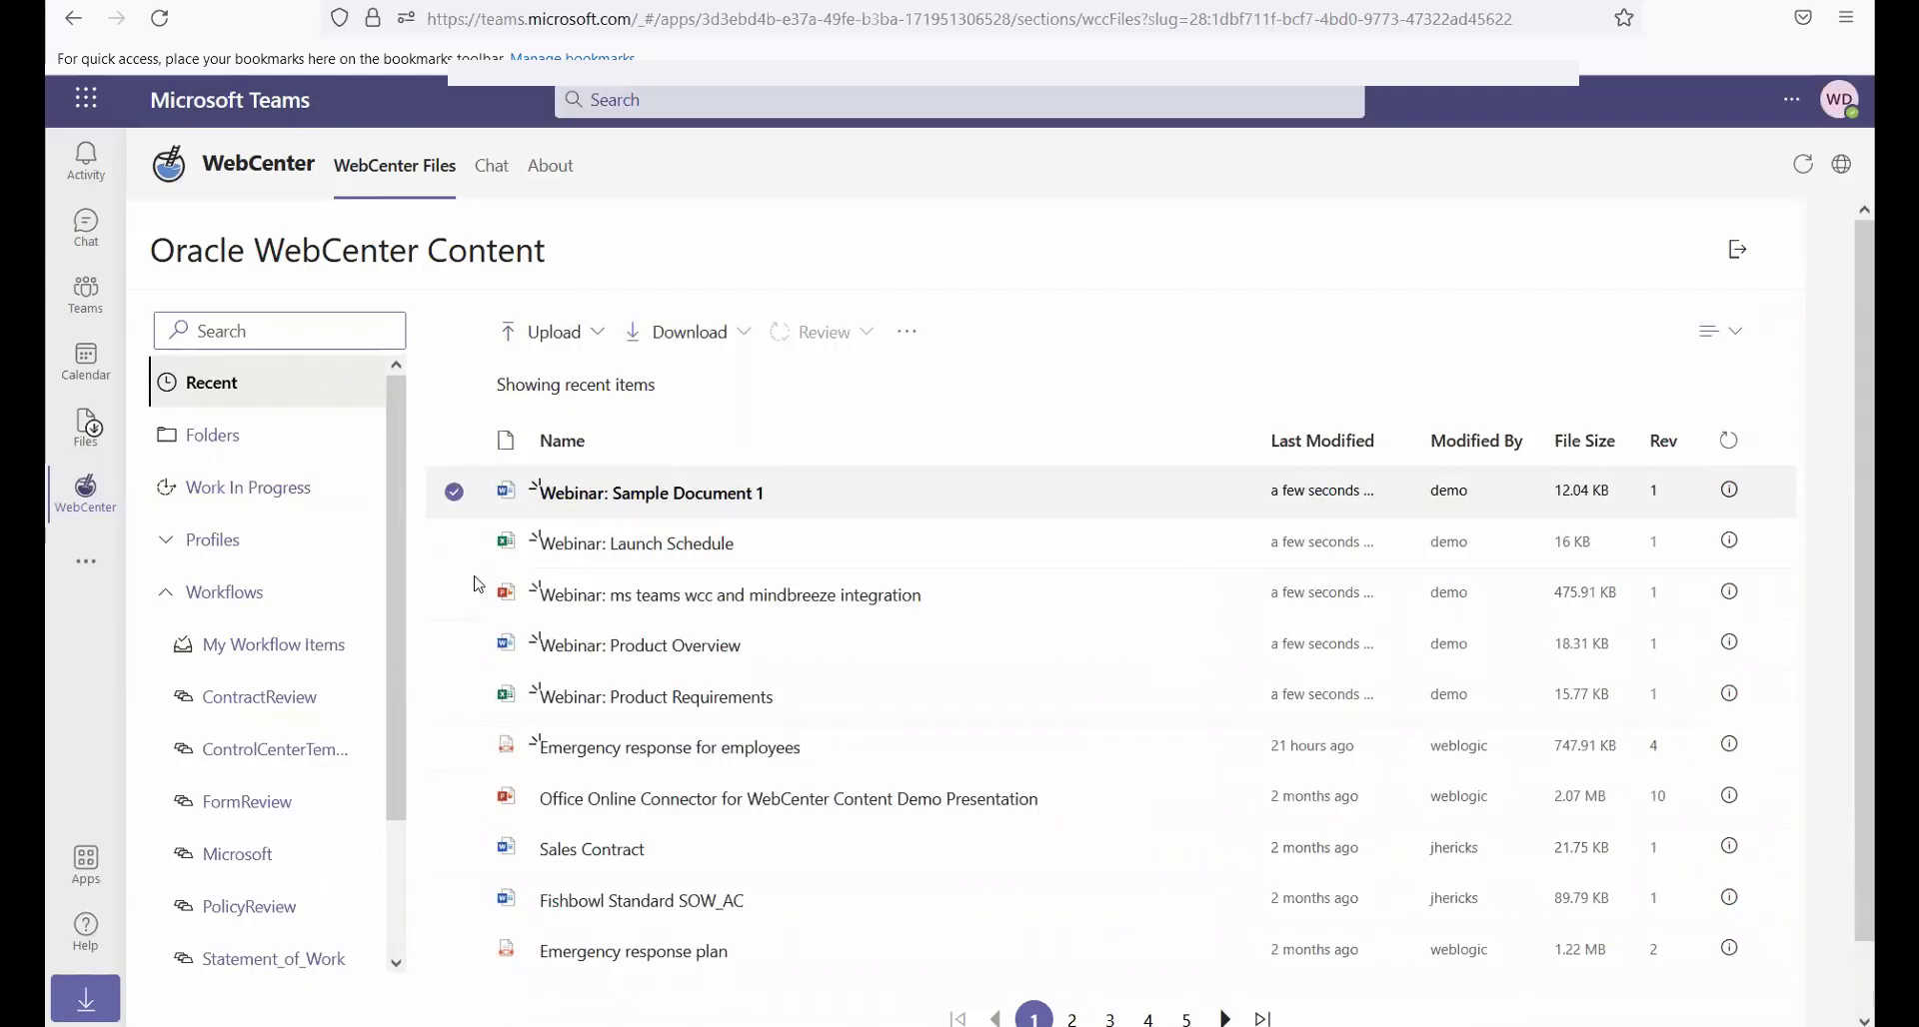
{"action": "left_click", "coordinate": [455, 697], "text": "shift"}
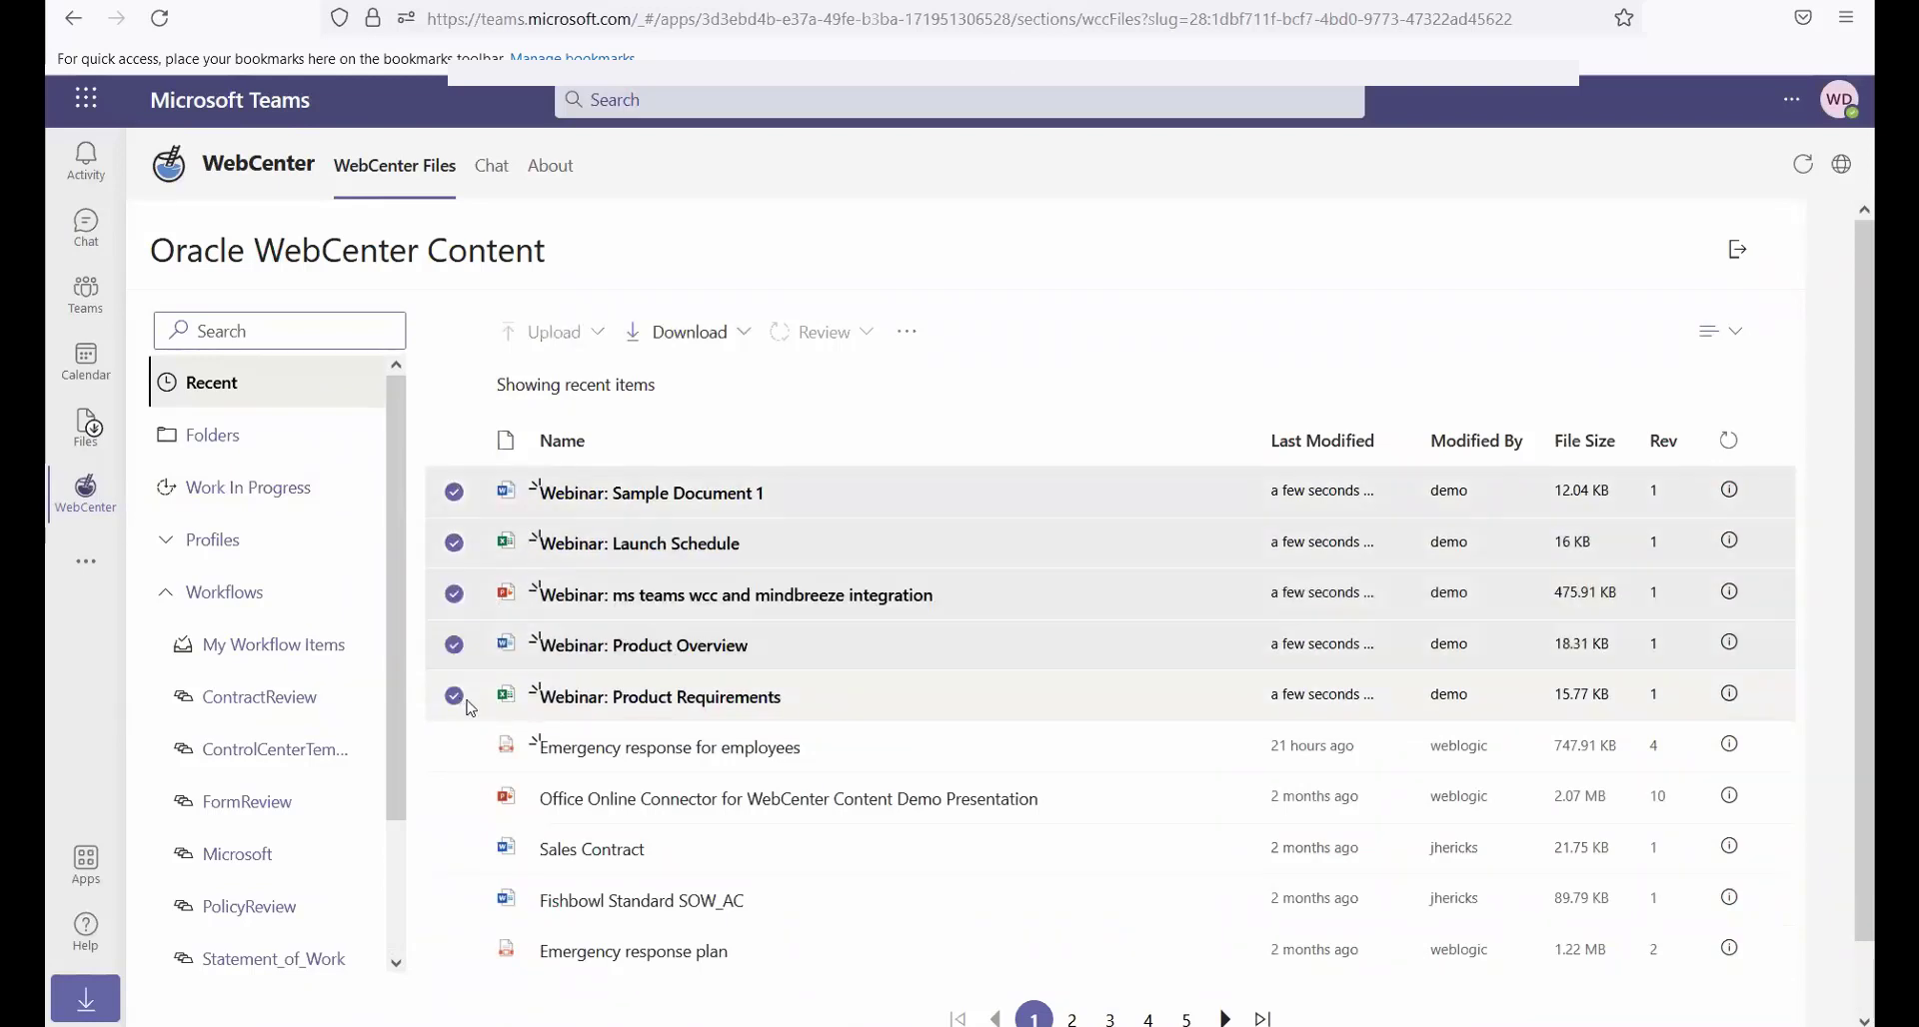
{"action": "left_click", "coordinate": [907, 340]}
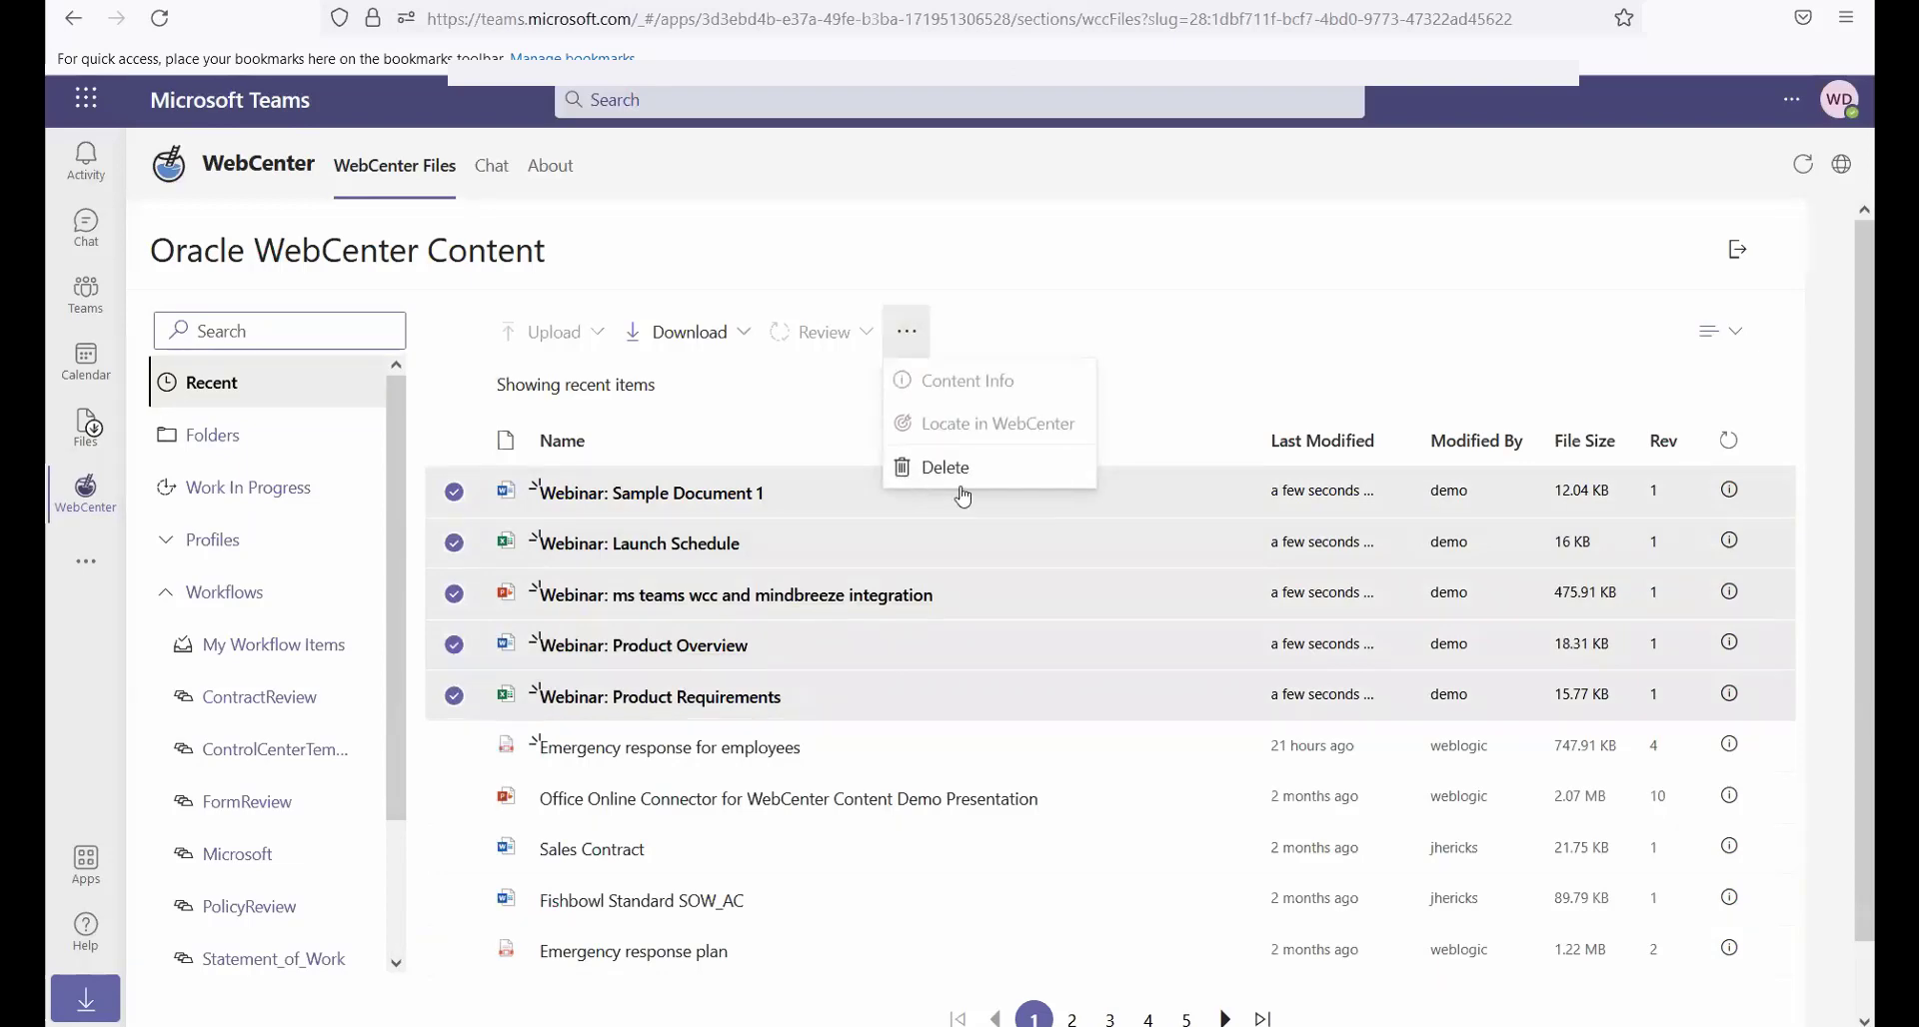
{"action": "left_click", "coordinate": [949, 471]}
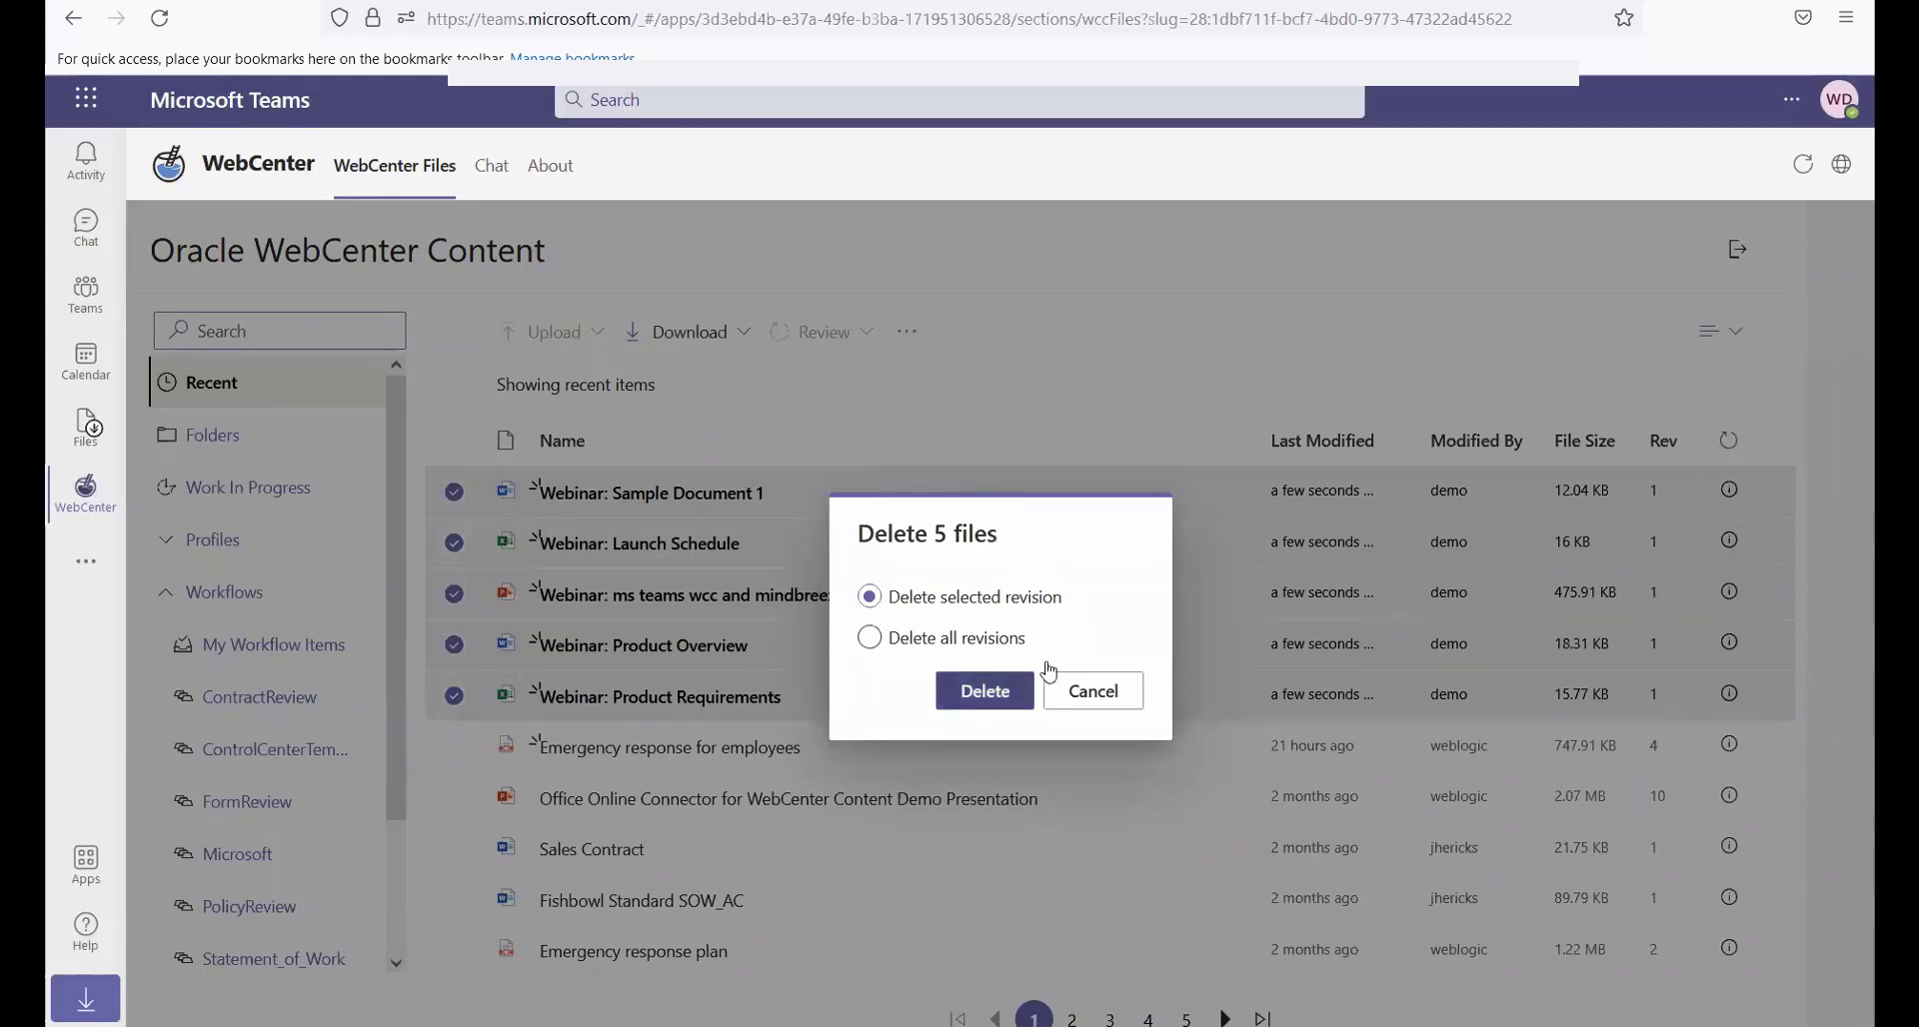
{"action": "left_click", "coordinate": [999, 689]}
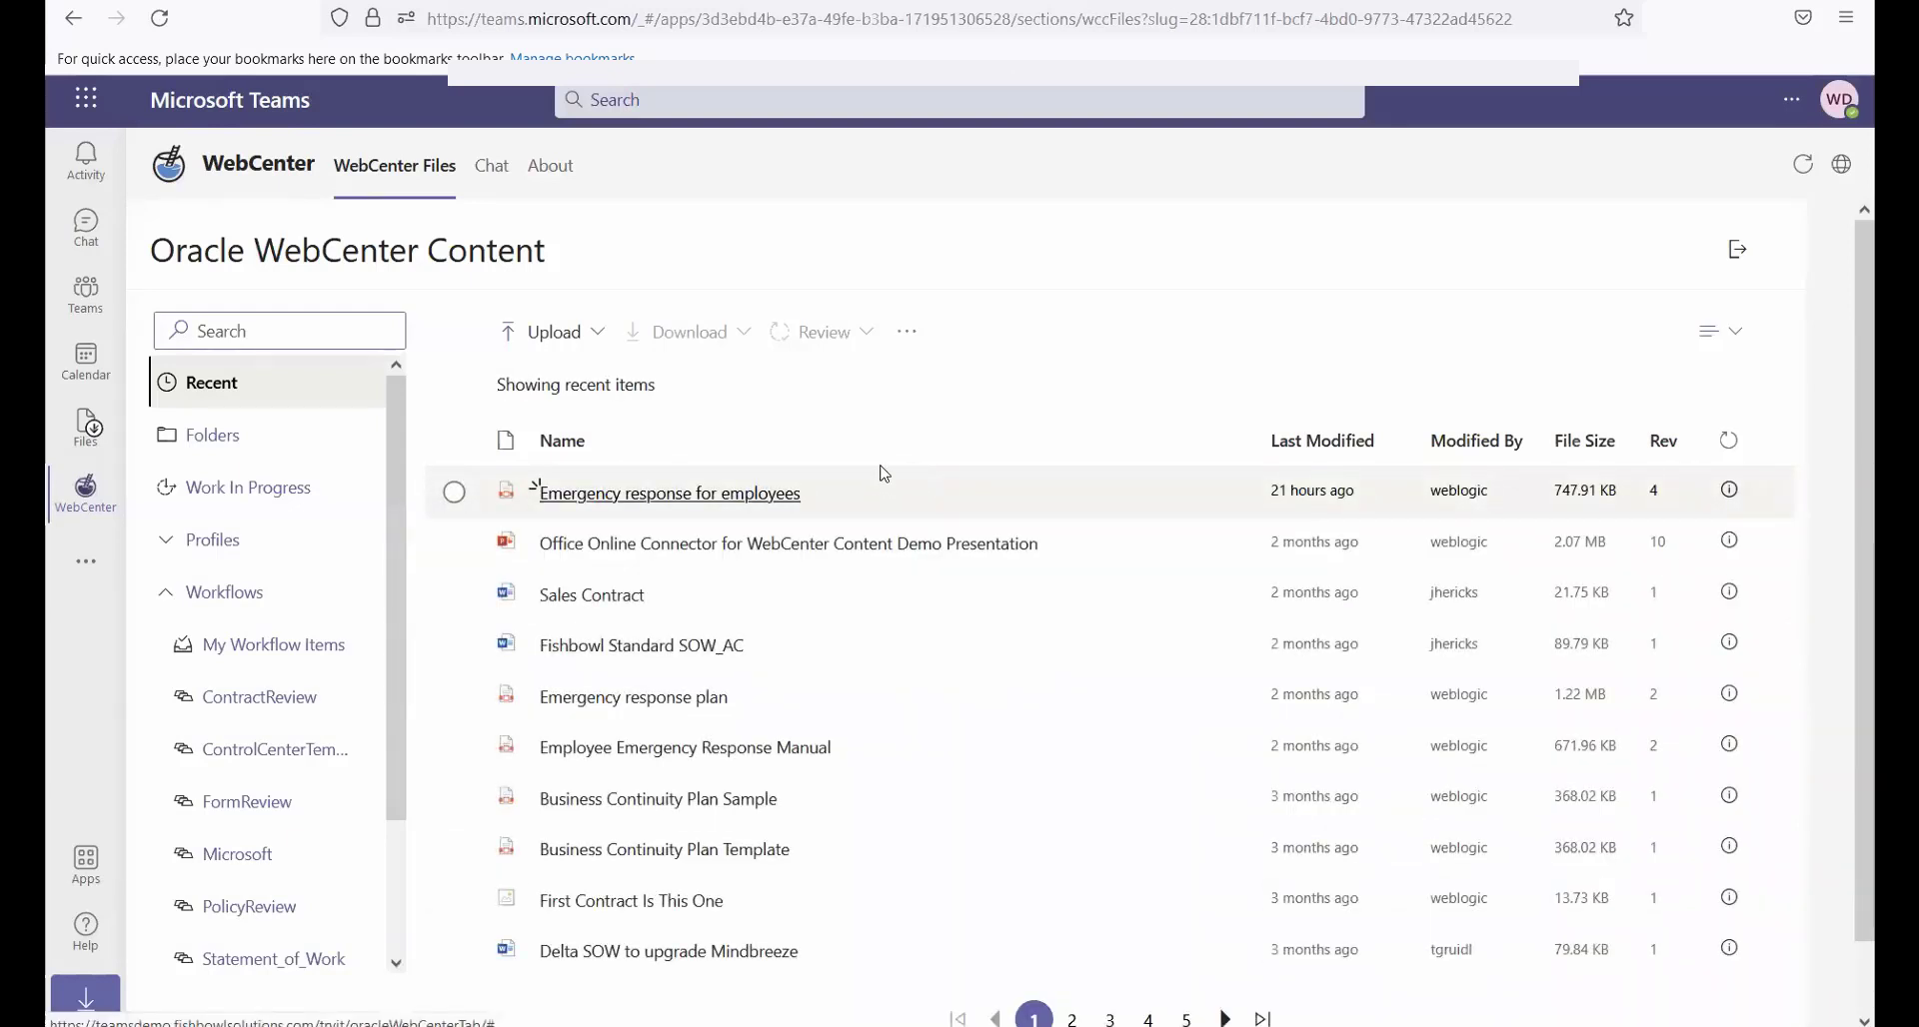
Select Sales Contract and Fishbowl Standard SOW_AC, and request their Web renditions as a zipped device download without saving the zip file
{"action": "left_click", "coordinate": [455, 597]}
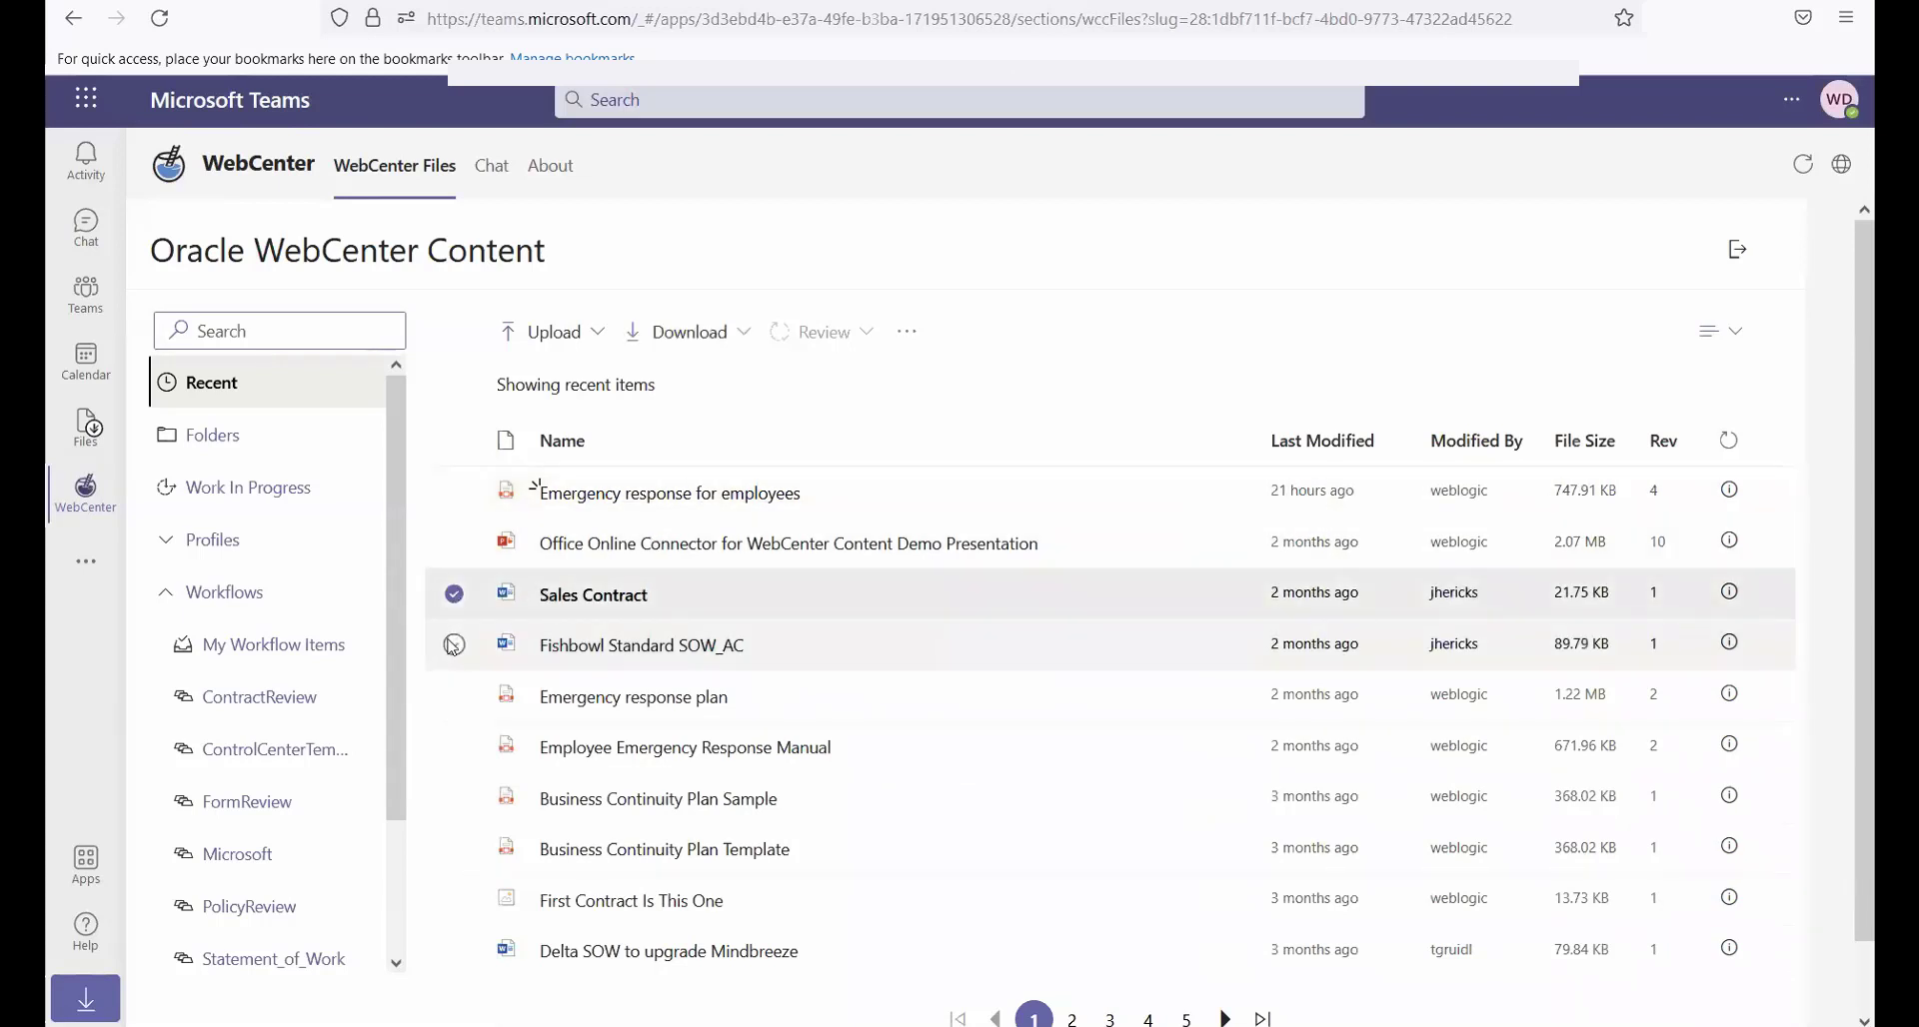
{"action": "left_click", "coordinate": [453, 646]}
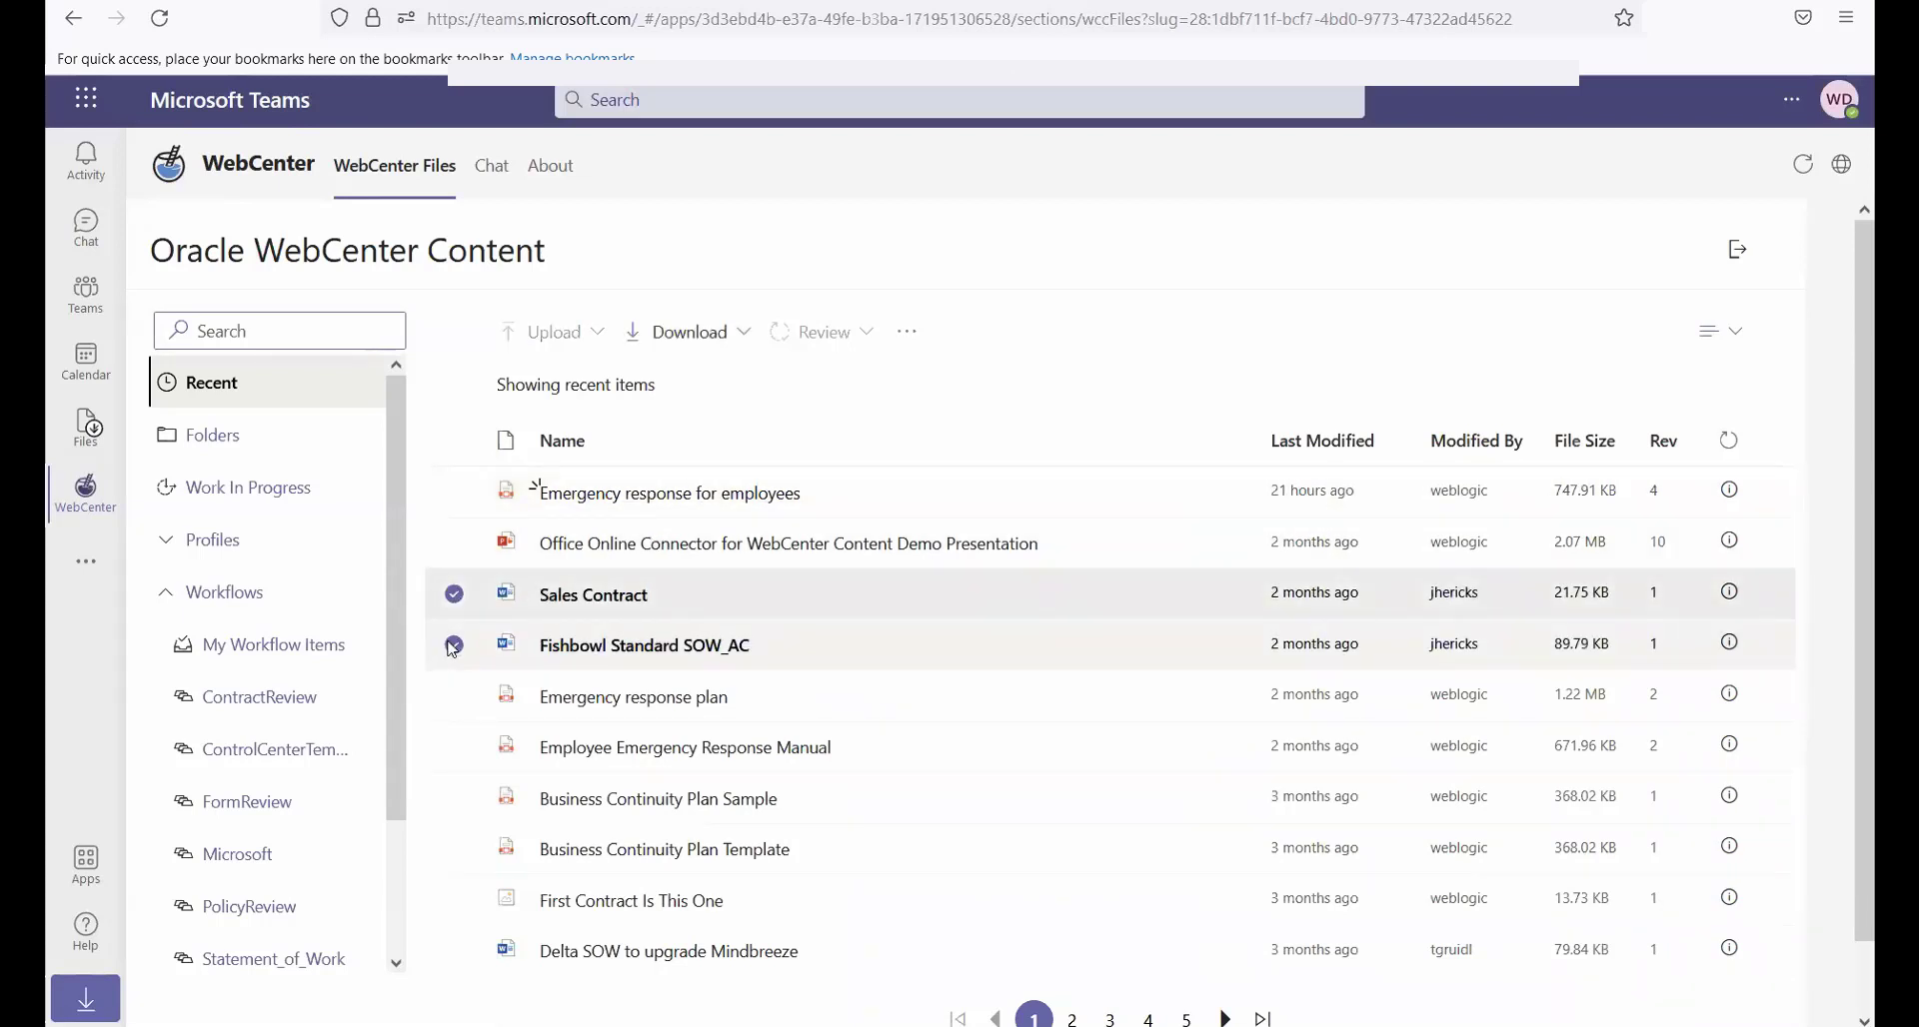
{"action": "left_click", "coordinate": [691, 344]}
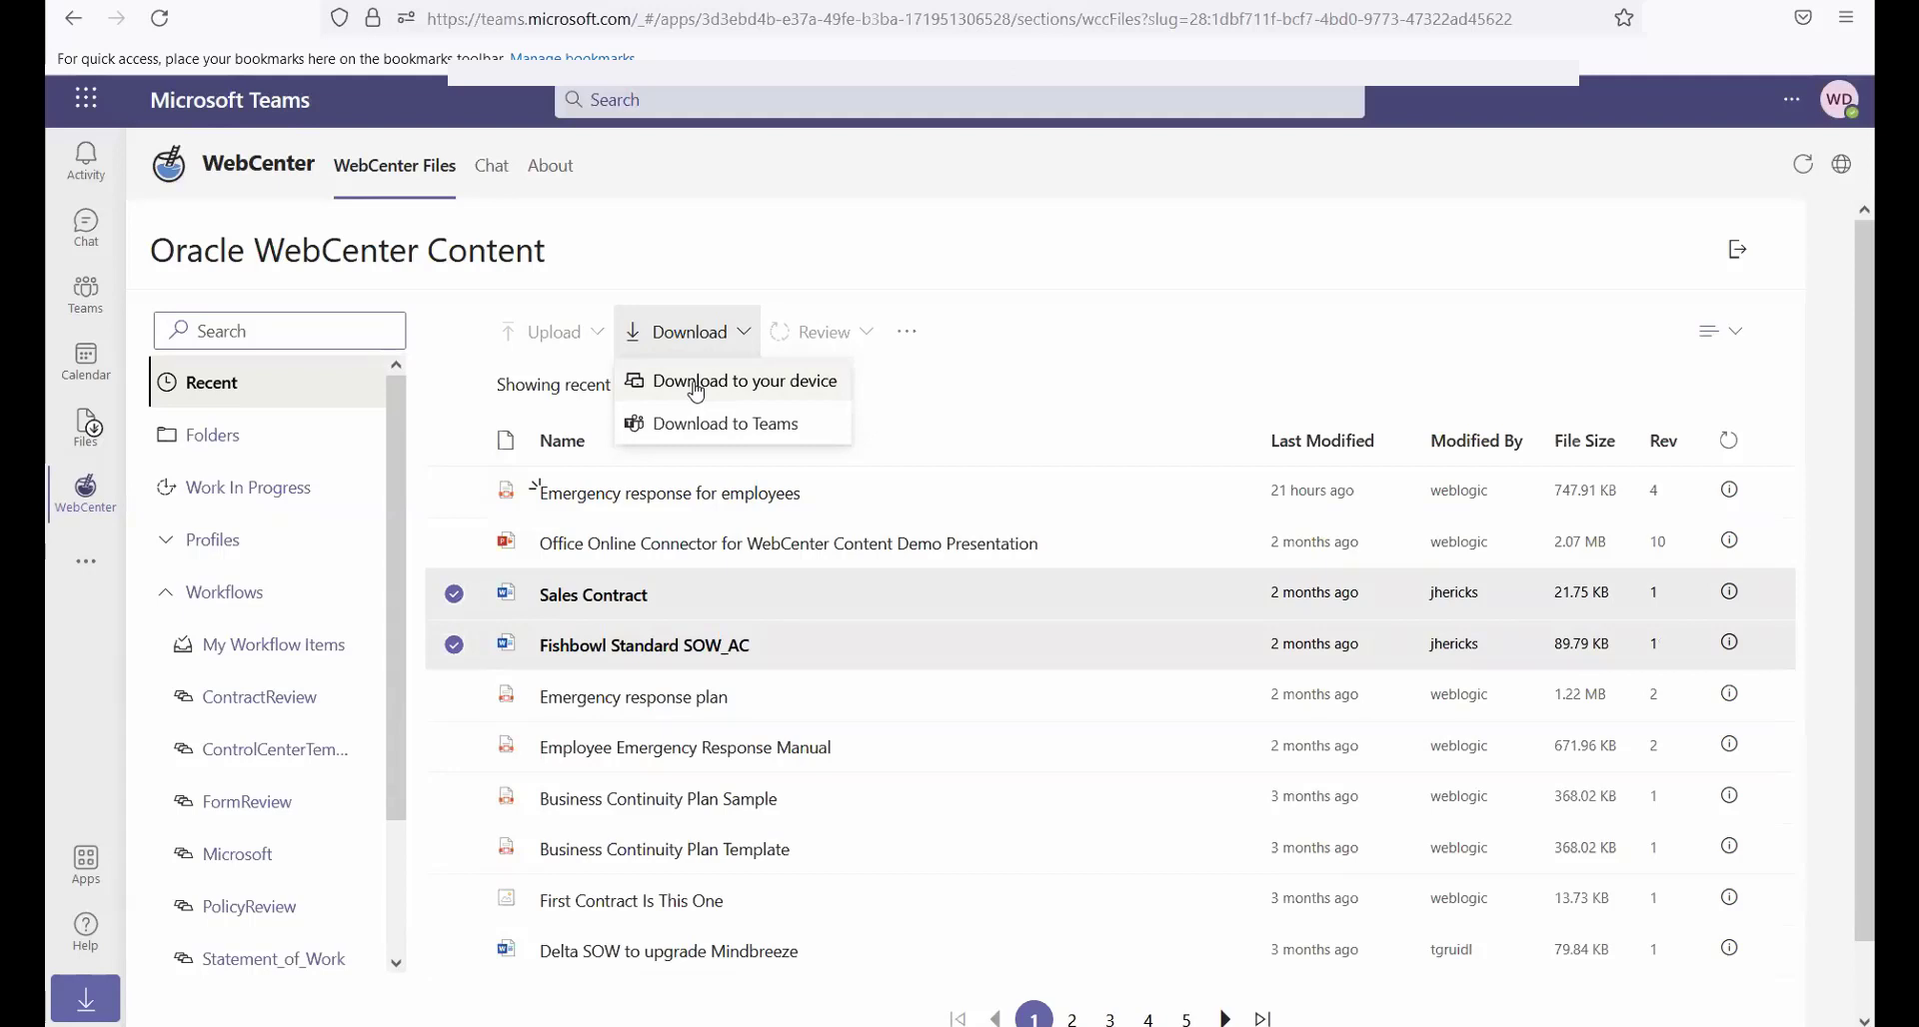
{"action": "left_click", "coordinate": [697, 388]}
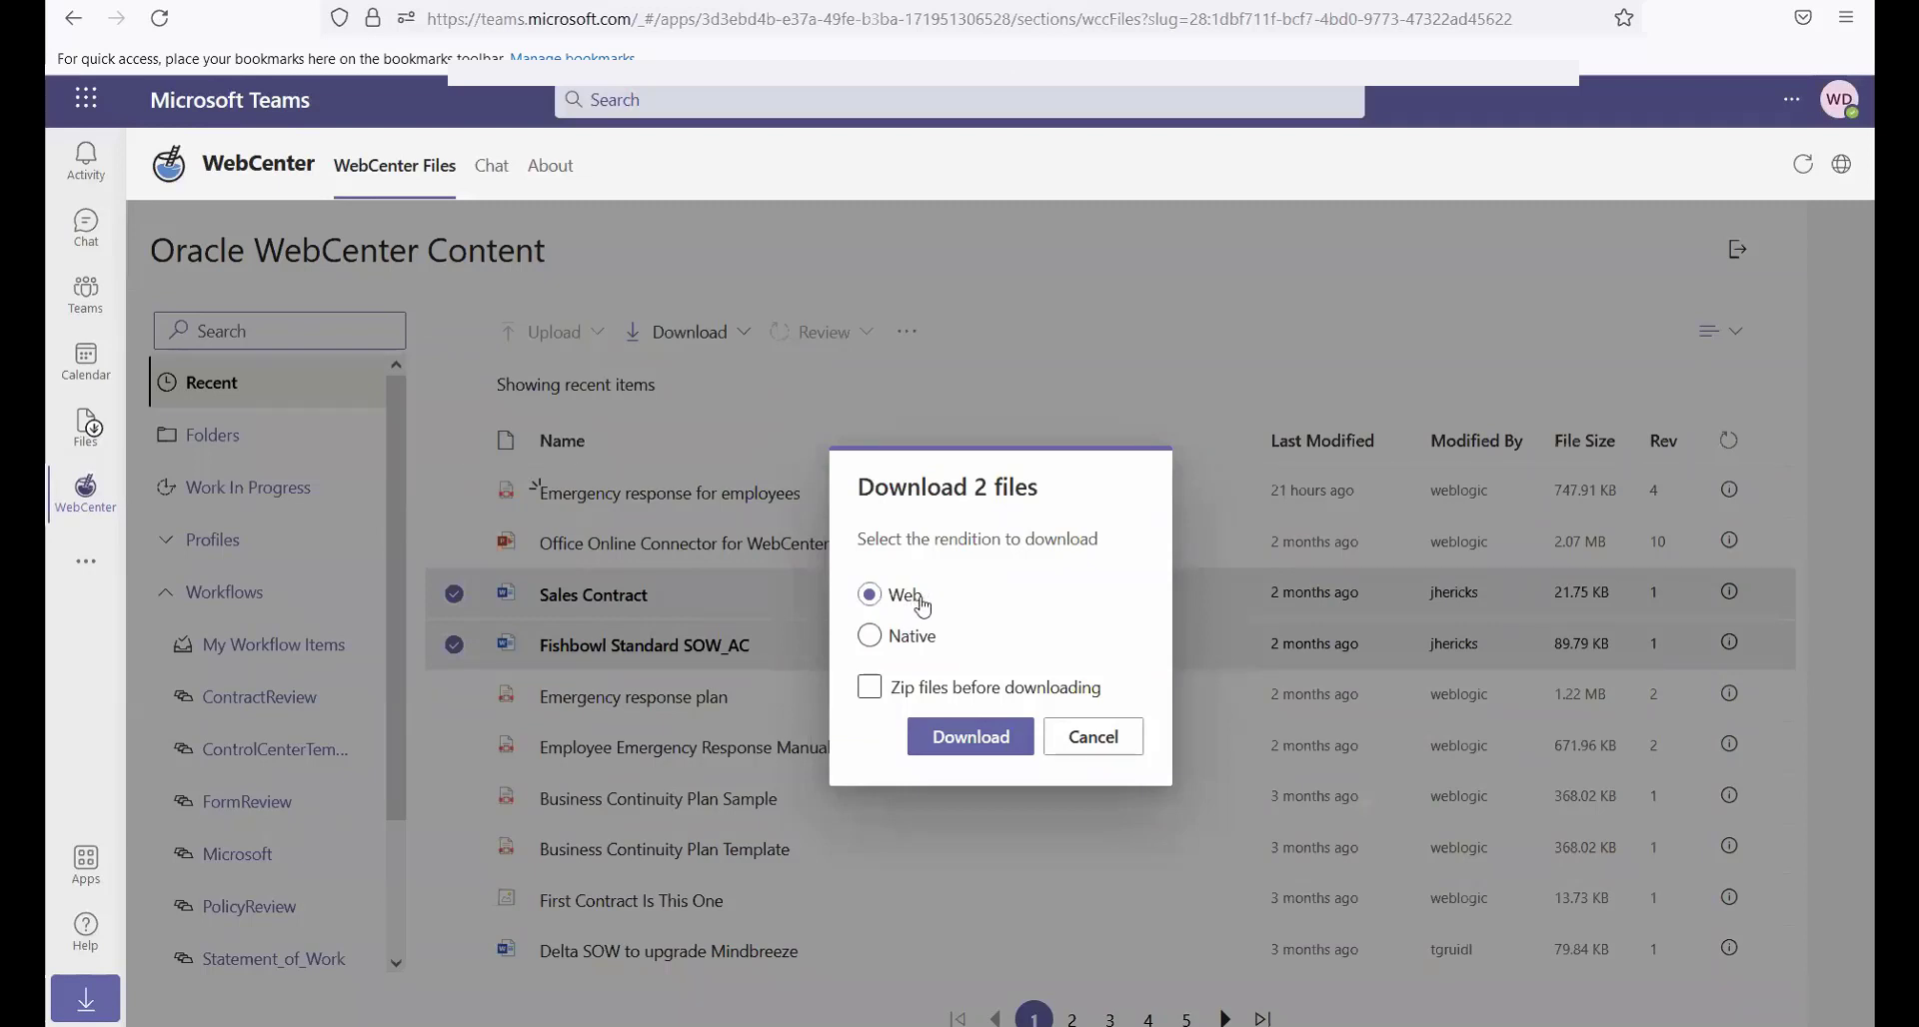
{"action": "left_click", "coordinate": [871, 689]}
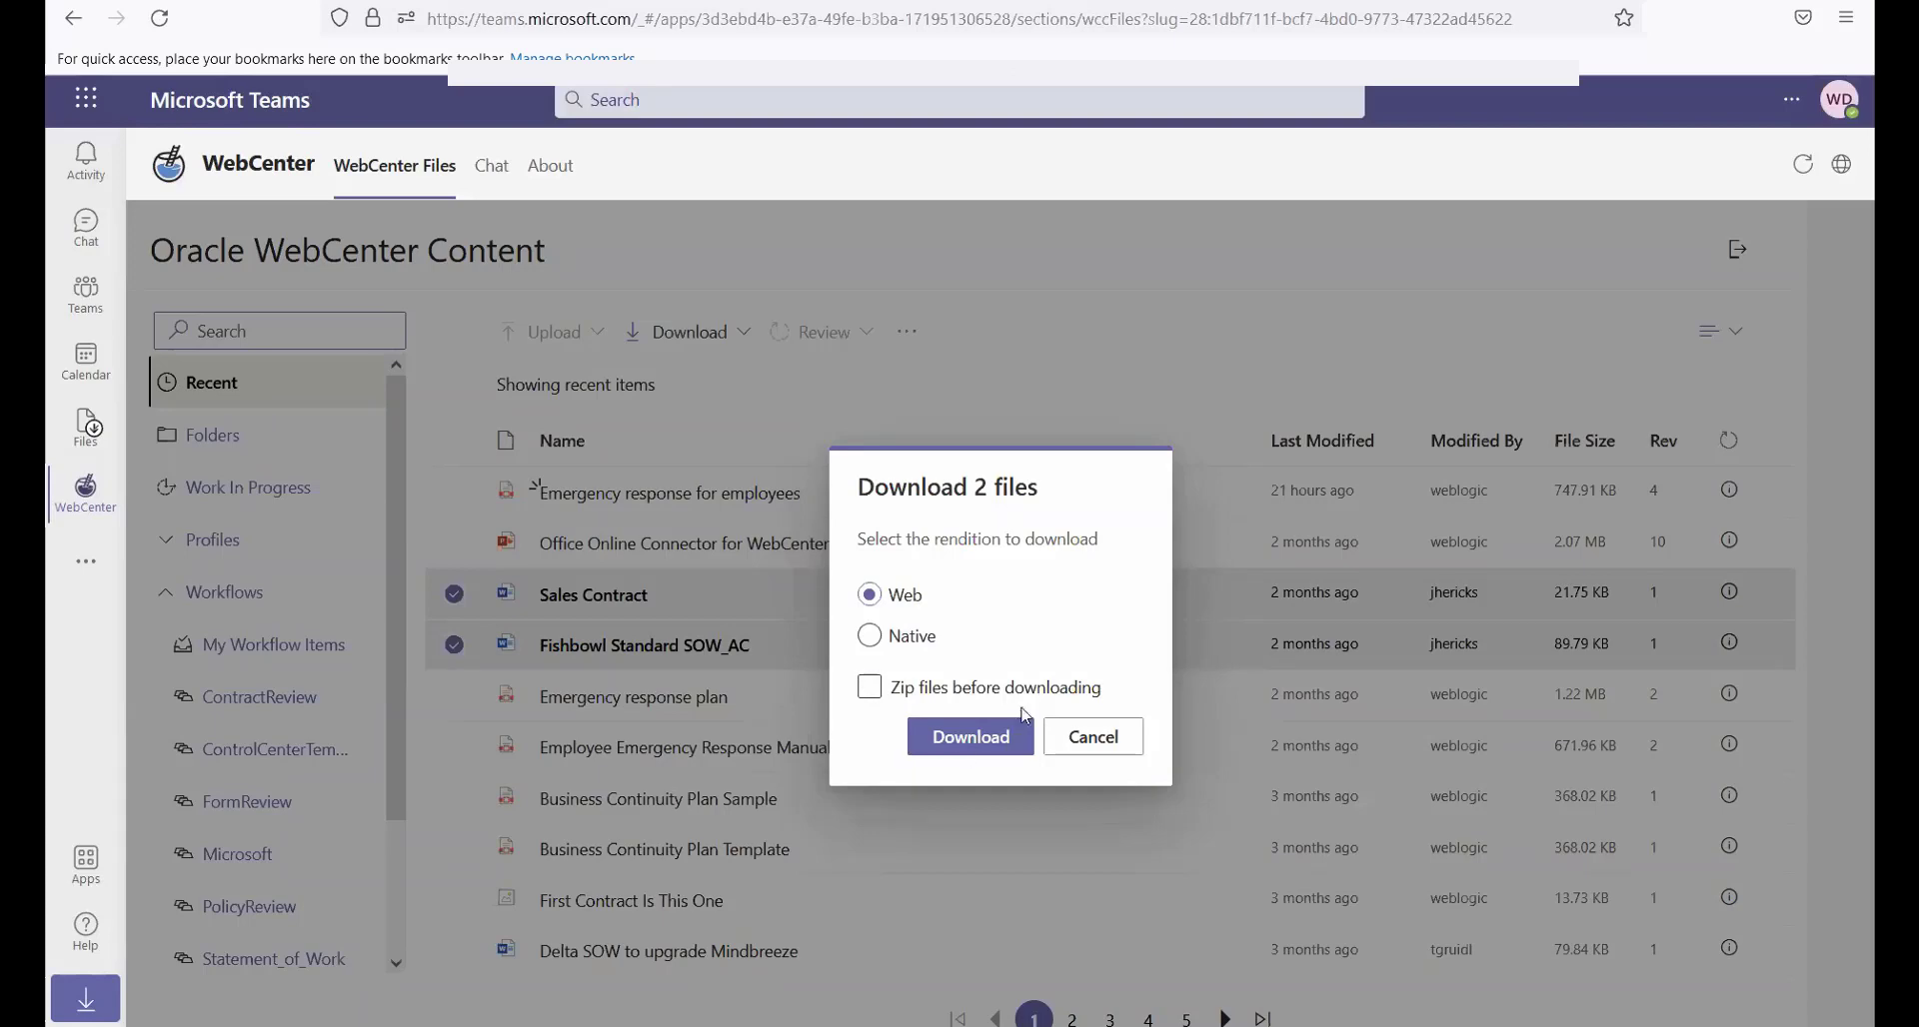
{"action": "left_click", "coordinate": [964, 742]}
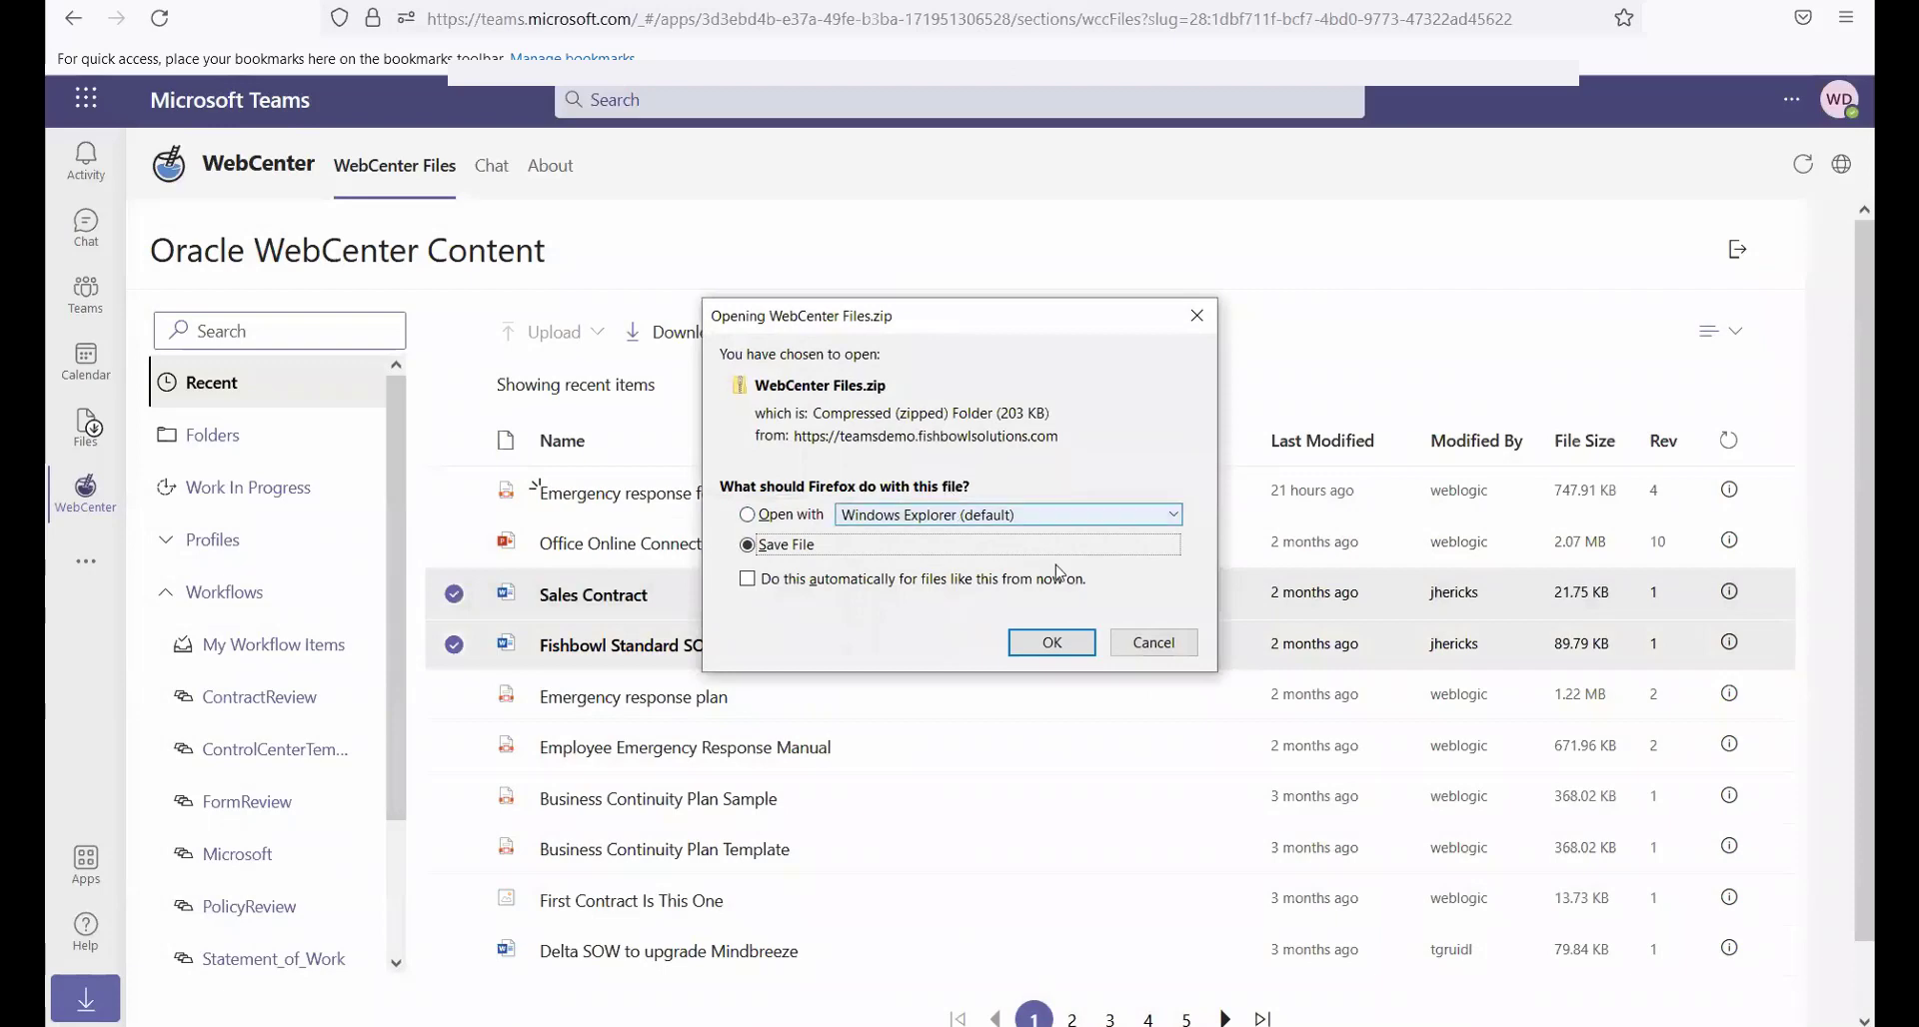
{"action": "left_click", "coordinate": [1156, 644]}
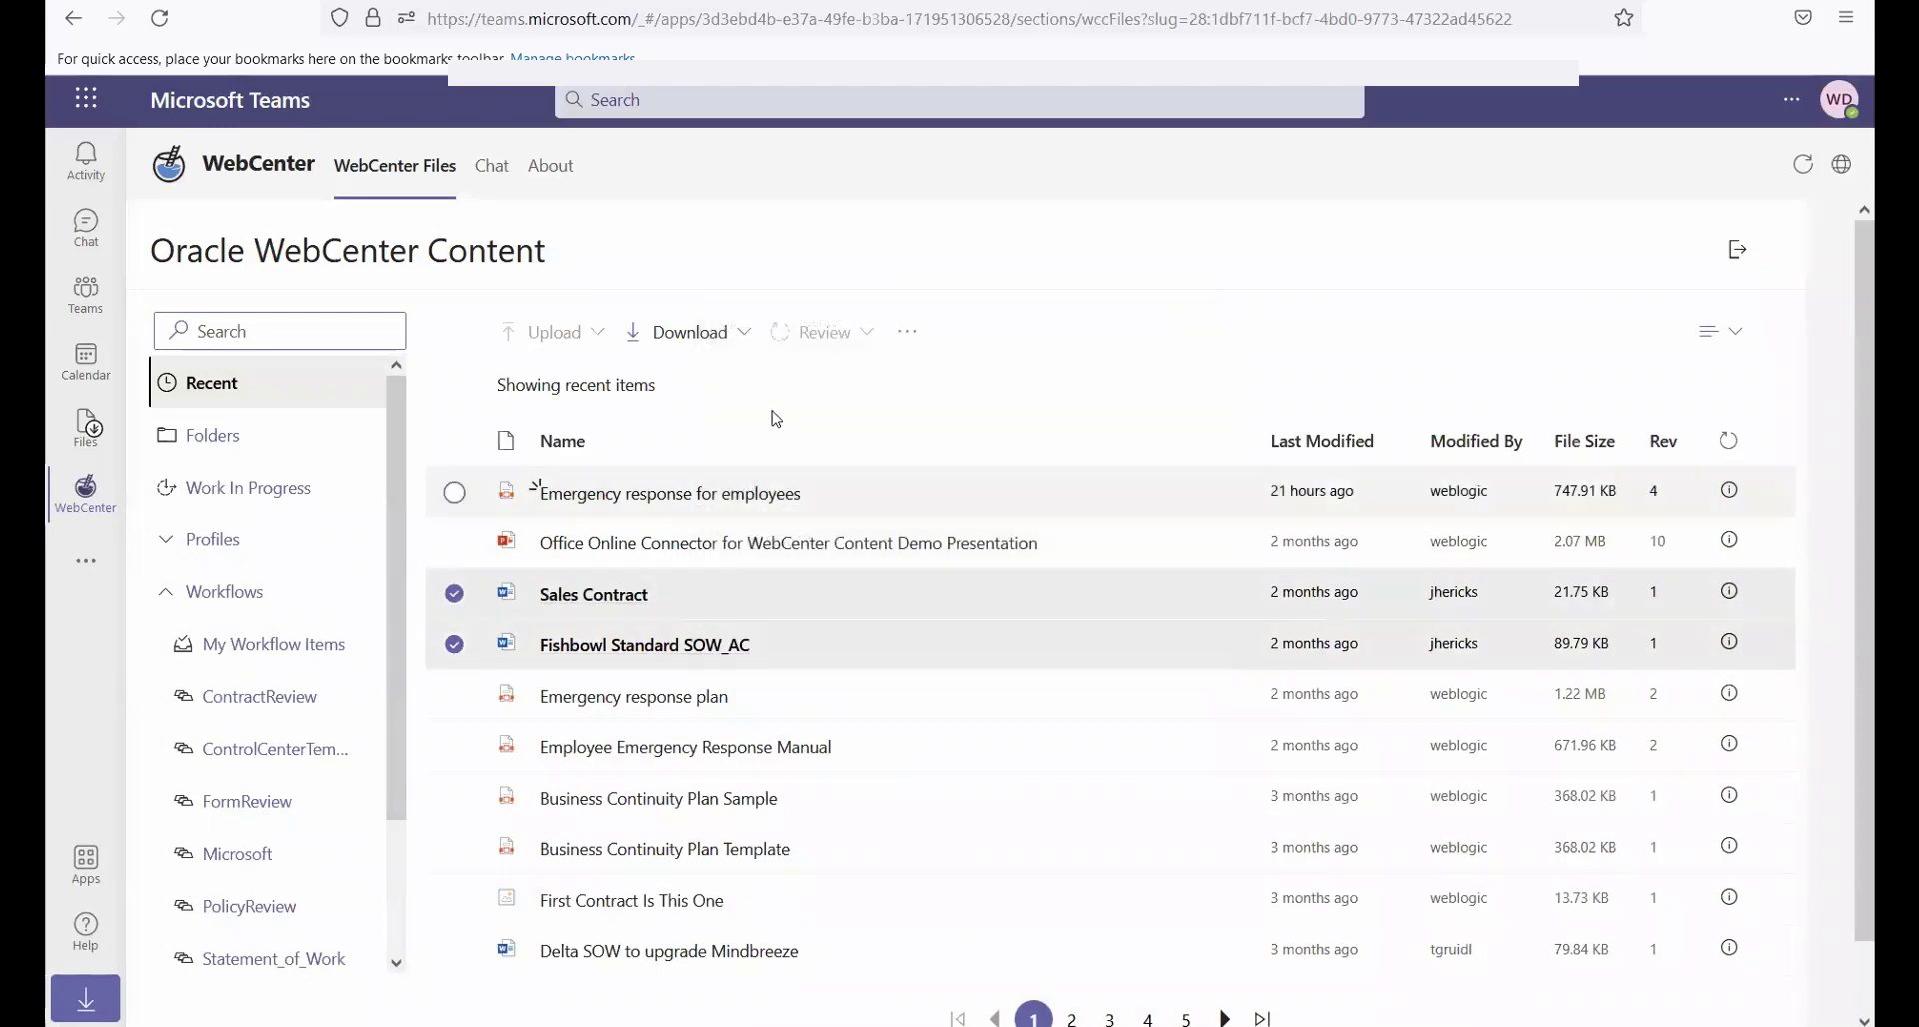
Download the two selected files to Teams, searching locations for "downloads" and choosing the Marketing Team's WebCenter Downloads folder
{"action": "left_click", "coordinate": [686, 332]}
{"action": "left_click", "coordinate": [693, 428]}
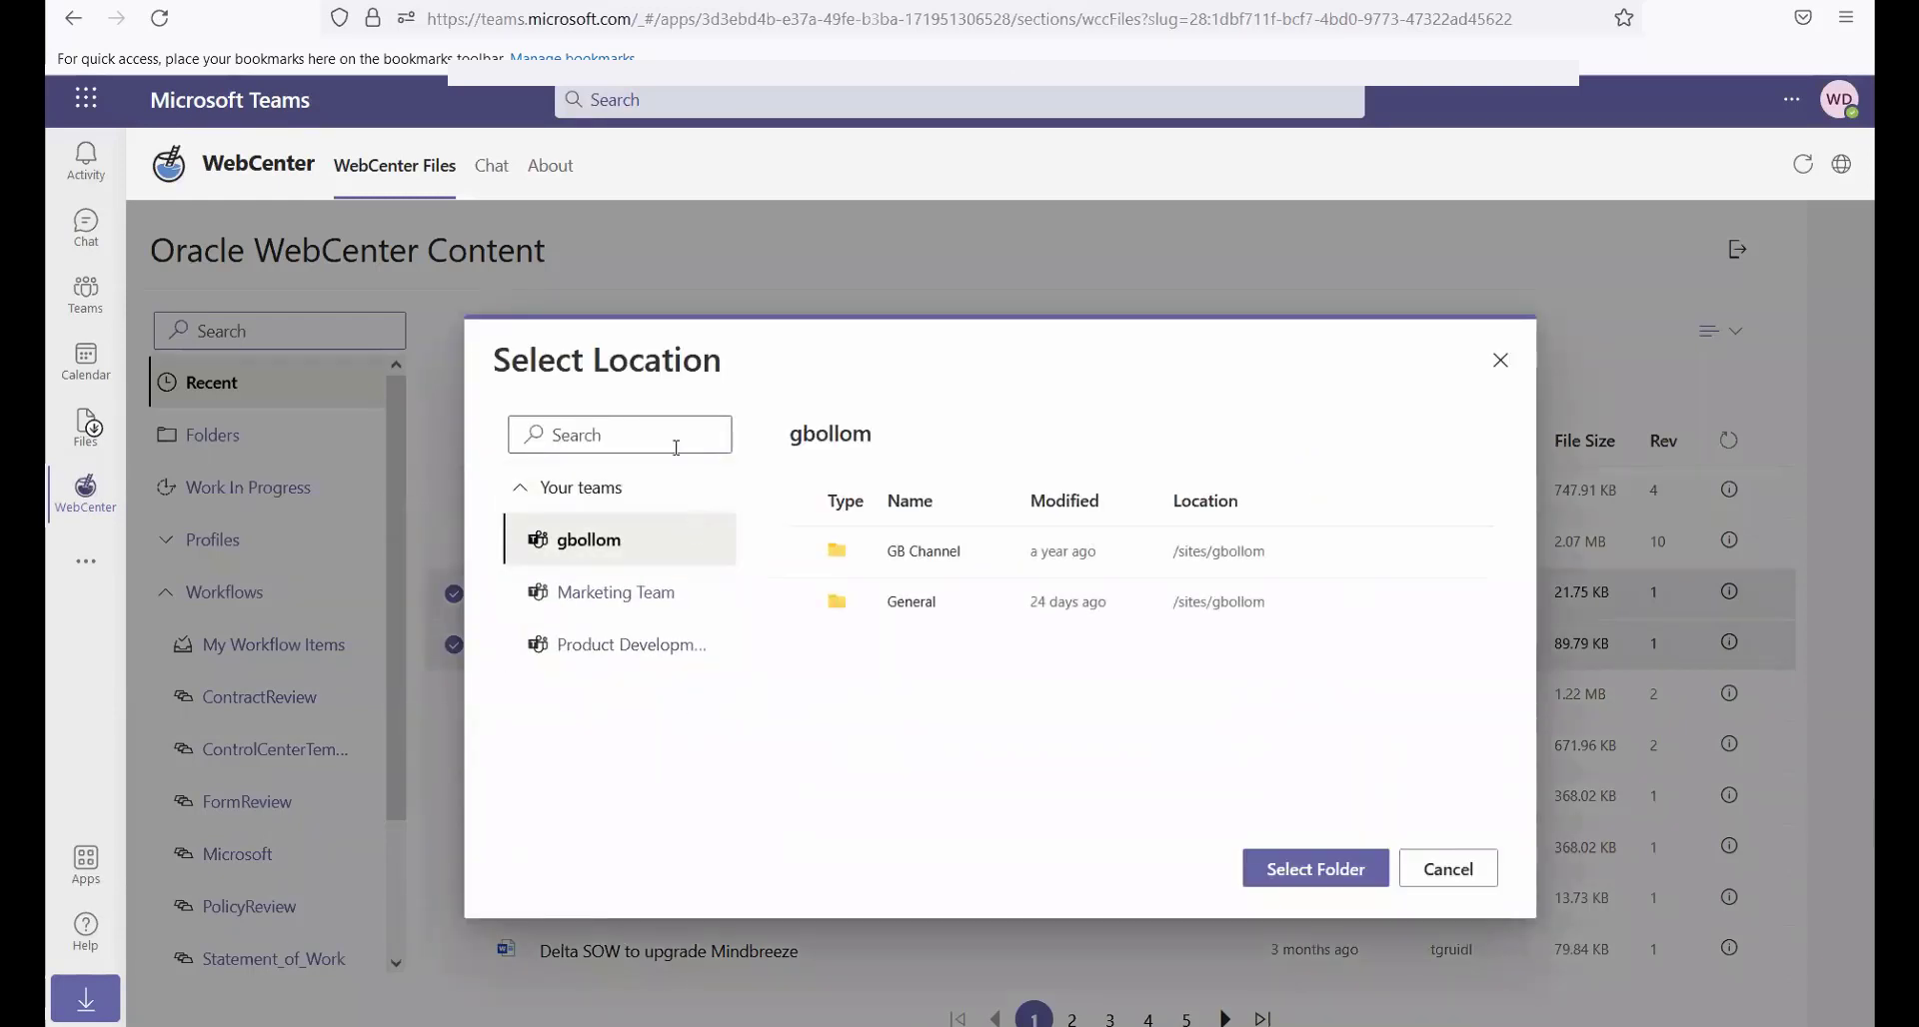
{"action": "left_click", "coordinate": [666, 435]}
{"action": "type", "text": "dowloads"}
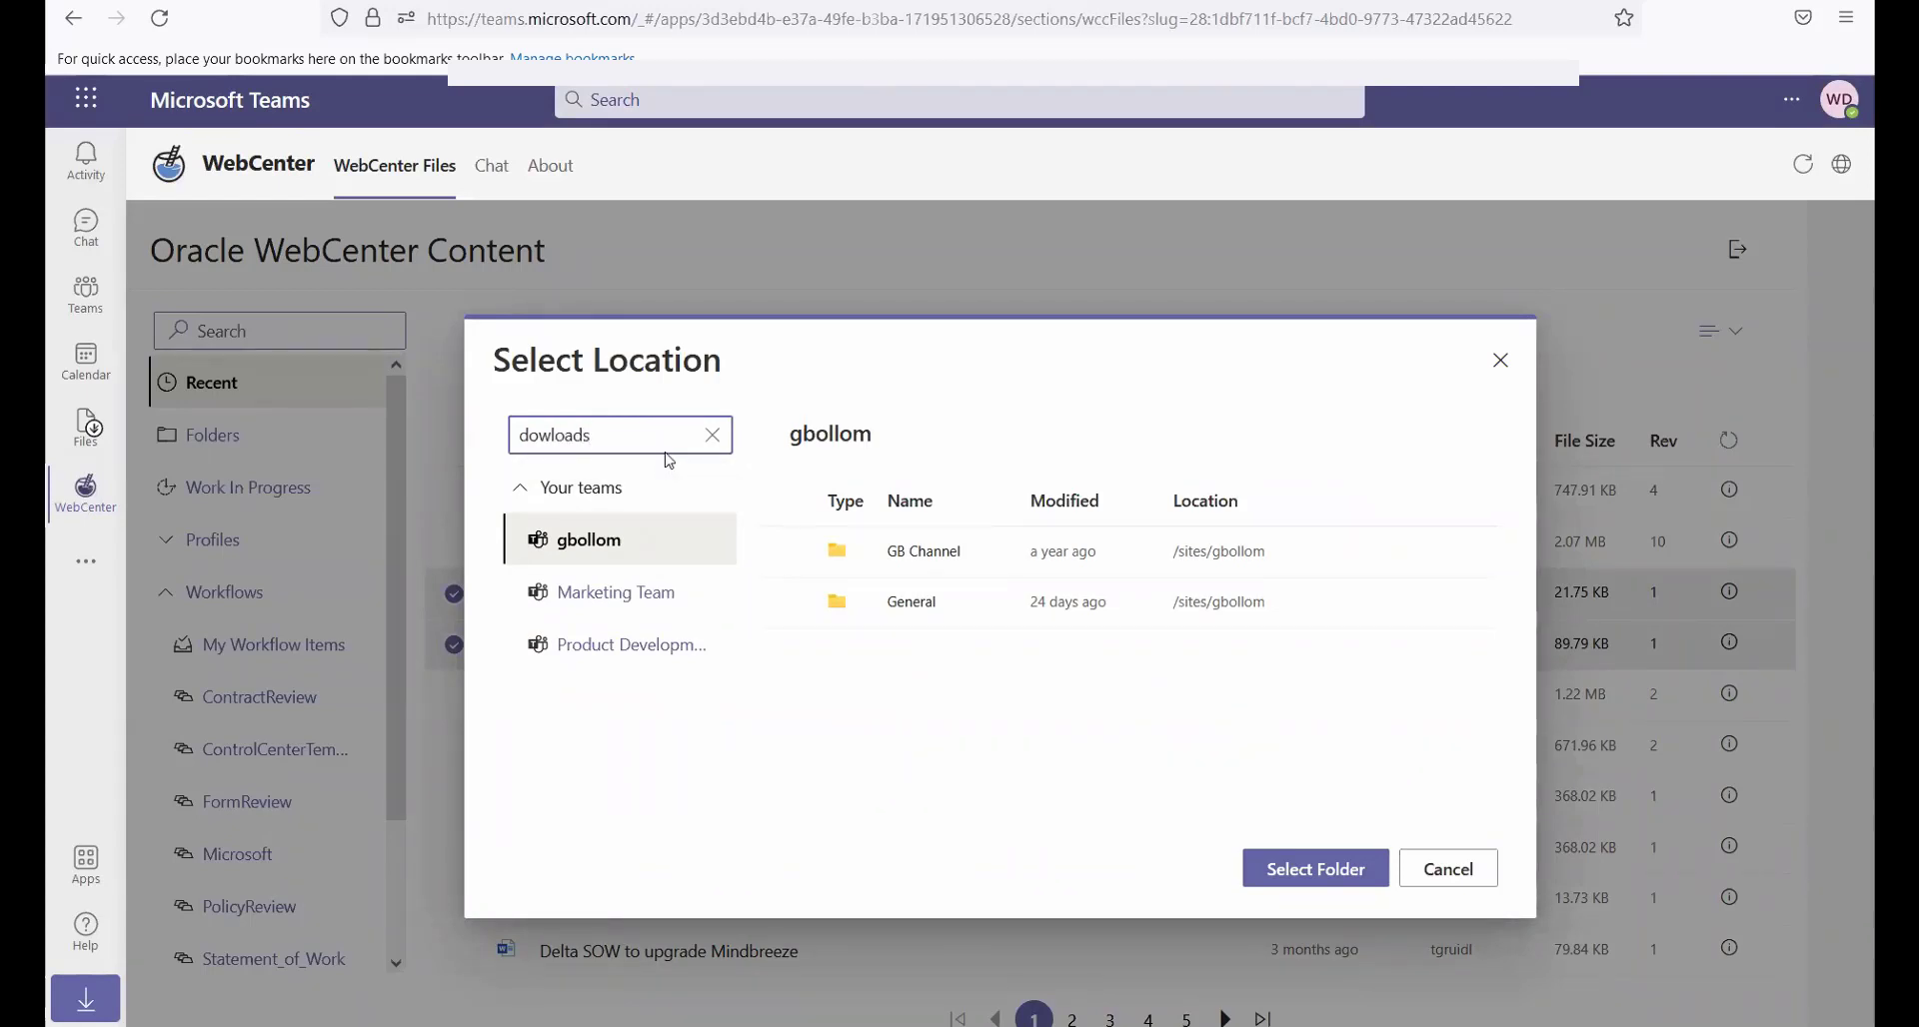
{"action": "key", "text": "Return"}
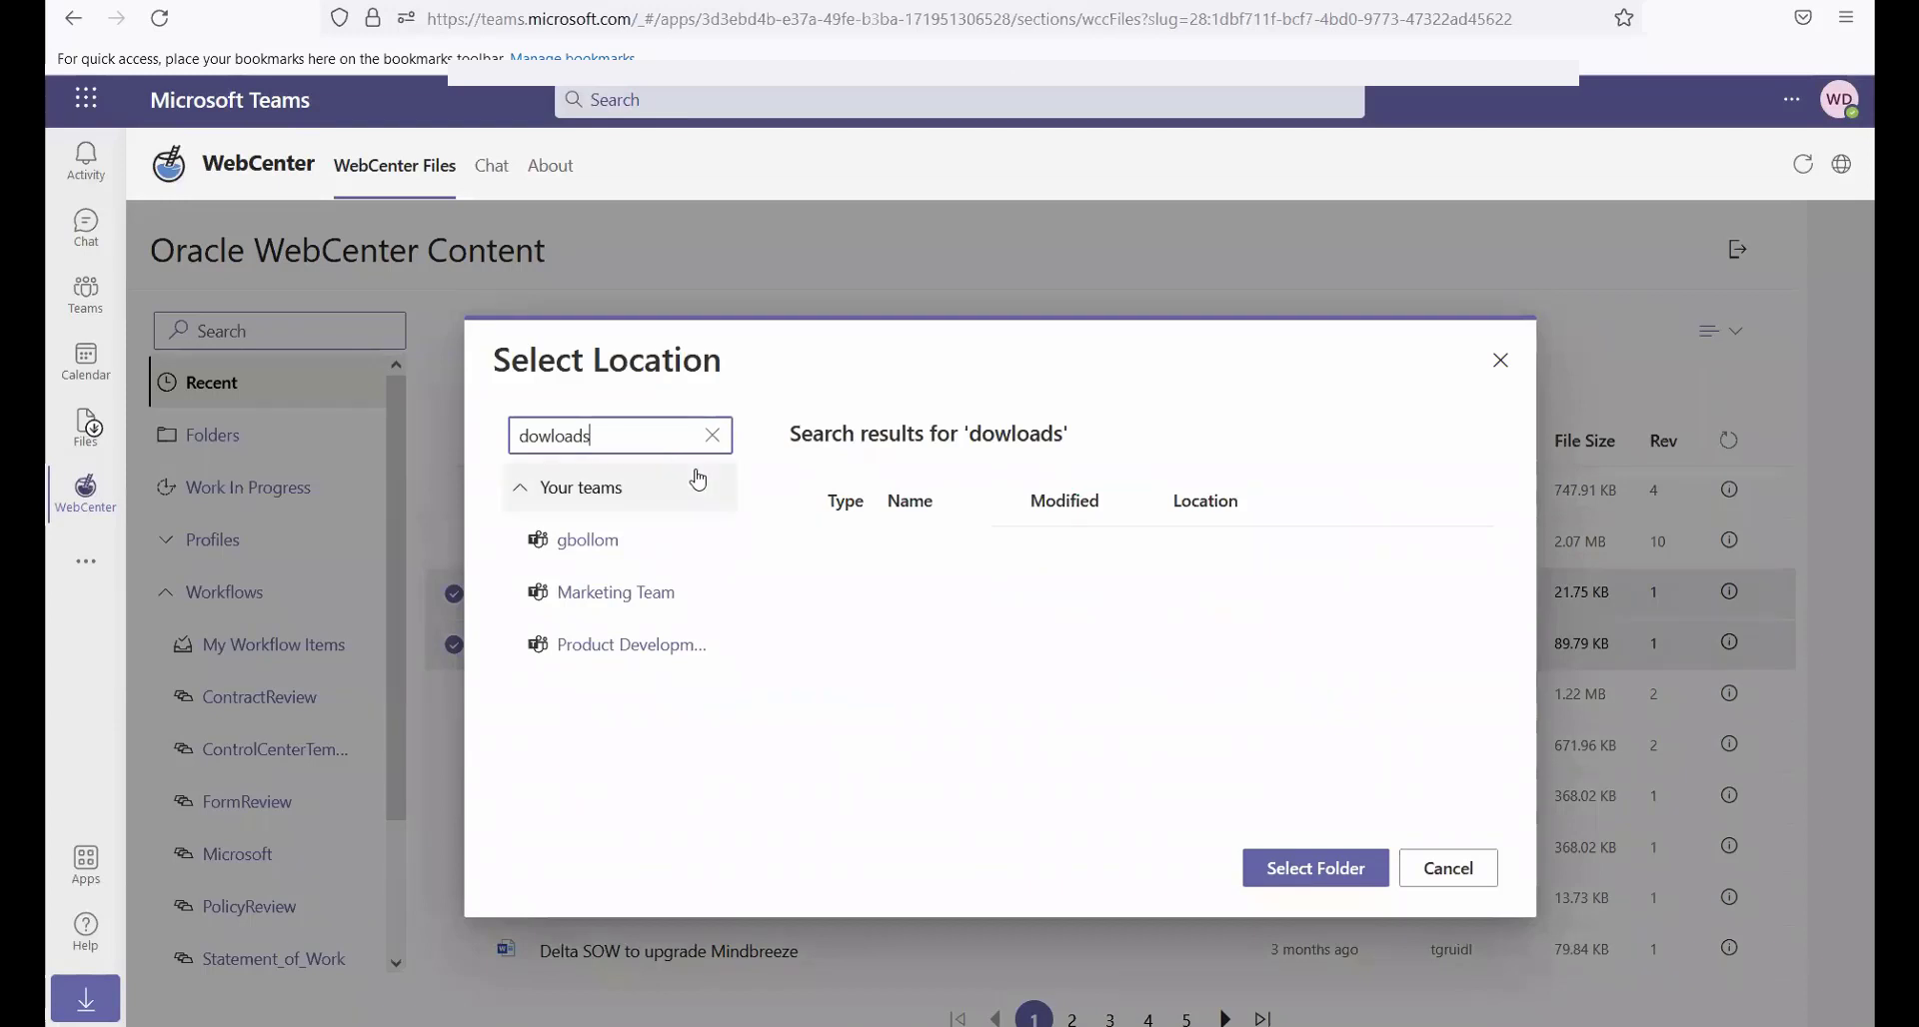
{"action": "left_click", "coordinate": [553, 435]}
{"action": "type", "text": "n"}
{"action": "key", "text": "Return"}
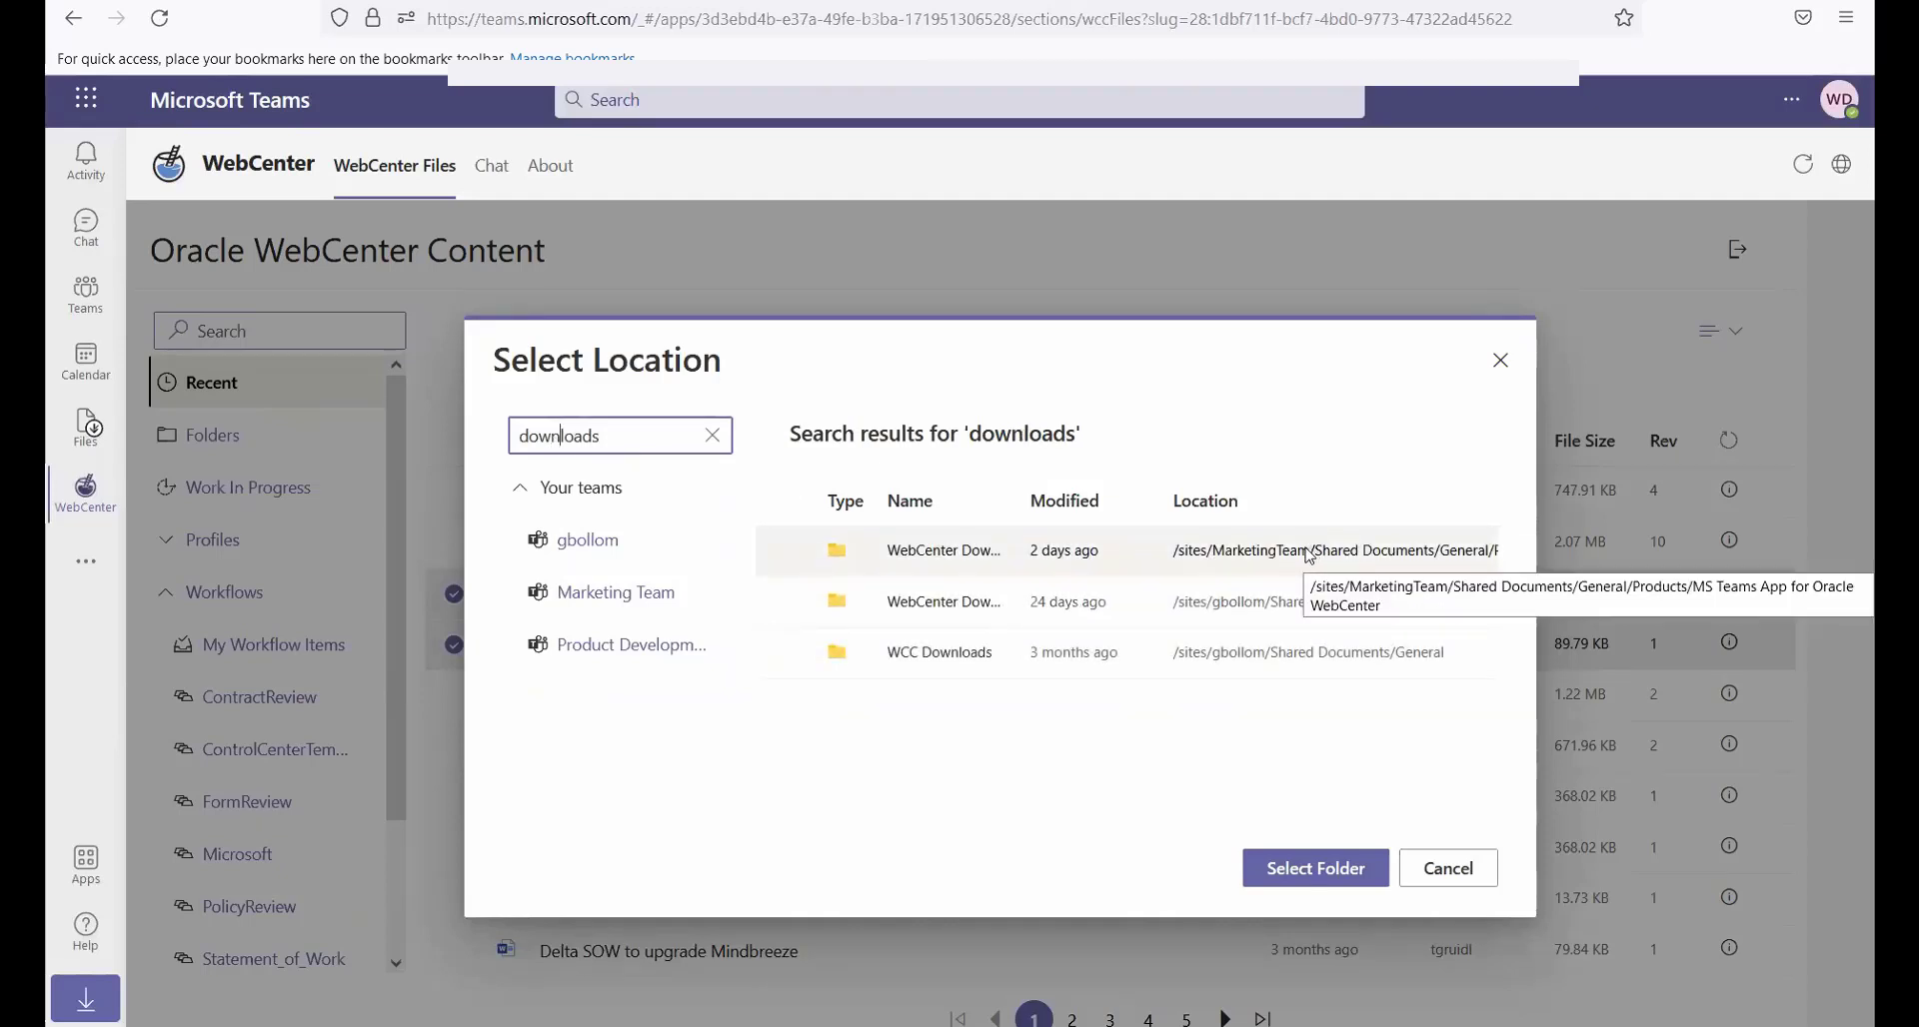
{"action": "left_click", "coordinate": [935, 553]}
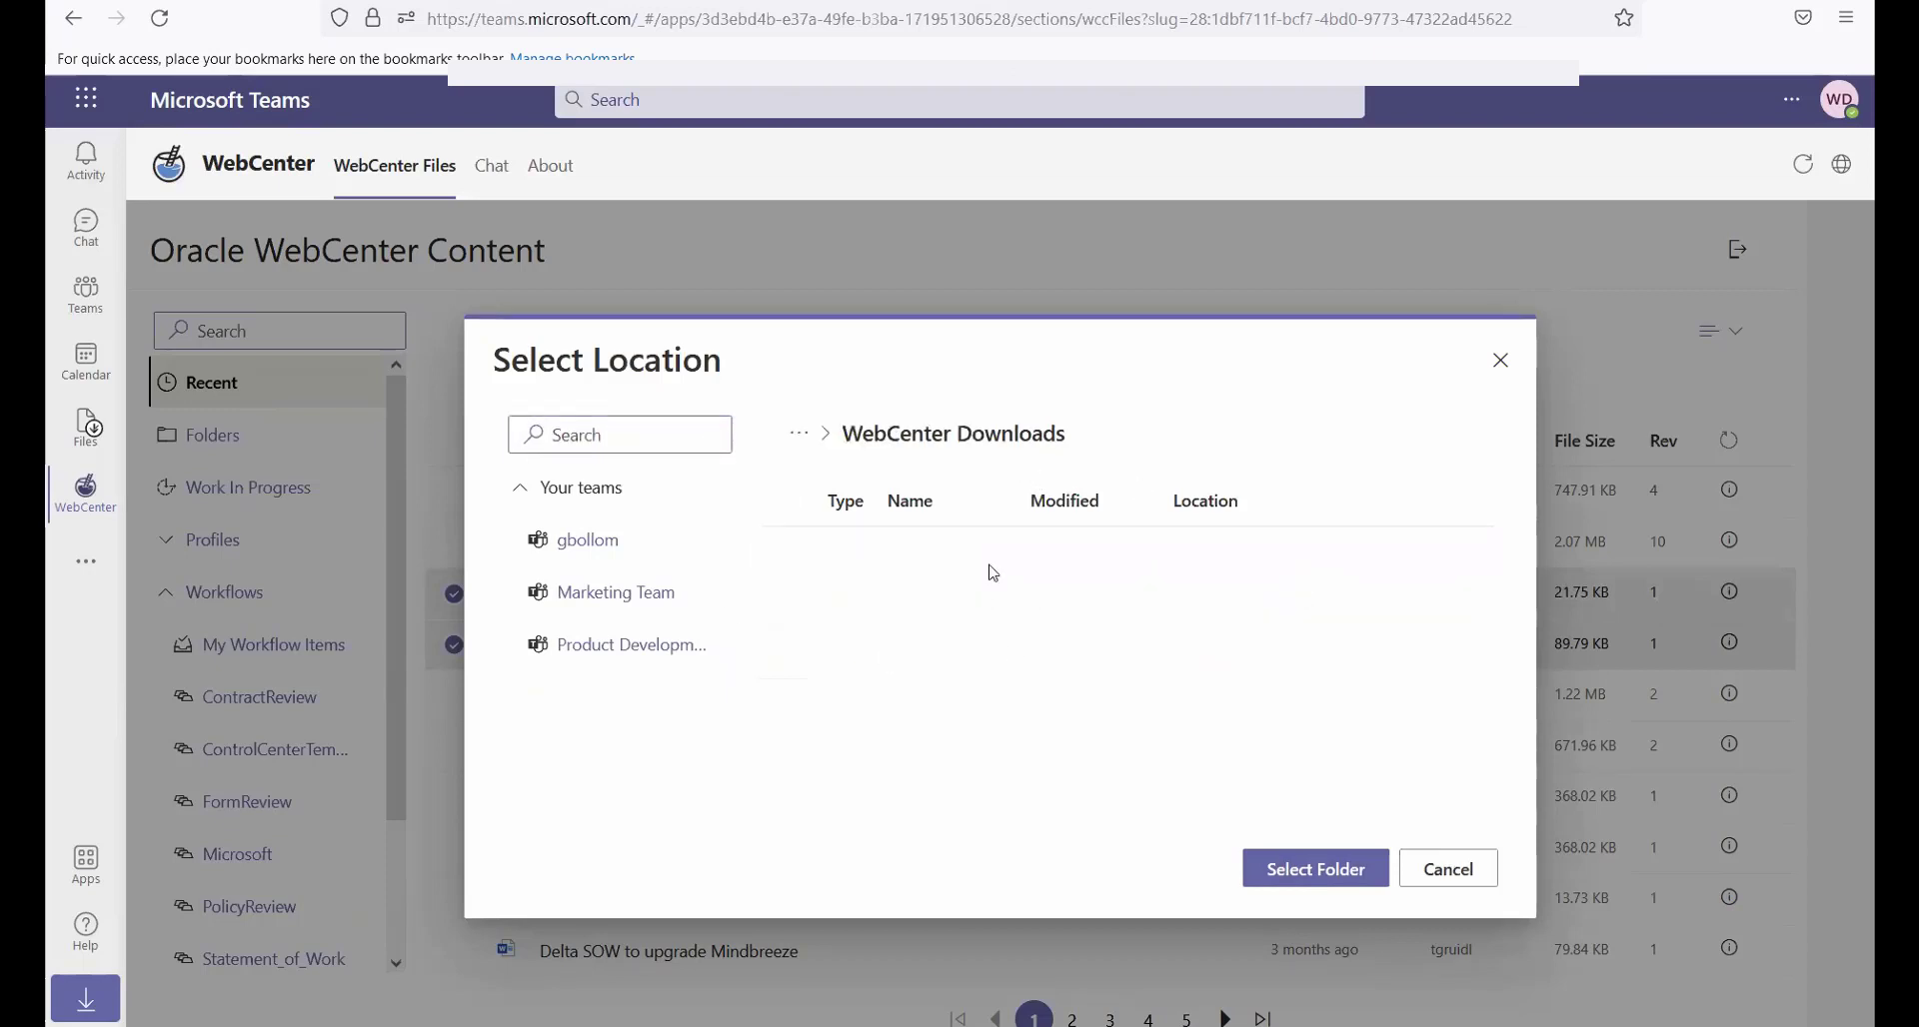
{"action": "left_click", "coordinate": [1320, 871]}
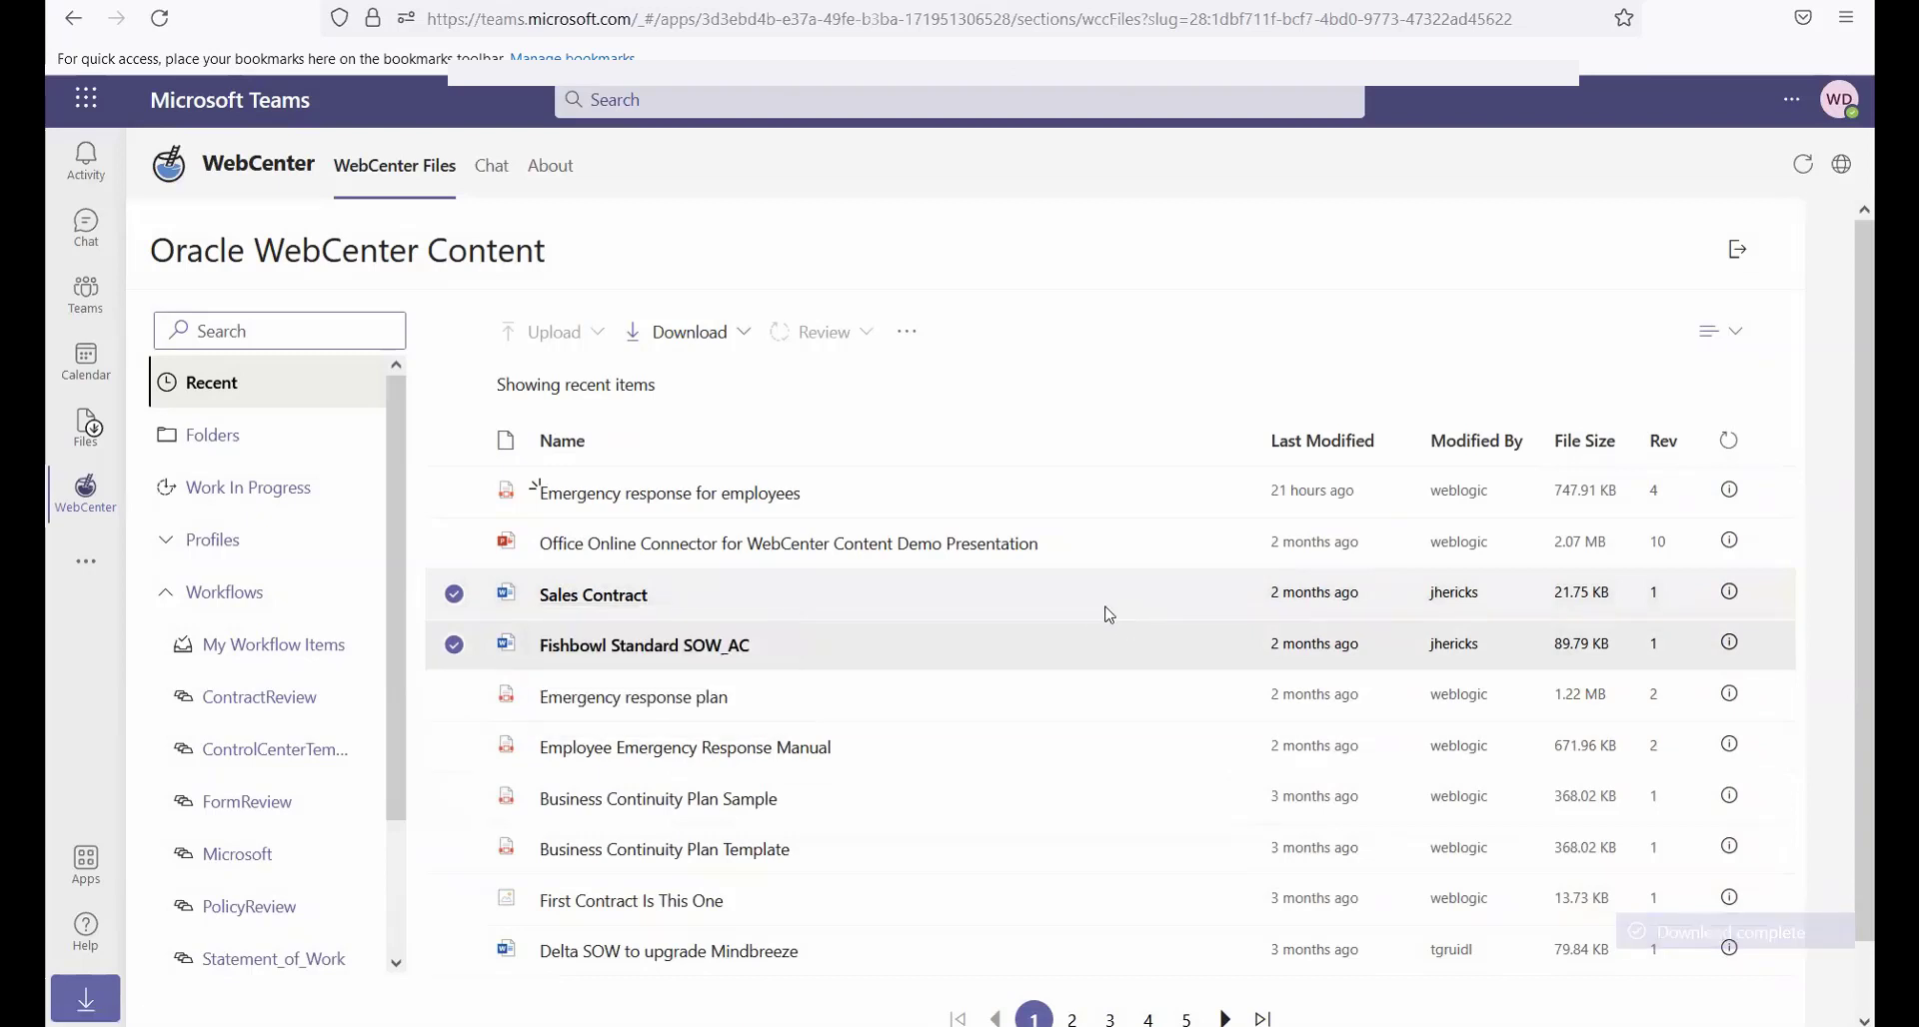
View the downloaded files in the Marketing Team's General channel under Products, MS Teams App for Oracle WebCenter, WebCenter Downloads
{"action": "left_click", "coordinate": [86, 297]}
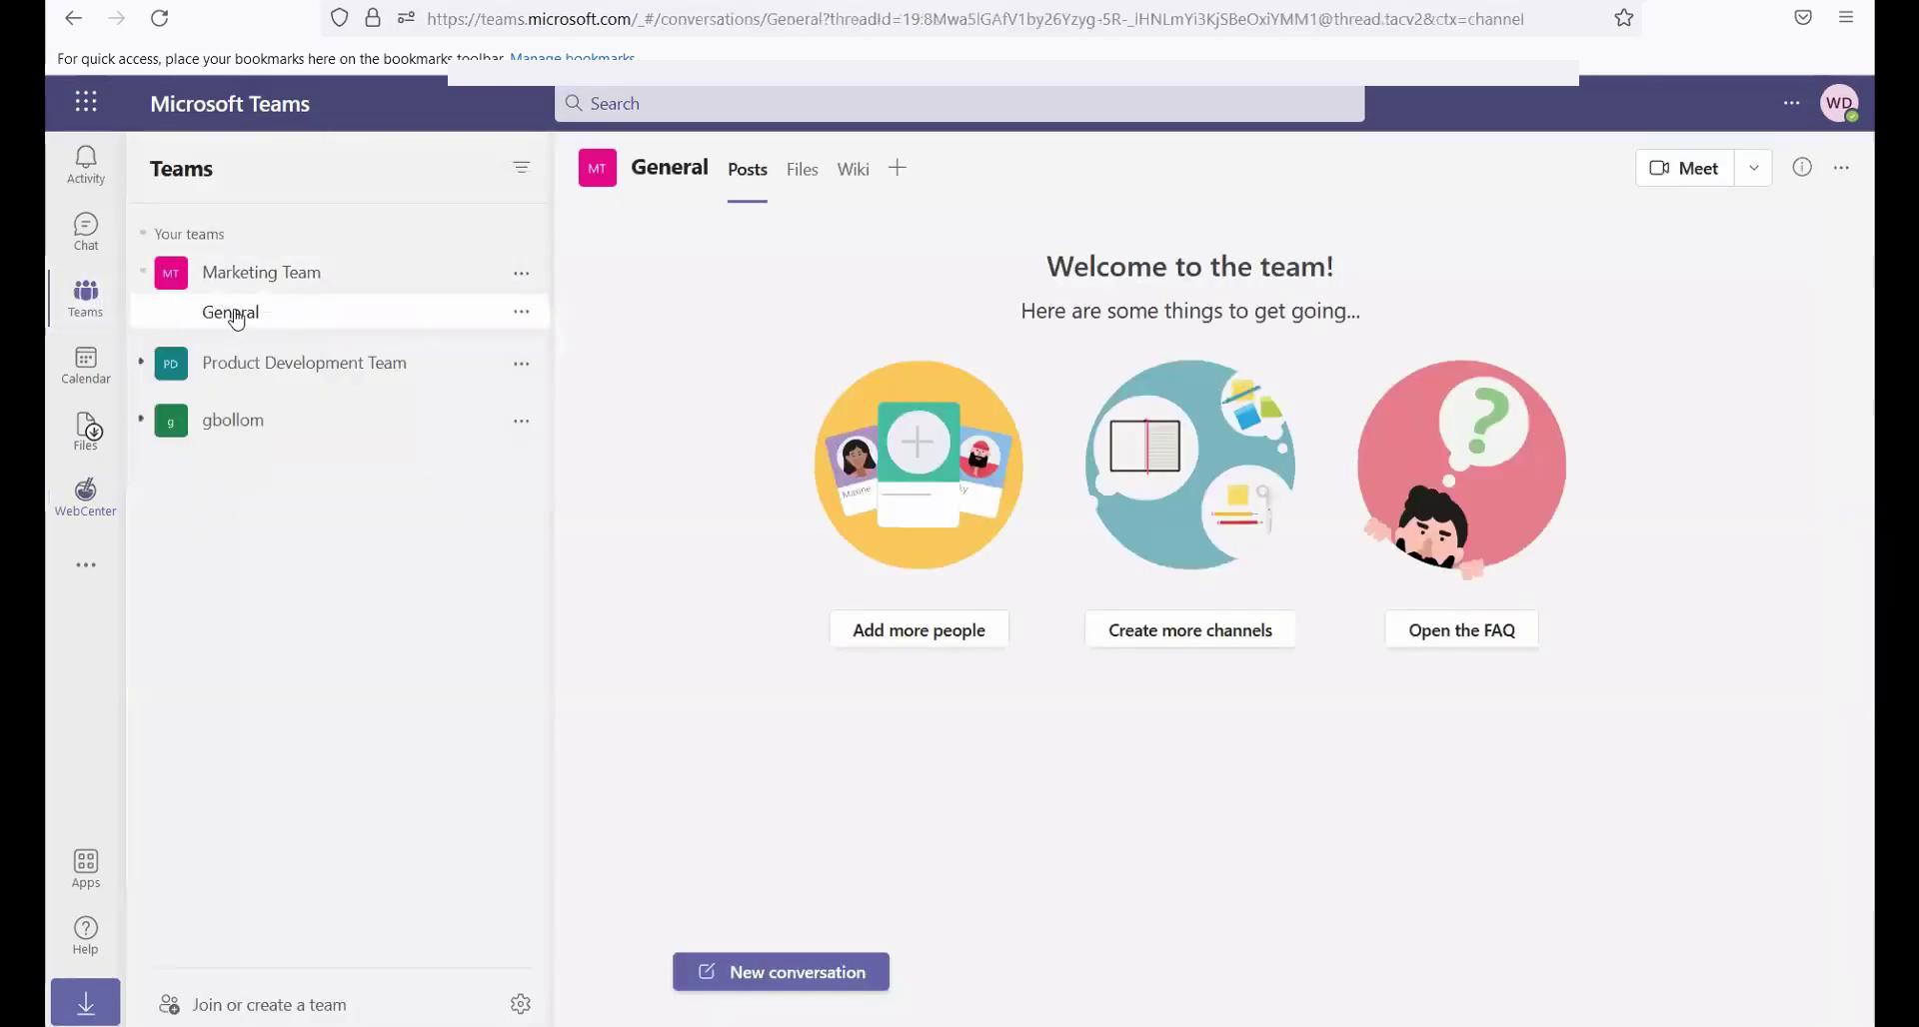
{"action": "left_click", "coordinate": [798, 180]}
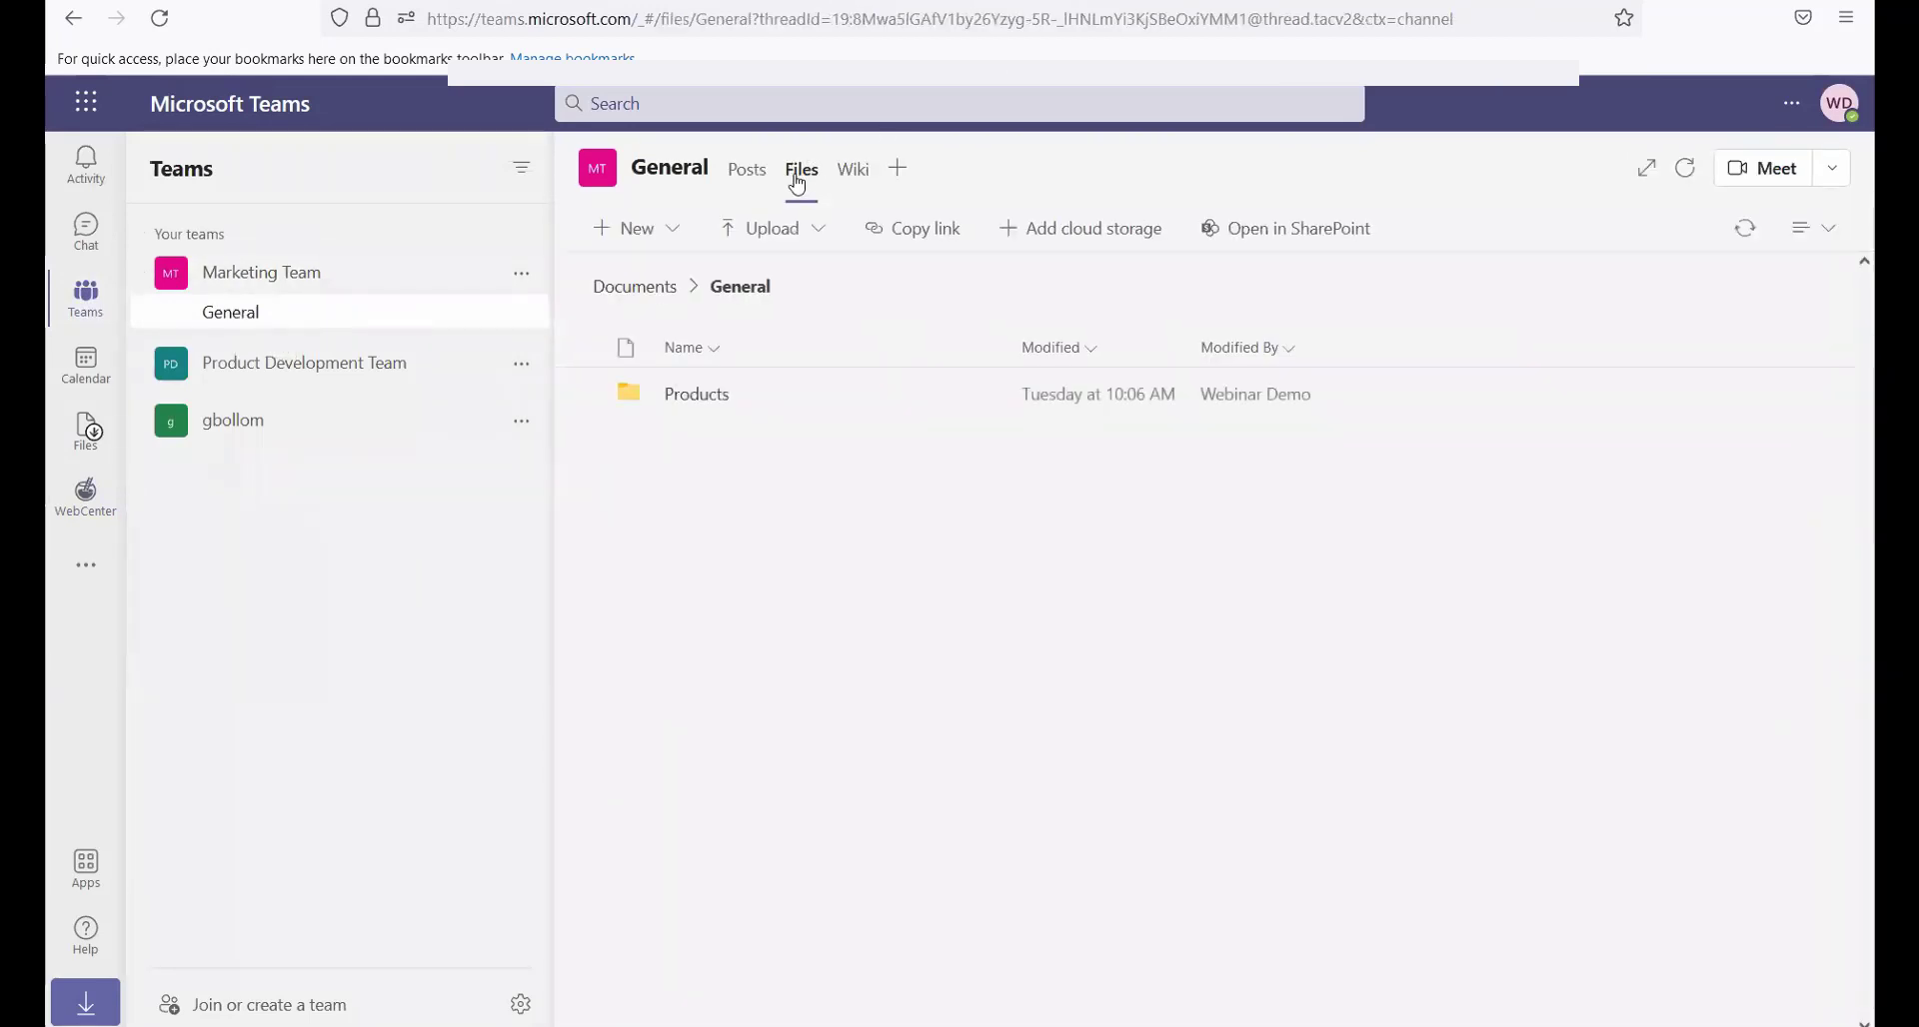
{"action": "left_click", "coordinate": [694, 397]}
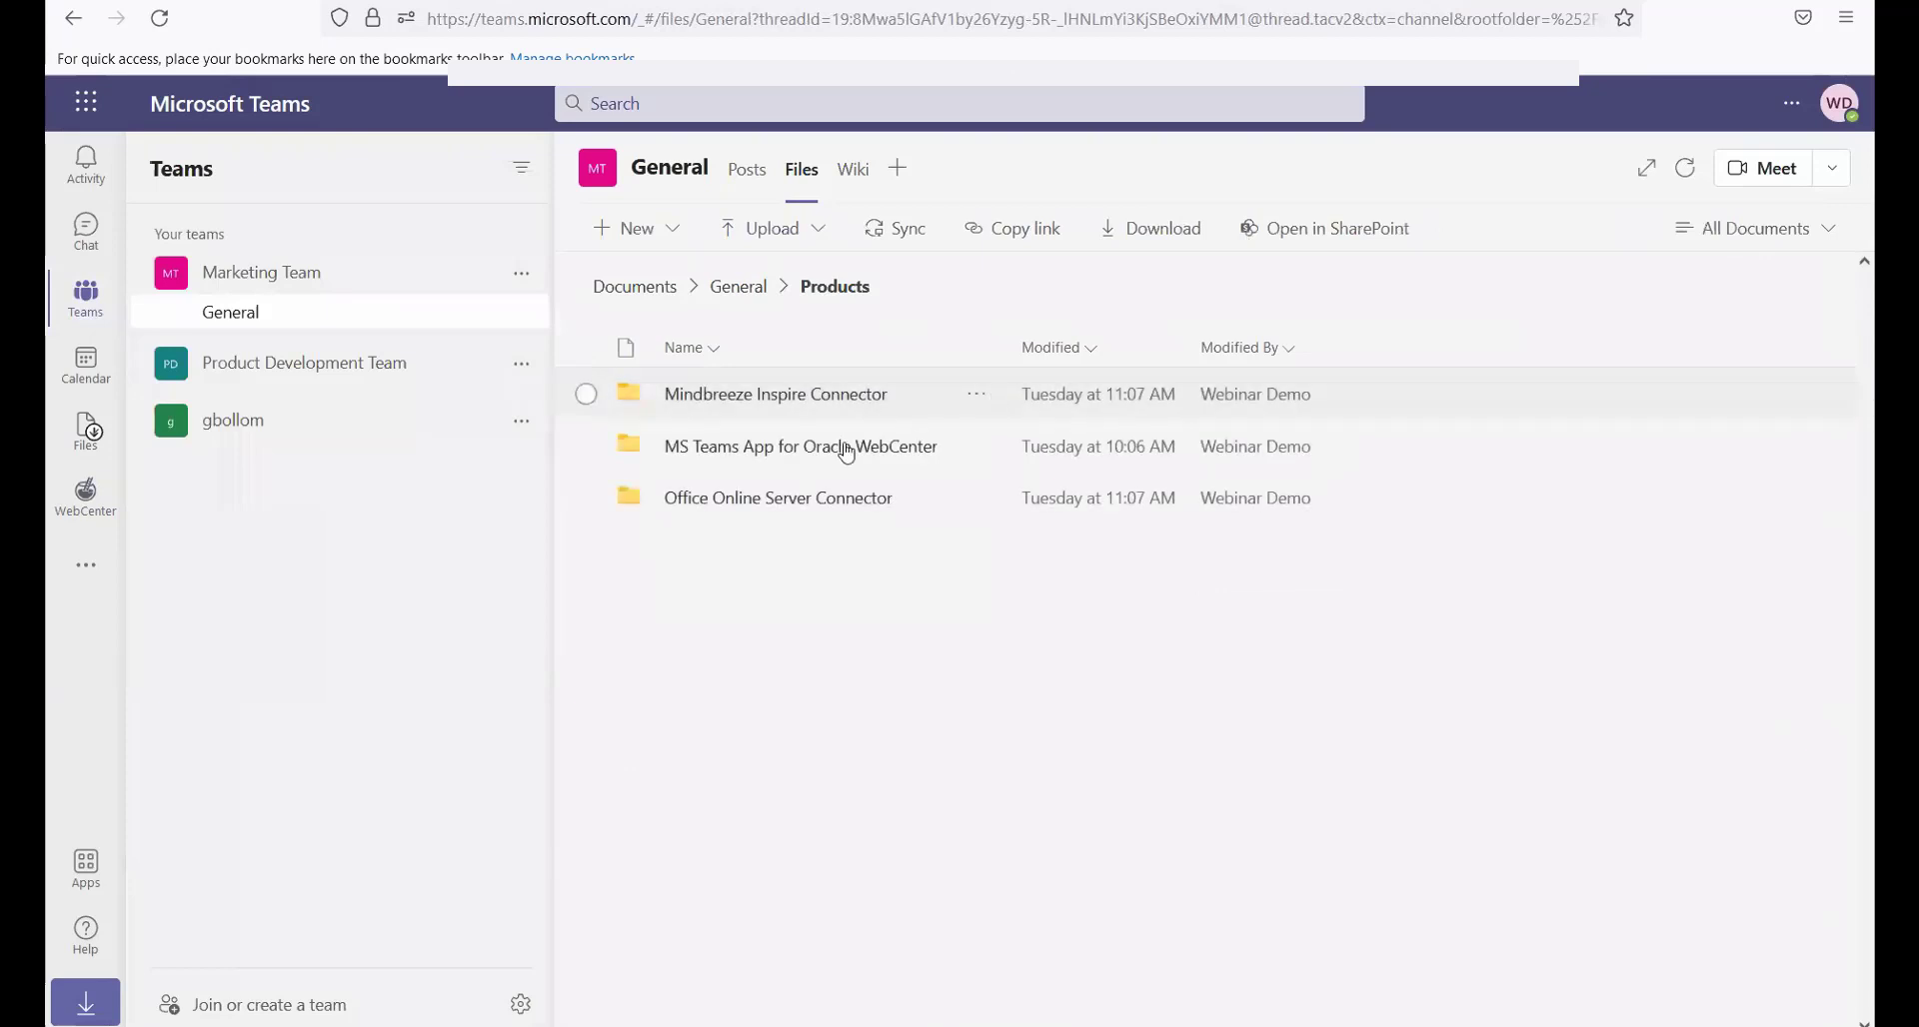
{"action": "left_click", "coordinate": [836, 455]}
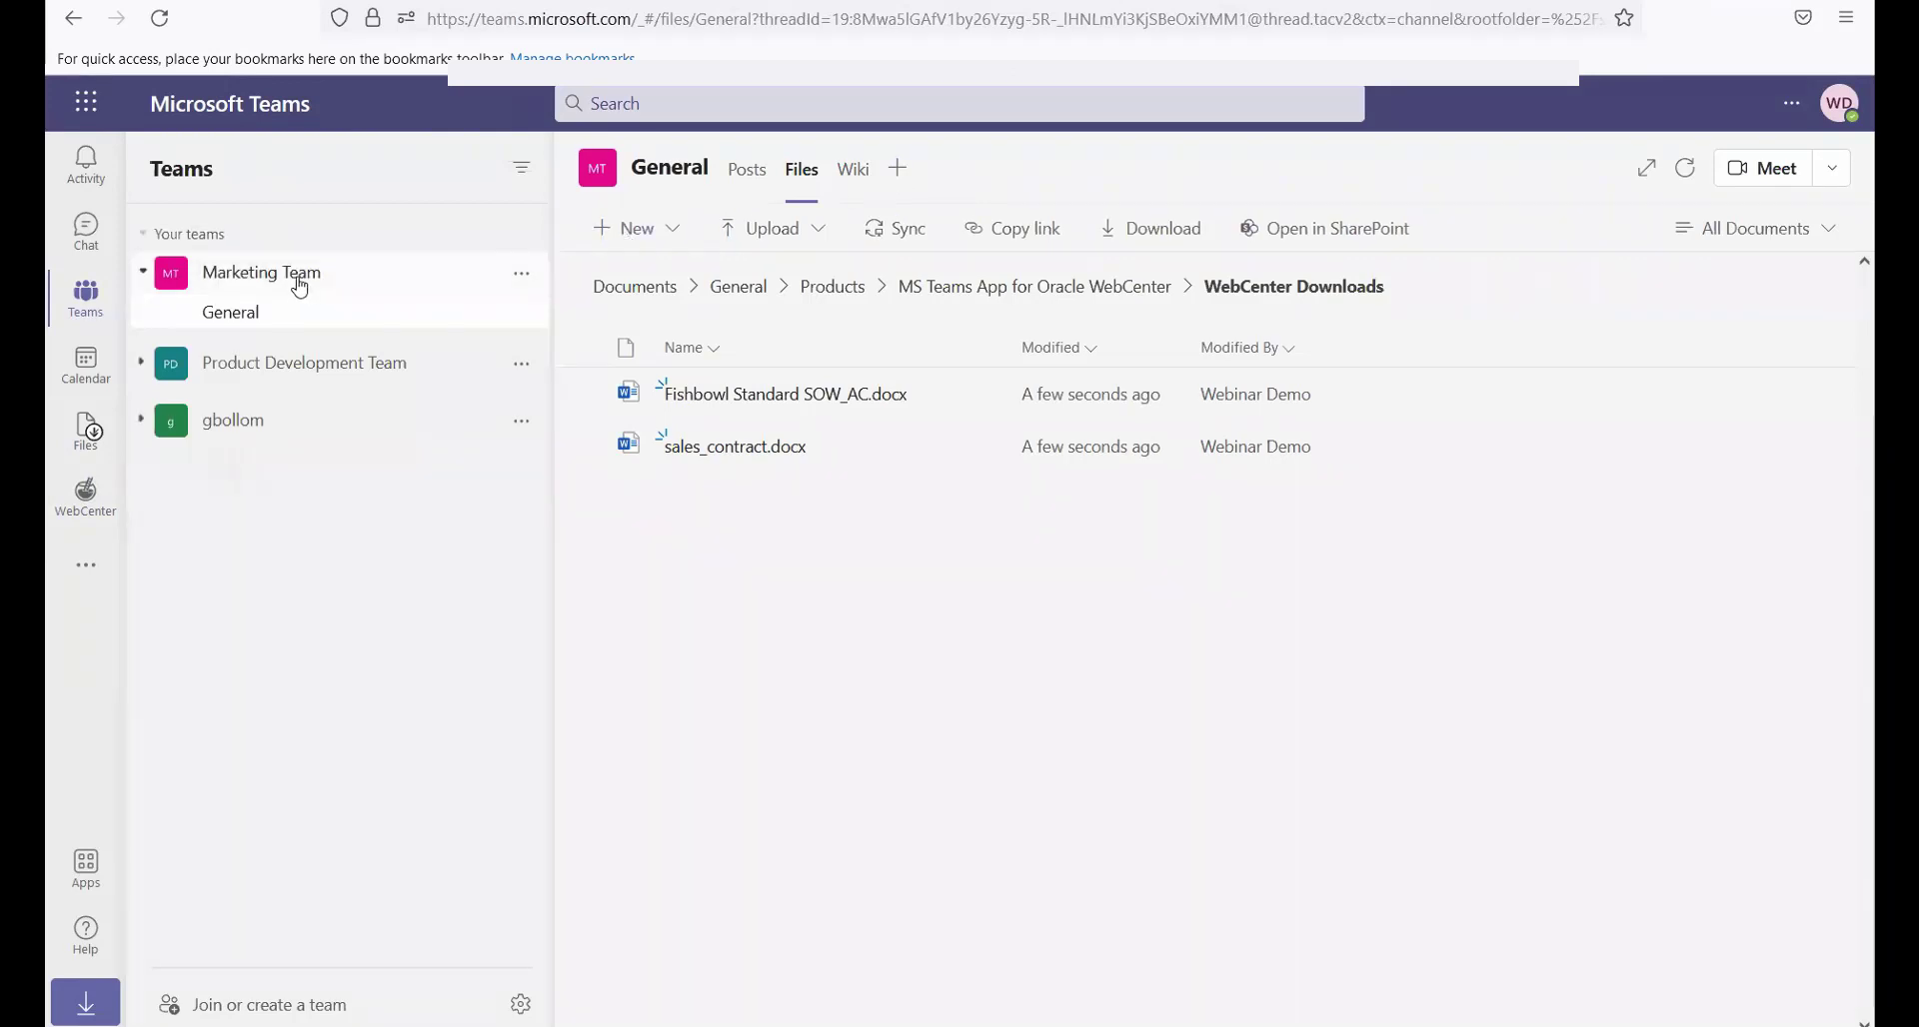
Add a WebCenter tab to the Marketing Team's General channel without posting to the channel about it
{"action": "left_click", "coordinate": [900, 172]}
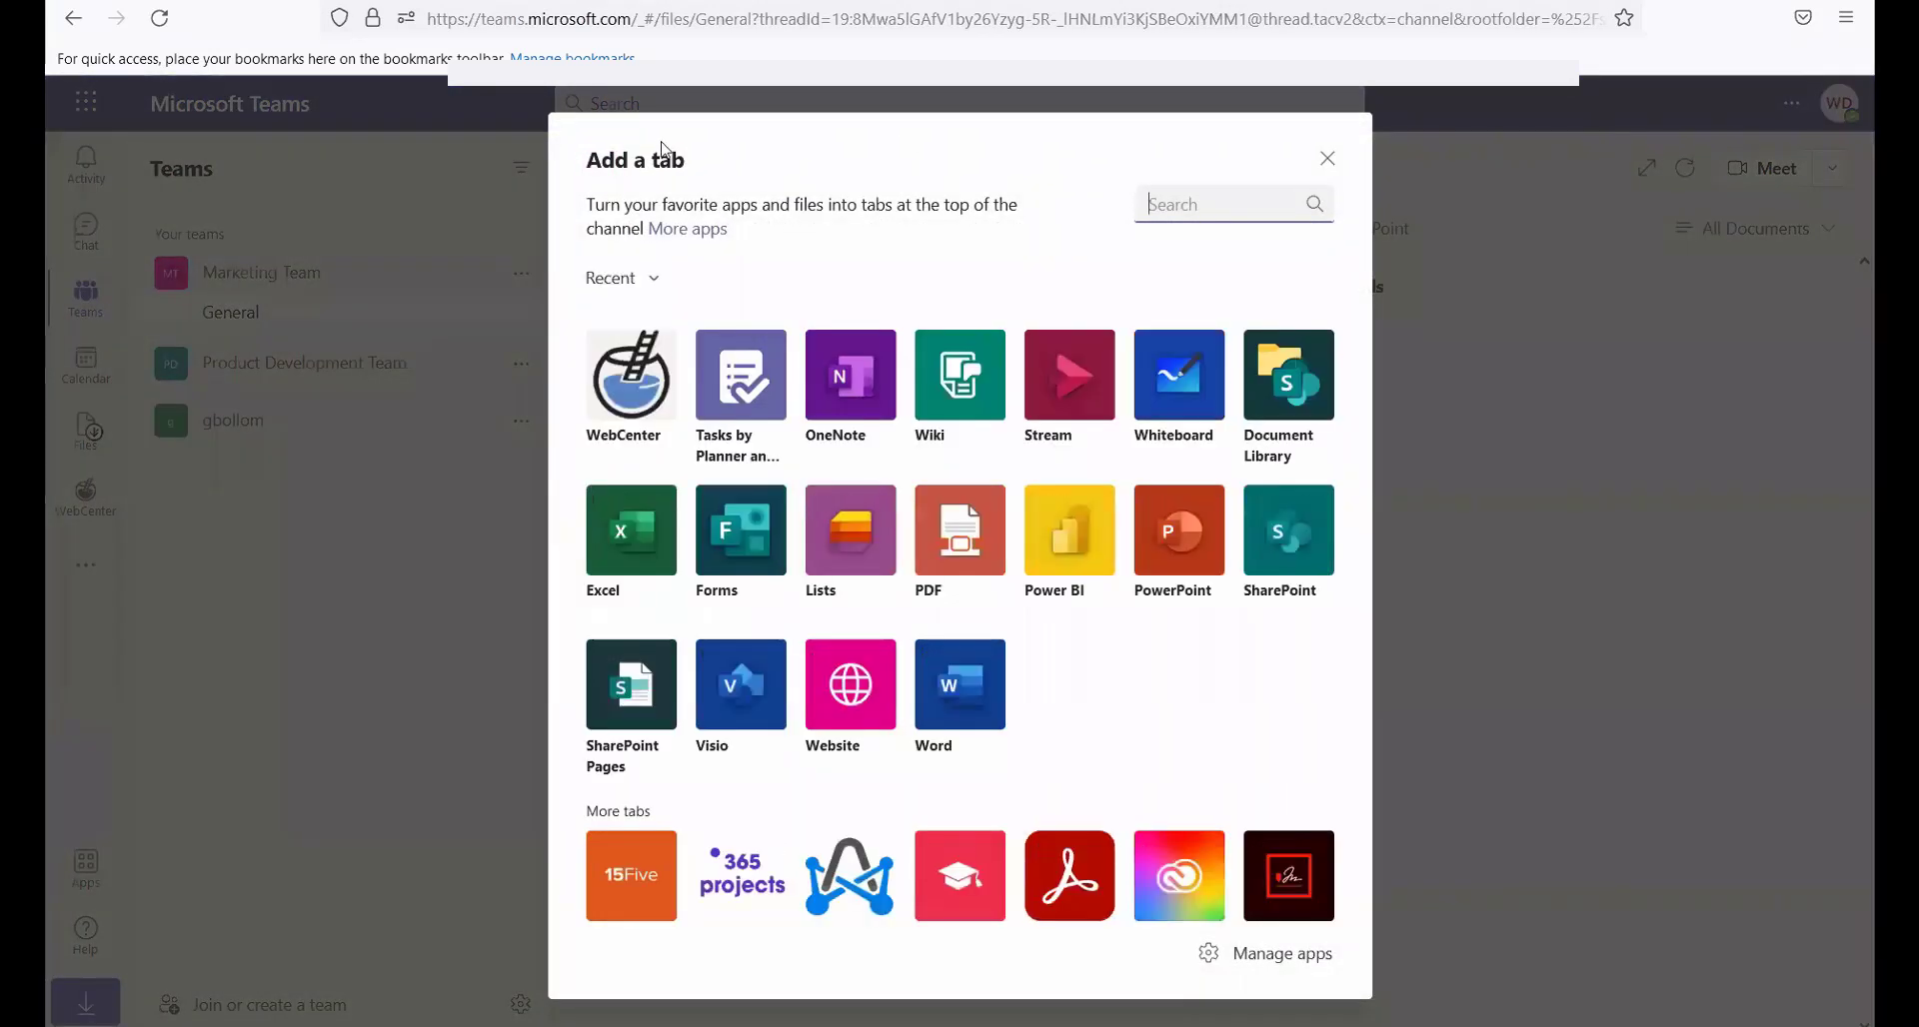
{"action": "left_click", "coordinate": [625, 383]}
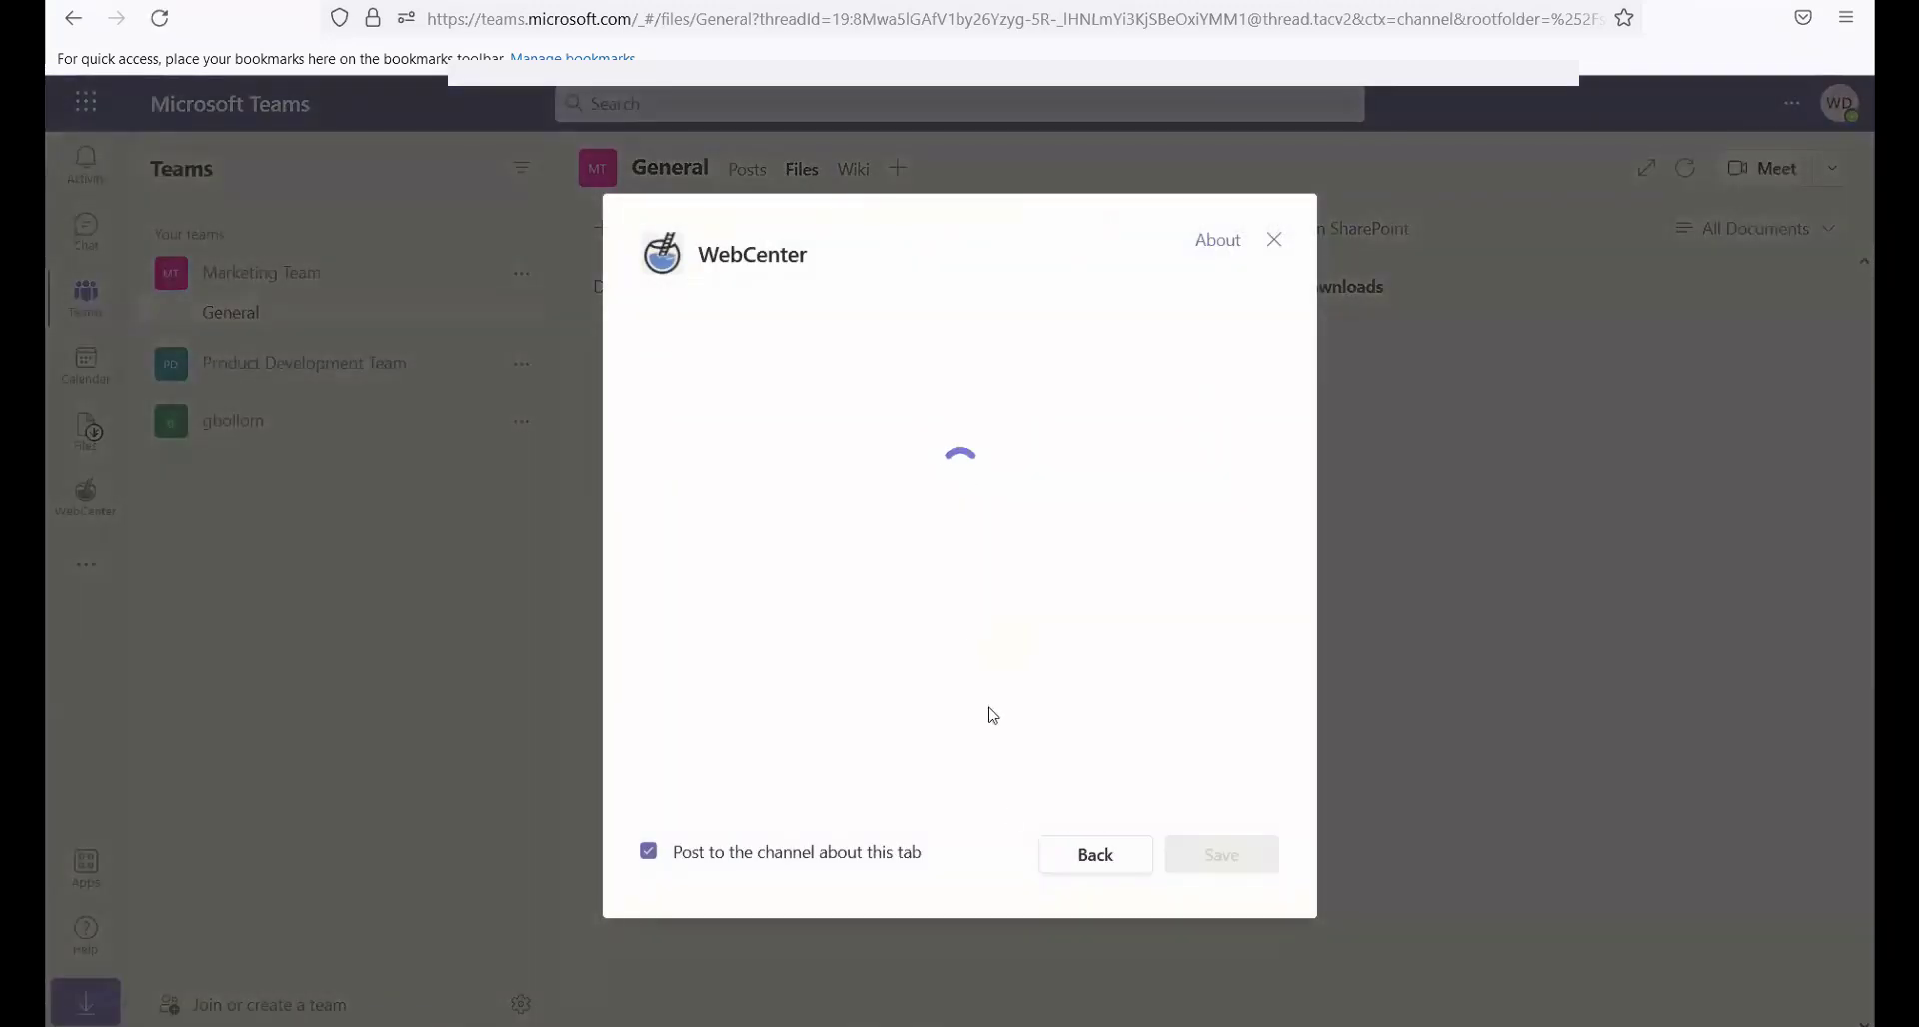
{"action": "left_click", "coordinate": [1023, 852]}
{"action": "left_click", "coordinate": [1191, 854]}
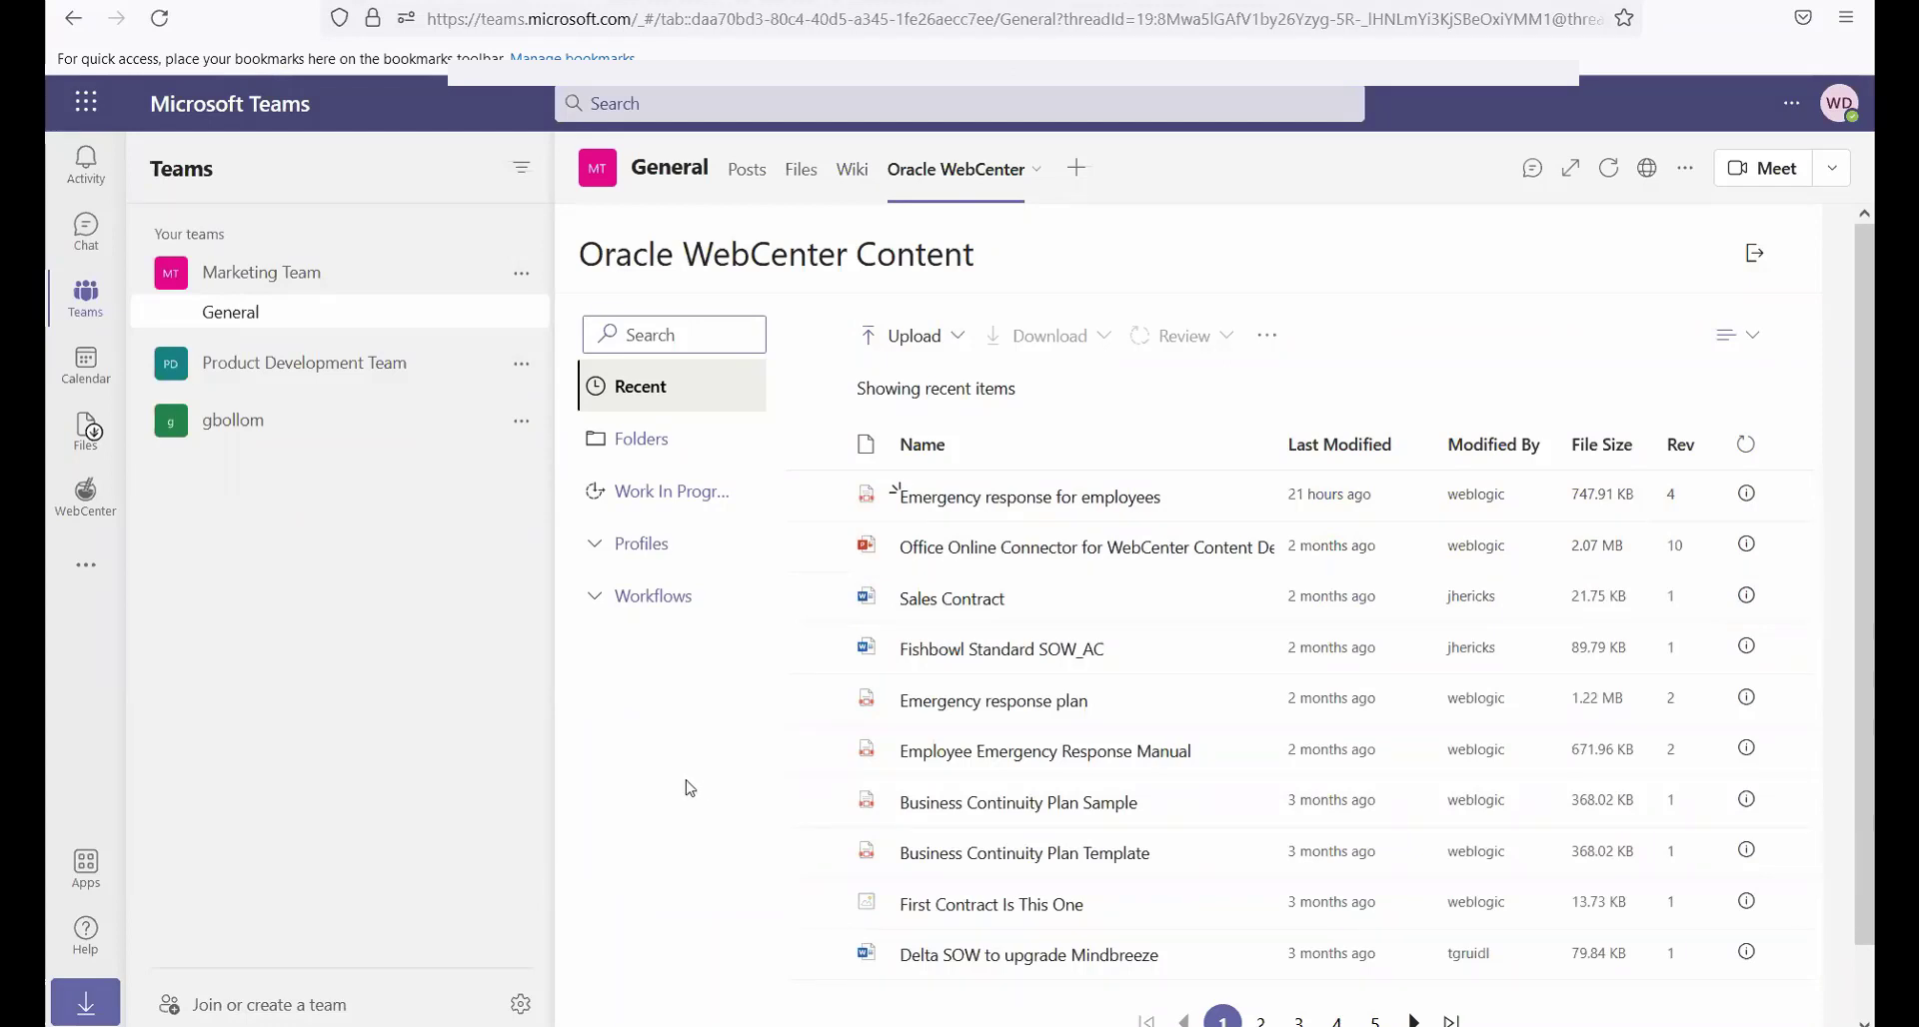
From the General channel's posts, use the WebCenter search command with the term "emergency"
{"action": "left_click", "coordinate": [744, 177]}
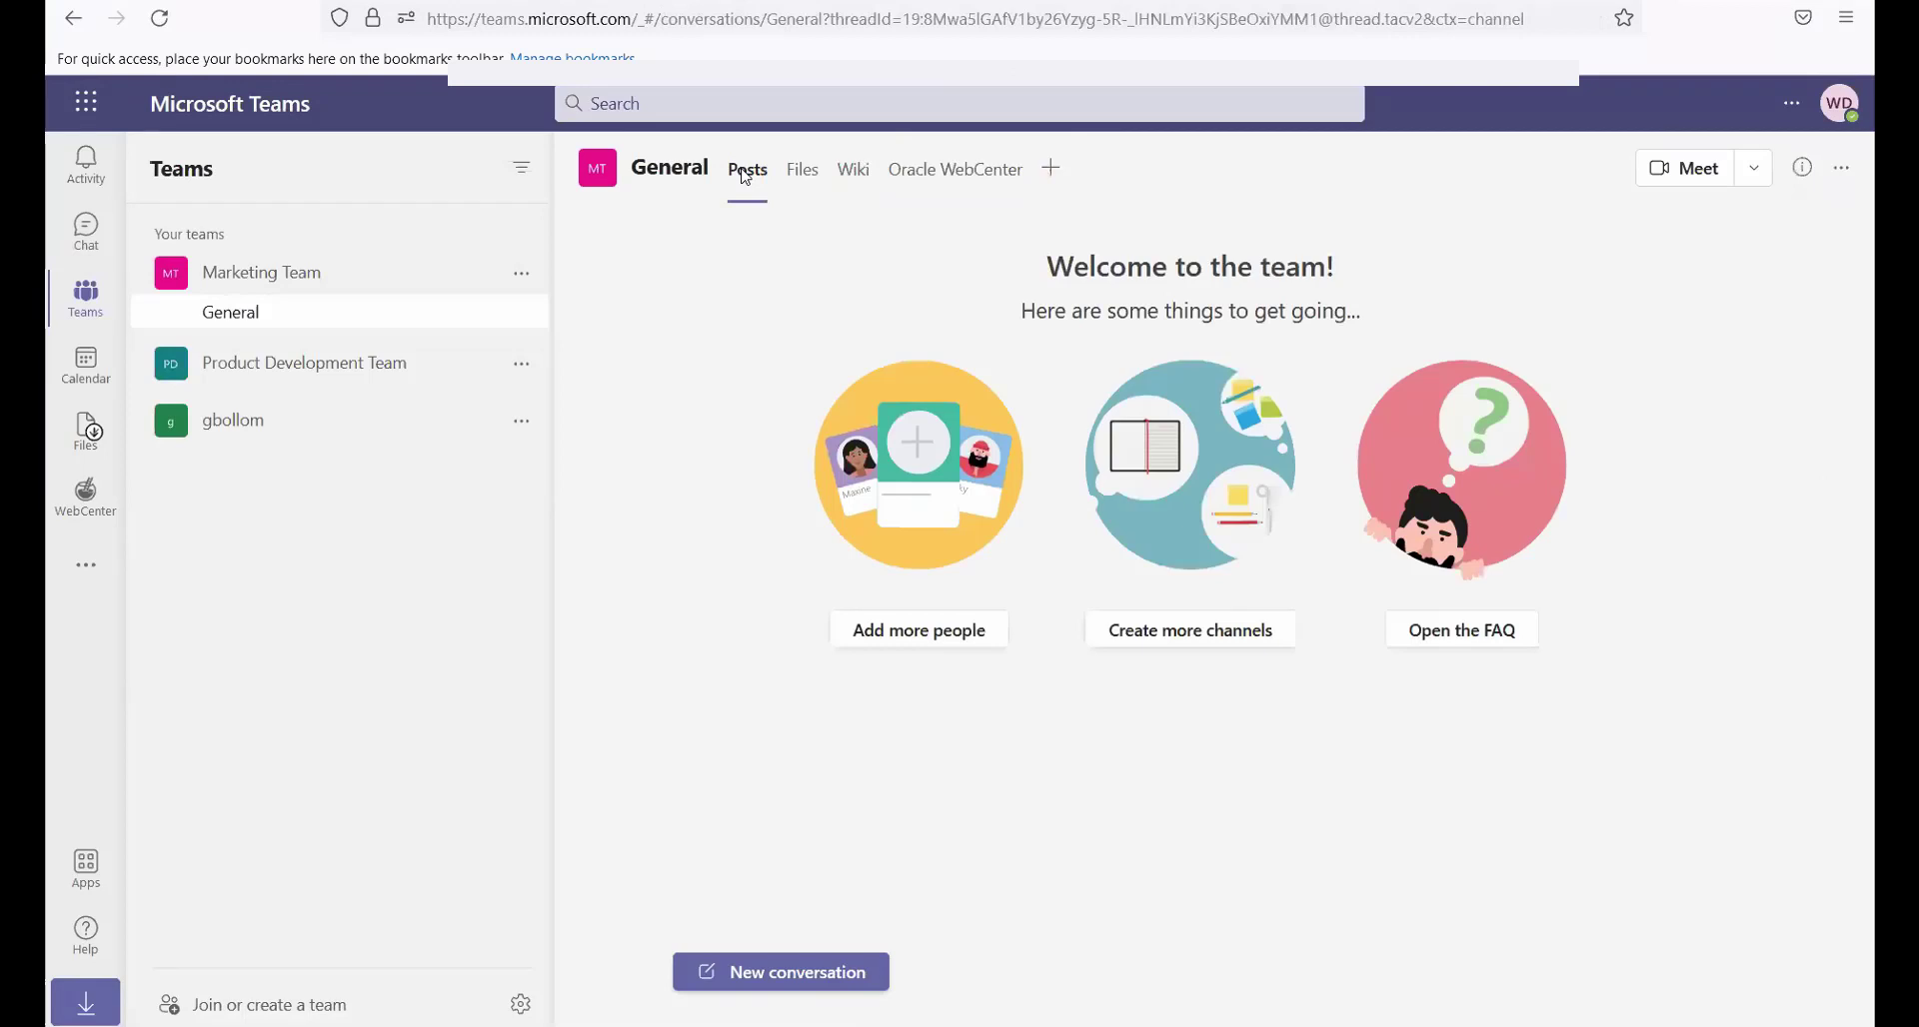
{"action": "left_click", "coordinate": [706, 101]}
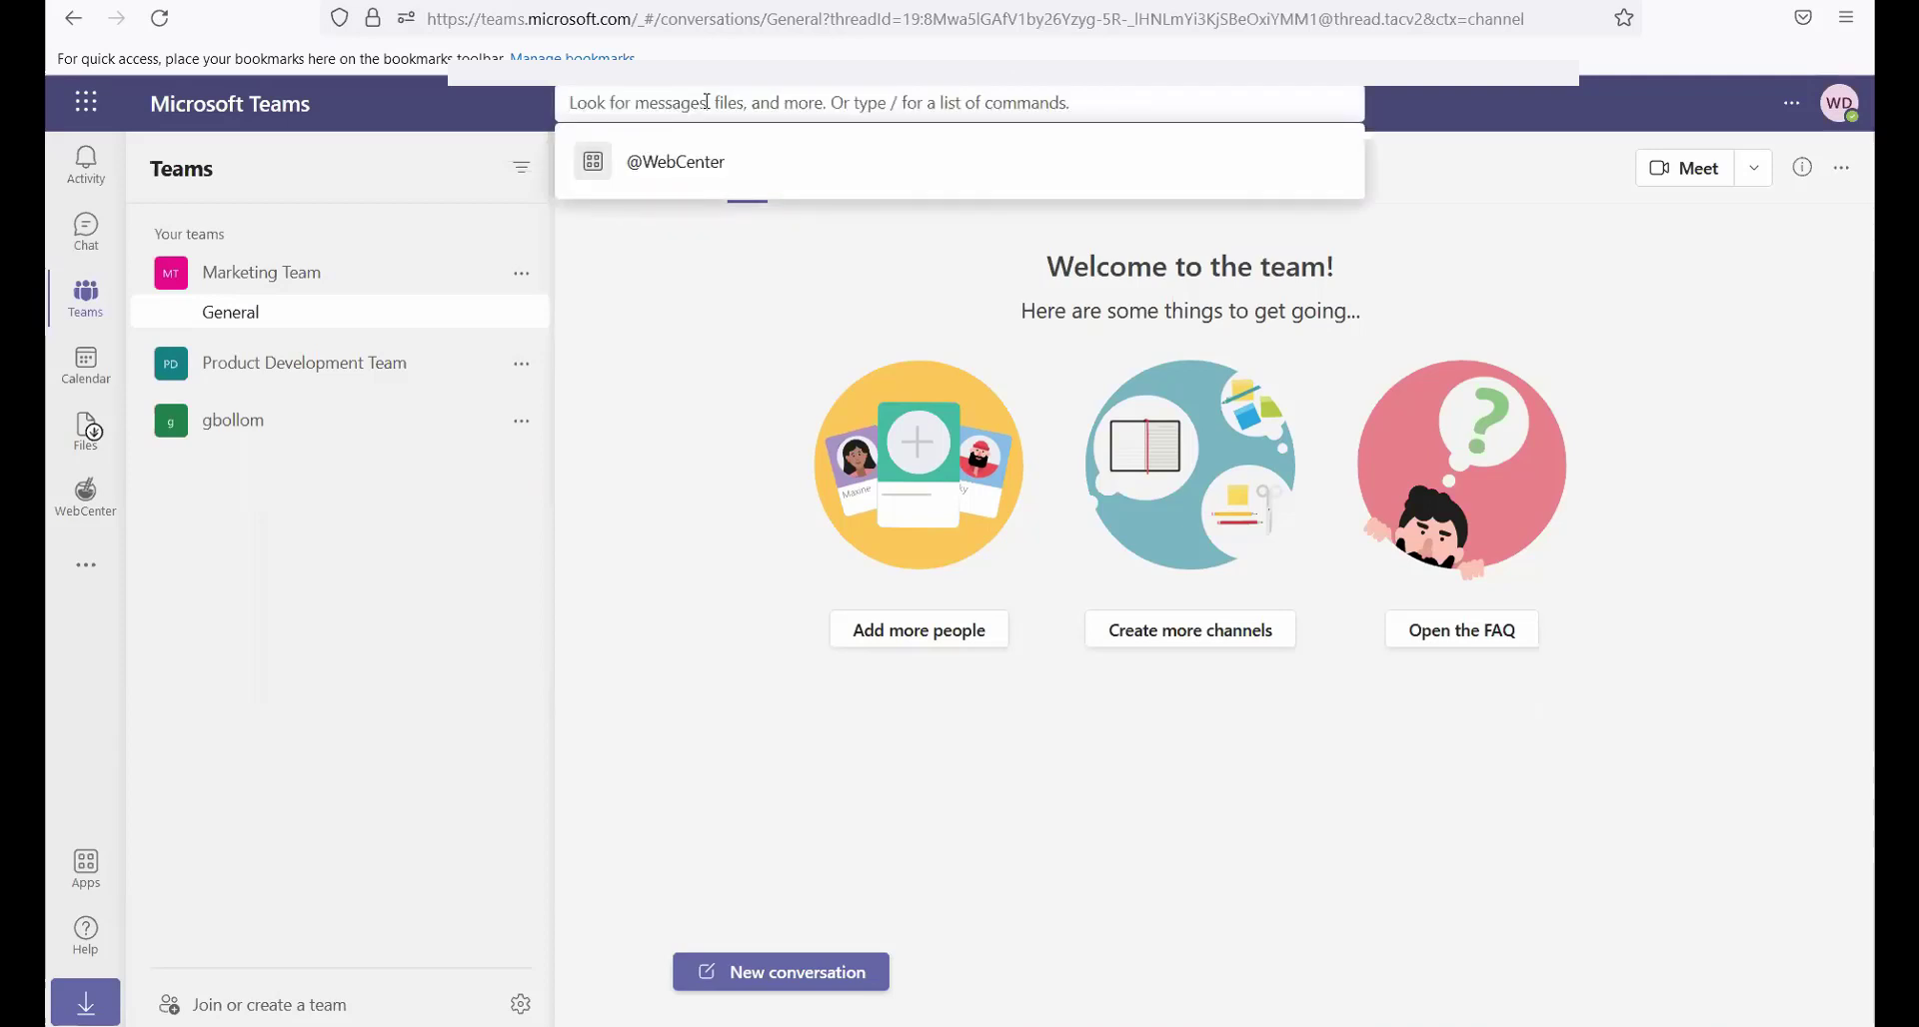
{"action": "left_click", "coordinate": [689, 166]}
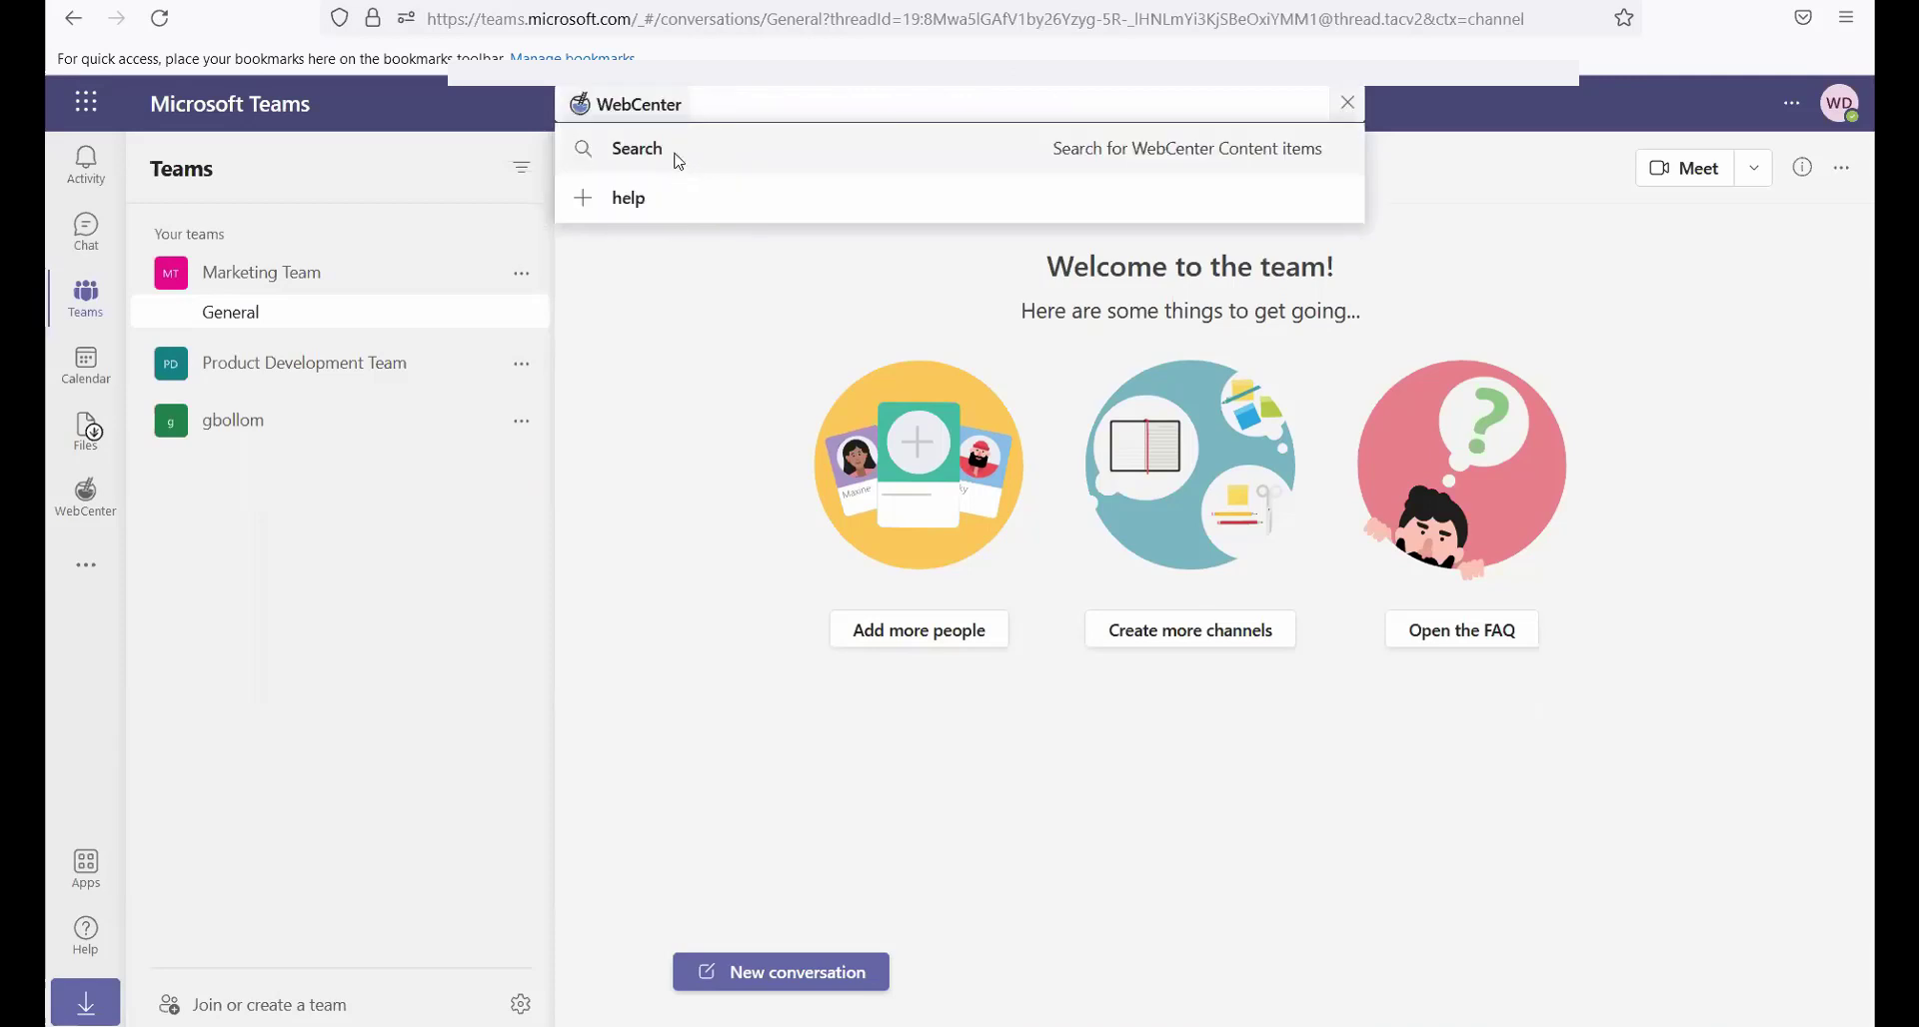
{"action": "left_click", "coordinate": [679, 159]}
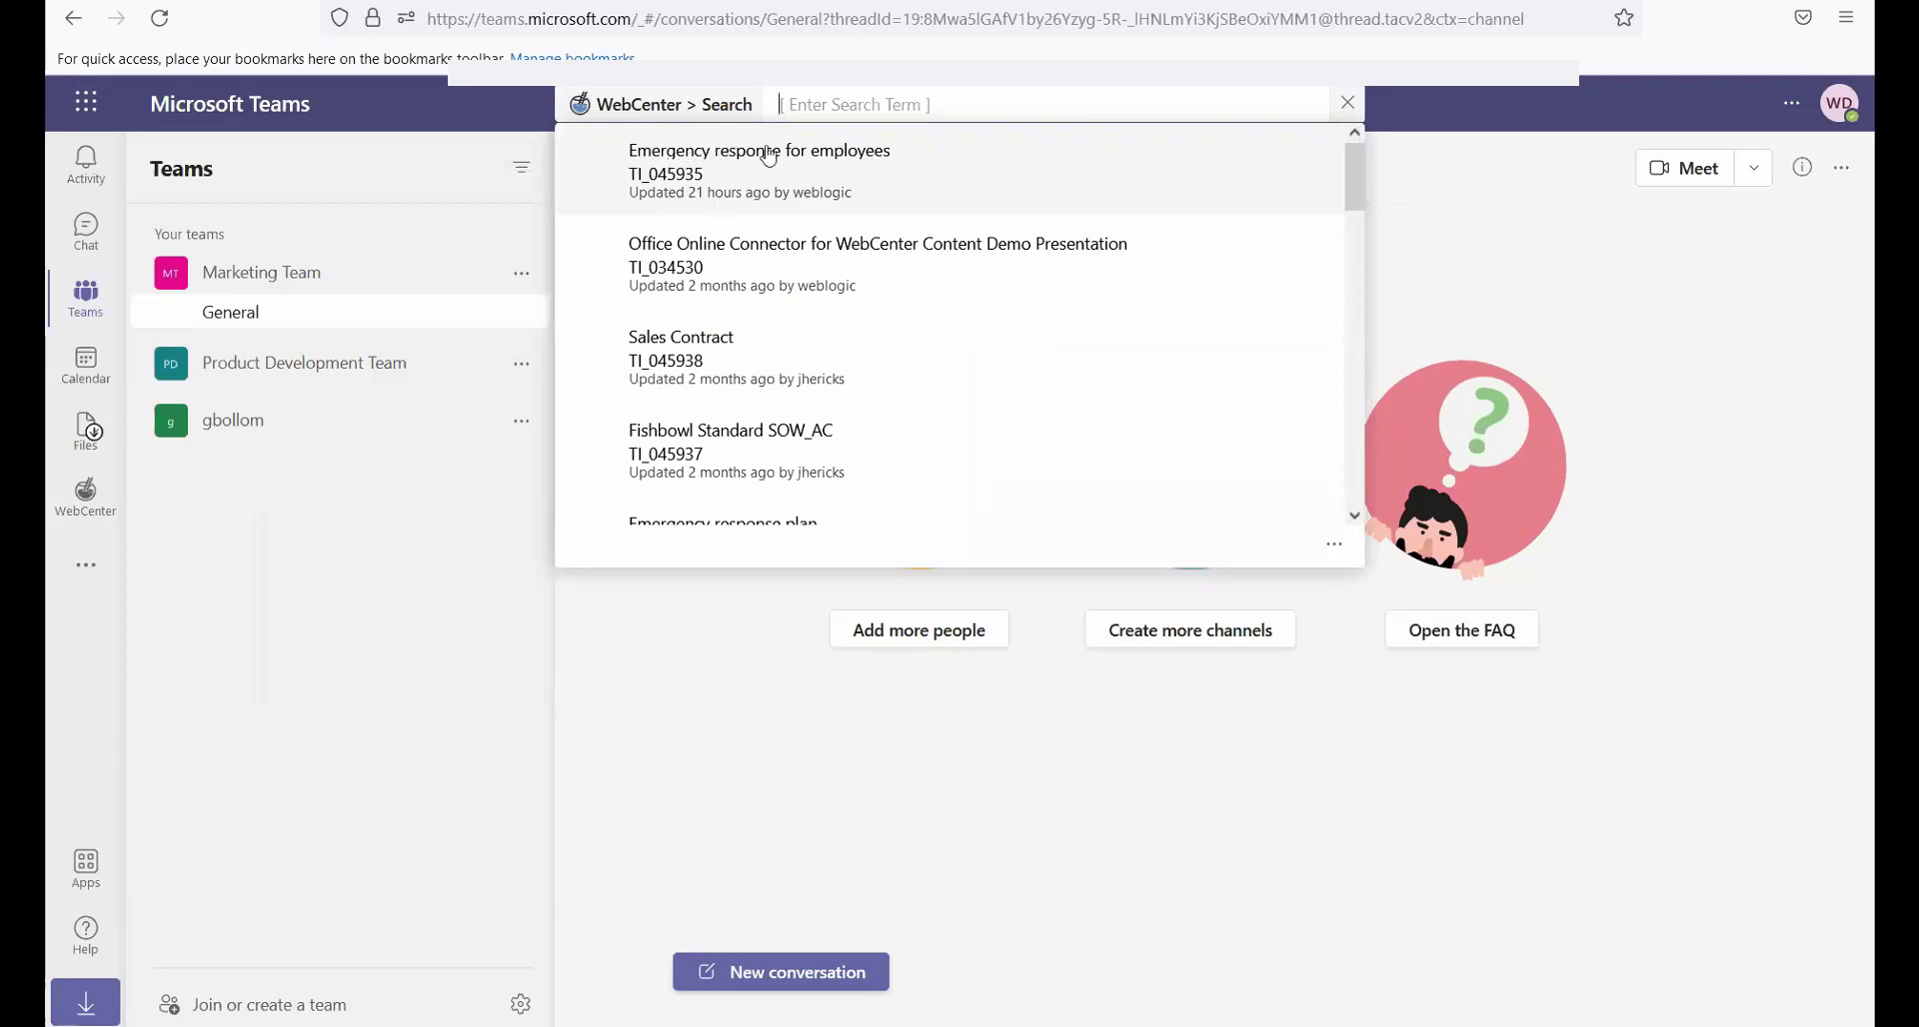
{"action": "left_click", "coordinate": [963, 103]}
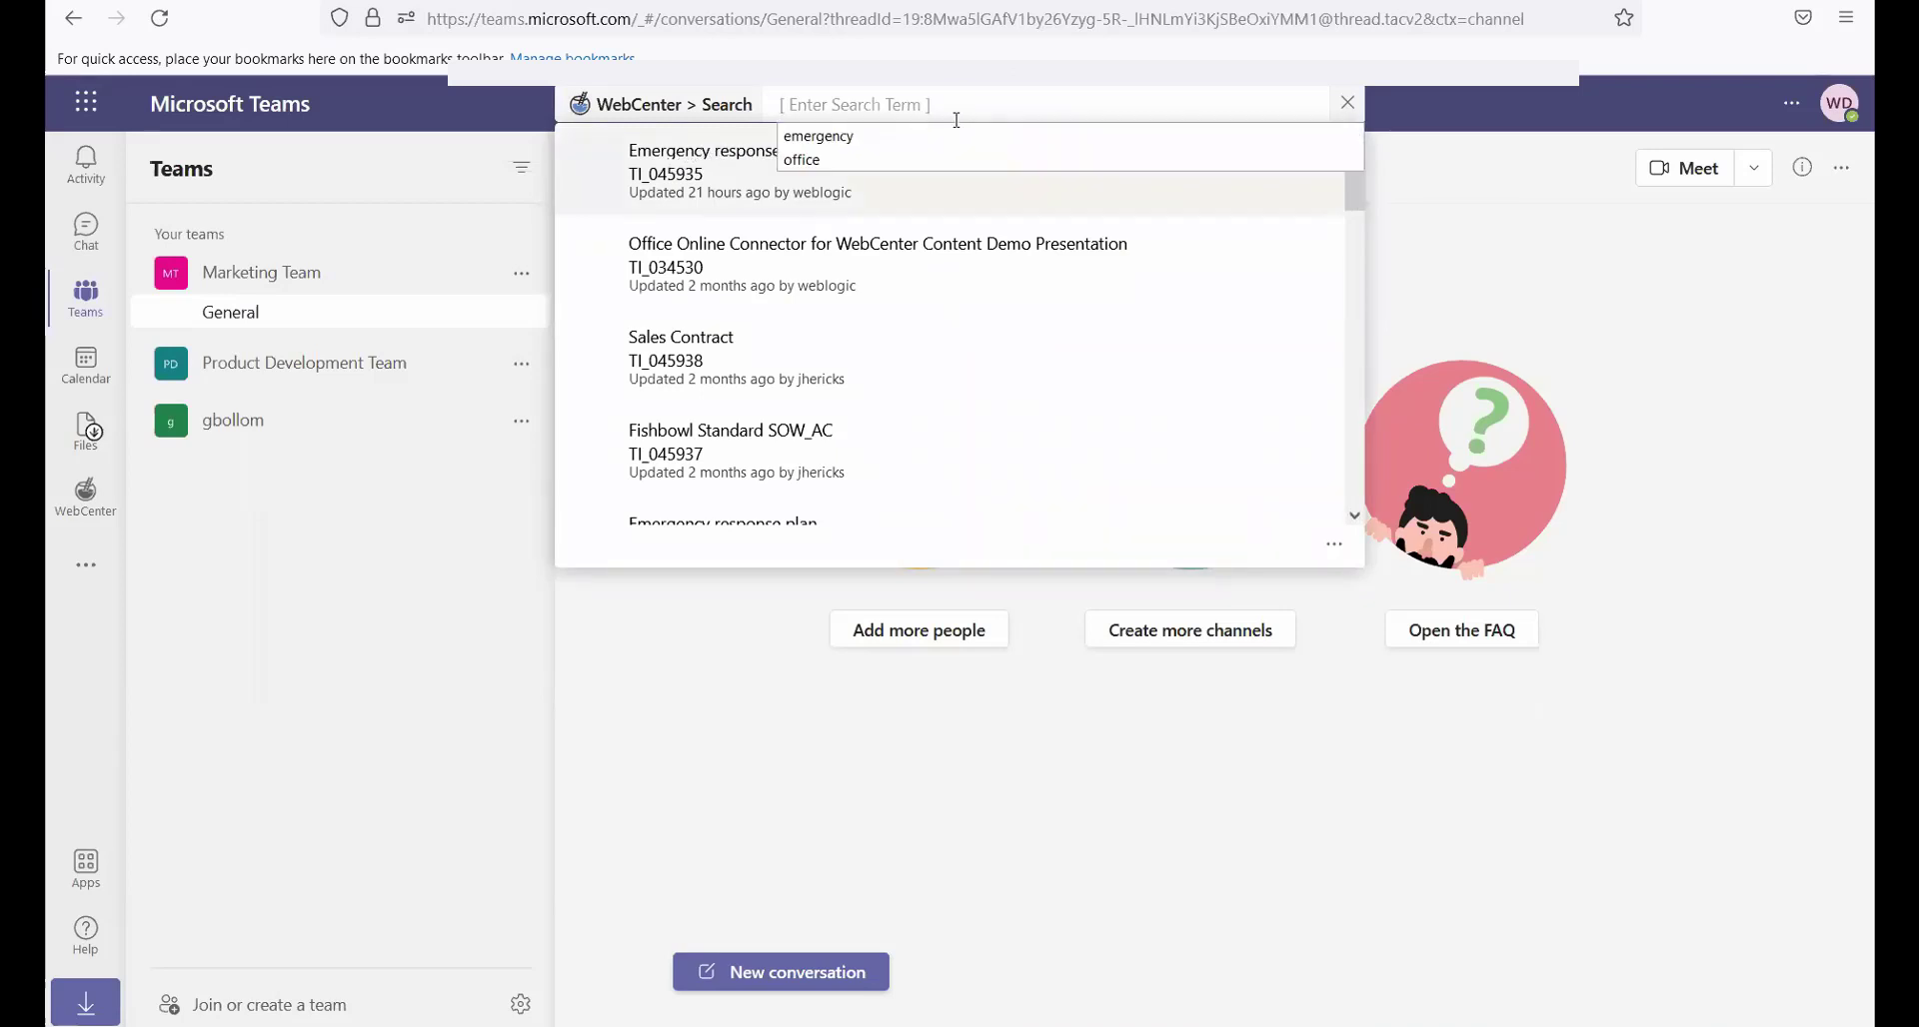
{"action": "left_click", "coordinate": [959, 136]}
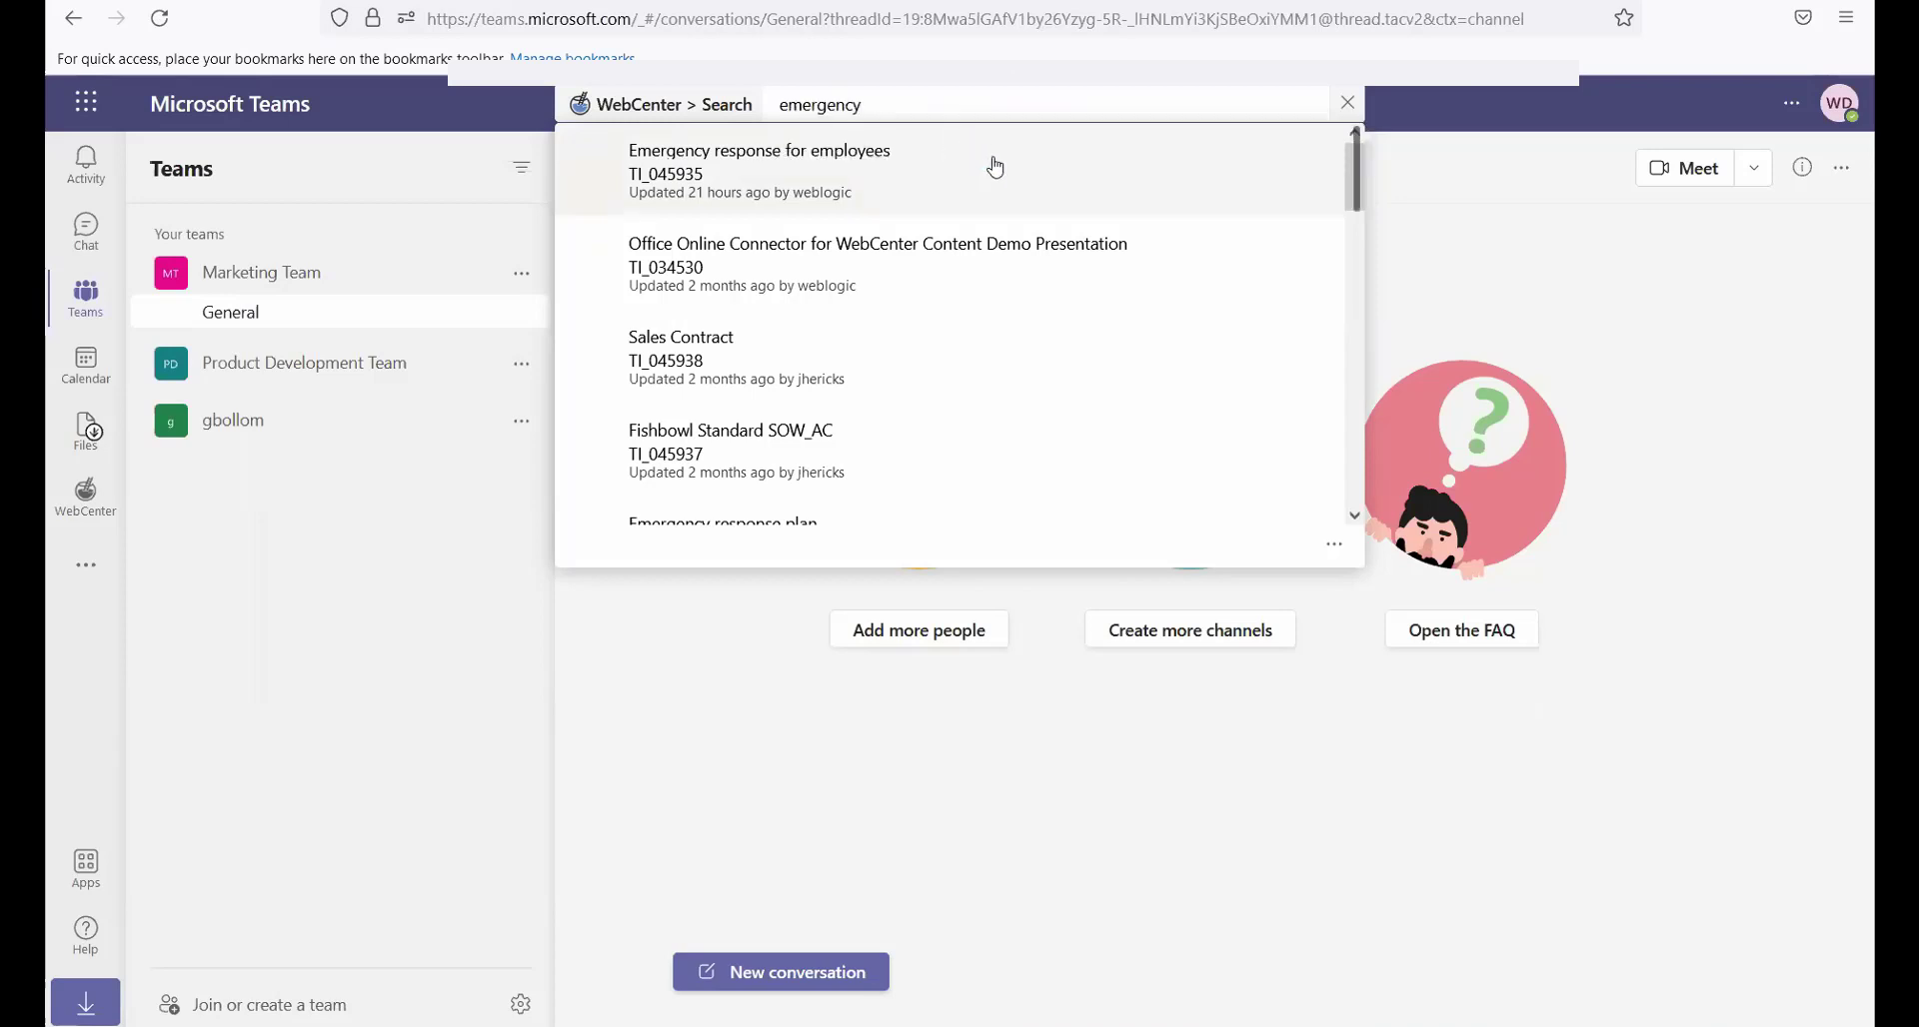
Copy the card for "Office Online Connector for WebCenter Content Demo Presentation" and post it as a new conversation in the General channel
{"action": "left_click", "coordinate": [1094, 240]}
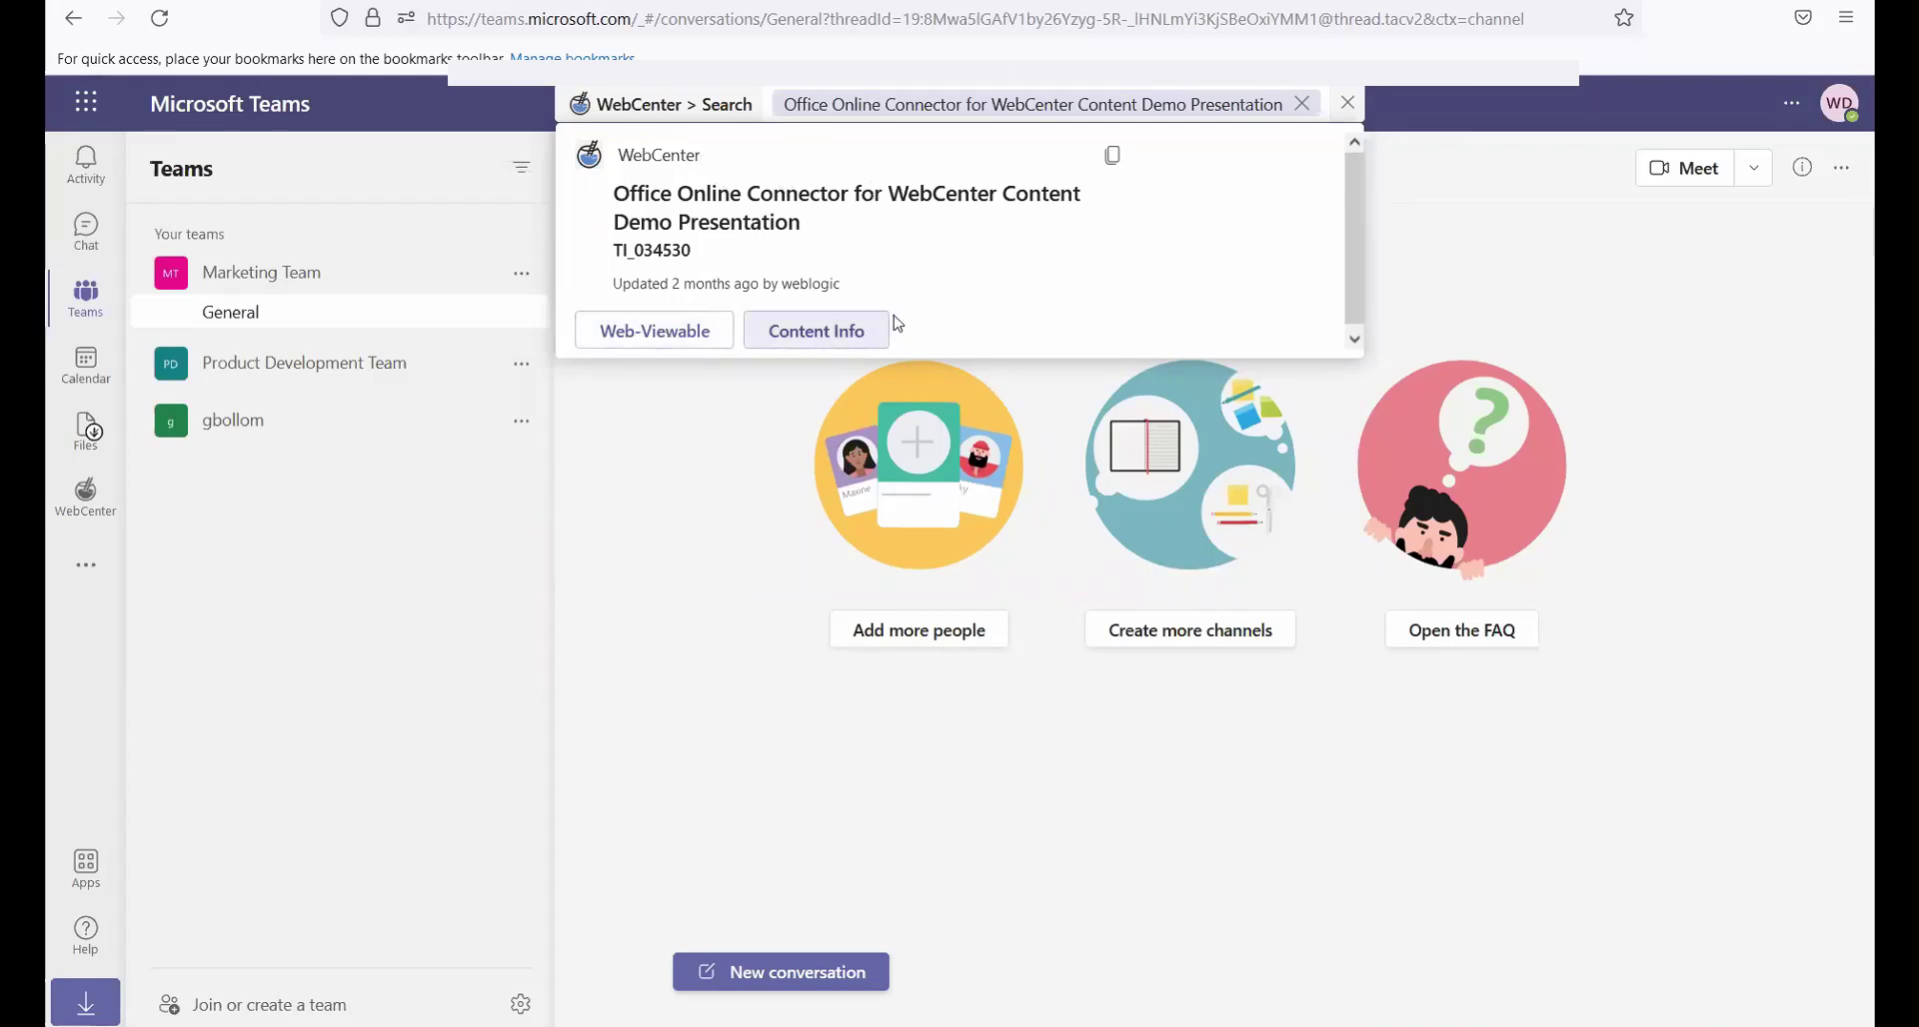
{"action": "left_click", "coordinate": [1113, 160]}
{"action": "left_click", "coordinate": [800, 981]}
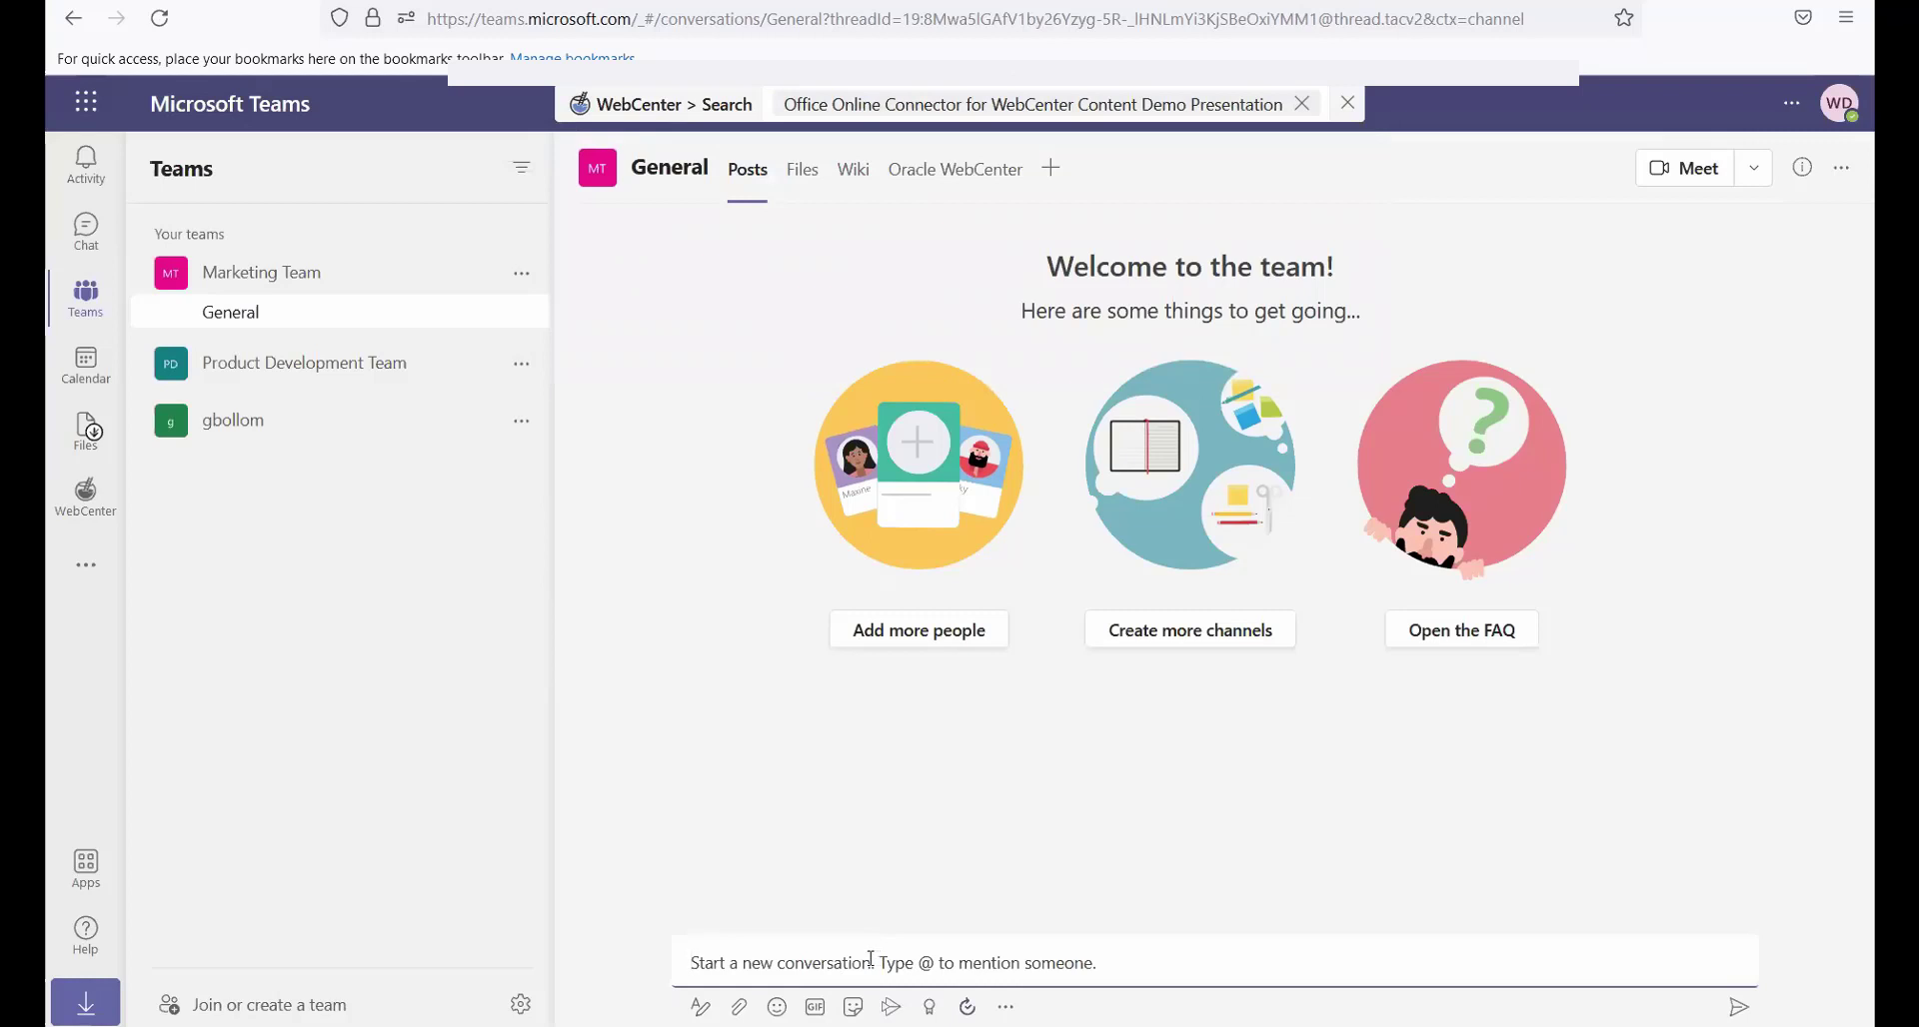
{"action": "key", "text": "ctrl+v"}
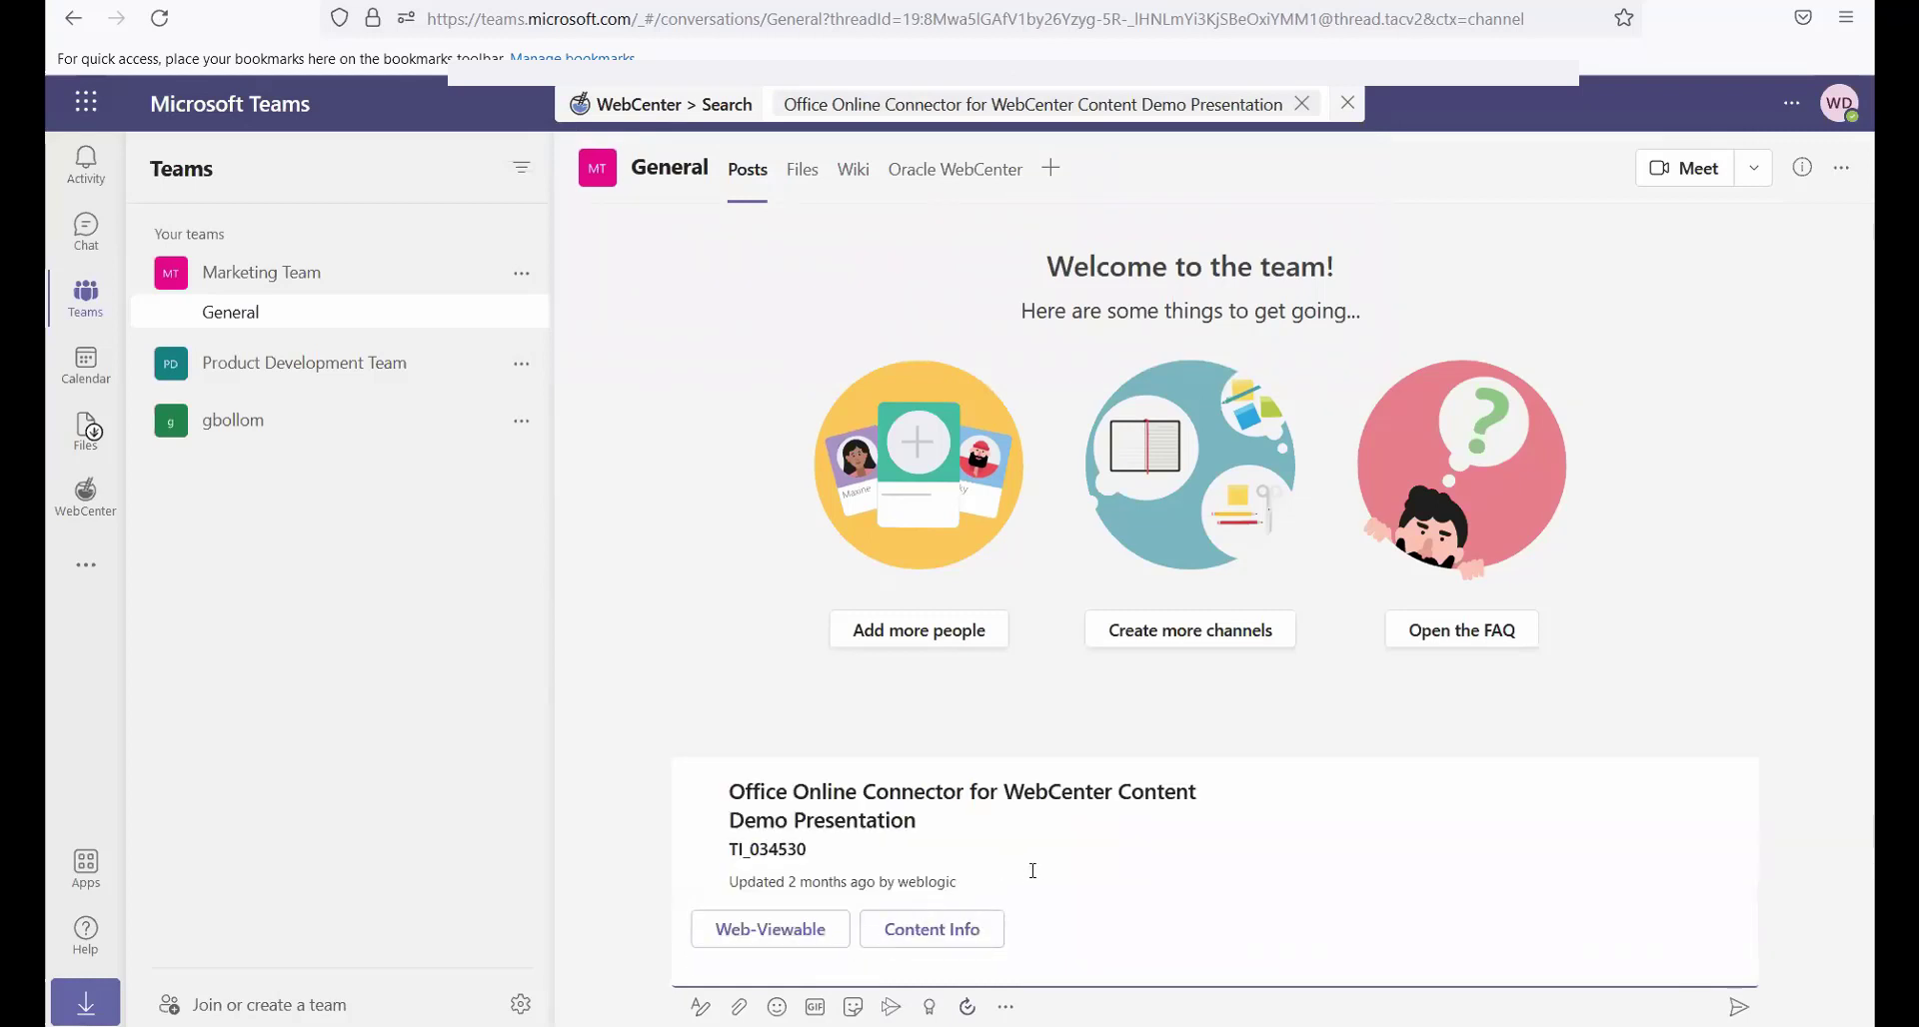
{"action": "key", "text": "Return"}
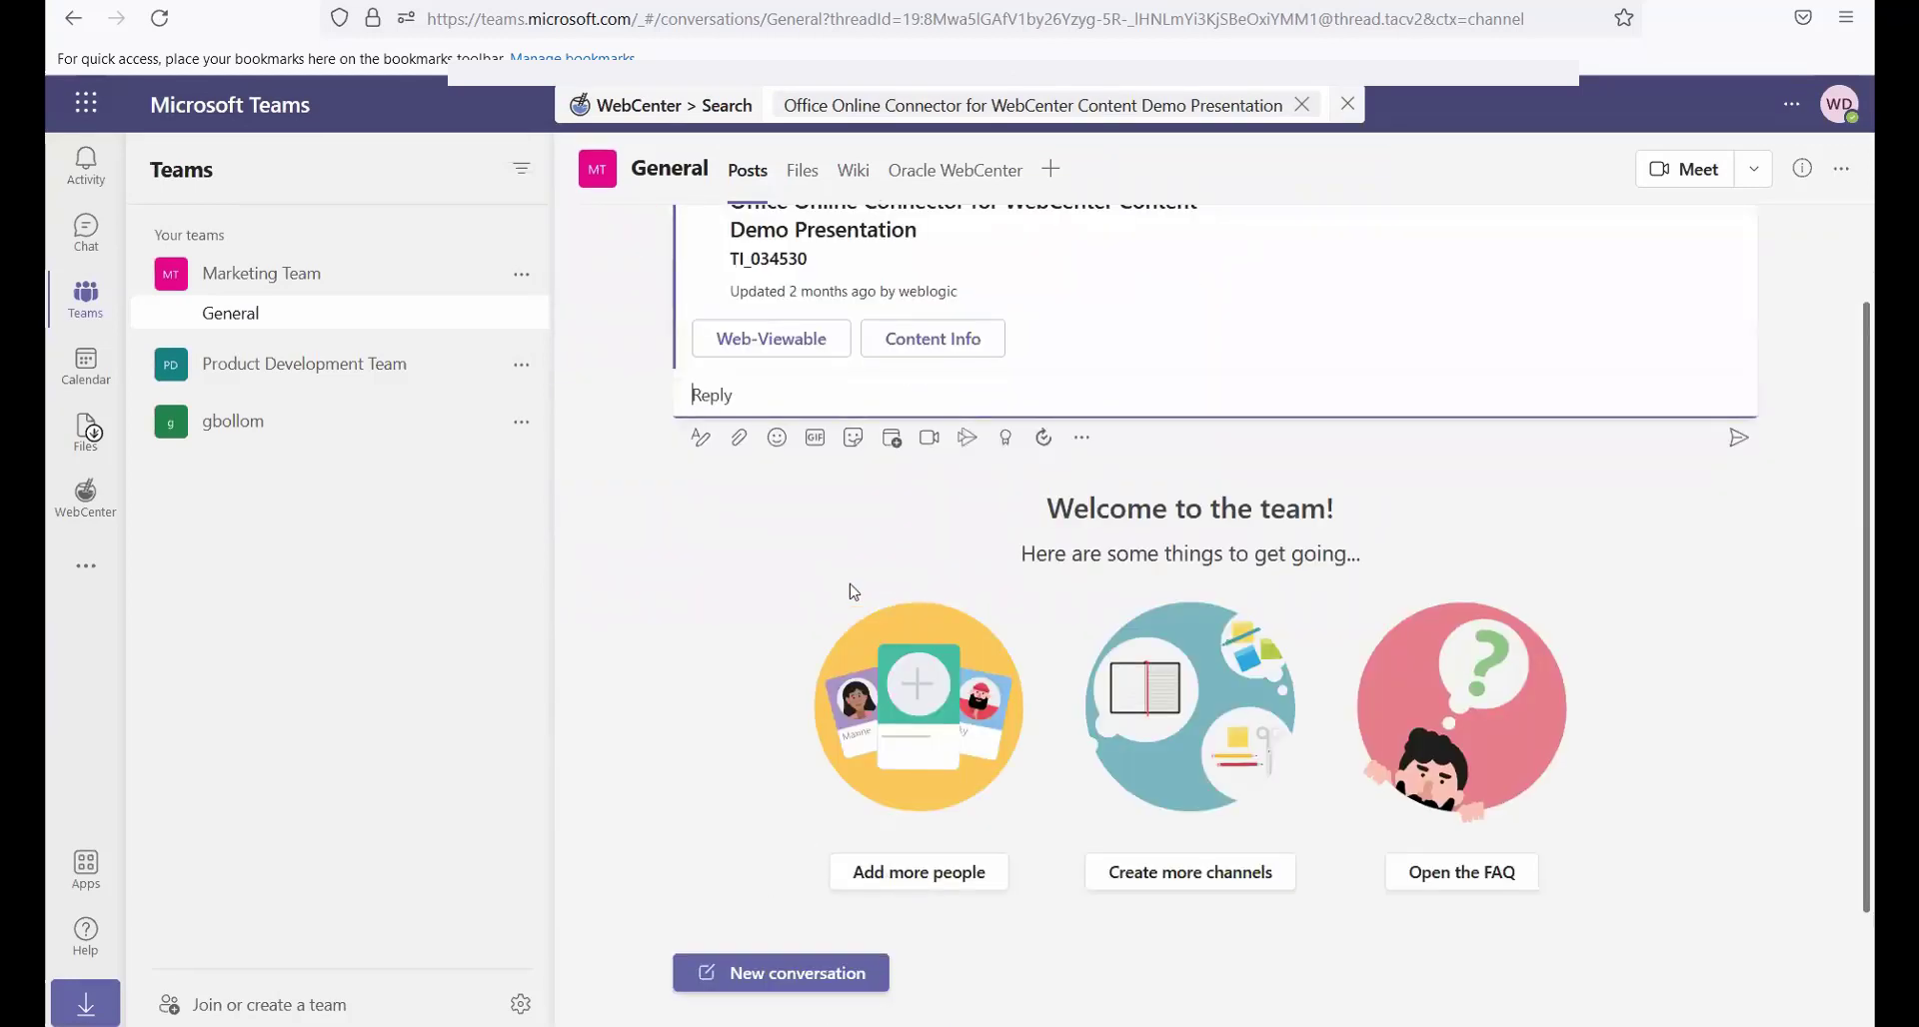
{"action": "scroll", "coordinate": [731, 621], "scroll_direction": "up", "scroll_amount": 2}
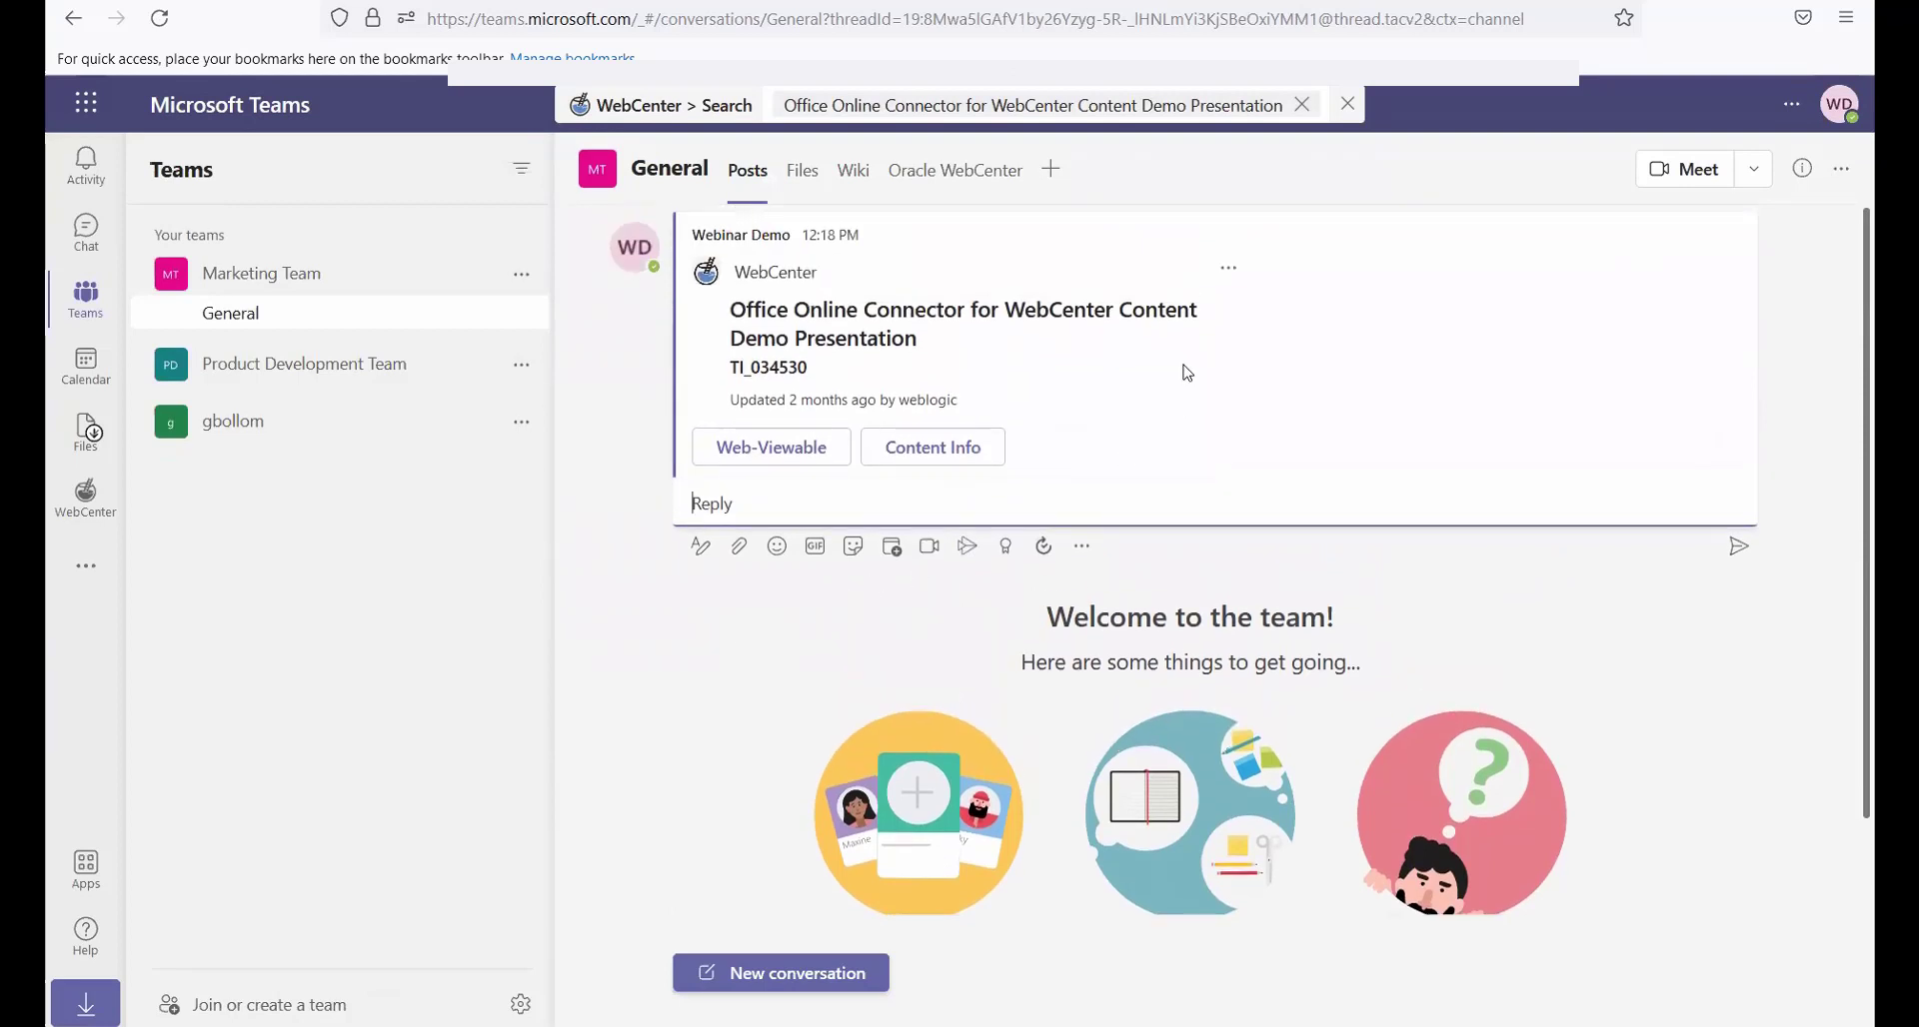